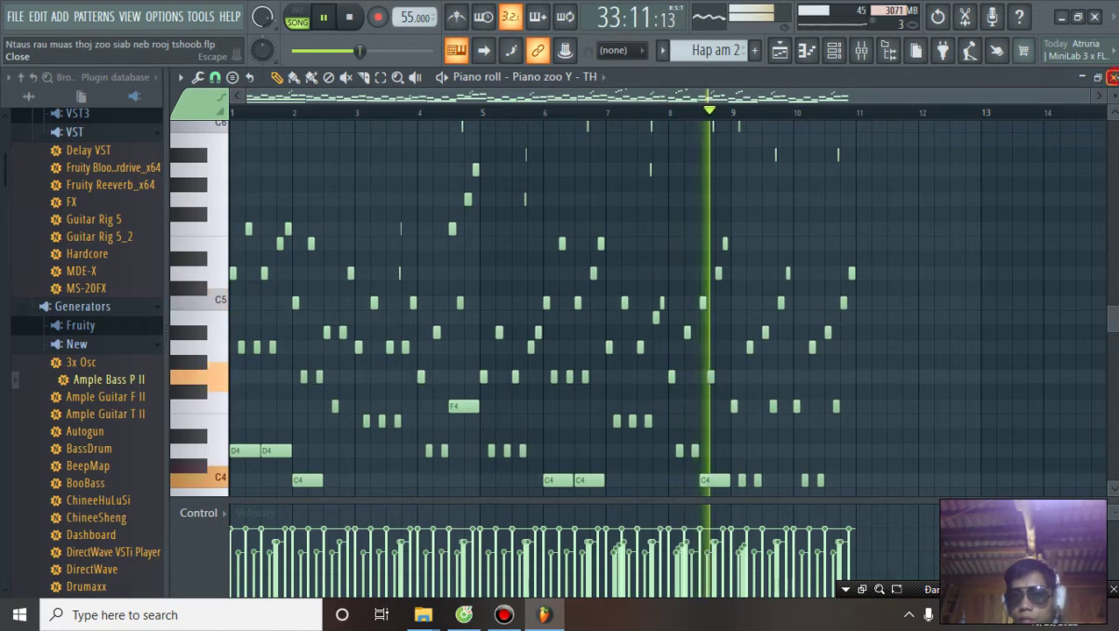
Copy the String Over channel's notes from the Hap am 1 pattern
{"action": "left_click", "coordinate": [780, 81]}
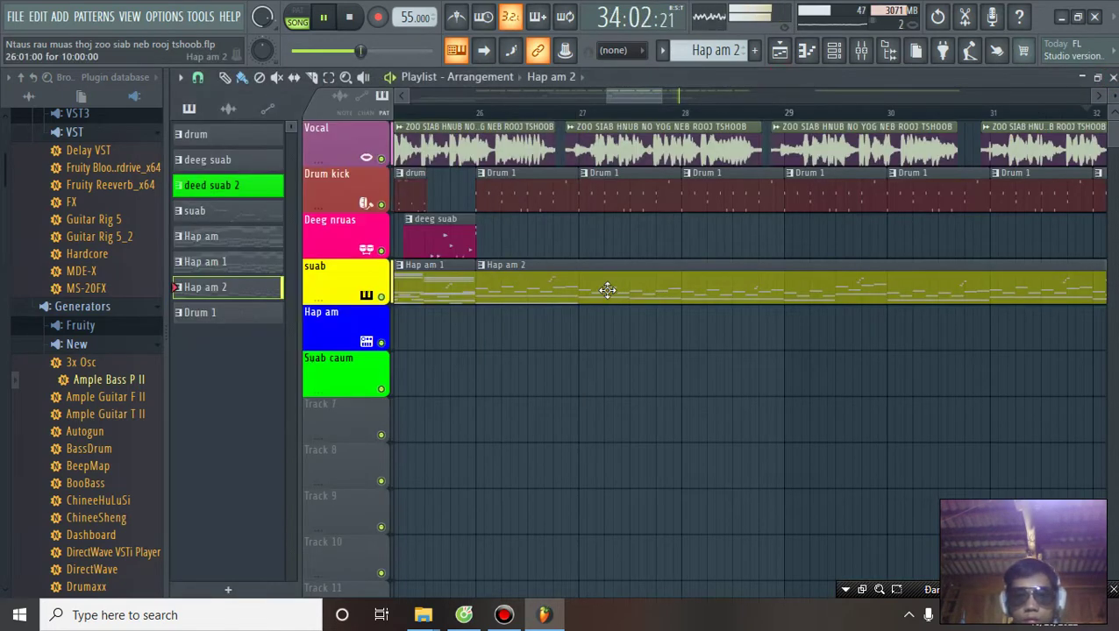
{"action": "left_click", "coordinate": [834, 53]}
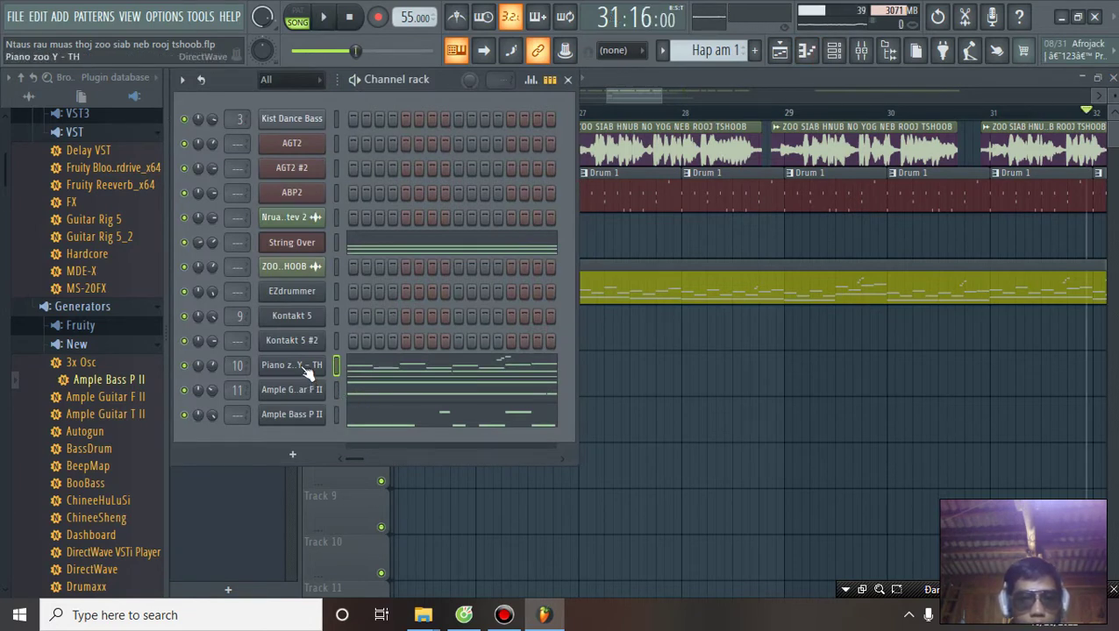
{"action": "right_click", "coordinate": [308, 395]}
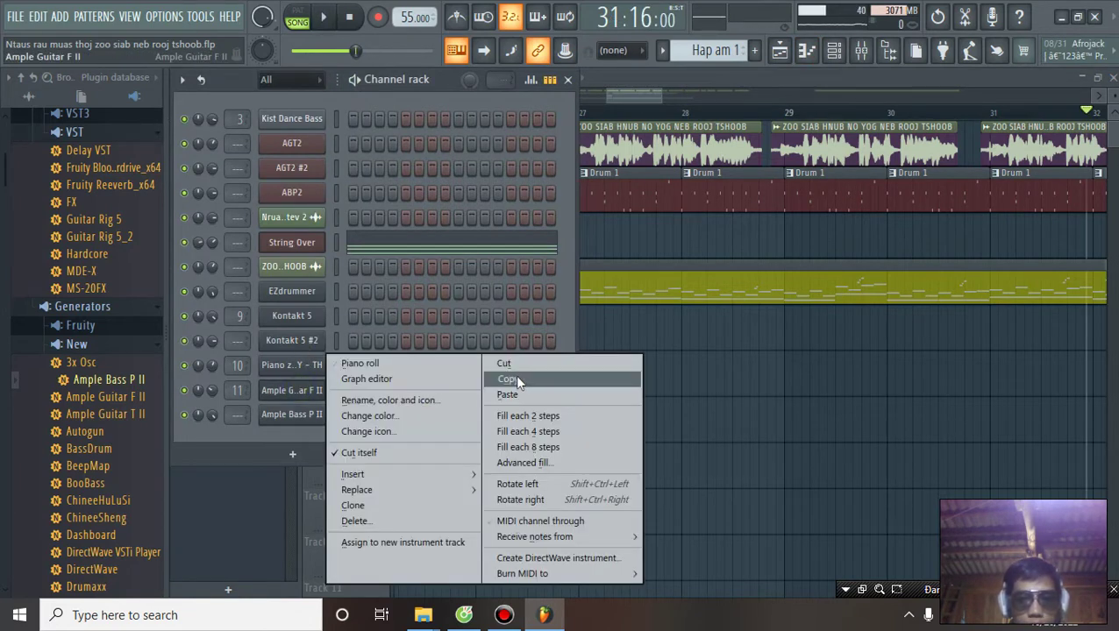
{"action": "right_click", "coordinate": [319, 239]}
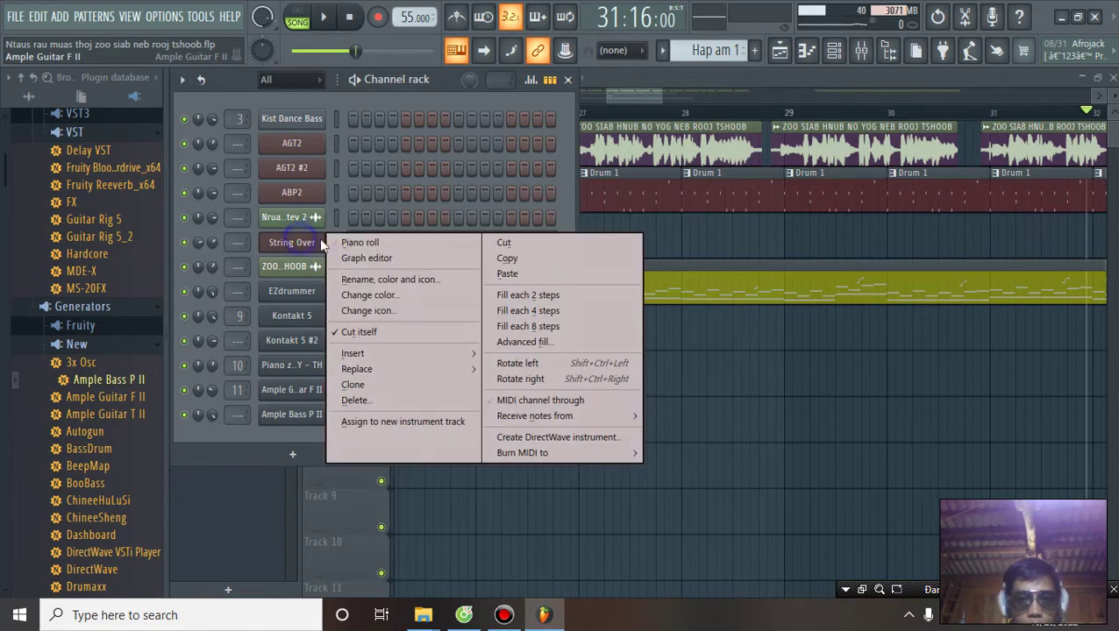
{"action": "left_click", "coordinate": [504, 257]}
Paste the copied notes into the String Over channel of the Hap am 2 pattern and audition the result
{"action": "left_click", "coordinate": [808, 75]}
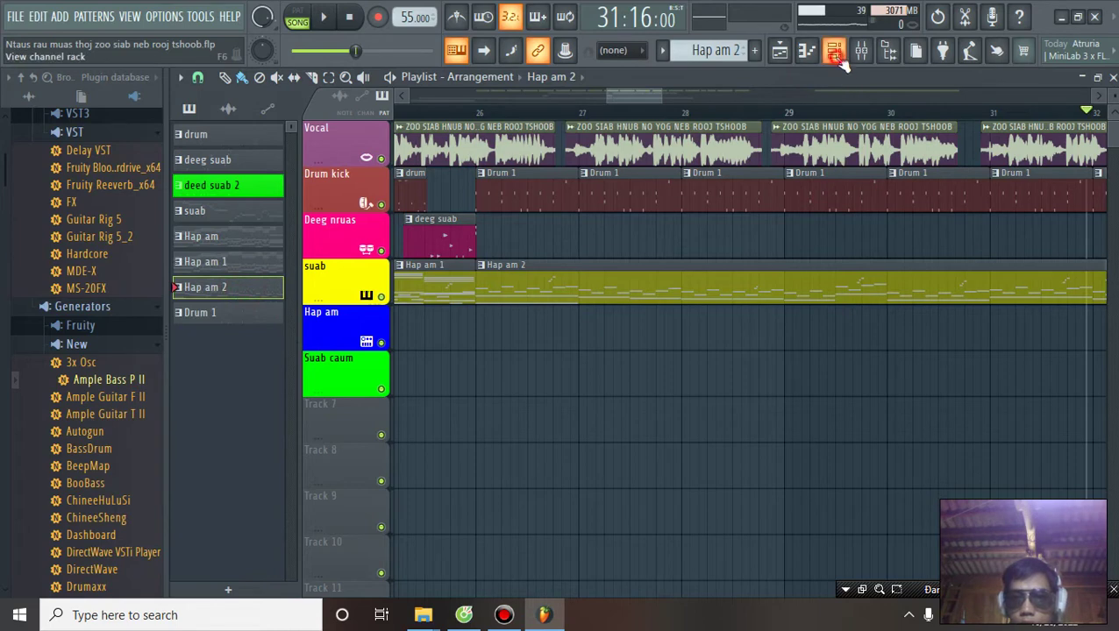
{"action": "left_click", "coordinate": [836, 54]}
{"action": "right_click", "coordinate": [306, 246]}
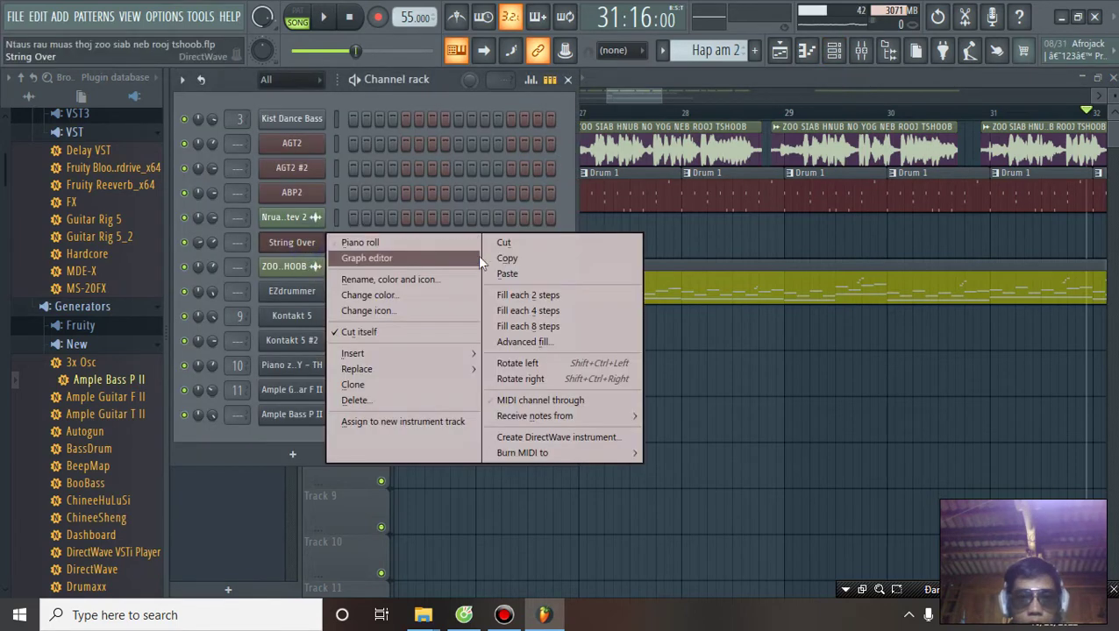
{"action": "left_click", "coordinate": [506, 274]}
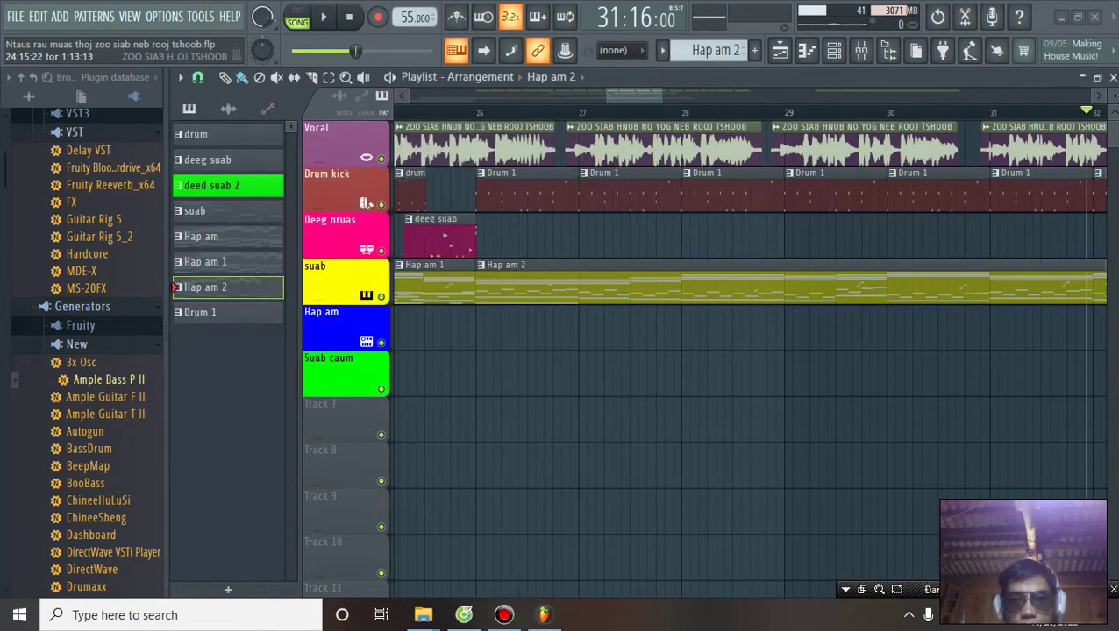
{"action": "key", "text": "space"}
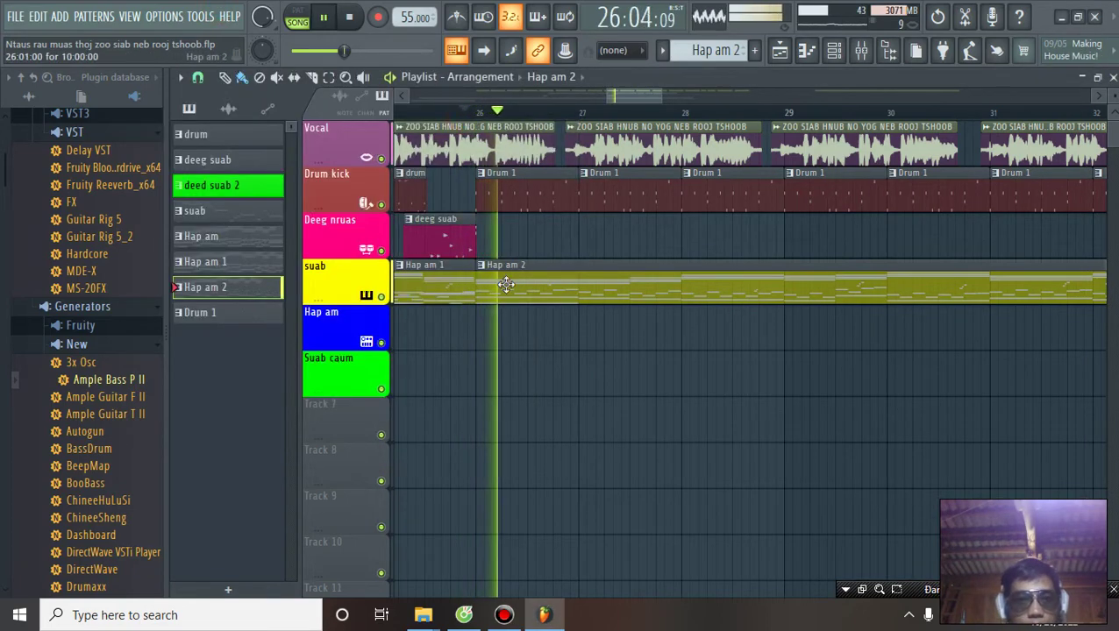
{"action": "key", "text": "space"}
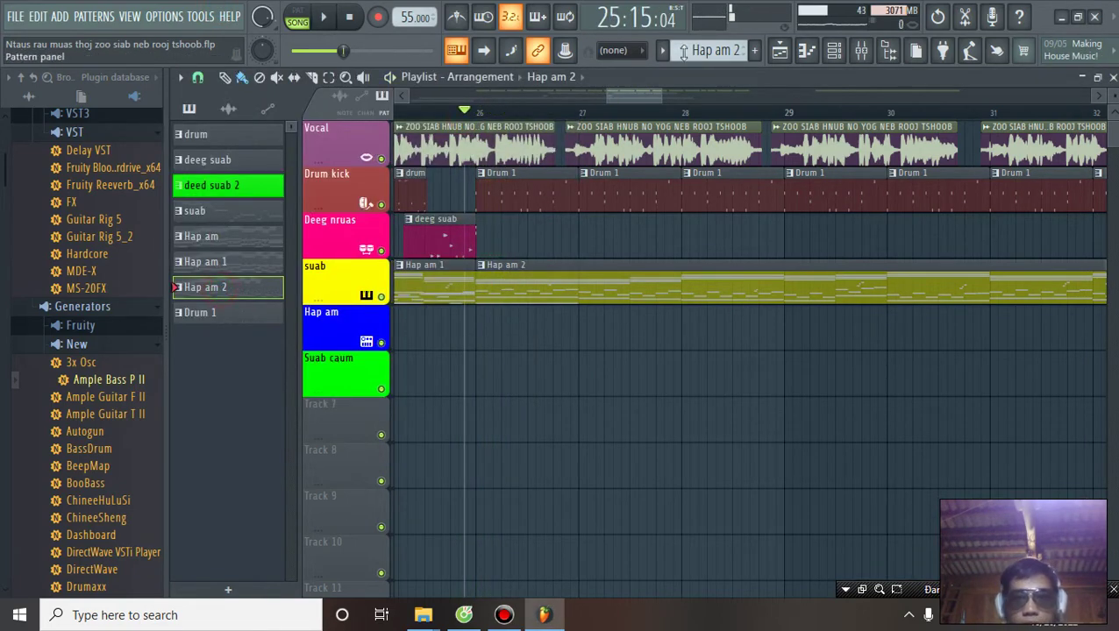
Open String Over's notes for Hap am 2 and move the first chord up to A#6, D7 and F7, checking it by ear
{"action": "left_click", "coordinate": [834, 52]}
{"action": "left_click", "coordinate": [805, 51]}
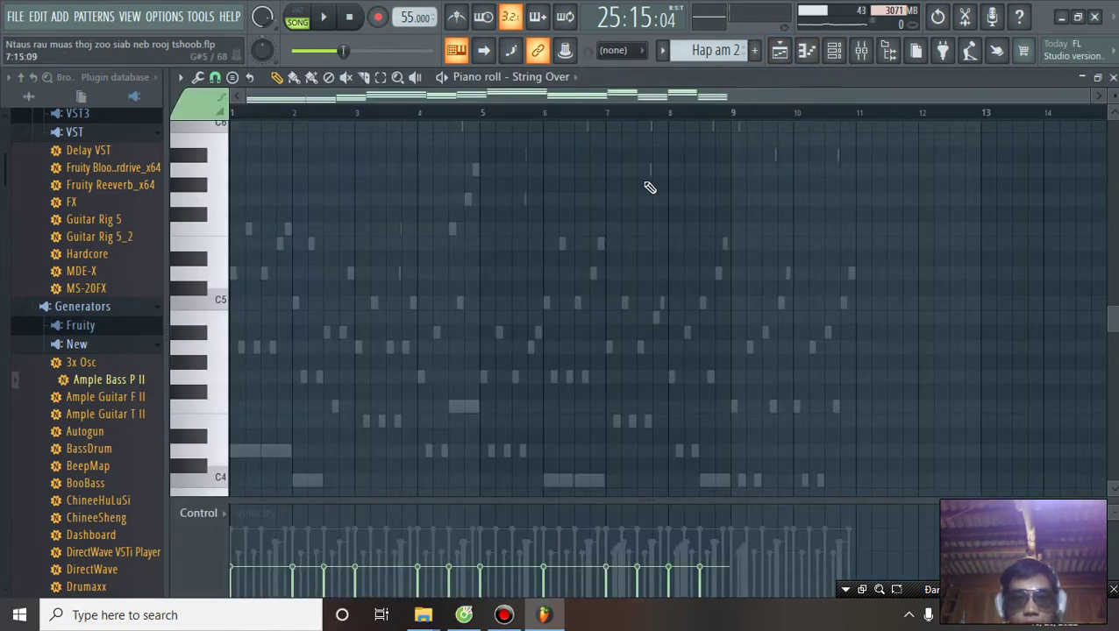
{"action": "left_click_drag", "start_coordinate": [286, 289], "coordinate": [220, 474]}
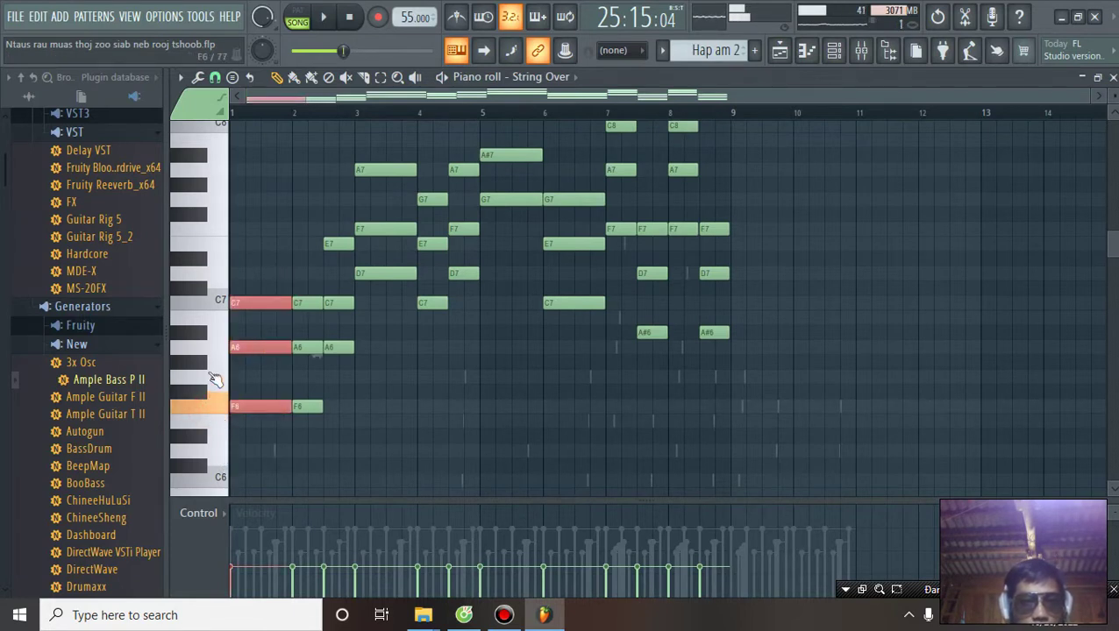
{"action": "left_click_drag", "start_coordinate": [249, 408], "coordinate": [223, 333]}
{"action": "scroll", "coordinate": [245, 118], "scroll_direction": "up", "scroll_amount": 3}
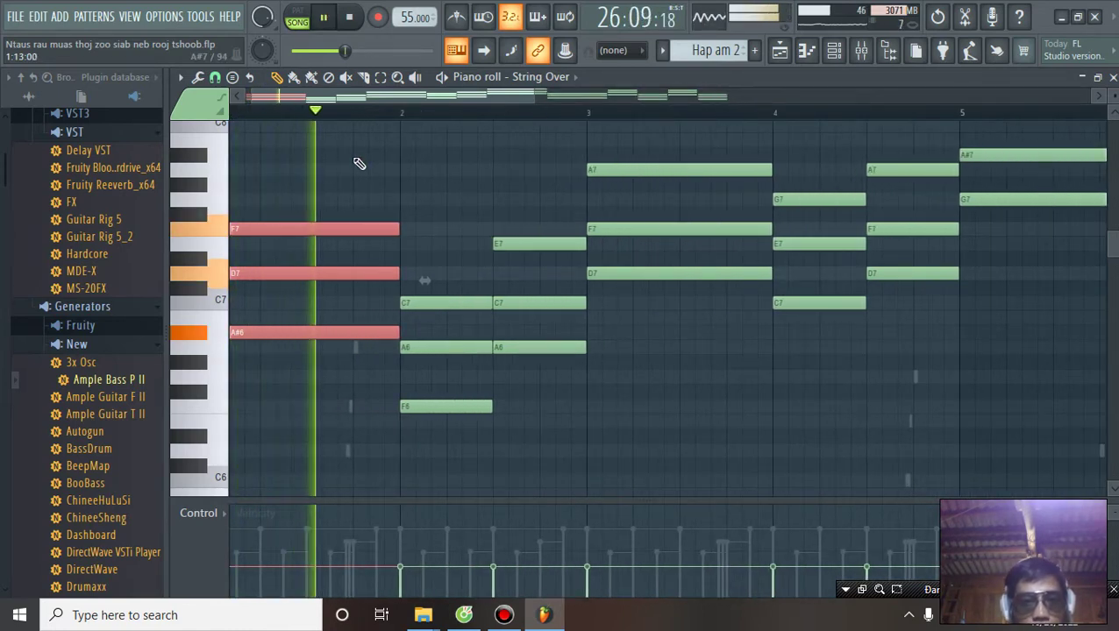
{"action": "key", "text": "space"}
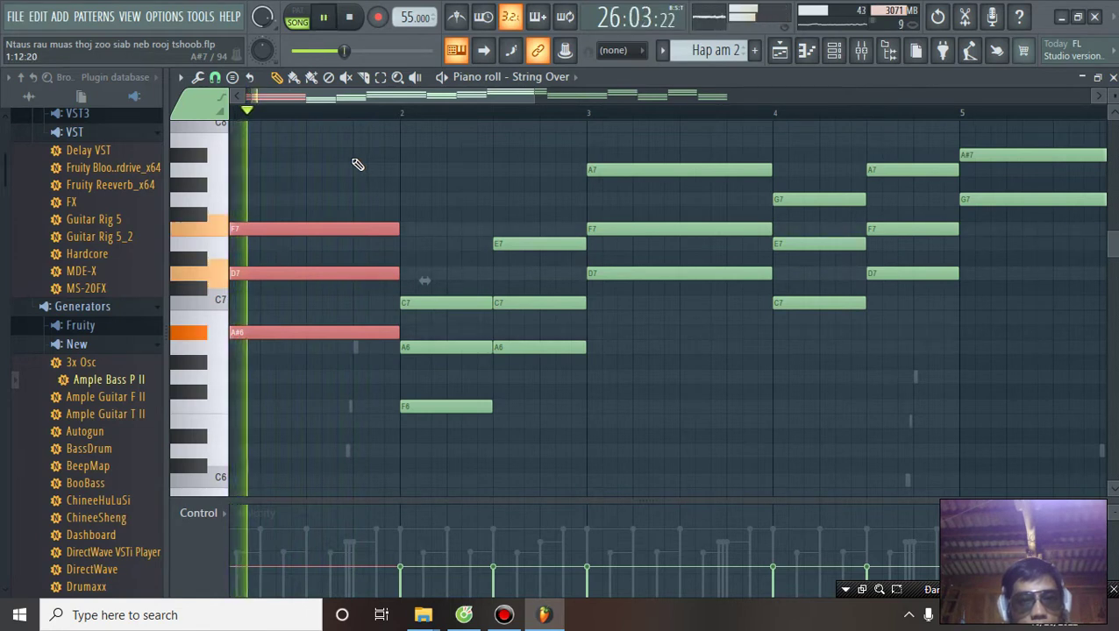
{"action": "key", "text": "space"}
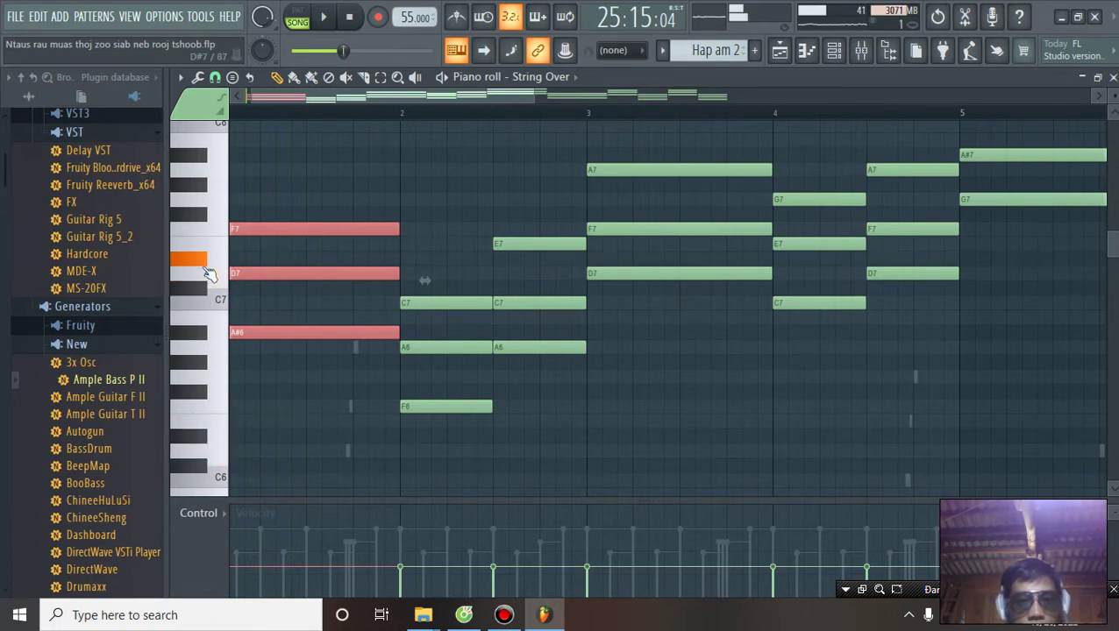
Raise the first chord so it starts on D7, set its middle note to F7, and listen to it
{"action": "left_click_drag", "start_coordinate": [260, 334], "coordinate": [226, 281]}
{"action": "left_click", "coordinate": [257, 222]}
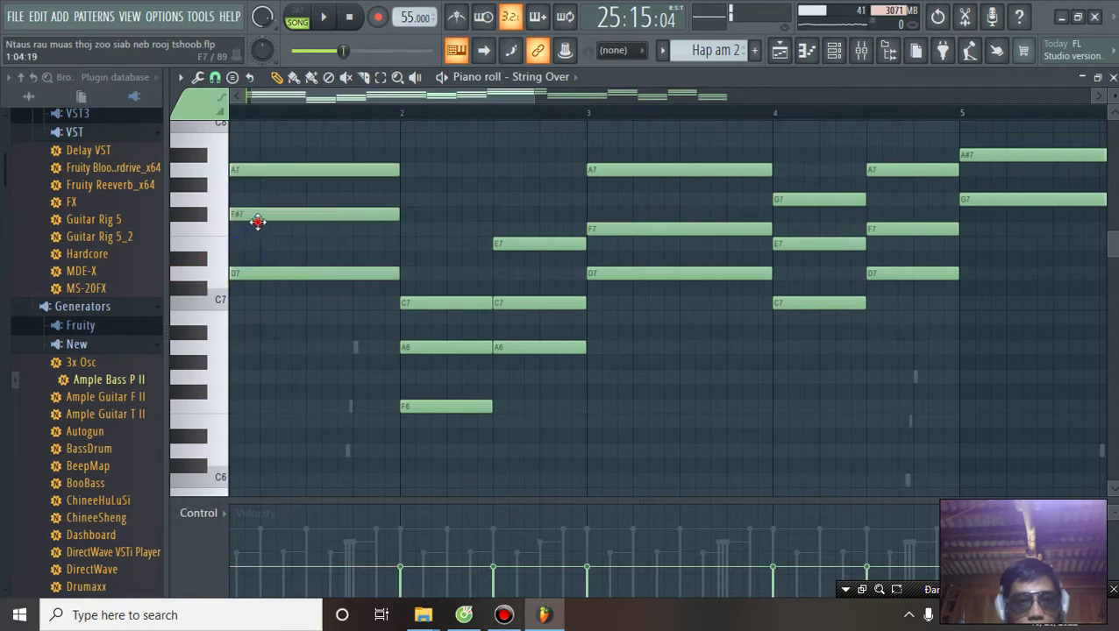
{"action": "left_click_drag", "start_coordinate": [261, 214], "coordinate": [255, 245]}
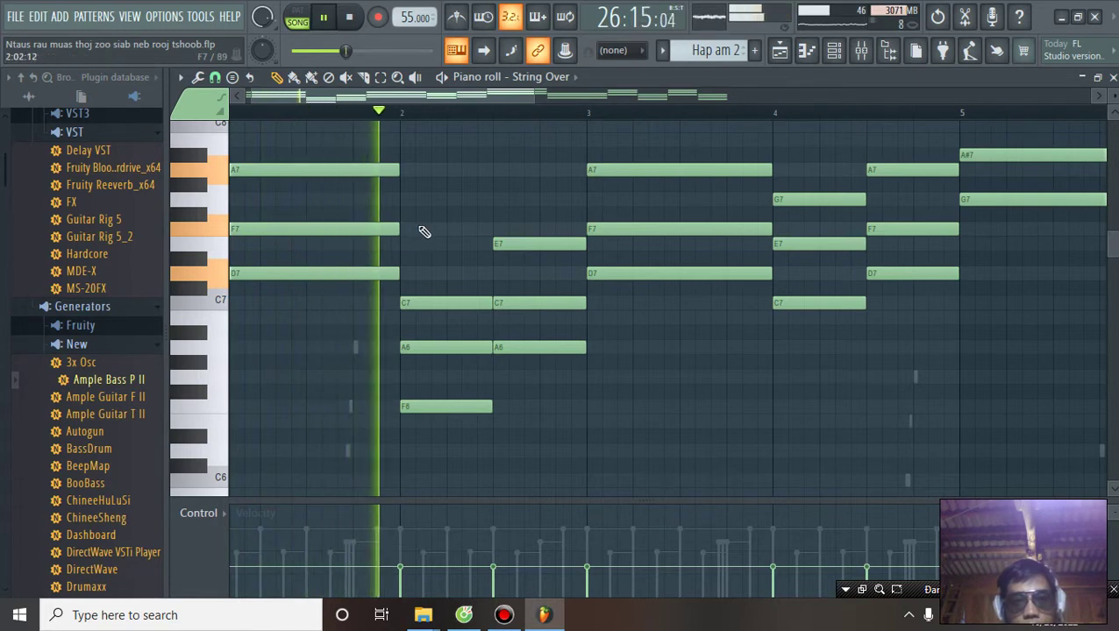
{"action": "key", "text": "space"}
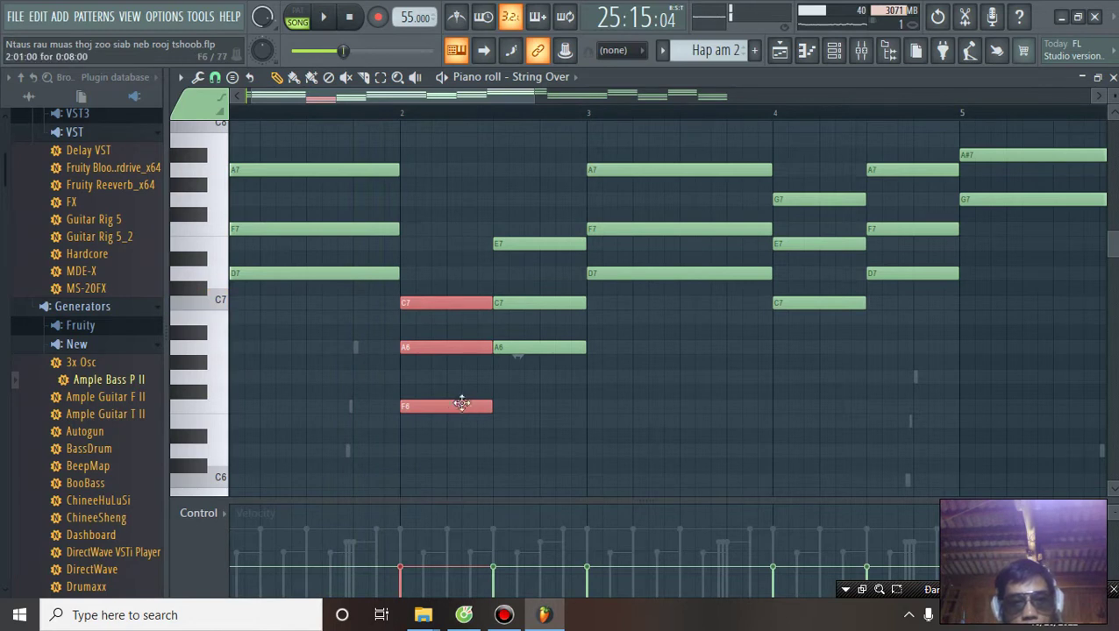
Transpose the chord at the start of bar 2 up to C7, E7 and G7 and play it back
{"action": "left_click_drag", "start_coordinate": [453, 409], "coordinate": [452, 301]}
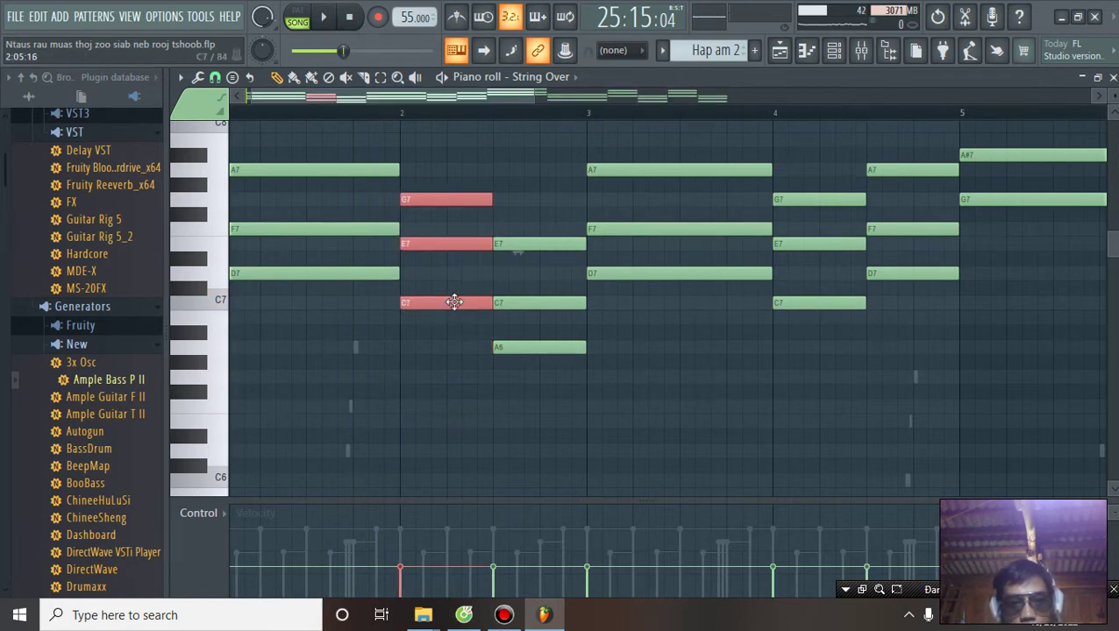
{"action": "scroll", "coordinate": [403, 122], "scroll_direction": "up", "scroll_amount": 6}
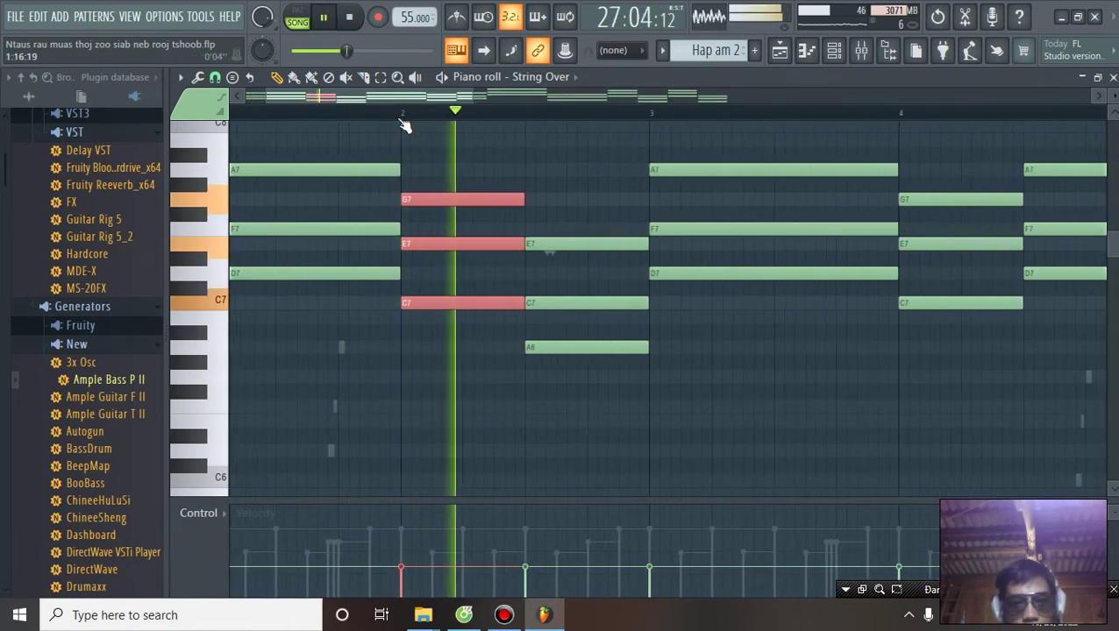
{"action": "scroll", "coordinate": [403, 123], "scroll_direction": "up", "scroll_amount": 1}
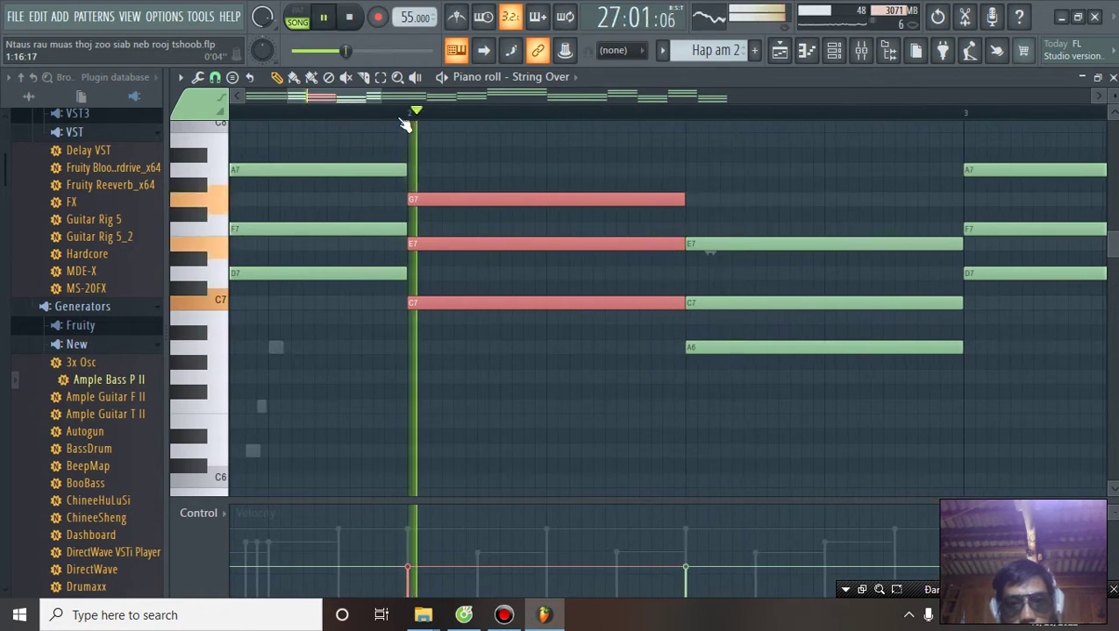
{"action": "key", "text": "space"}
Change the chord in the second half of bar 2 to A#6, D7 and F7 and audition it
{"action": "left_click_drag", "start_coordinate": [761, 302], "coordinate": [761, 287]}
{"action": "left_click_drag", "start_coordinate": [767, 234], "coordinate": [770, 348]}
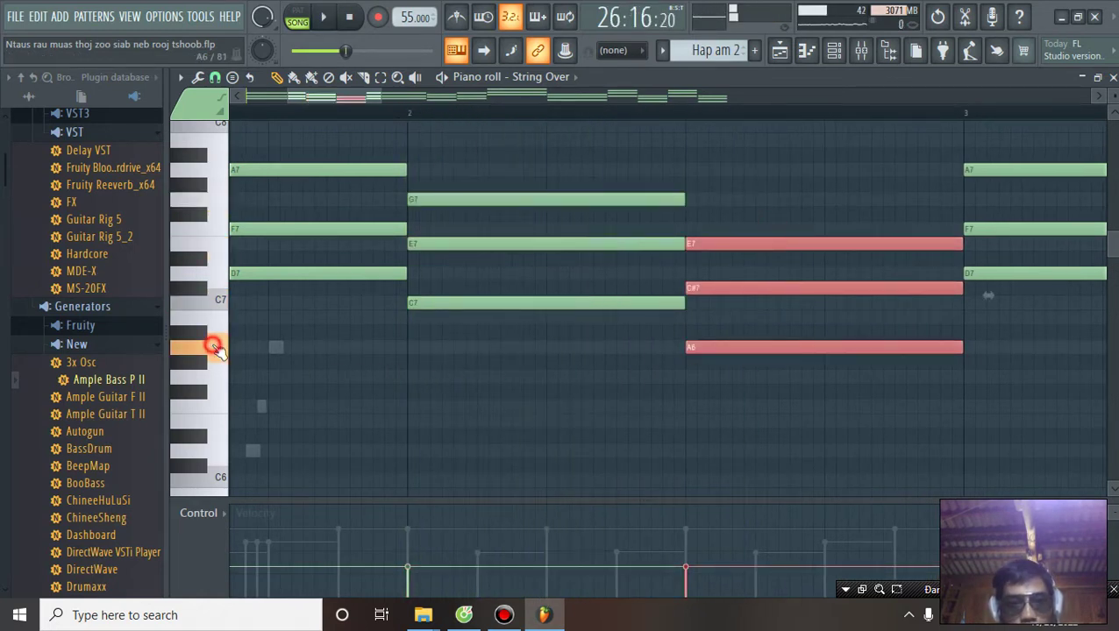
{"action": "key", "text": "space"}
{"action": "left_click_drag", "start_coordinate": [687, 349], "coordinate": [693, 333]}
{"action": "scroll", "coordinate": [471, 117], "scroll_direction": "down", "scroll_amount": 12}
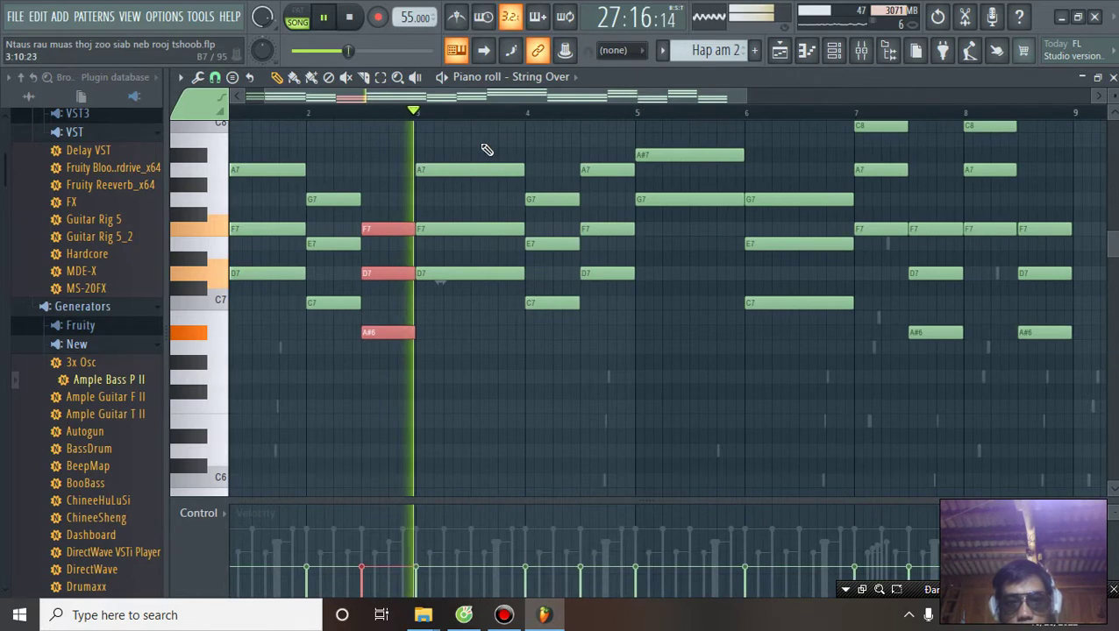
{"action": "key", "text": "space"}
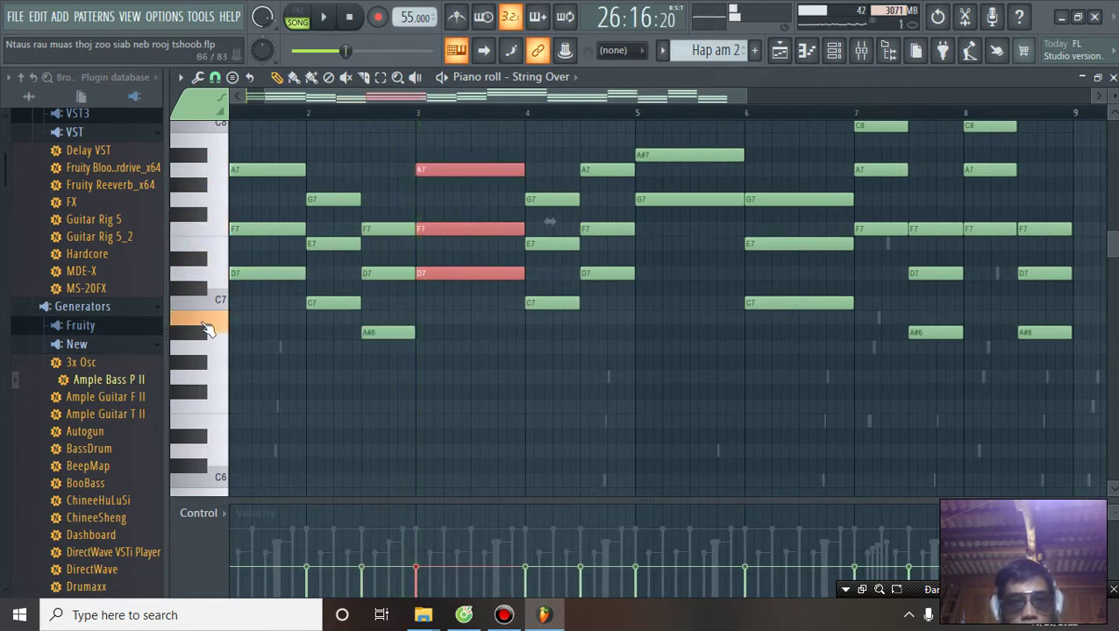
Transpose the bar 3 chord down to A6, C7 and E7, keeping its start on the bar line, and save the project
{"action": "left_click_drag", "start_coordinate": [441, 275], "coordinate": [434, 350]}
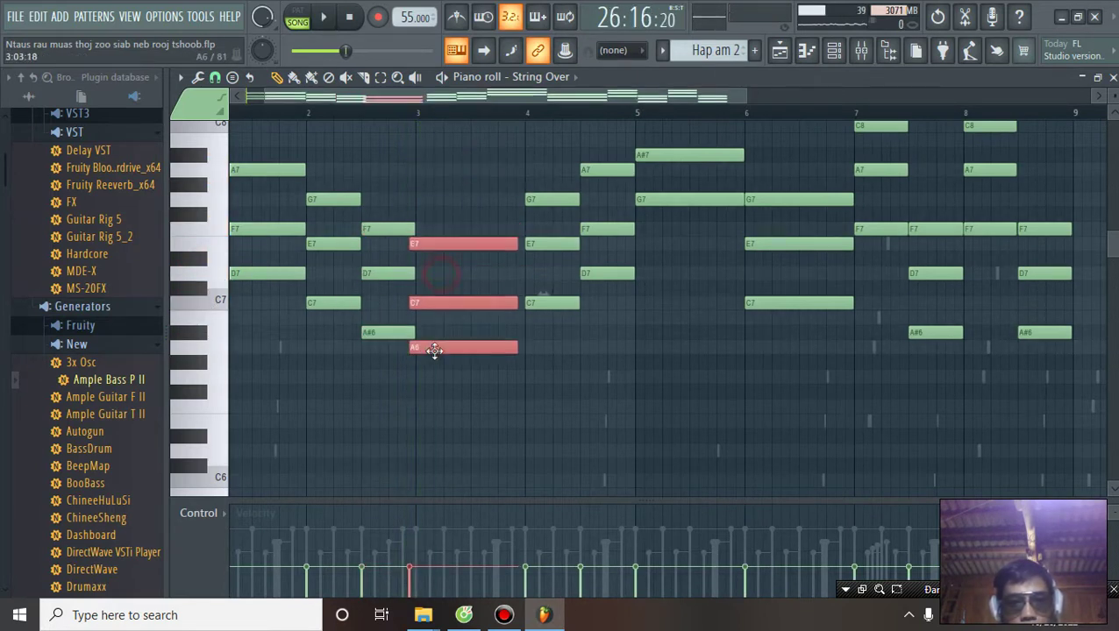
{"action": "key", "text": "space"}
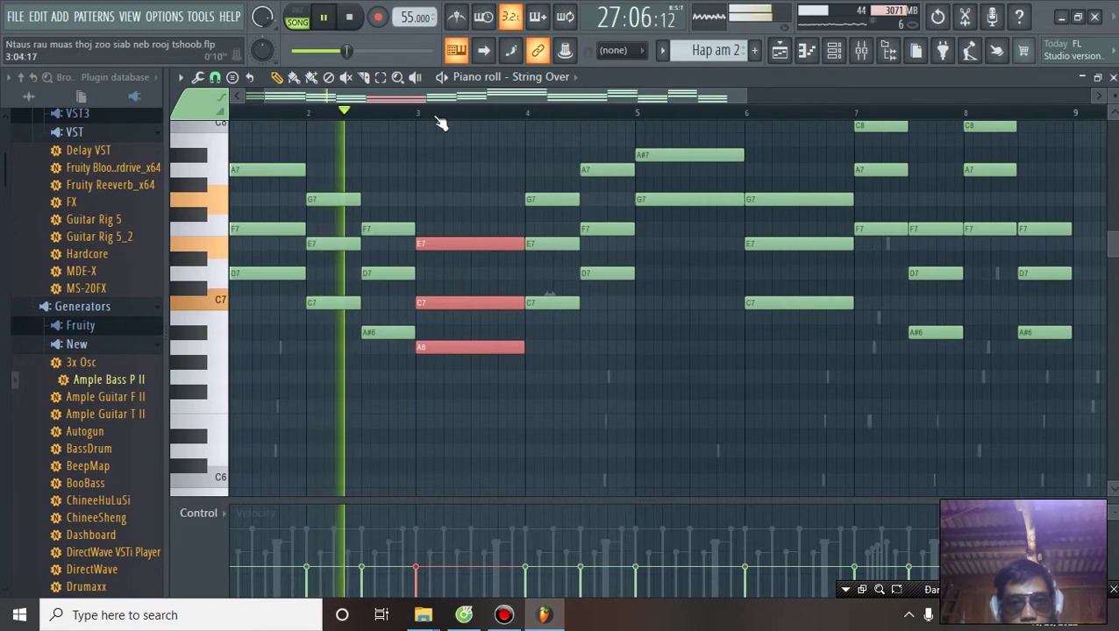
{"action": "scroll", "coordinate": [437, 124], "scroll_direction": "up", "scroll_amount": 3}
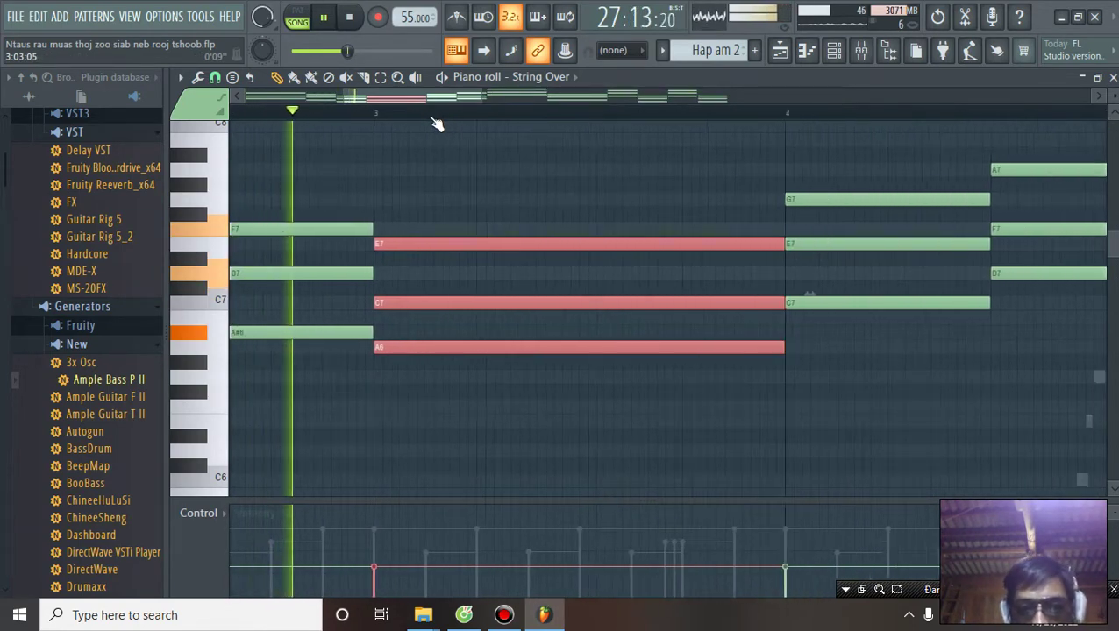
{"action": "scroll", "coordinate": [437, 125], "scroll_direction": "down", "scroll_amount": 5}
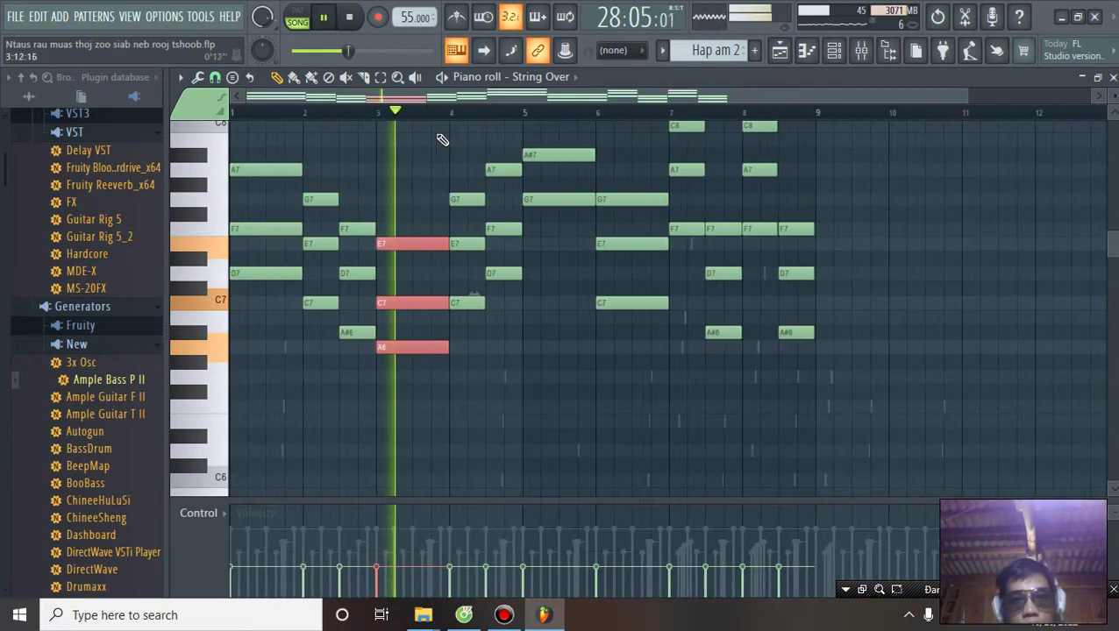
{"action": "left_click", "coordinate": [15, 16]}
{"action": "left_click", "coordinate": [39, 89]}
{"action": "key", "text": "space"}
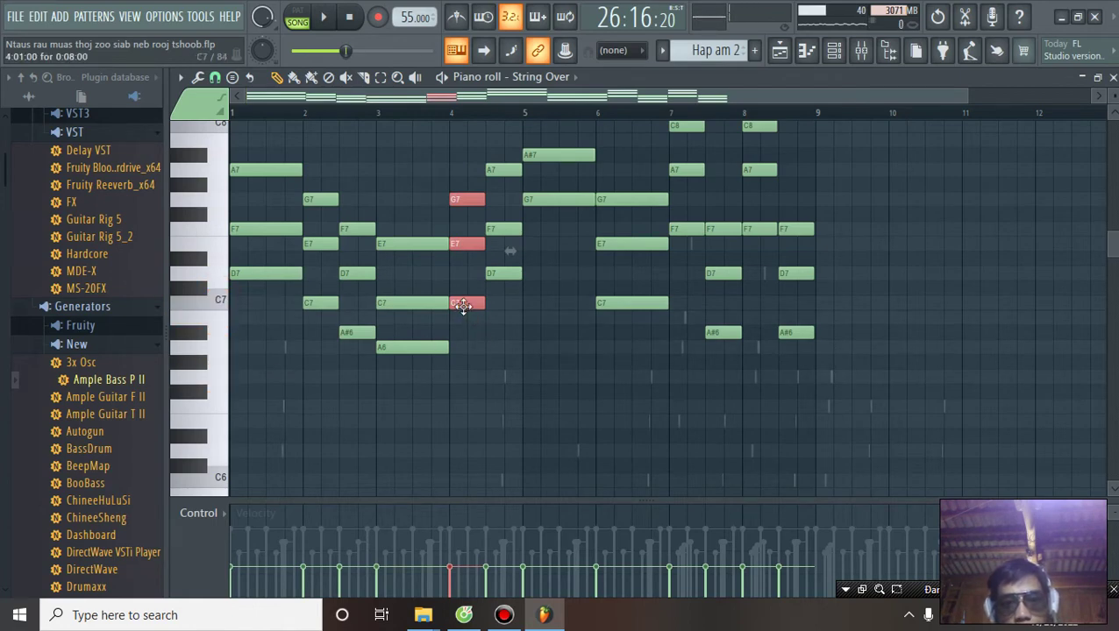
Change the chord at the start of bar 4 to G6, A#6 and D7, aligned to the bar line, and audition it
{"action": "key", "text": "shift+Down"}
{"action": "key", "text": "shift+Down"}
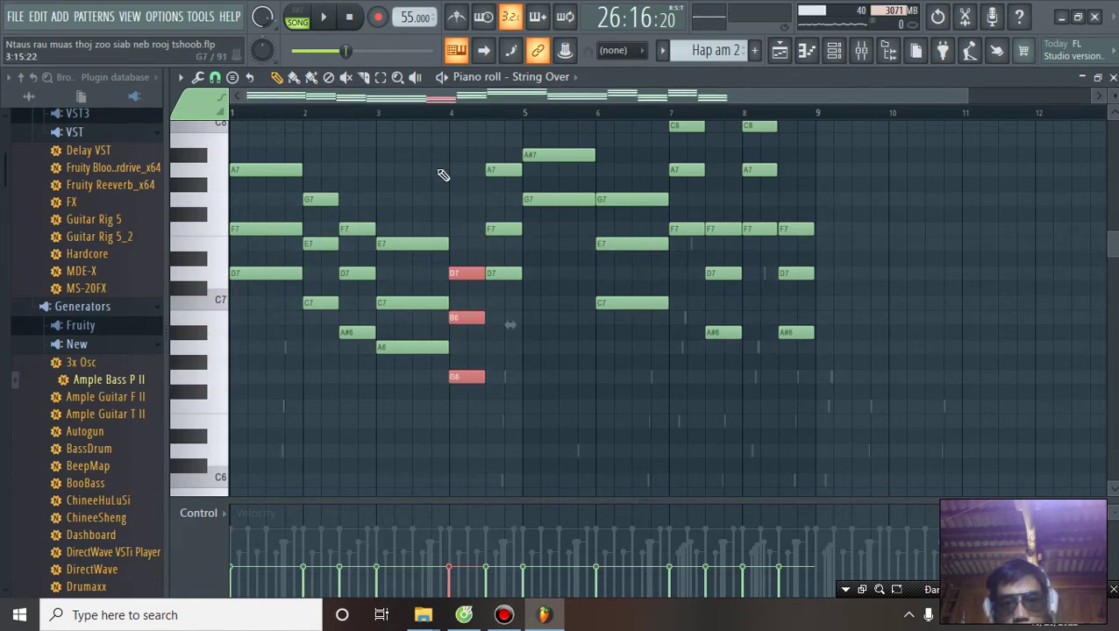
{"action": "scroll", "coordinate": [462, 123], "scroll_direction": "up", "scroll_amount": 5}
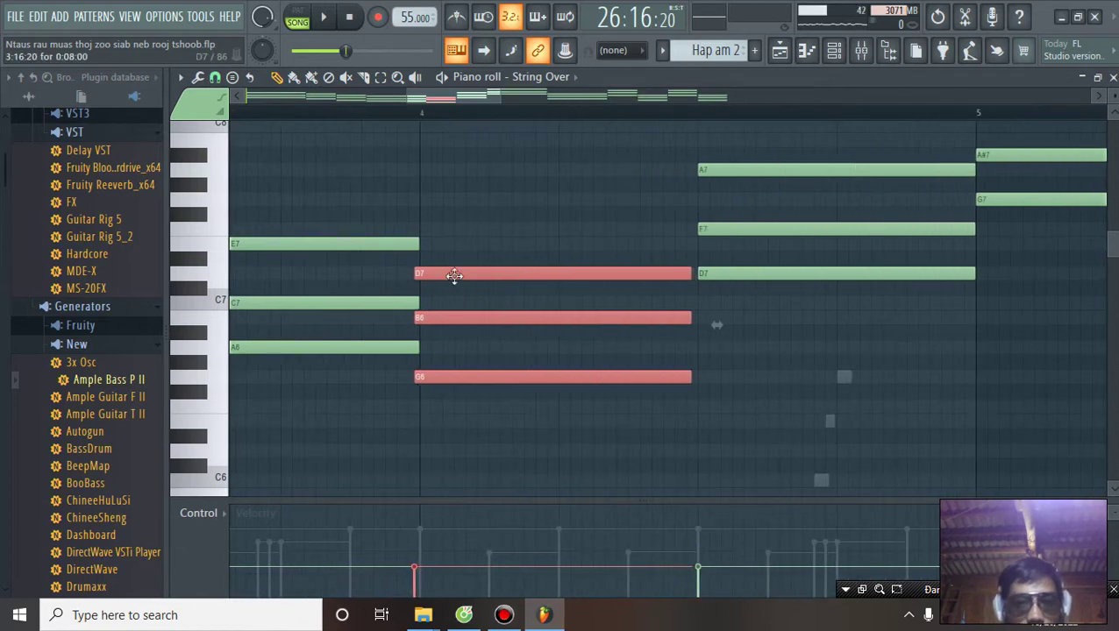
{"action": "right_click", "coordinate": [462, 305]}
{"action": "left_click_drag", "start_coordinate": [460, 318], "coordinate": [461, 332]}
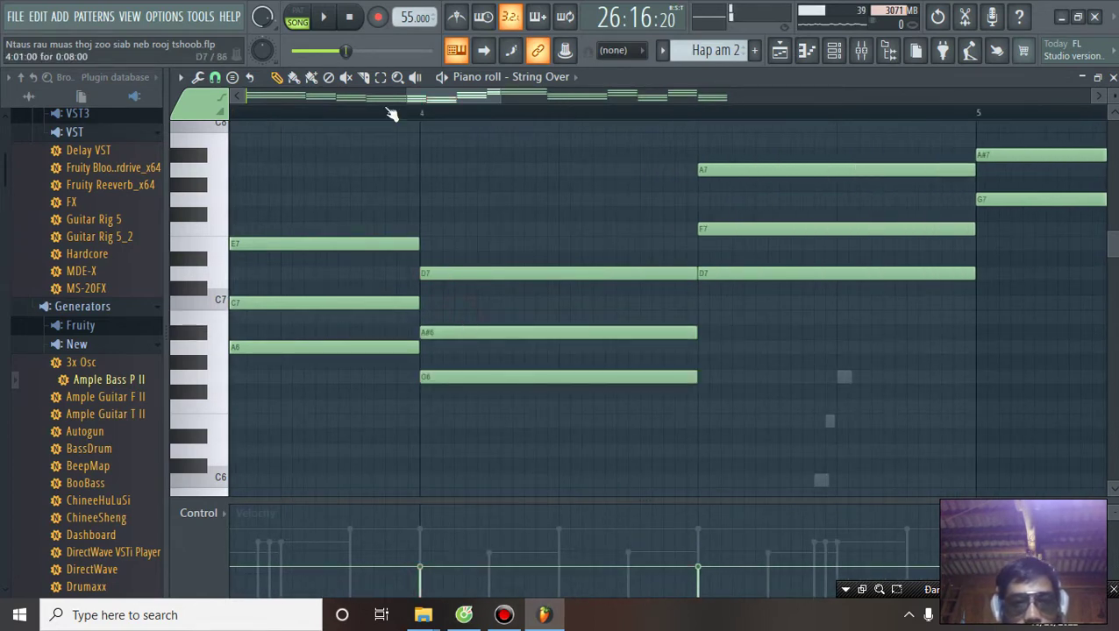
{"action": "left_click", "coordinate": [410, 115]}
{"action": "key", "text": "space"}
{"action": "scroll", "coordinate": [410, 117], "scroll_direction": "down", "scroll_amount": 6}
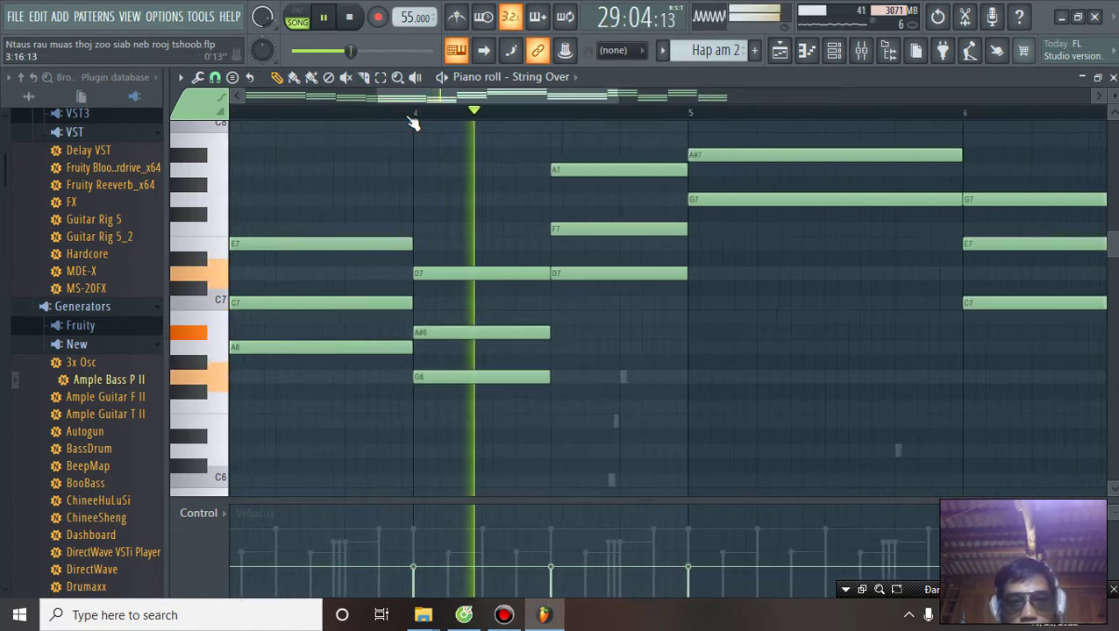
{"action": "scroll", "coordinate": [530, 118], "scroll_direction": "up", "scroll_amount": 5}
{"action": "key", "text": "space"}
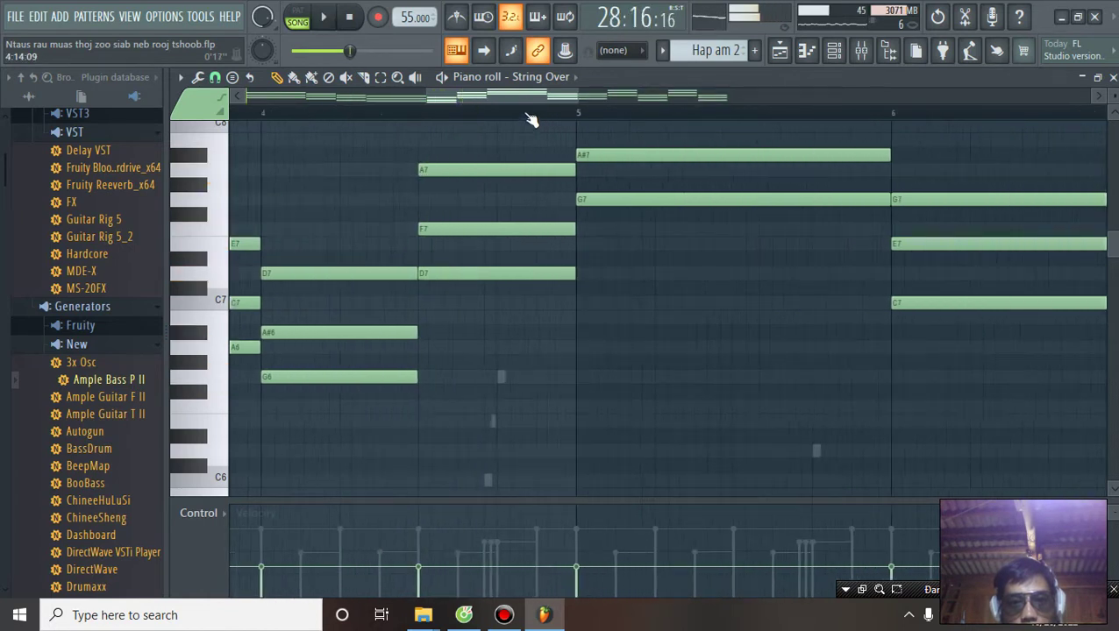
Transpose the chord in the second half of bar 4 to F6, A6 and C7, play it back and save the project
{"action": "left_click_drag", "start_coordinate": [479, 162], "coordinate": [497, 284]}
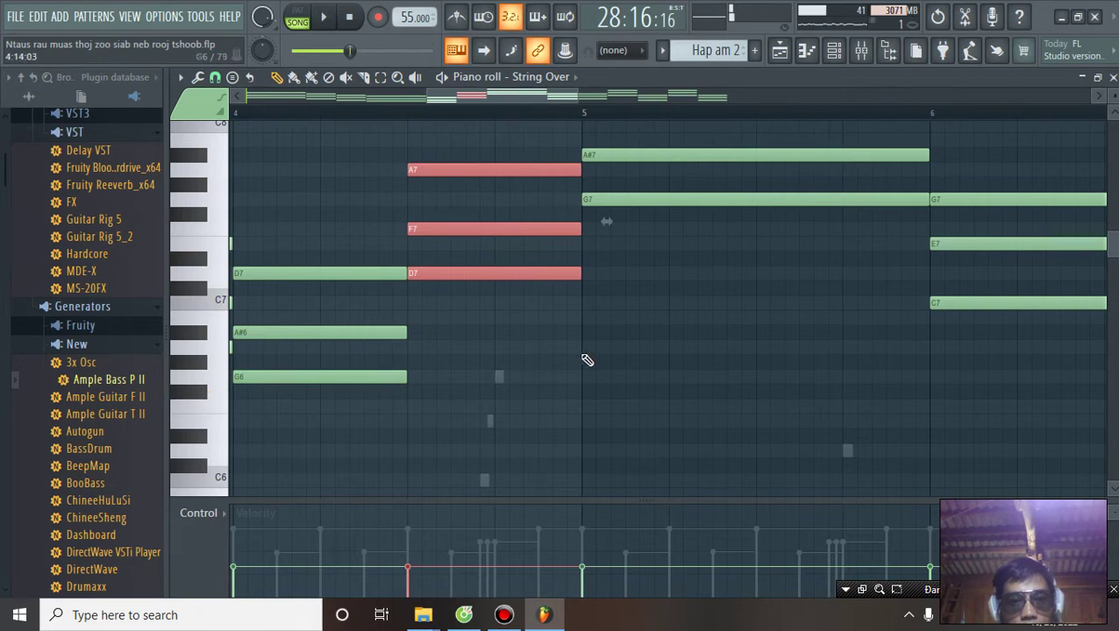
{"action": "left_click_drag", "start_coordinate": [442, 271], "coordinate": [443, 408]}
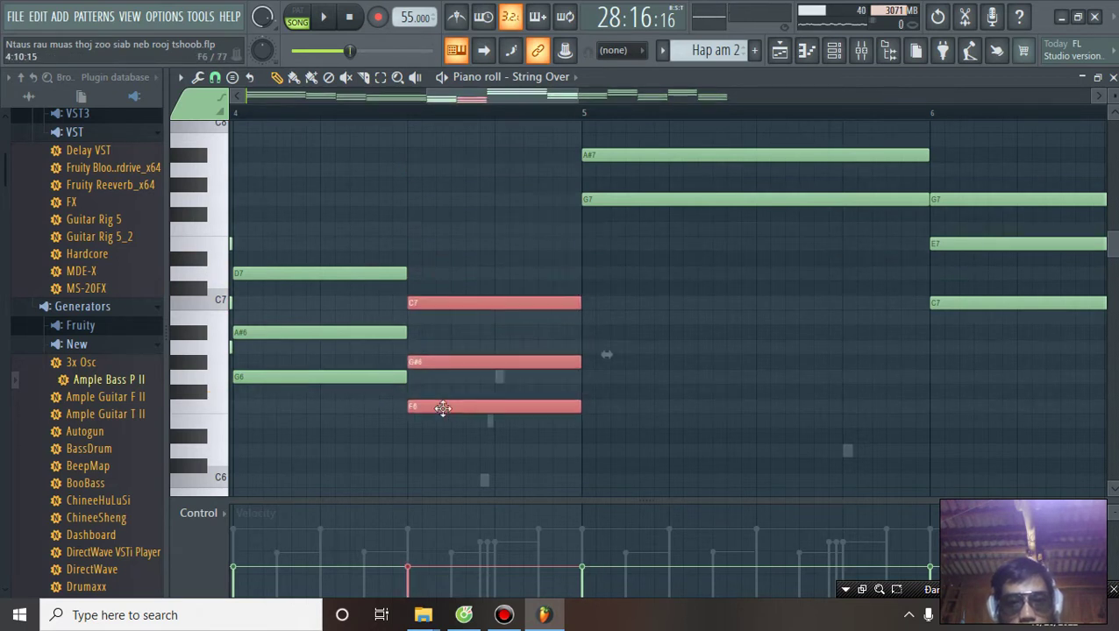
{"action": "left_click", "coordinate": [466, 330]}
{"action": "left_click_drag", "start_coordinate": [460, 349], "coordinate": [461, 349]}
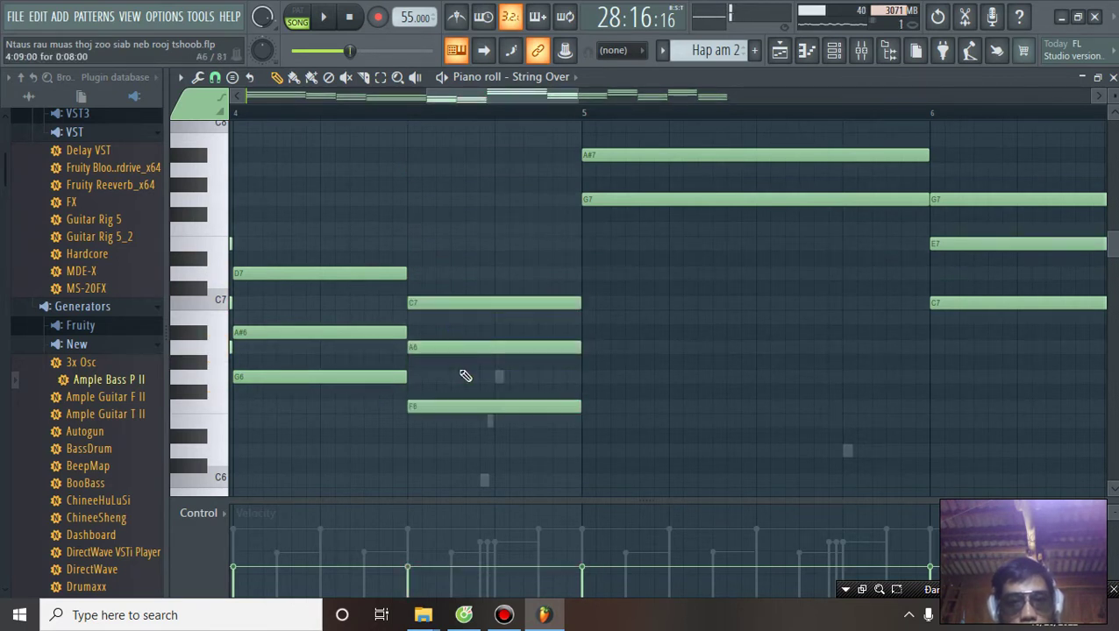
{"action": "key", "text": "space"}
{"action": "left_click", "coordinate": [24, 15]}
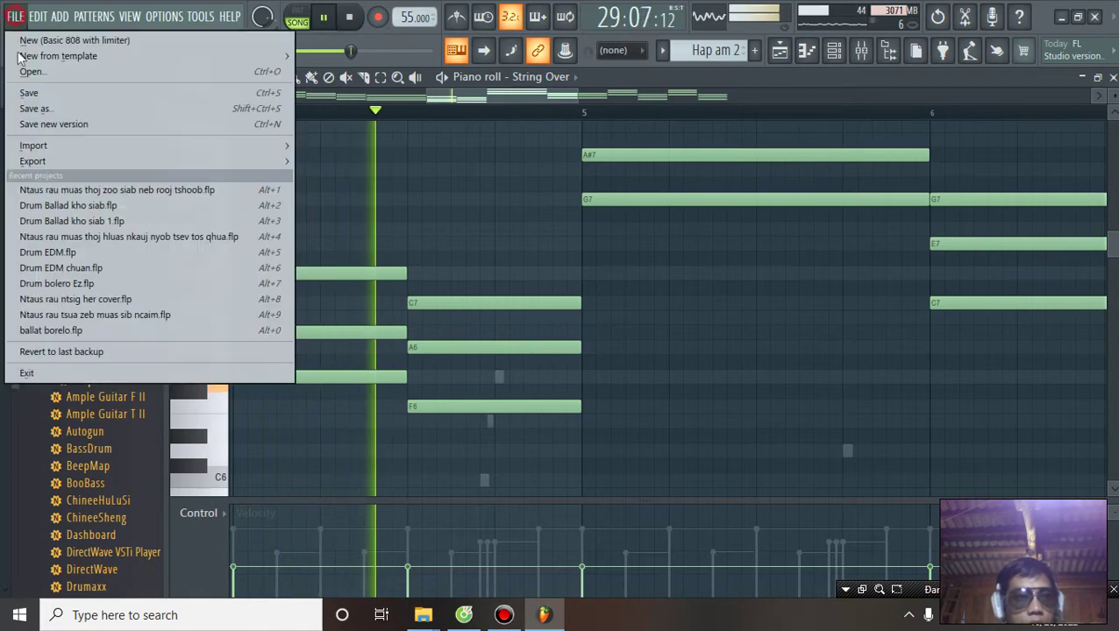
{"action": "left_click", "coordinate": [35, 93]}
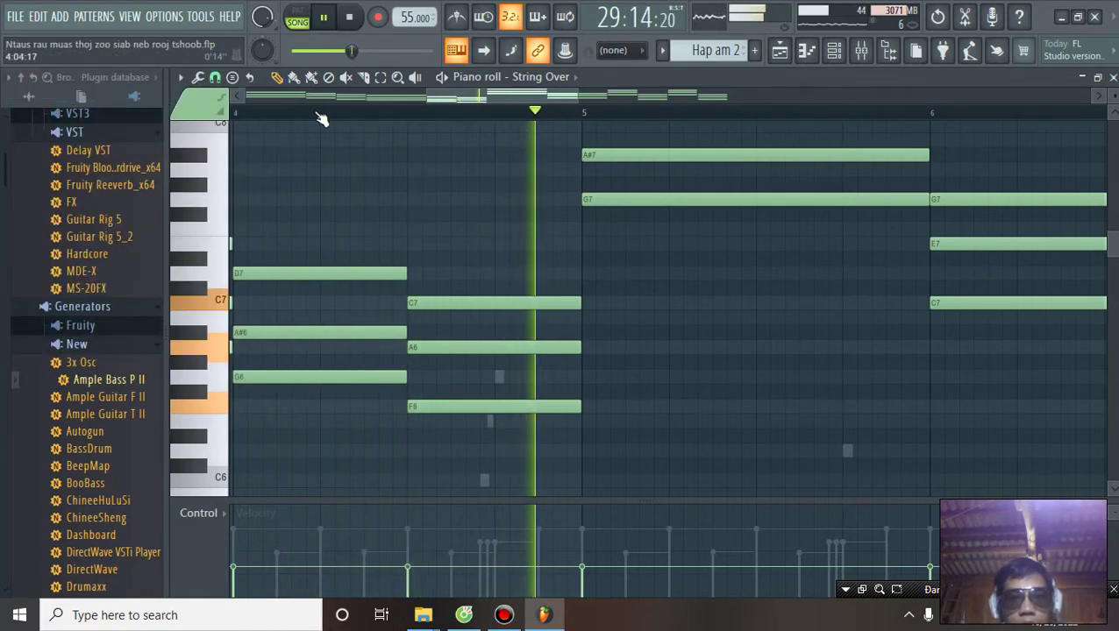
Audition the existing chords from the start of bar 5 and save the project
{"action": "scroll", "coordinate": [322, 120], "scroll_direction": "down", "scroll_amount": 4}
{"action": "scroll", "coordinate": [481, 278], "scroll_direction": "up", "scroll_amount": 3}
{"action": "key", "text": "space"}
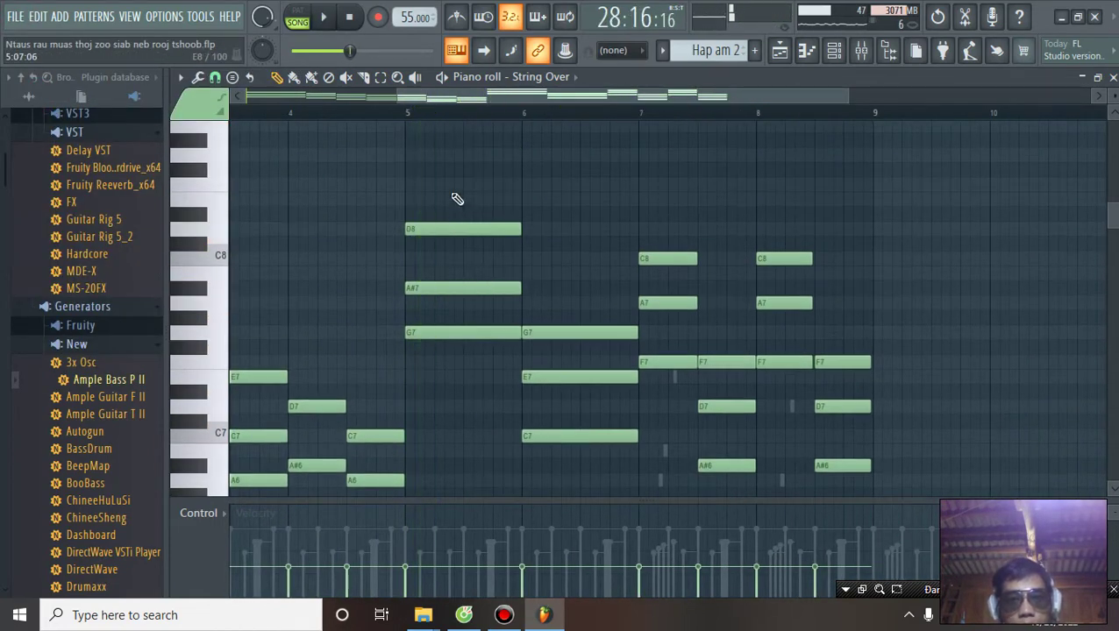
{"action": "left_click", "coordinate": [406, 114]}
{"action": "key", "text": "space"}
{"action": "left_click", "coordinate": [15, 16]}
{"action": "left_click", "coordinate": [29, 94]}
{"action": "scroll", "coordinate": [392, 117], "scroll_direction": "down", "scroll_amount": 3}
{"action": "scroll", "coordinate": [490, 144], "scroll_direction": "down", "scroll_amount": 1}
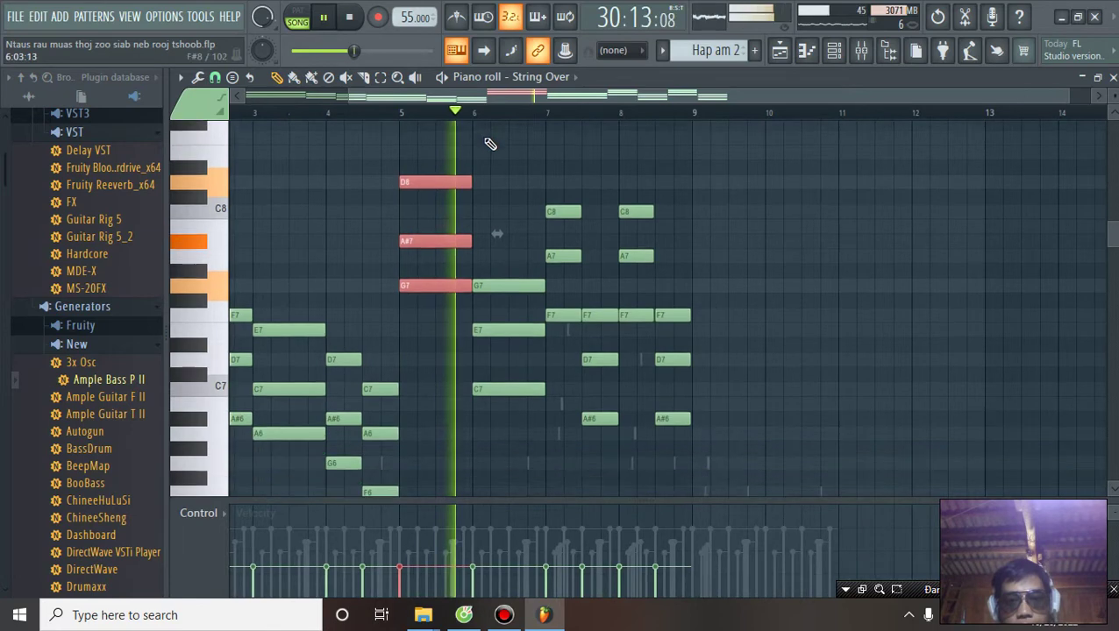
Move the last four chords from bar 7 to start at bar 9, keeping their pitches and bar-line alignment
{"action": "left_click_drag", "start_coordinate": [562, 180], "coordinate": [697, 454]}
{"action": "left_click_drag", "start_coordinate": [548, 318], "coordinate": [696, 319]}
{"action": "scroll", "coordinate": [701, 118], "scroll_direction": "up", "scroll_amount": 2}
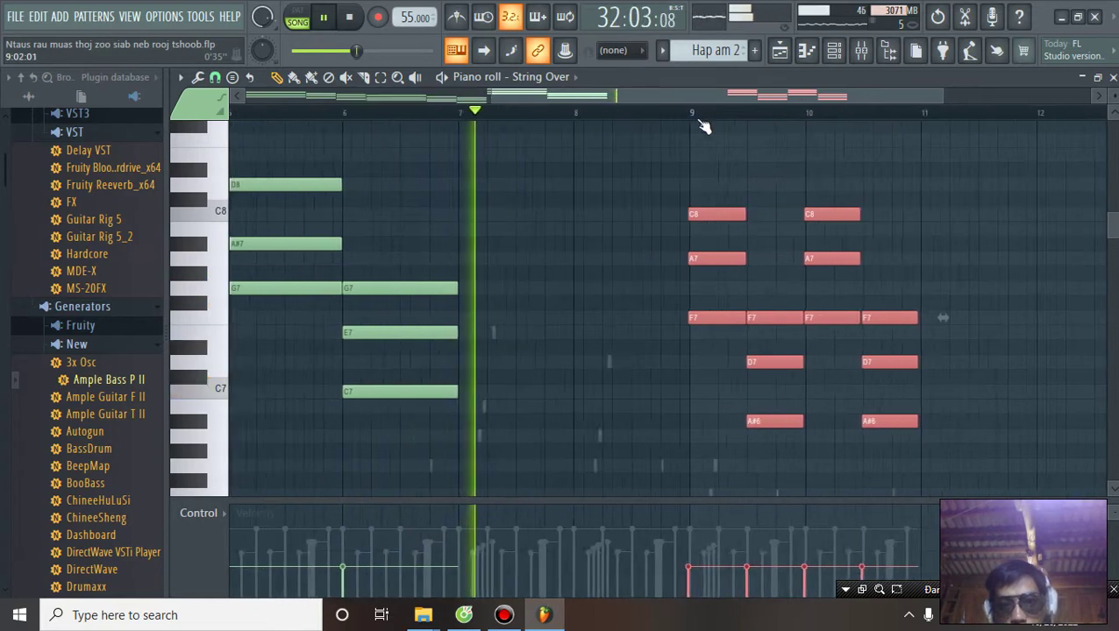
{"action": "scroll", "coordinate": [701, 122], "scroll_direction": "up", "scroll_amount": 3}
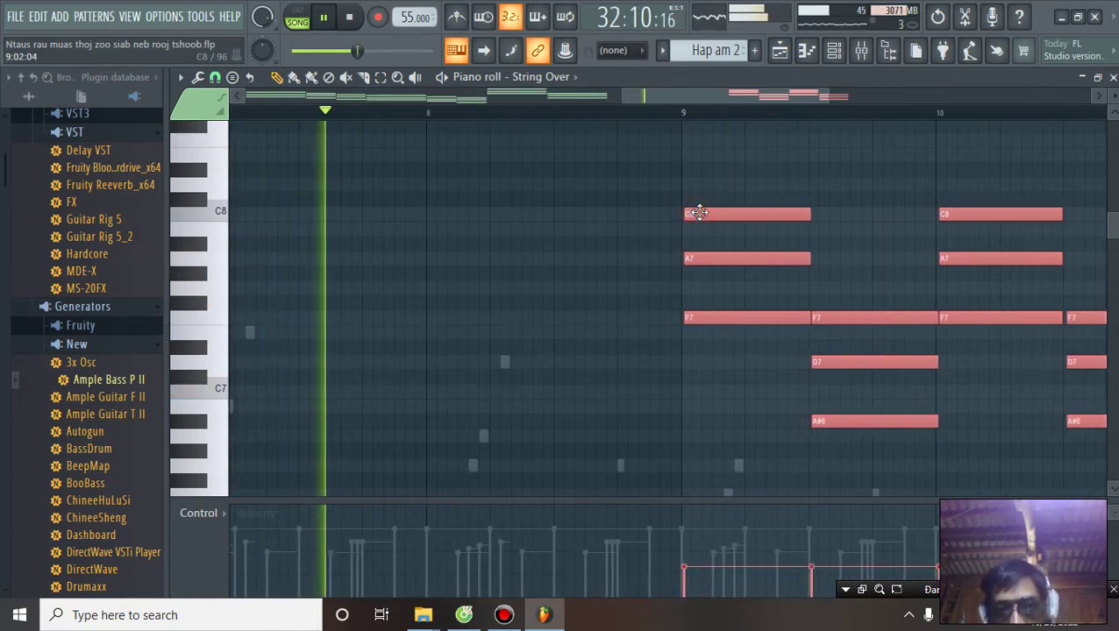
{"action": "scroll", "coordinate": [776, 112], "scroll_direction": "down", "scroll_amount": 5}
{"action": "key", "text": "space"}
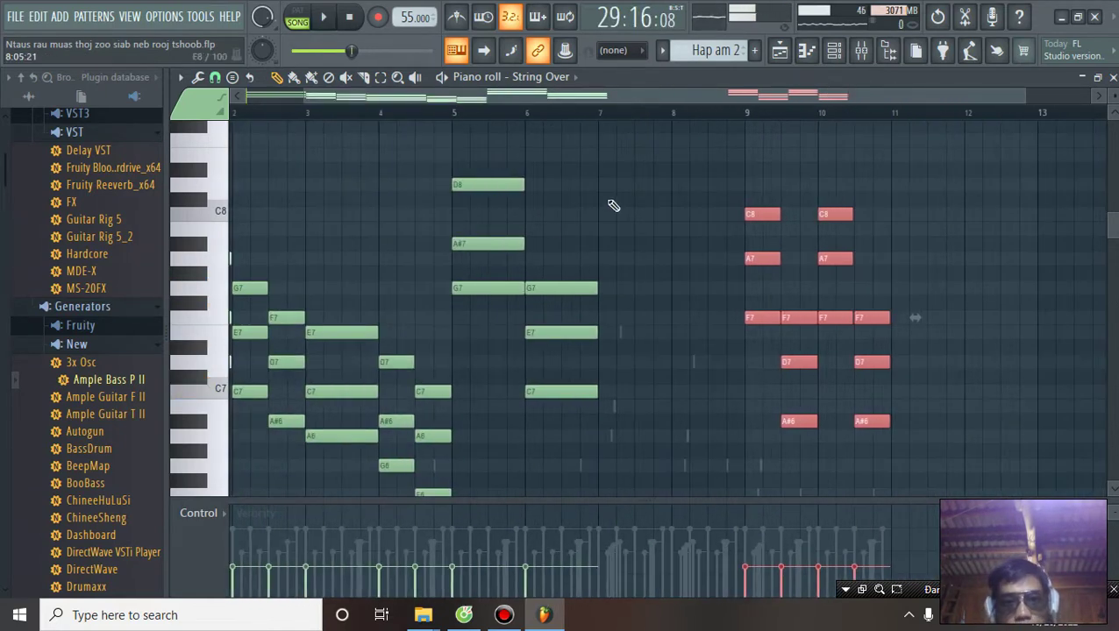
Copy the bar 5 chord to bar 7 as A7, C8 and E8, check its bar-line alignment and play it back
{"action": "left_click_drag", "start_coordinate": [488, 171], "coordinate": [307, 294]}
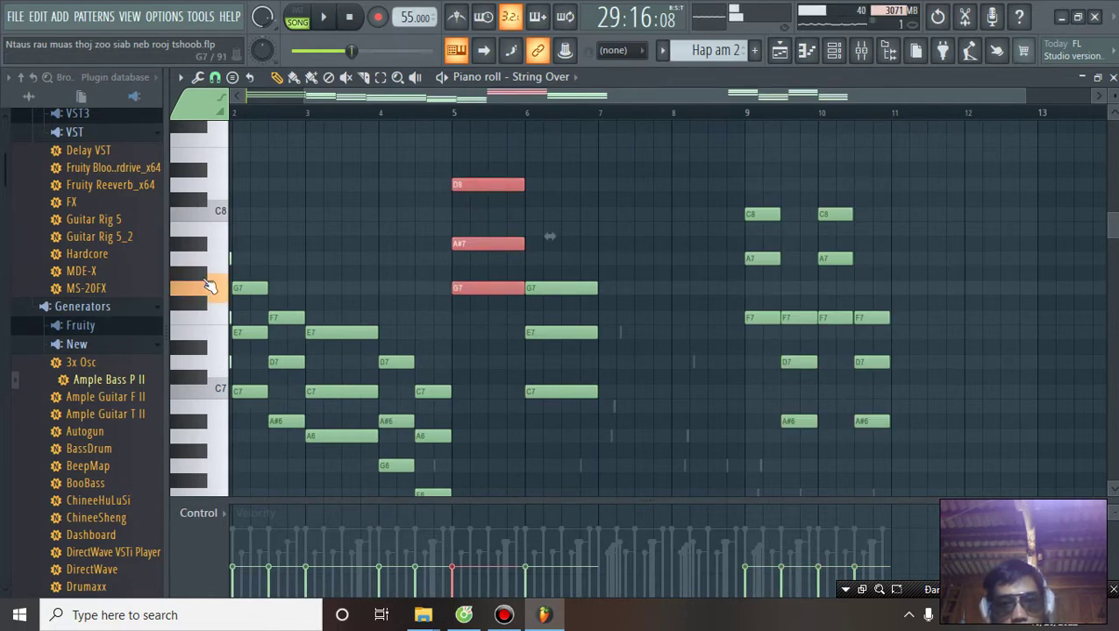
{"action": "mouse_move", "coordinate": [471, 289]}
{"action": "left_mouse_down", "text": "shift"}
{"action": "mouse_move", "coordinate": [639, 274]}
{"action": "mouse_move", "coordinate": [618, 254]}
{"action": "left_mouse_up", "text": "shift"}
{"action": "key", "text": "space"}
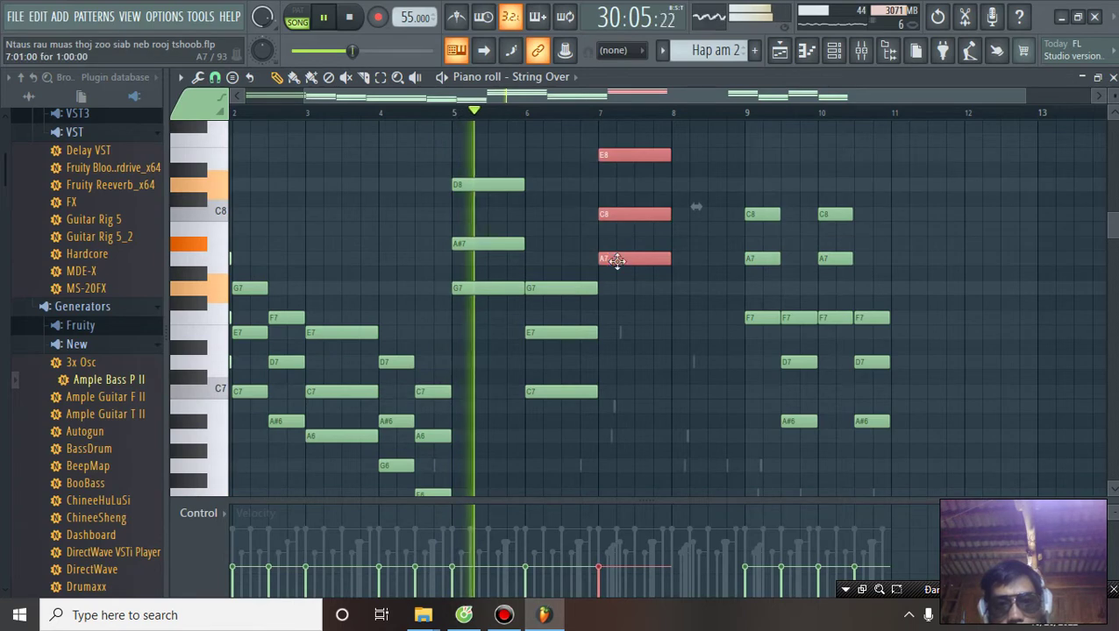
{"action": "scroll", "coordinate": [606, 118], "scroll_direction": "up", "scroll_amount": 3}
{"action": "scroll", "coordinate": [610, 119], "scroll_direction": "up", "scroll_amount": 3}
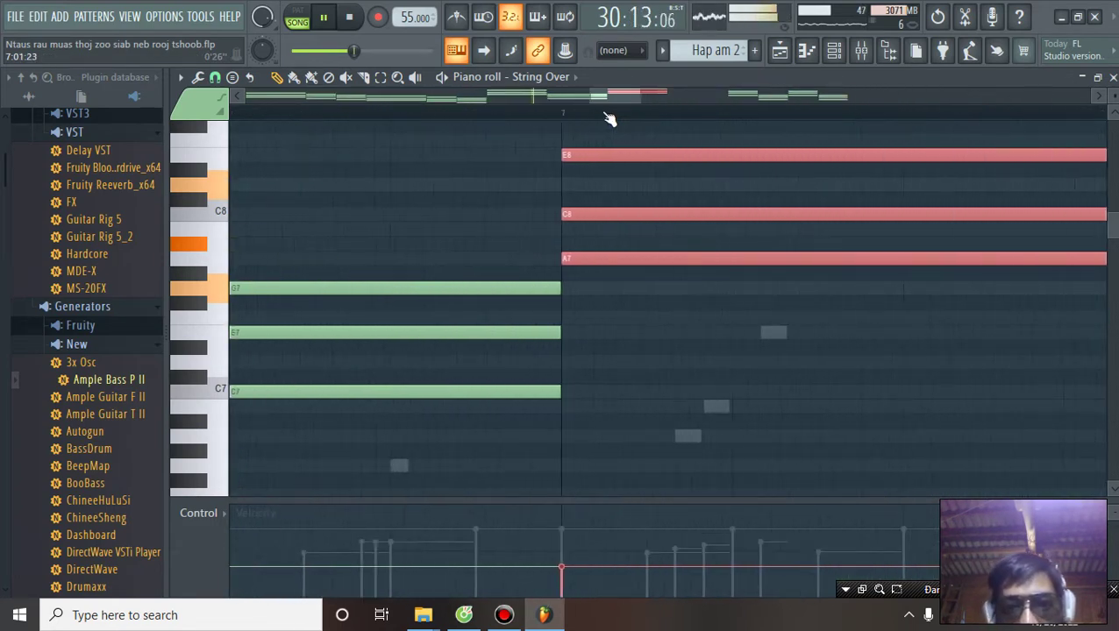
{"action": "scroll", "coordinate": [609, 120], "scroll_direction": "down", "scroll_amount": 6}
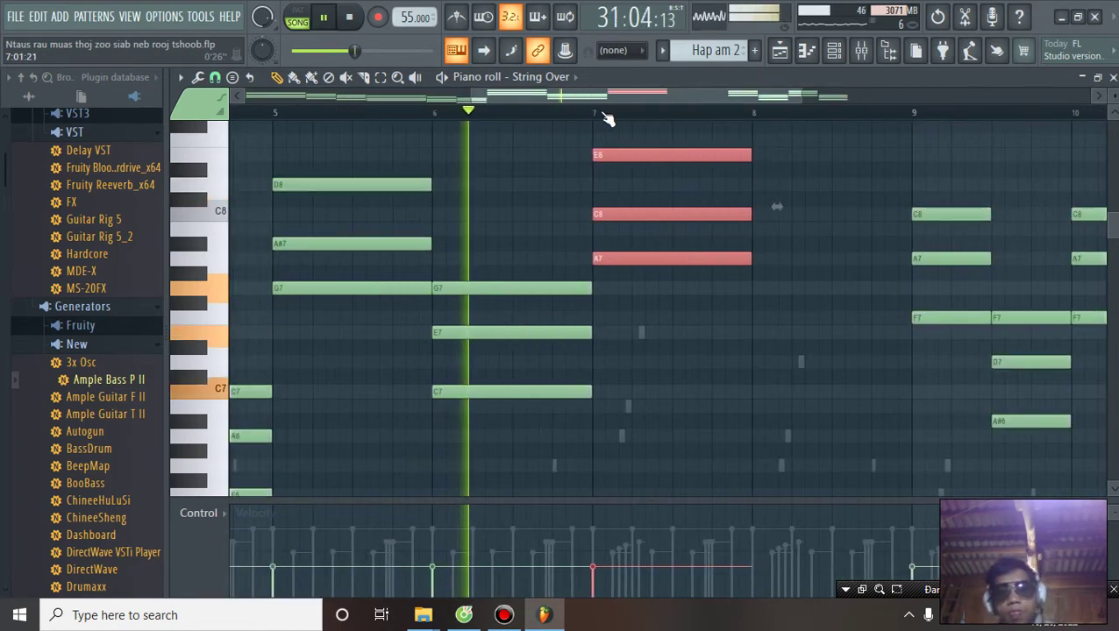
{"action": "left_click_drag", "start_coordinate": [636, 97], "coordinate": [677, 106]}
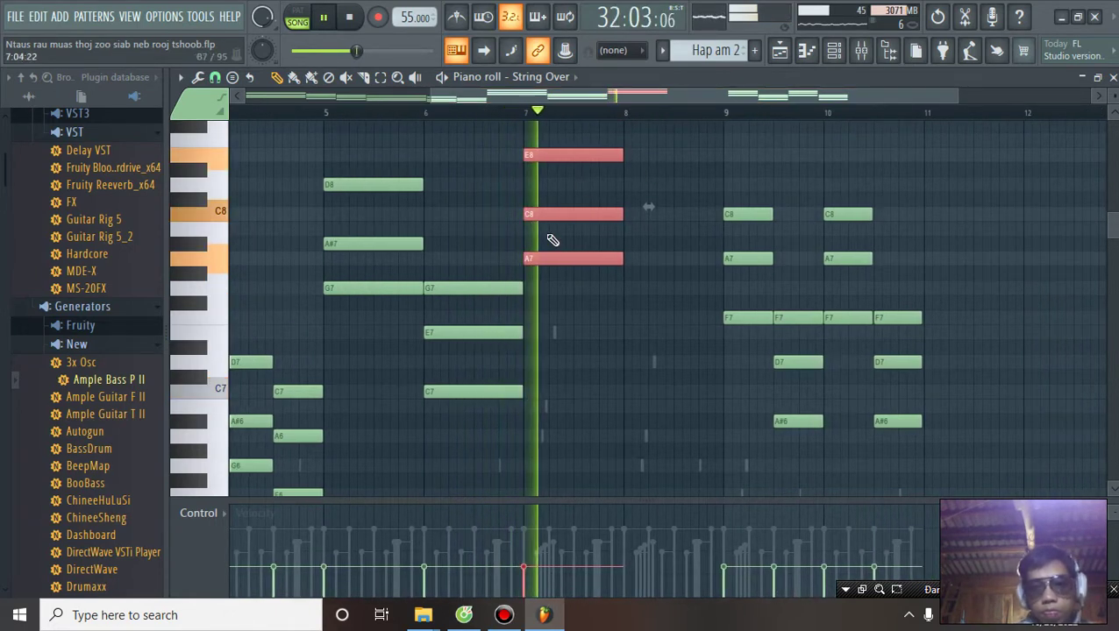
Copy the bar 7 chord to bar 8, transpose the copy to G7, A#7 and D8, and audition it from bar 8
{"action": "left_click_drag", "start_coordinate": [537, 260], "coordinate": [640, 405]}
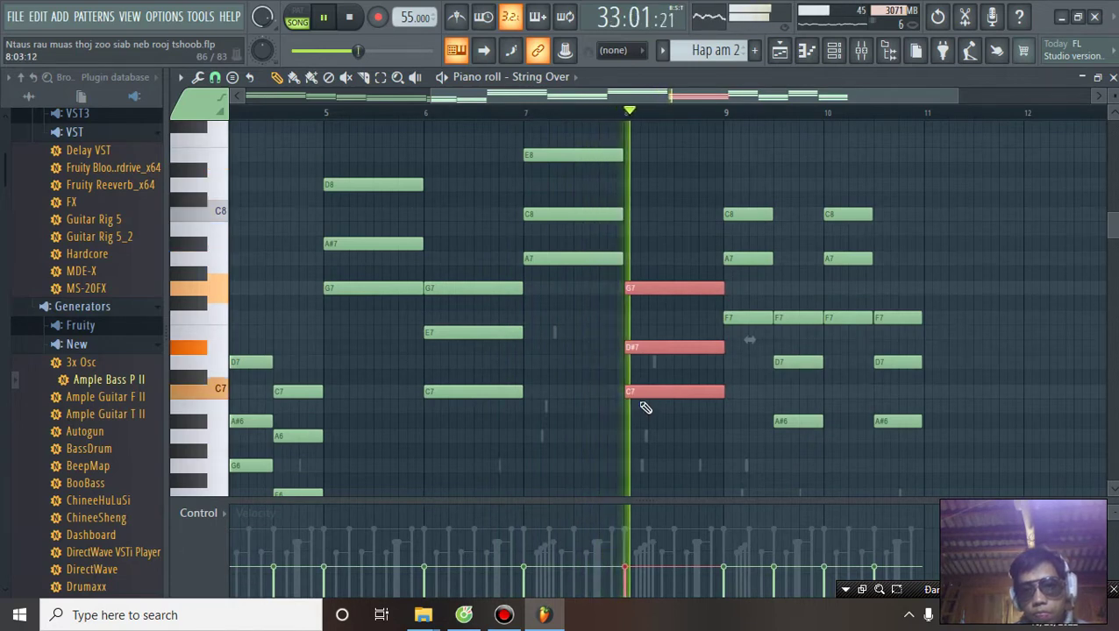
{"action": "key", "text": "space"}
{"action": "scroll", "coordinate": [653, 120], "scroll_direction": "up", "scroll_amount": 5}
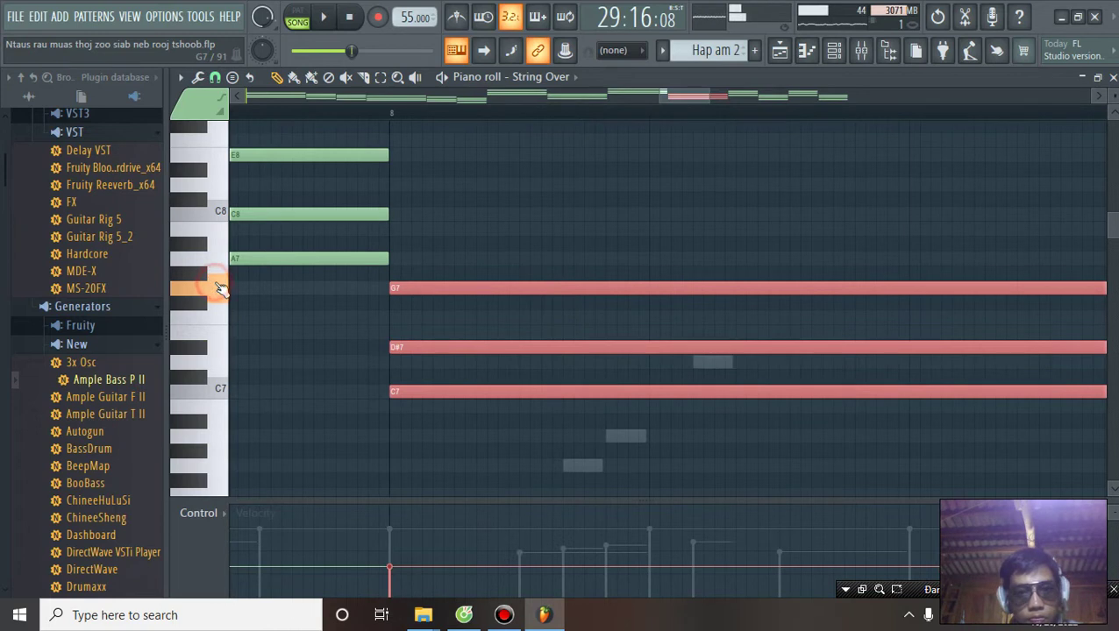
{"action": "left_click_drag", "start_coordinate": [443, 391], "coordinate": [446, 287]}
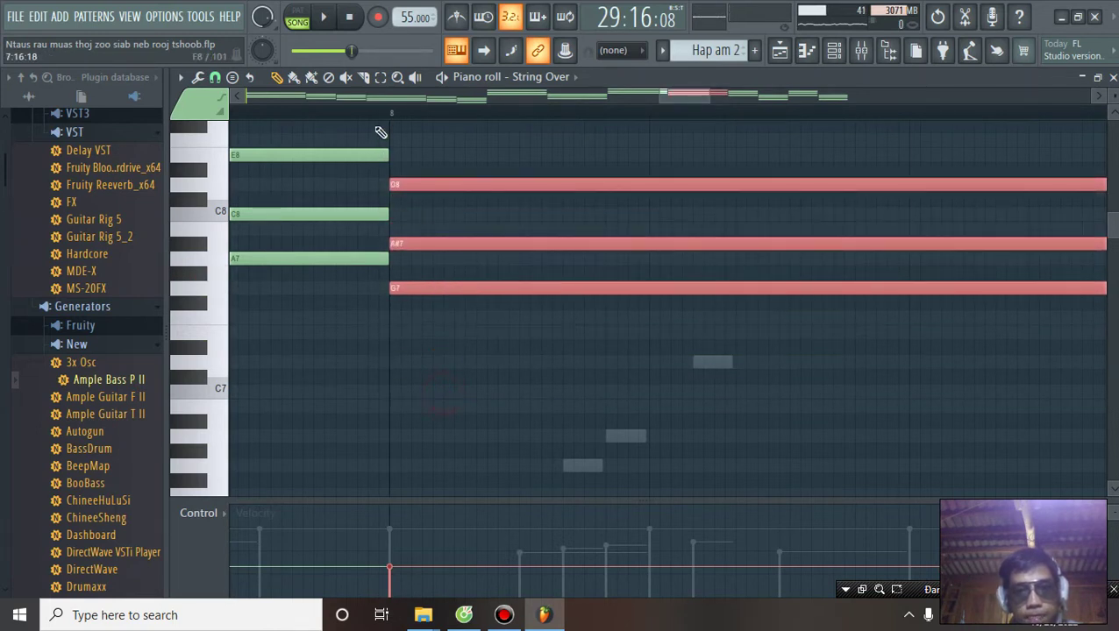
{"action": "left_click", "coordinate": [386, 113]}
{"action": "key", "text": "space"}
{"action": "scroll", "coordinate": [385, 114], "scroll_direction": "down", "scroll_amount": 5}
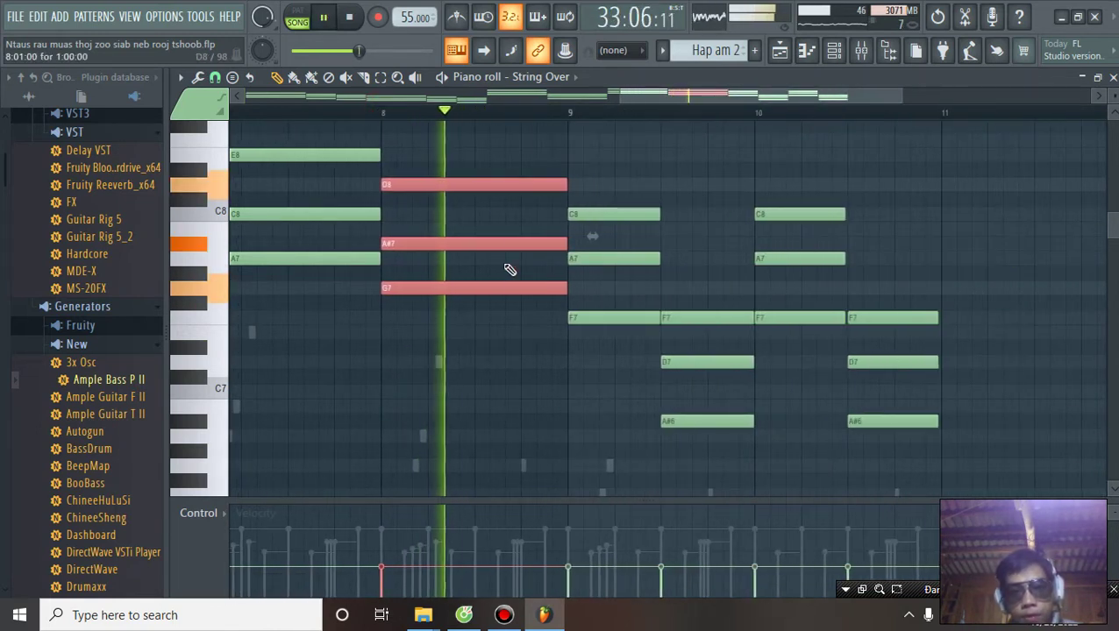
Shorten the bar 8 chord to half a bar, add a C7, E7 and G7 chord in the second half, and play both
{"action": "key", "text": "space"}
{"action": "left_click_drag", "start_coordinate": [563, 288], "coordinate": [482, 290]}
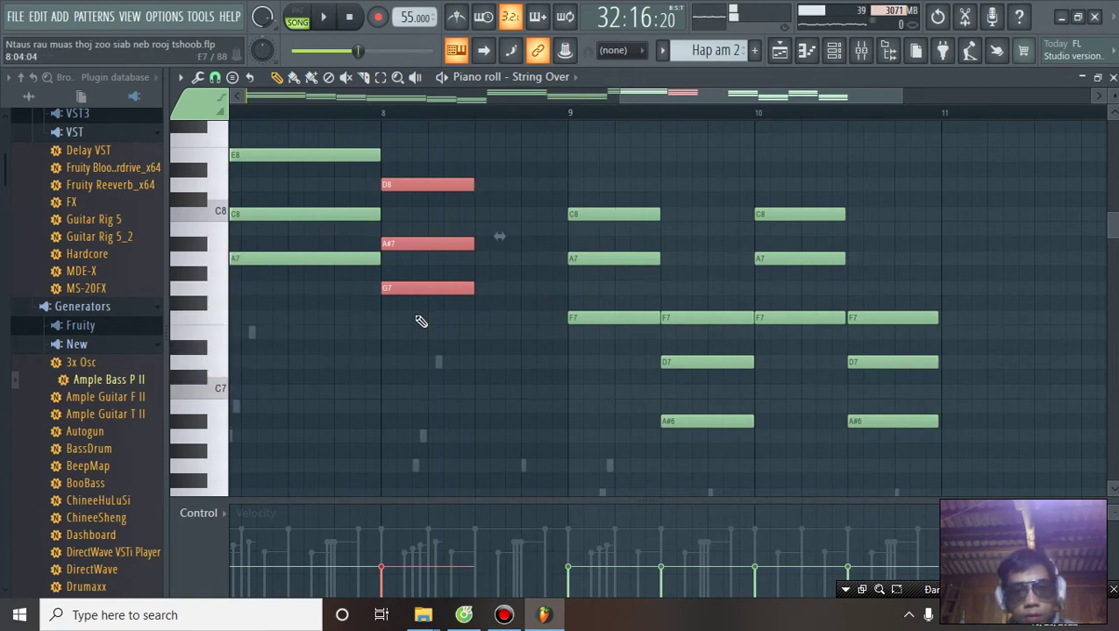
{"action": "left_click_drag", "start_coordinate": [408, 292], "coordinate": [502, 400]}
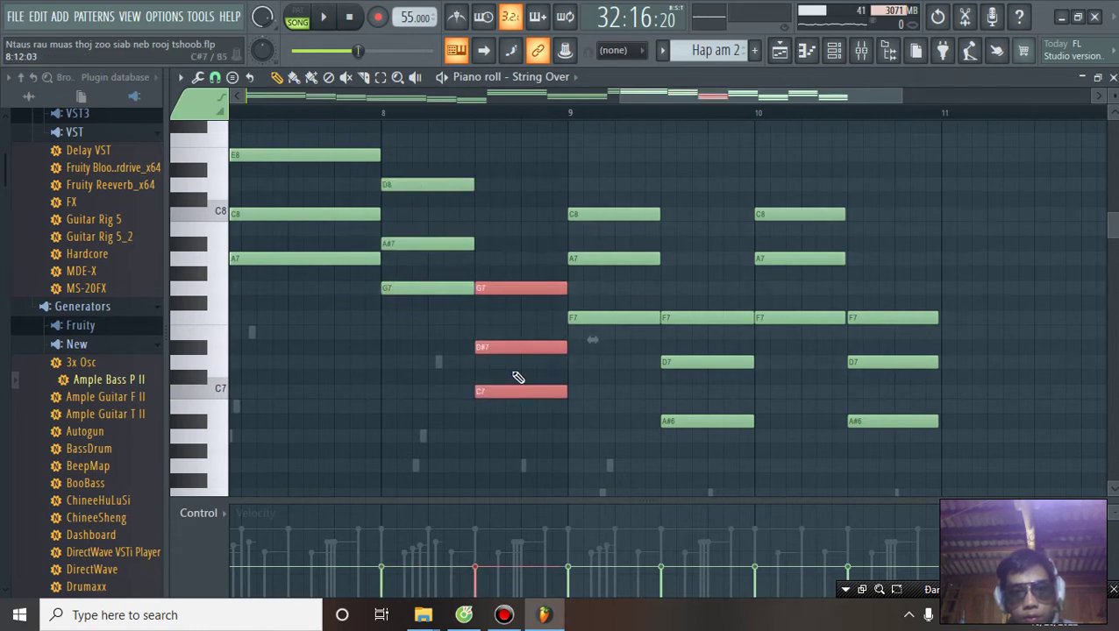
{"action": "key", "text": "space"}
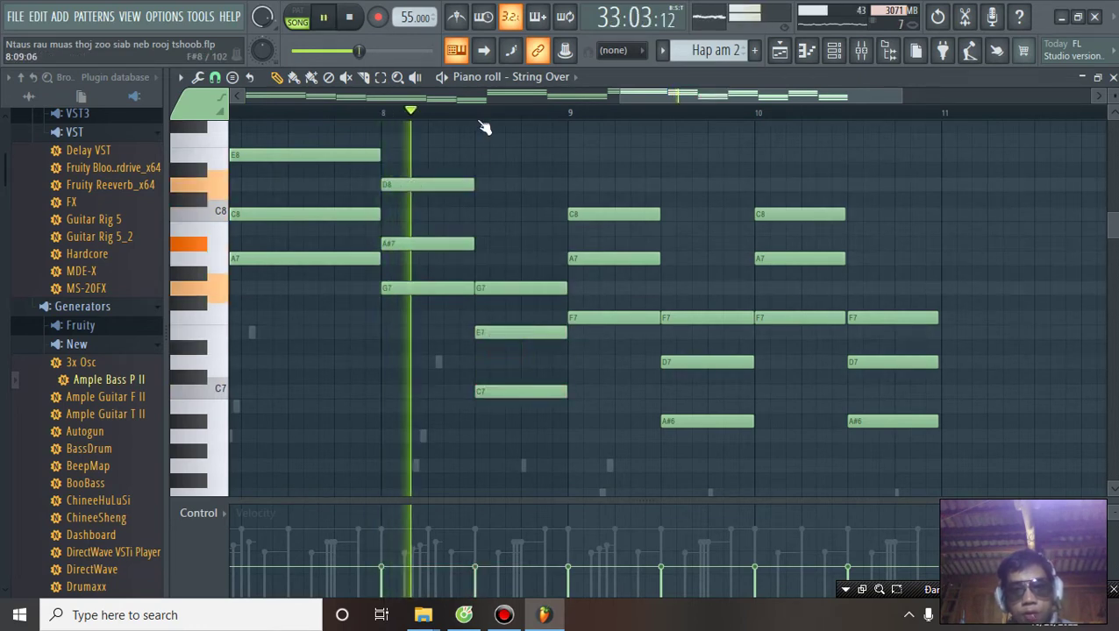
{"action": "scroll", "coordinate": [495, 128], "scroll_direction": "down", "scroll_amount": 2}
{"action": "scroll", "coordinate": [495, 127], "scroll_direction": "down", "scroll_amount": 2}
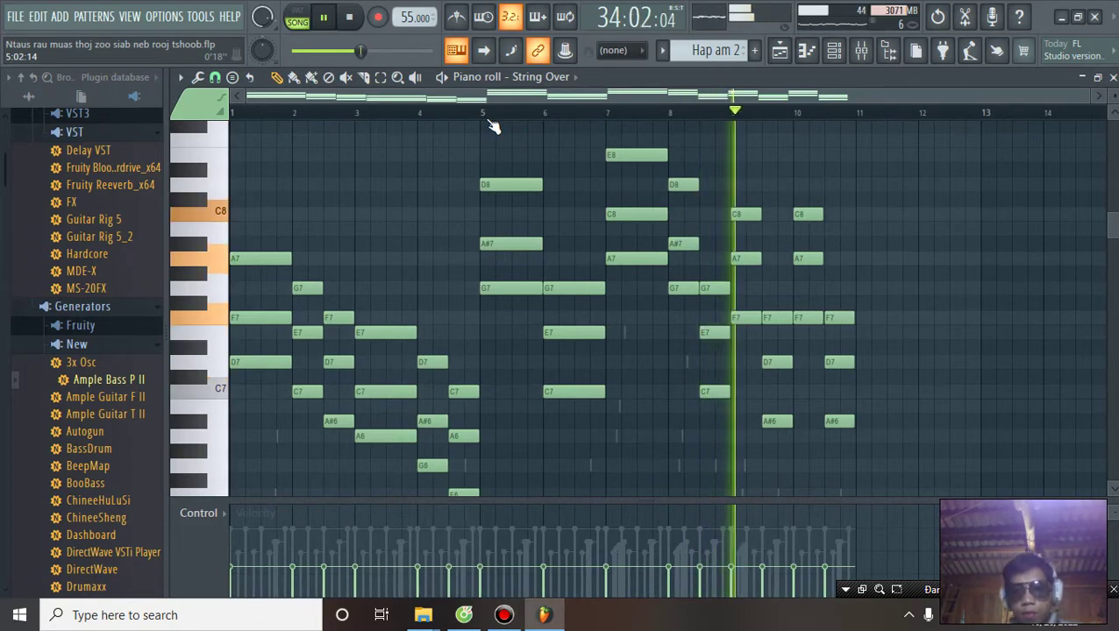
Delete the F7, D7 and A#6 chord in the second half of bar 10 and save the project
{"action": "left_click", "coordinate": [15, 16]}
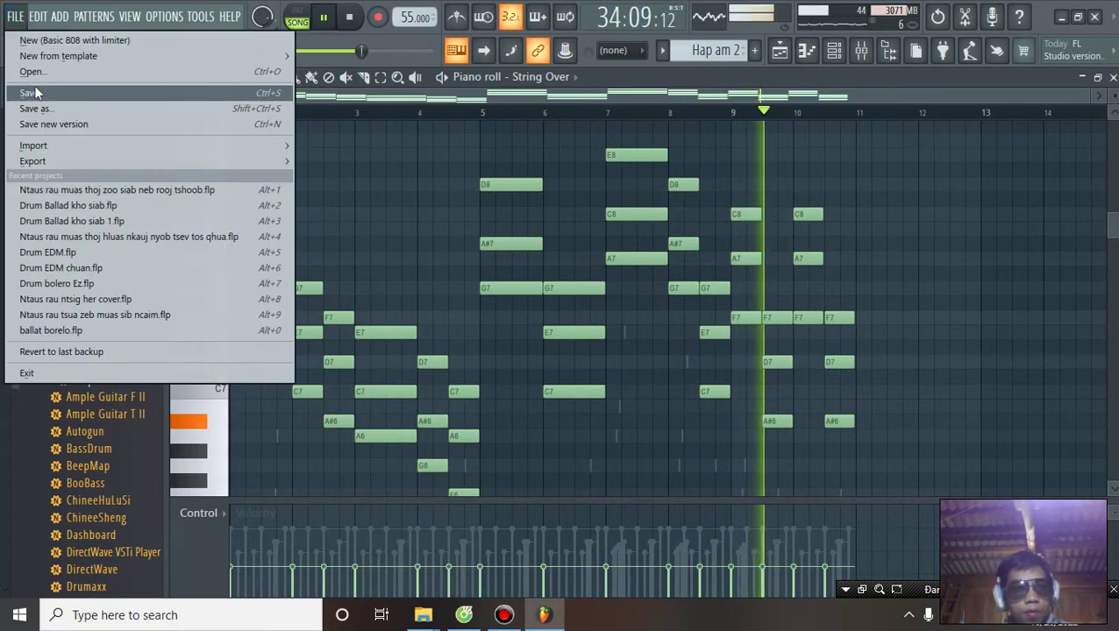
{"action": "left_click", "coordinate": [41, 92]}
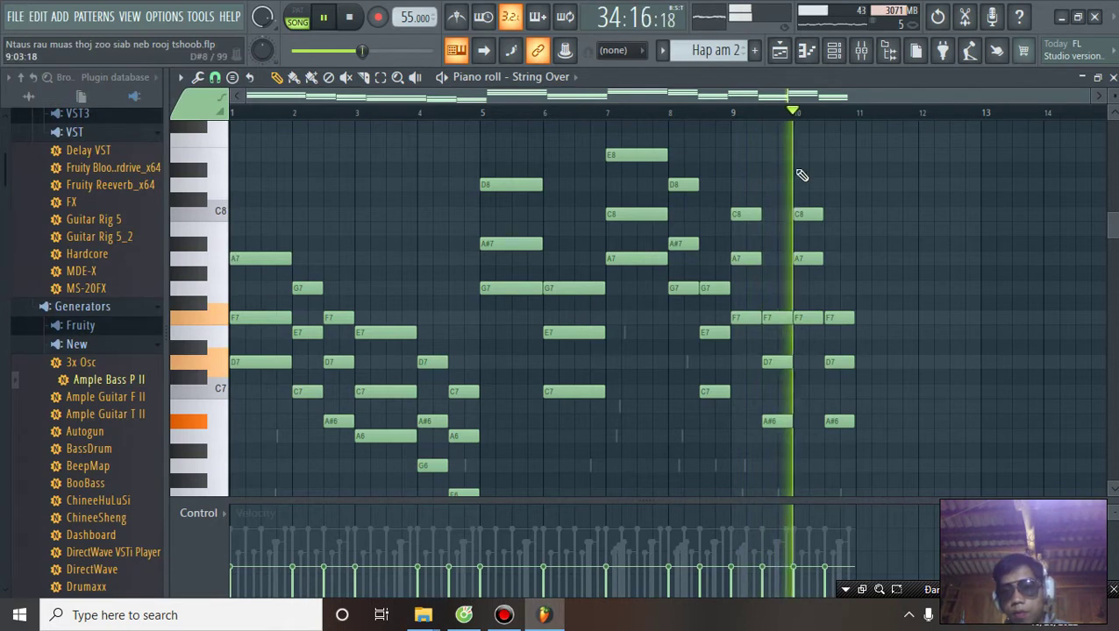
{"action": "right_click", "coordinate": [844, 318]}
{"action": "right_click", "coordinate": [847, 362]}
{"action": "right_click", "coordinate": [844, 420]}
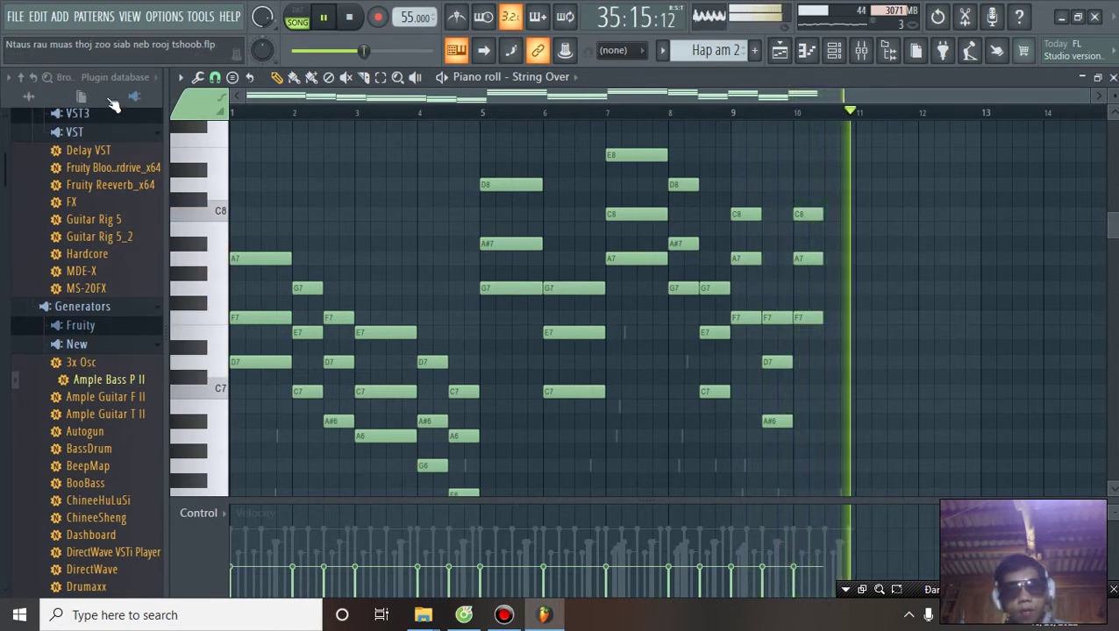
{"action": "left_click", "coordinate": [17, 17]}
{"action": "left_click", "coordinate": [29, 92]}
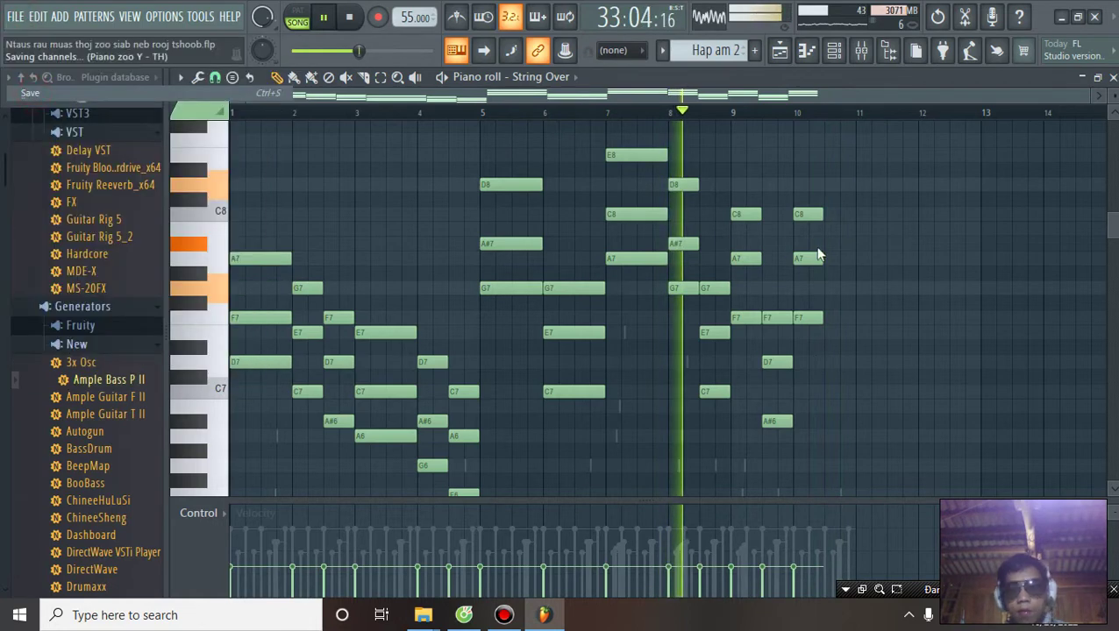
Close the piano roll, mute the Vocal track in the playlist and play the song from bar 26
{"action": "left_click", "coordinate": [1113, 77]}
{"action": "left_click", "coordinate": [710, 76]}
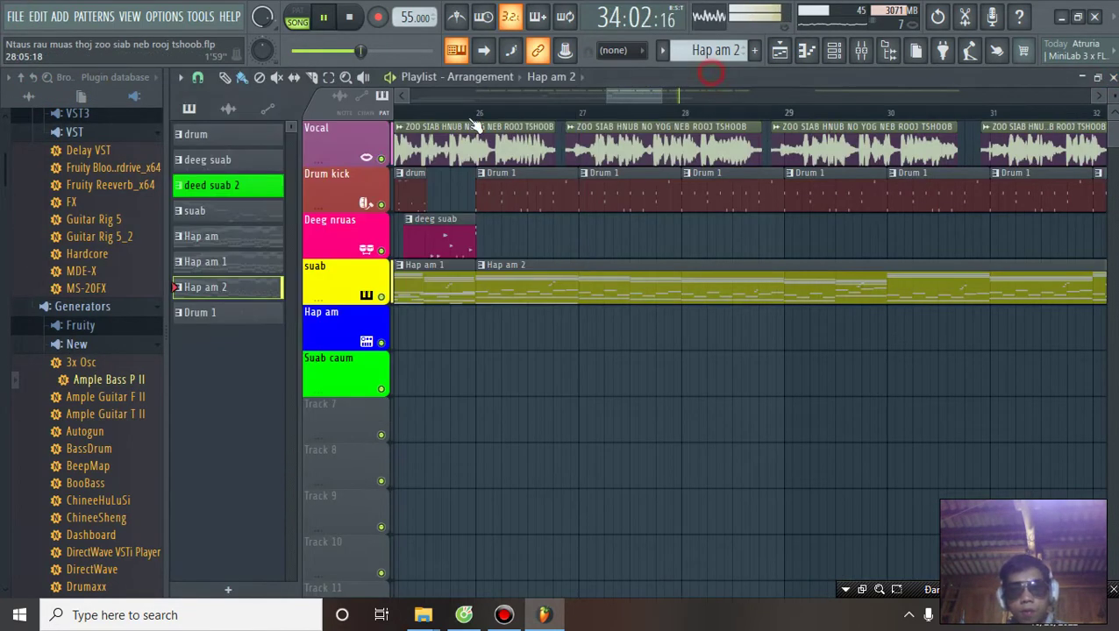
{"action": "left_click", "coordinate": [379, 159]}
{"action": "left_click", "coordinate": [478, 116]}
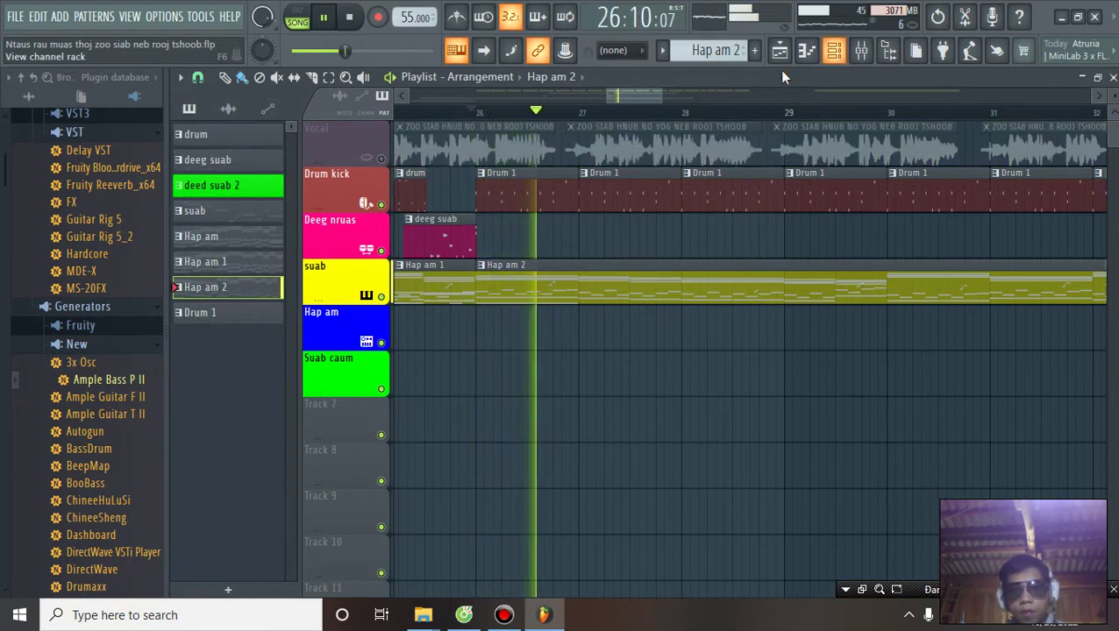
Copy the Ample Guitar F II notes from the Hap am 1 pattern and stop playback
{"action": "left_click", "coordinate": [210, 261]}
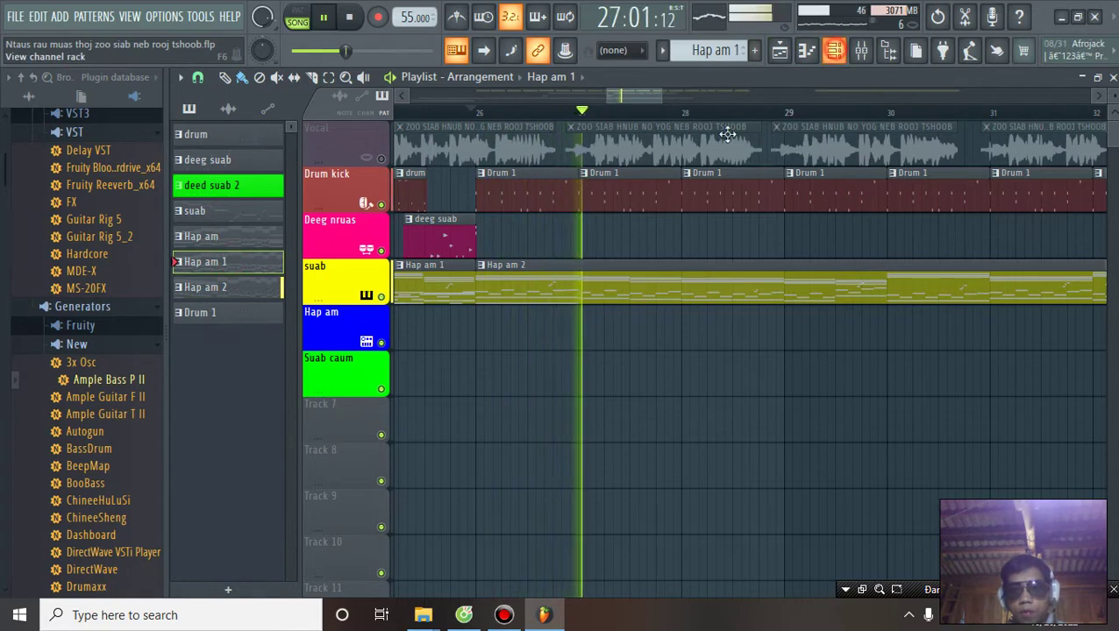
{"action": "key", "text": "F6"}
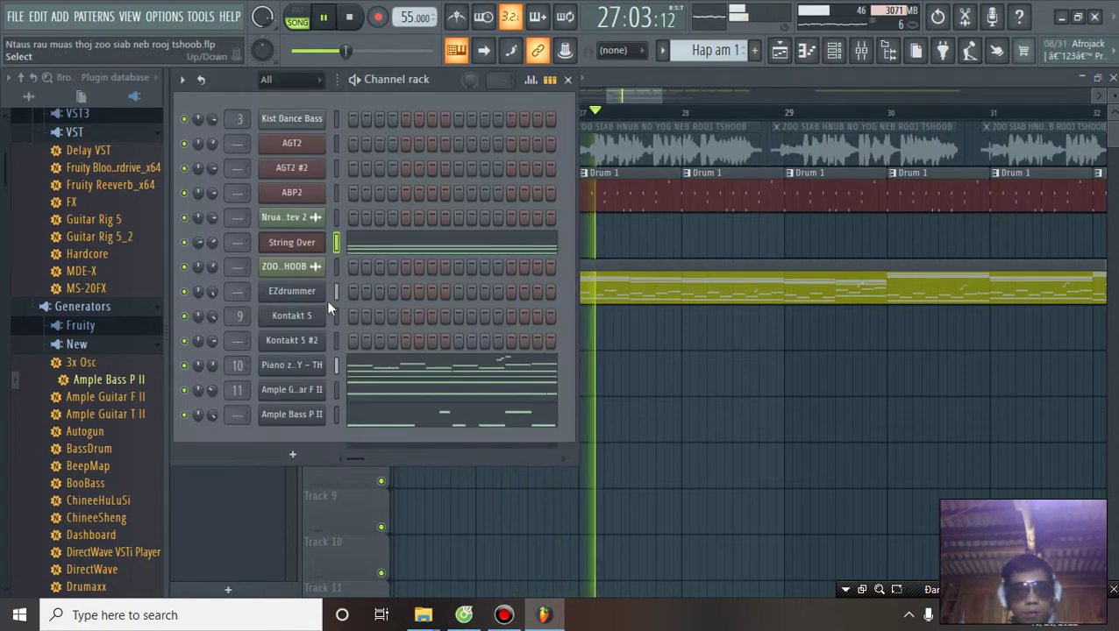
{"action": "right_click", "coordinate": [316, 399]}
{"action": "left_click", "coordinate": [506, 379]}
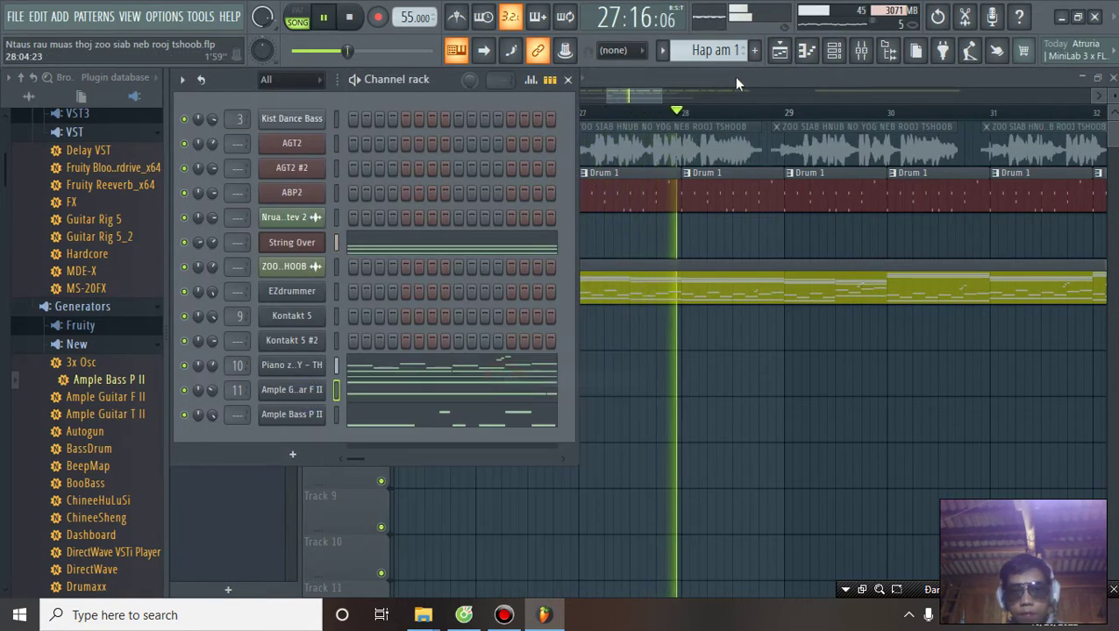
{"action": "left_click", "coordinate": [739, 77]}
{"action": "key", "text": "space"}
Paste the copied guitar notes into the Ample Guitar F II channel of the Hap am 2 pattern
{"action": "left_click", "coordinate": [227, 289]}
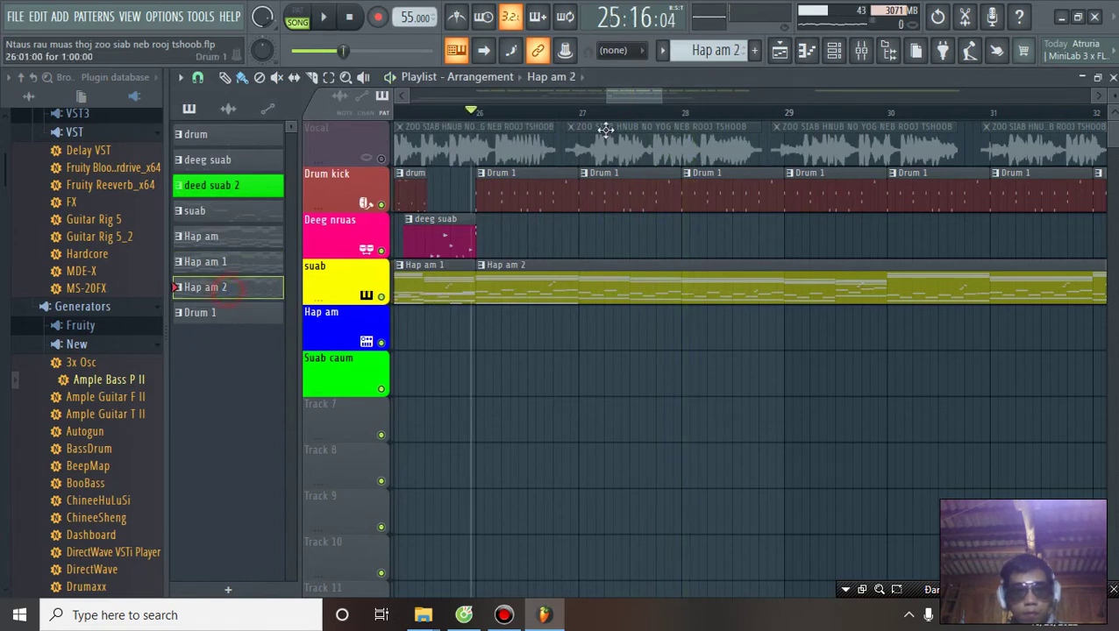
{"action": "left_click", "coordinate": [836, 53]}
{"action": "right_click", "coordinate": [301, 397]}
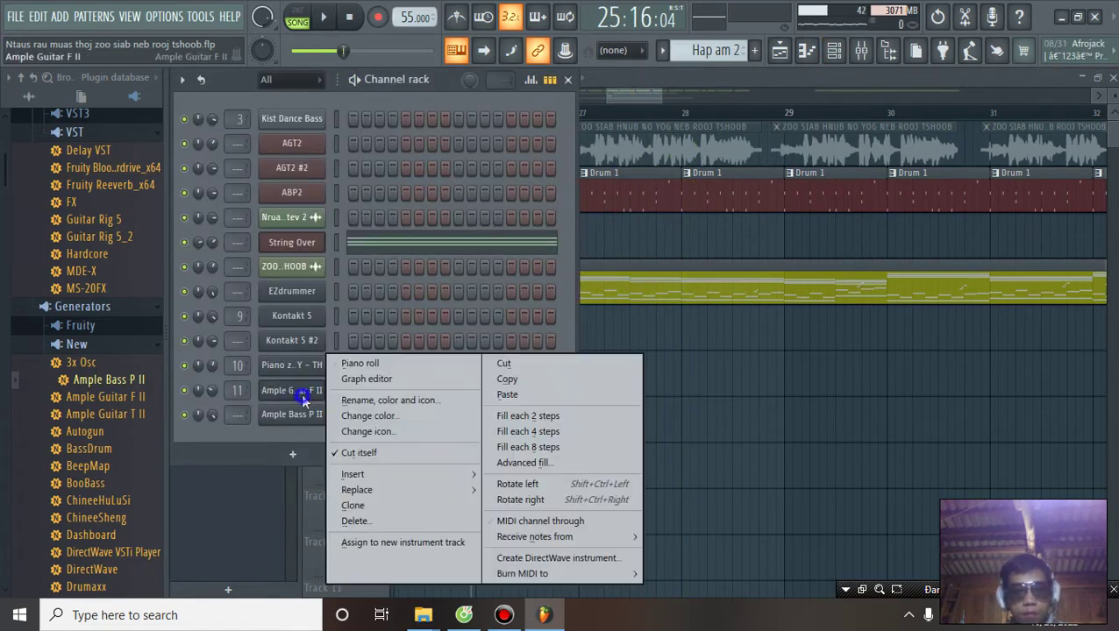
{"action": "left_click", "coordinate": [507, 394]}
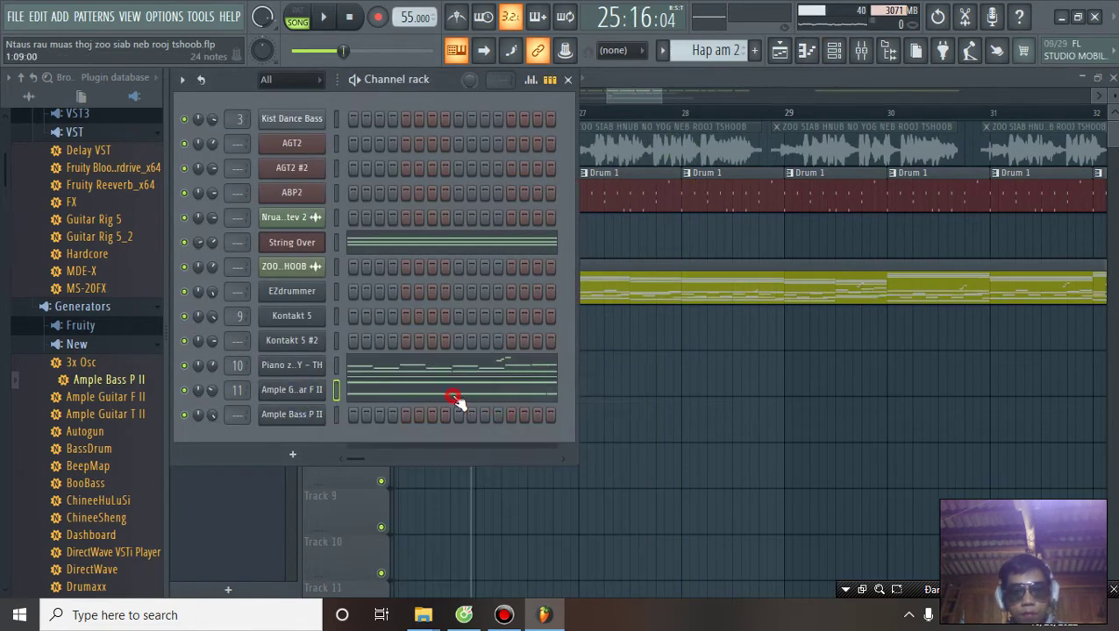
Open the Ample Guitar F II notes and repitch the bar 1 pair to D4 and C#5
{"action": "left_click", "coordinate": [453, 397]}
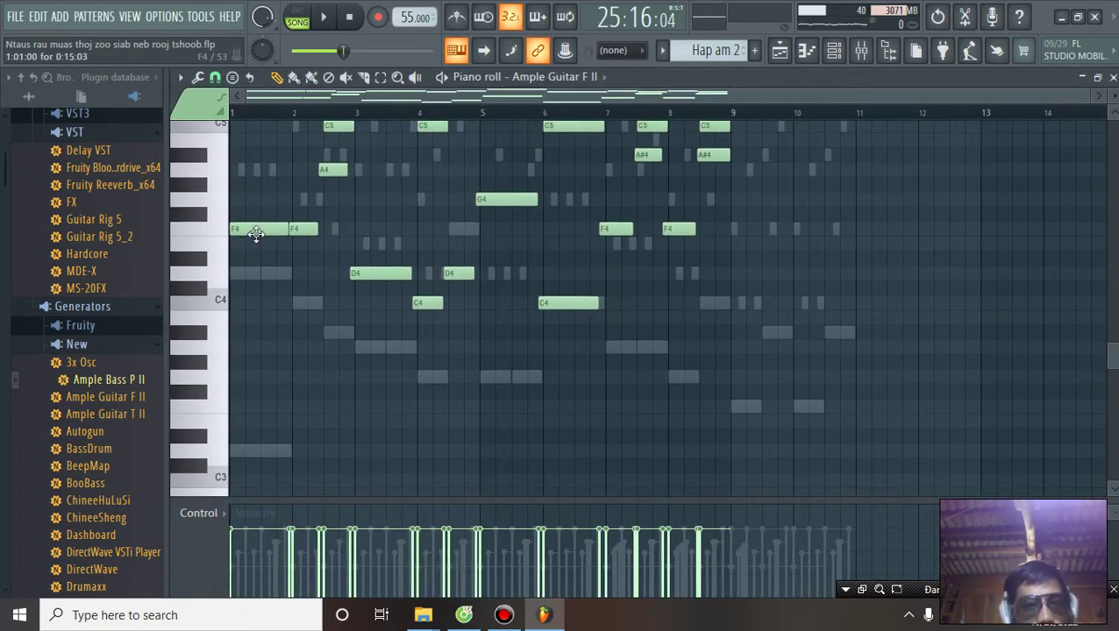
{"action": "scroll", "coordinate": [255, 233], "scroll_direction": "up", "scroll_amount": 1}
{"action": "scroll", "coordinate": [262, 316], "scroll_direction": "up", "scroll_amount": 1}
{"action": "left_click_drag", "start_coordinate": [260, 317], "coordinate": [260, 220]}
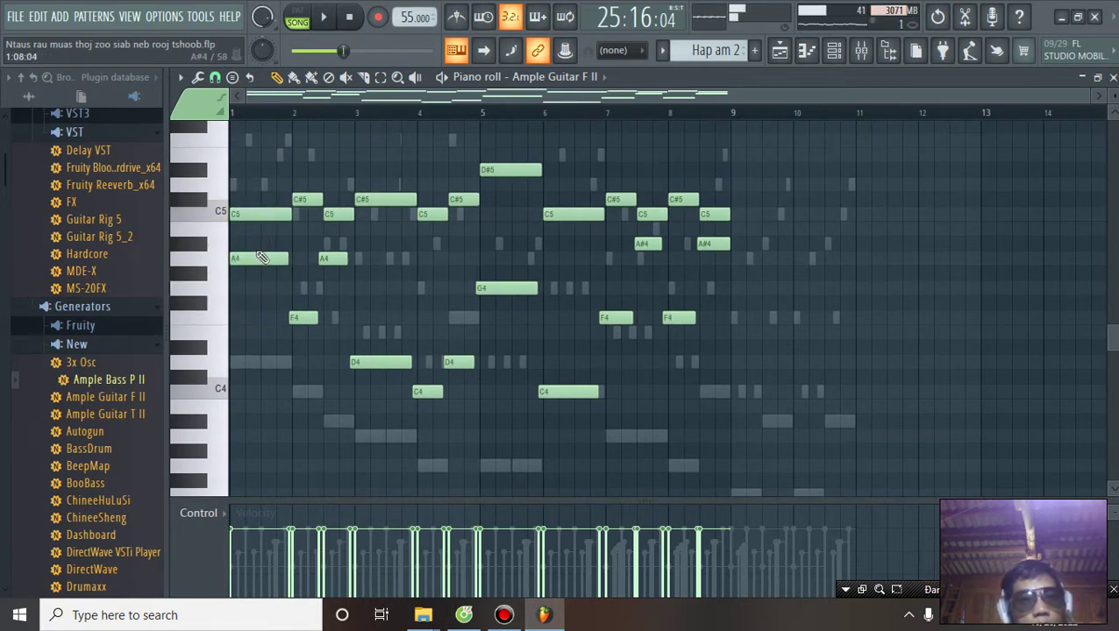
{"action": "left_click_drag", "start_coordinate": [250, 294], "coordinate": [241, 365]}
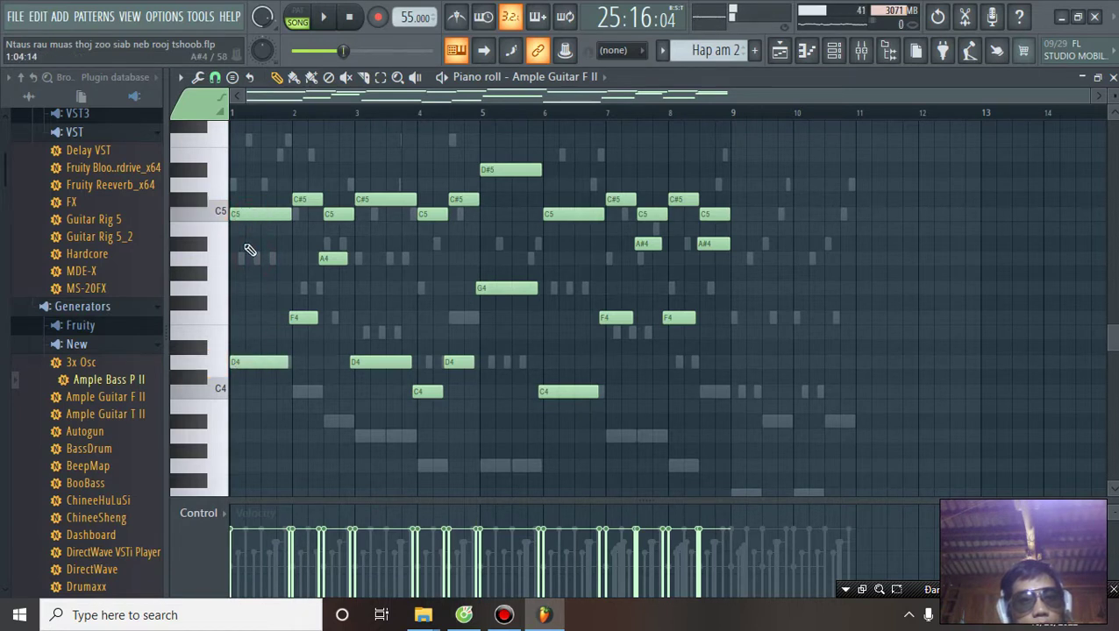
{"action": "left_click_drag", "start_coordinate": [242, 220], "coordinate": [235, 202]}
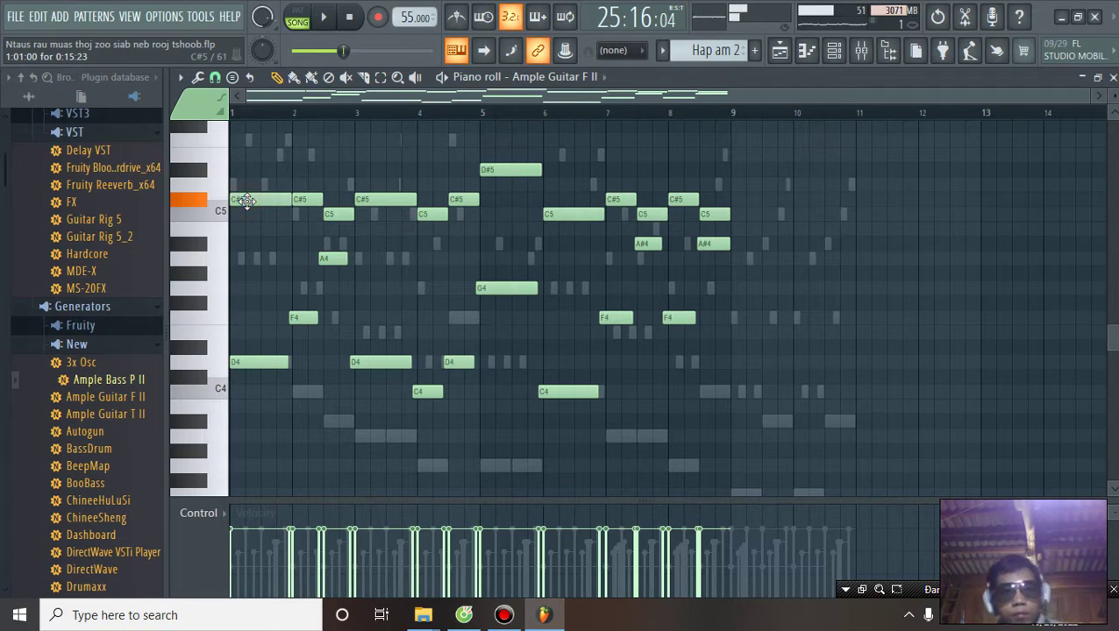
Try G4 as the lower note at the start of bar 2, shifting its timing slightly and playing the passage
{"action": "left_click_drag", "start_coordinate": [302, 323], "coordinate": [300, 289]}
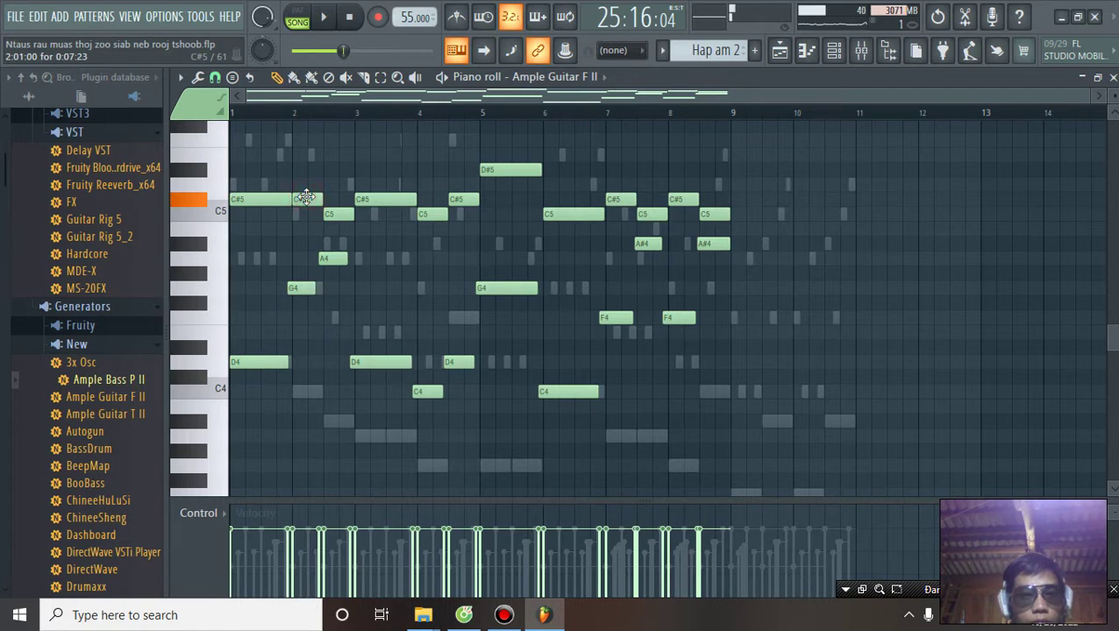
{"action": "right_click", "coordinate": [322, 393]}
{"action": "key", "text": "space"}
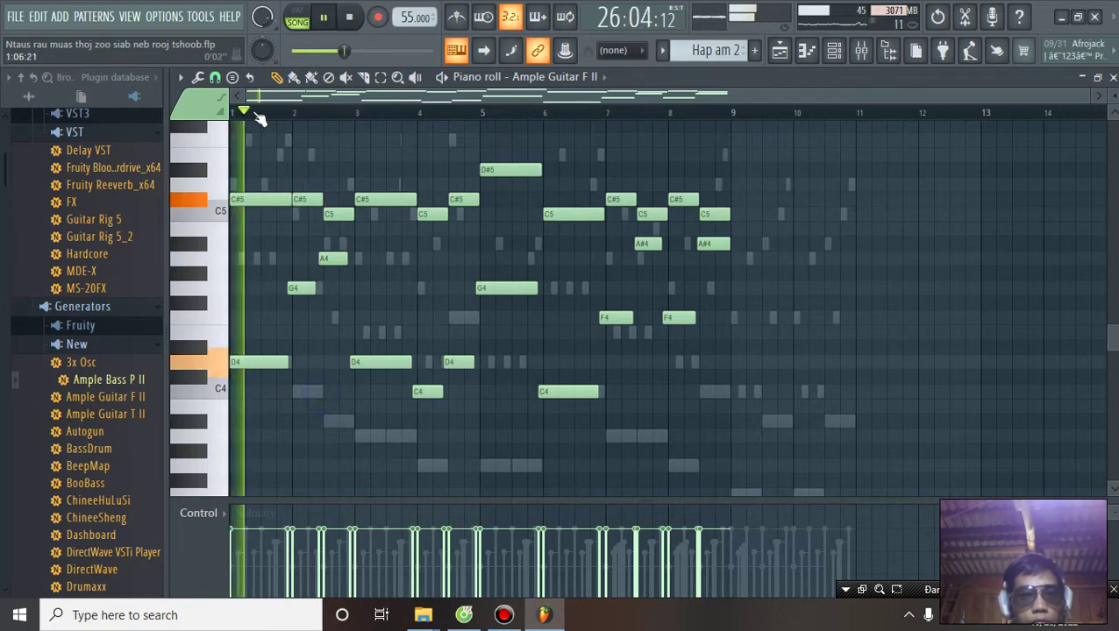
{"action": "scroll", "coordinate": [259, 119], "scroll_direction": "up", "scroll_amount": 5}
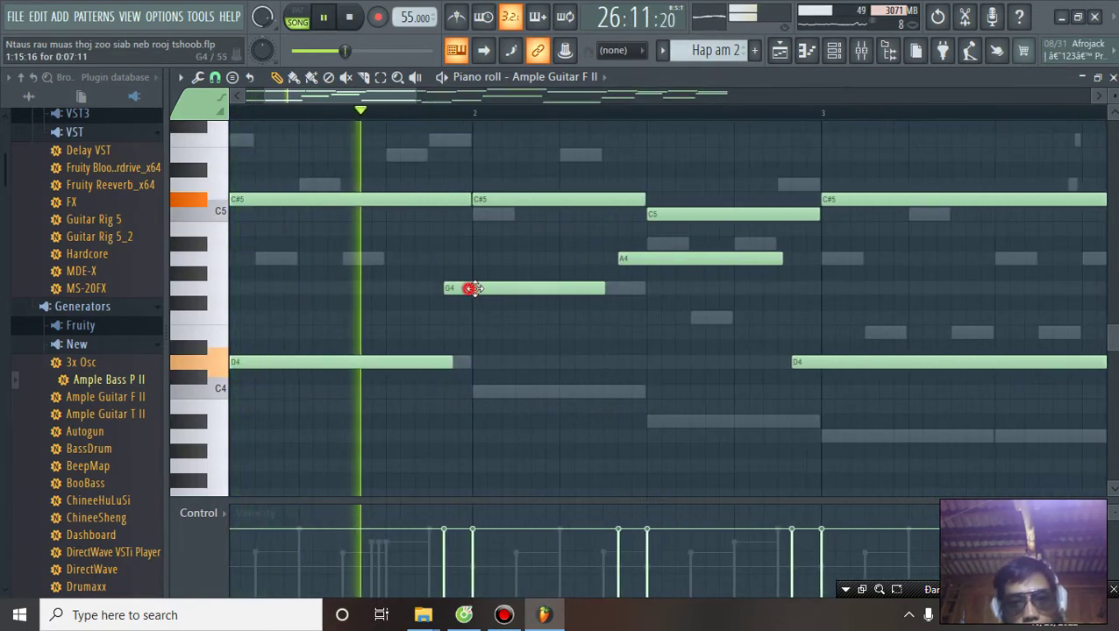
{"action": "left_click_drag", "start_coordinate": [471, 288], "coordinate": [485, 289]}
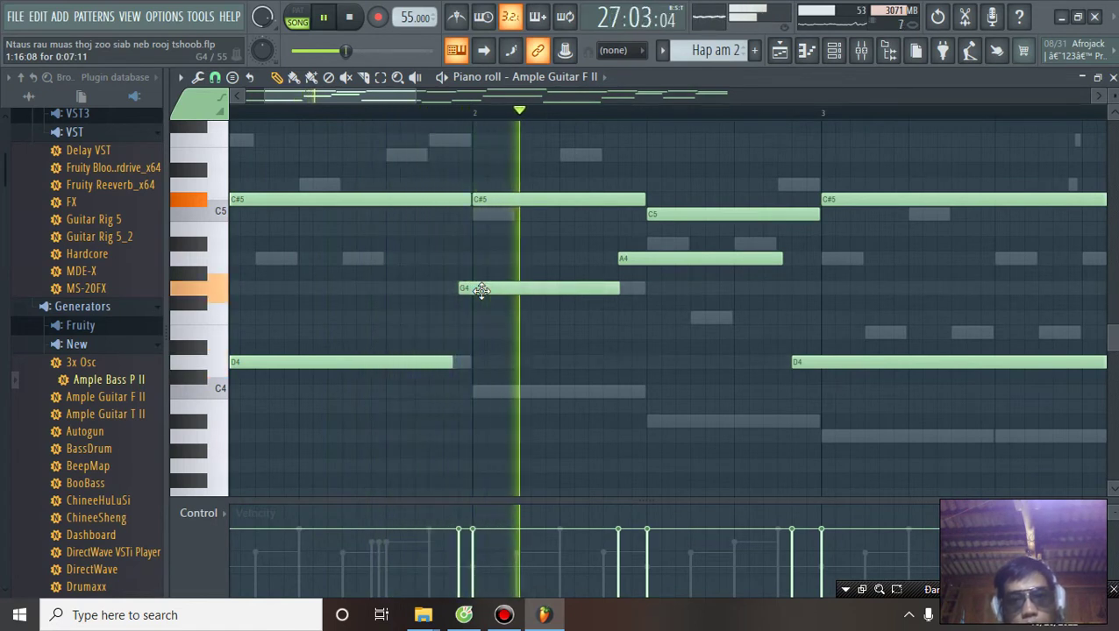
{"action": "key", "text": "space"}
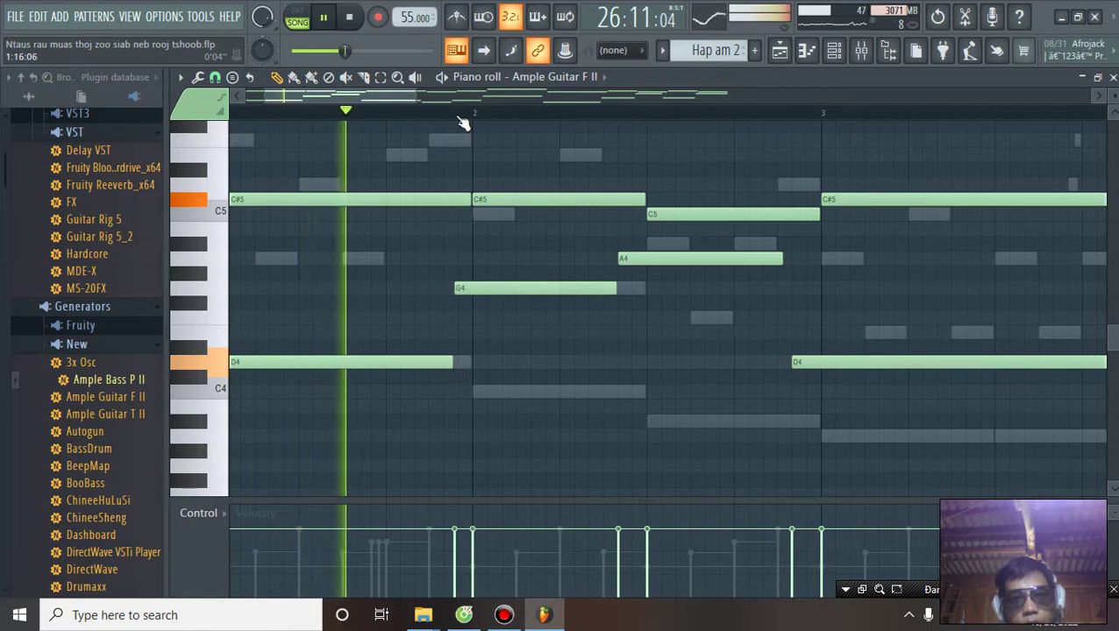
{"action": "scroll", "coordinate": [461, 140], "scroll_direction": "down", "scroll_amount": 2}
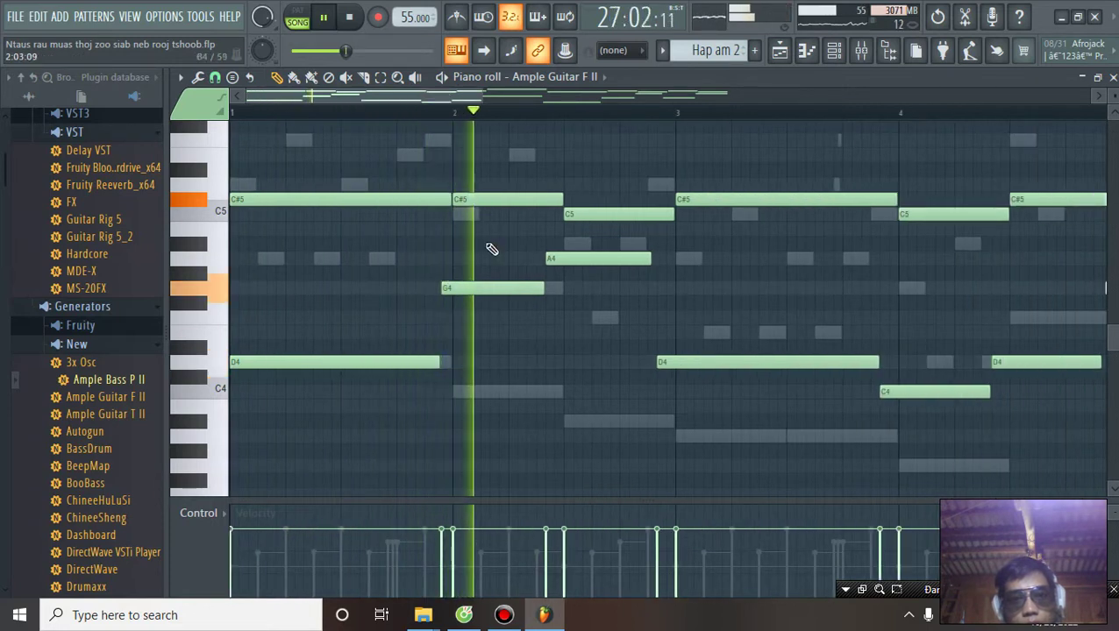
{"action": "key", "text": "space"}
{"action": "mouse_move", "coordinate": [497, 205]}
{"action": "left_mouse_down"}
{"action": "mouse_move", "coordinate": [497, 216]}
{"action": "mouse_move", "coordinate": [497, 196]}
{"action": "left_mouse_up"}
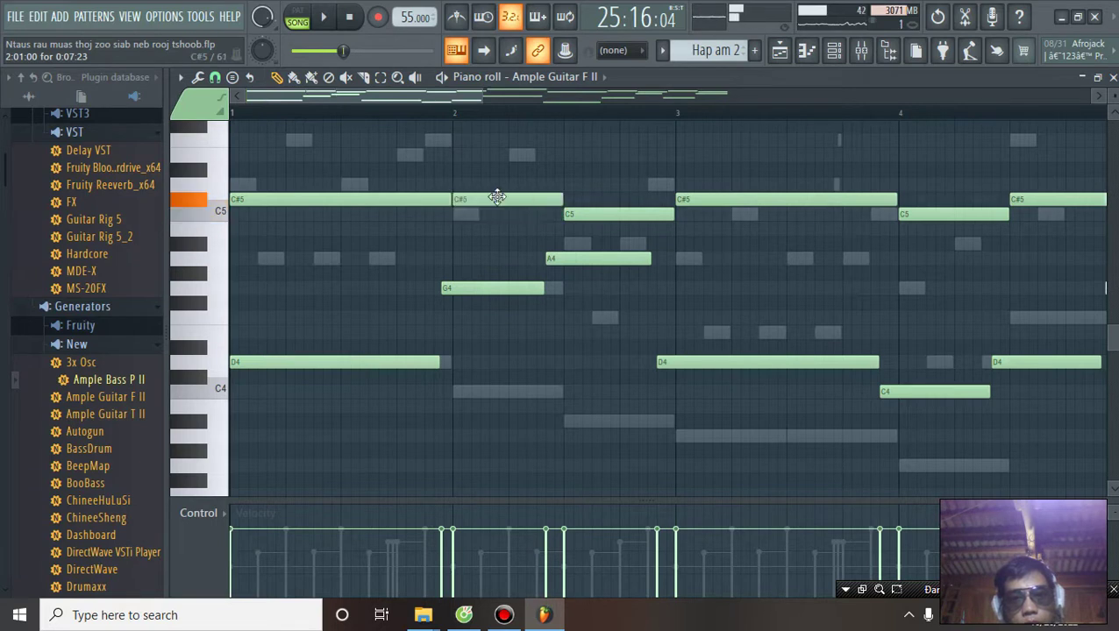
Repitch the first pair of notes in bar 2 to C4 and C5 and play from the end of bar 1
{"action": "left_click_drag", "start_coordinate": [488, 290], "coordinate": [490, 395]}
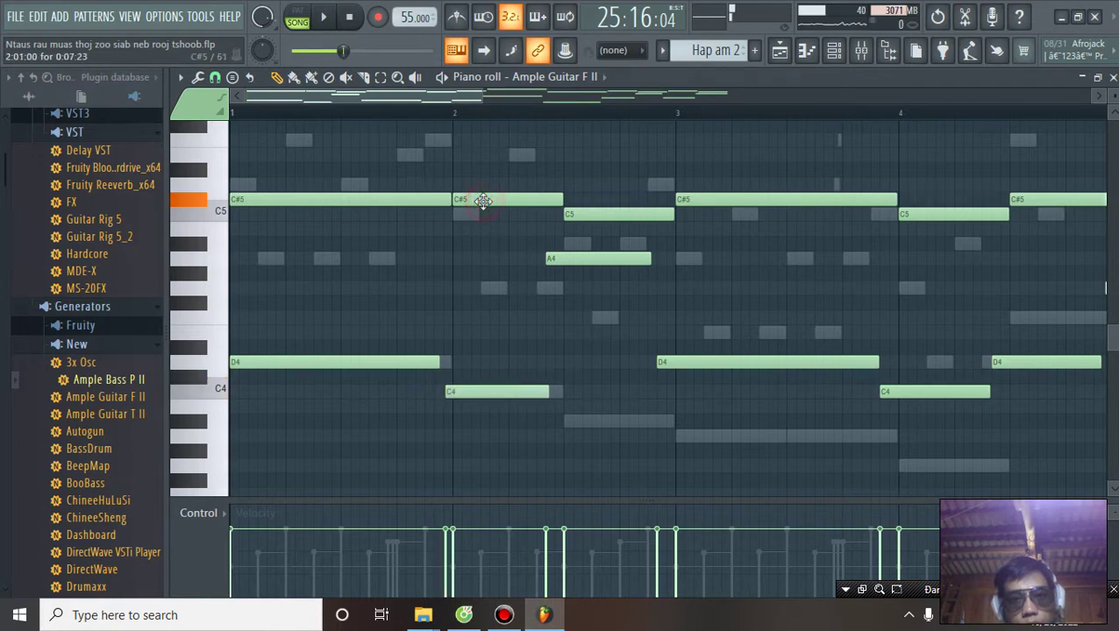
{"action": "left_click_drag", "start_coordinate": [483, 215], "coordinate": [483, 219]}
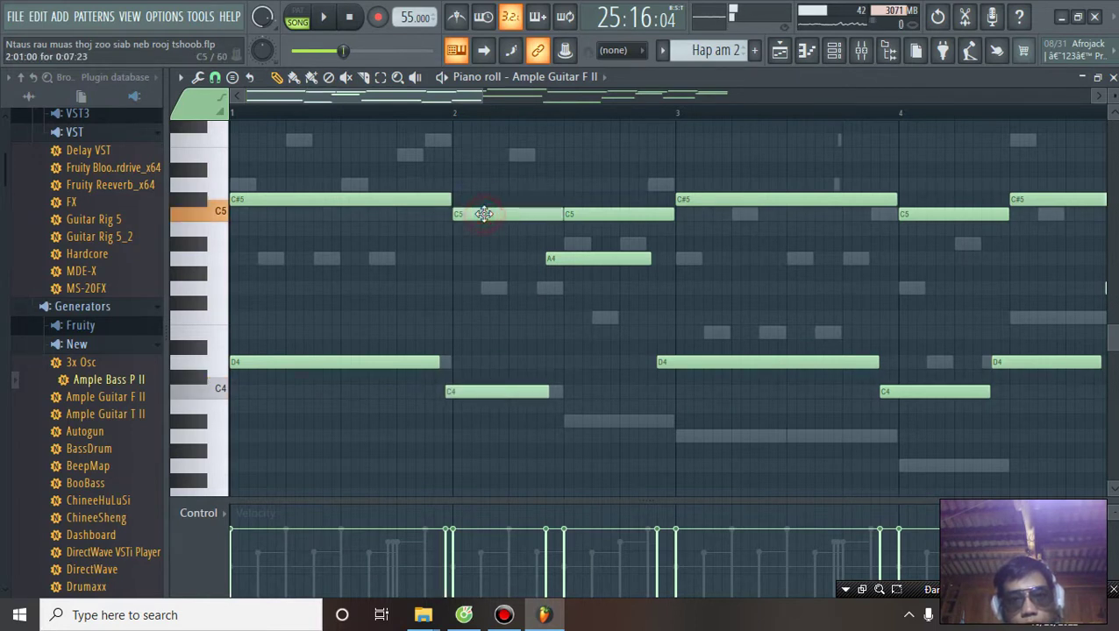
{"action": "left_click", "coordinate": [435, 114]}
{"action": "key", "text": "space"}
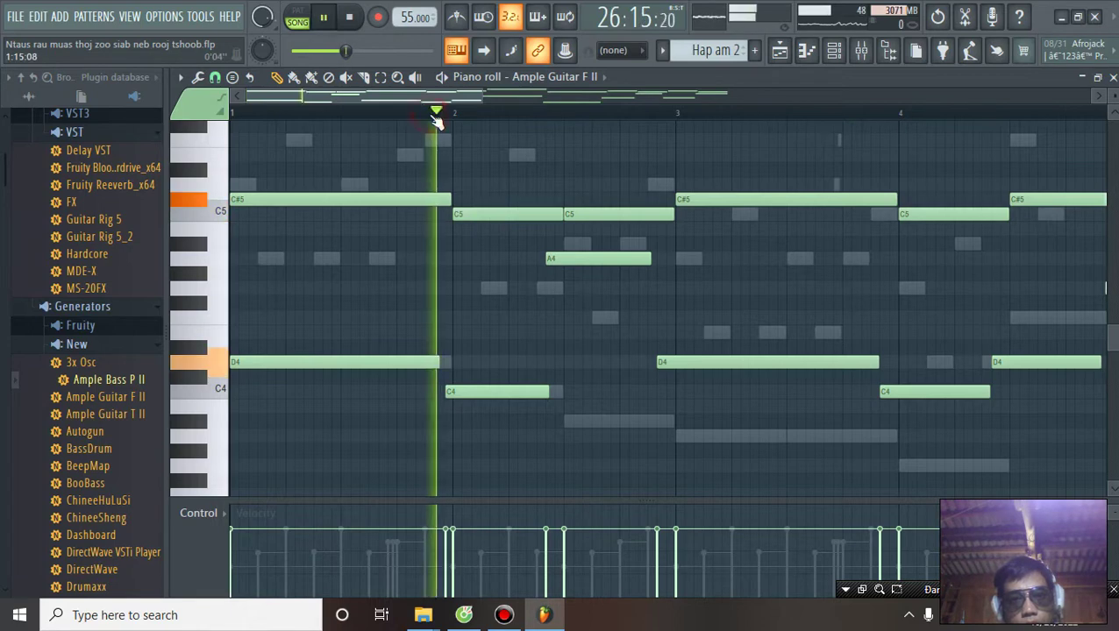
Raise the lower note in the second half of bar 2 to A#4 and play the passage
{"action": "scroll", "coordinate": [436, 117], "scroll_direction": "down", "scroll_amount": 3}
{"action": "scroll", "coordinate": [447, 186], "scroll_direction": "up", "scroll_amount": 4}
{"action": "key", "text": "space"}
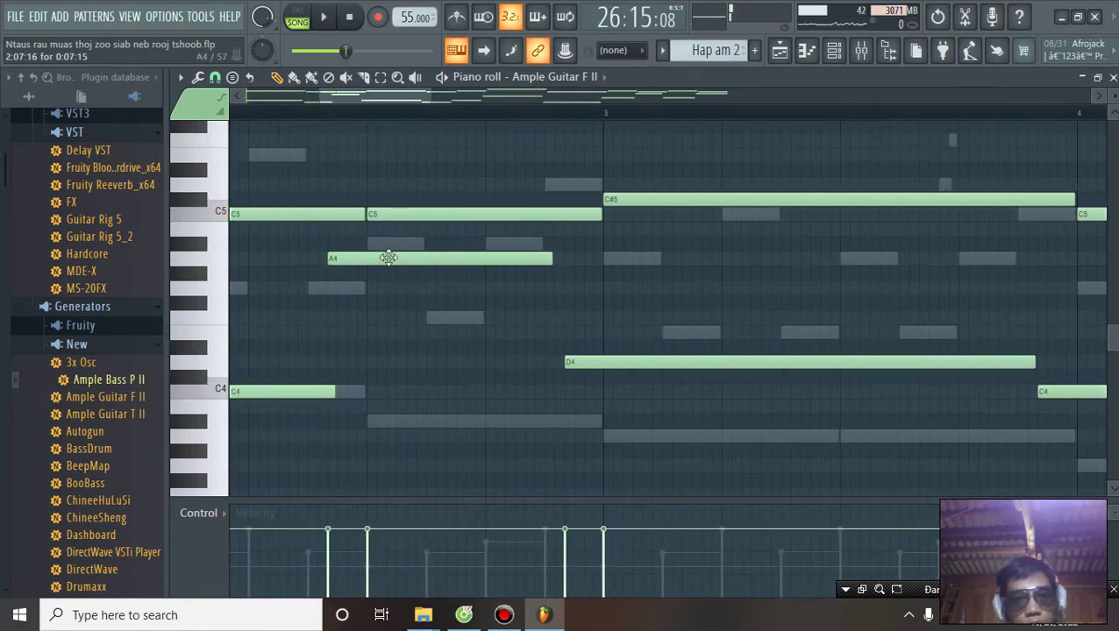
{"action": "left_click_drag", "start_coordinate": [387, 257], "coordinate": [388, 239]}
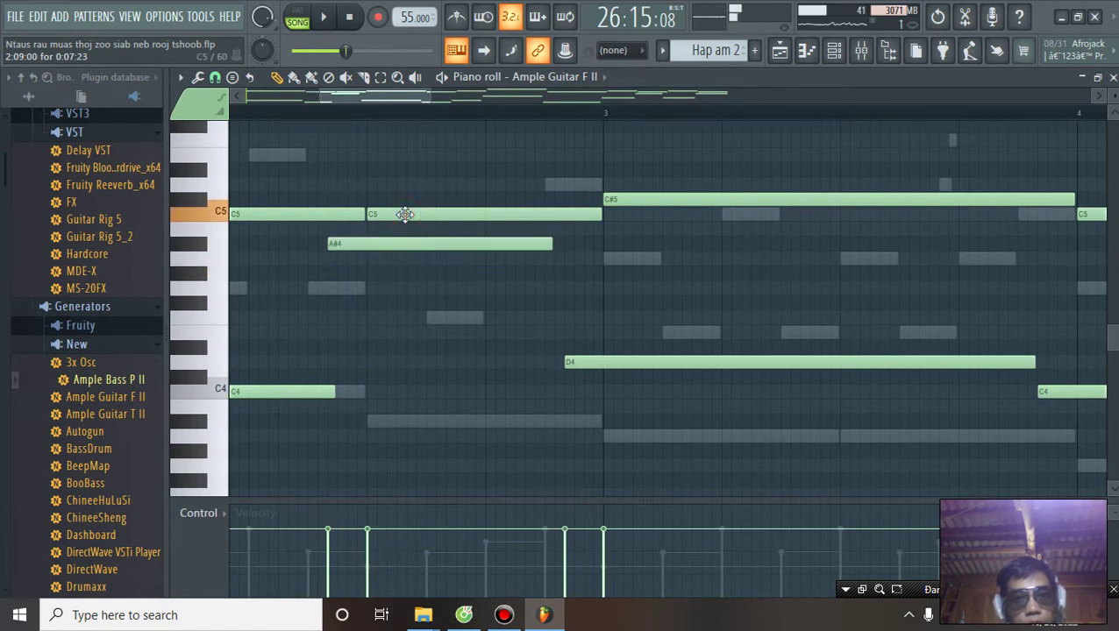
{"action": "key", "text": "space"}
Repitch the bar 3 guitar notes to A4 and C5 and play from the end of bar 2
{"action": "scroll", "coordinate": [344, 121], "scroll_direction": "down", "scroll_amount": 2}
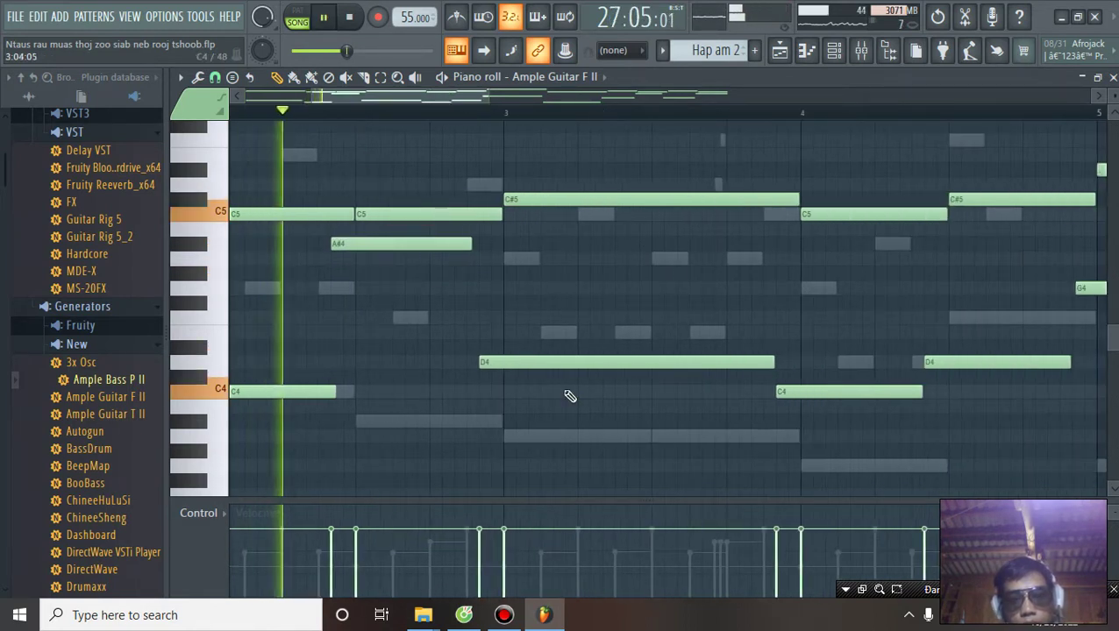
{"action": "left_click_drag", "start_coordinate": [534, 360], "coordinate": [534, 257]}
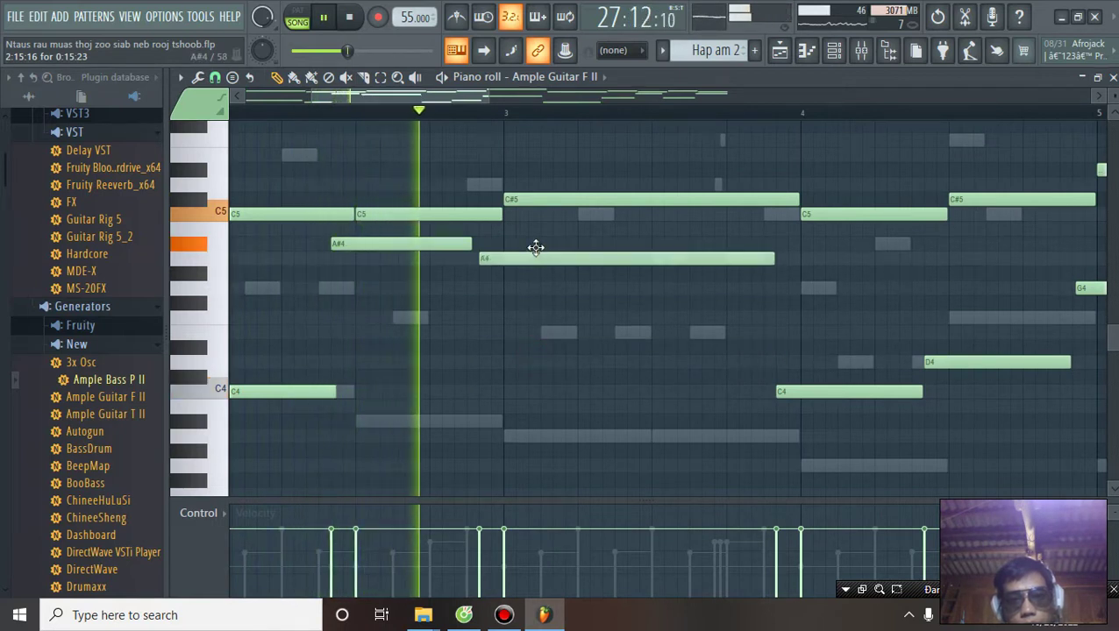
{"action": "key", "text": "space"}
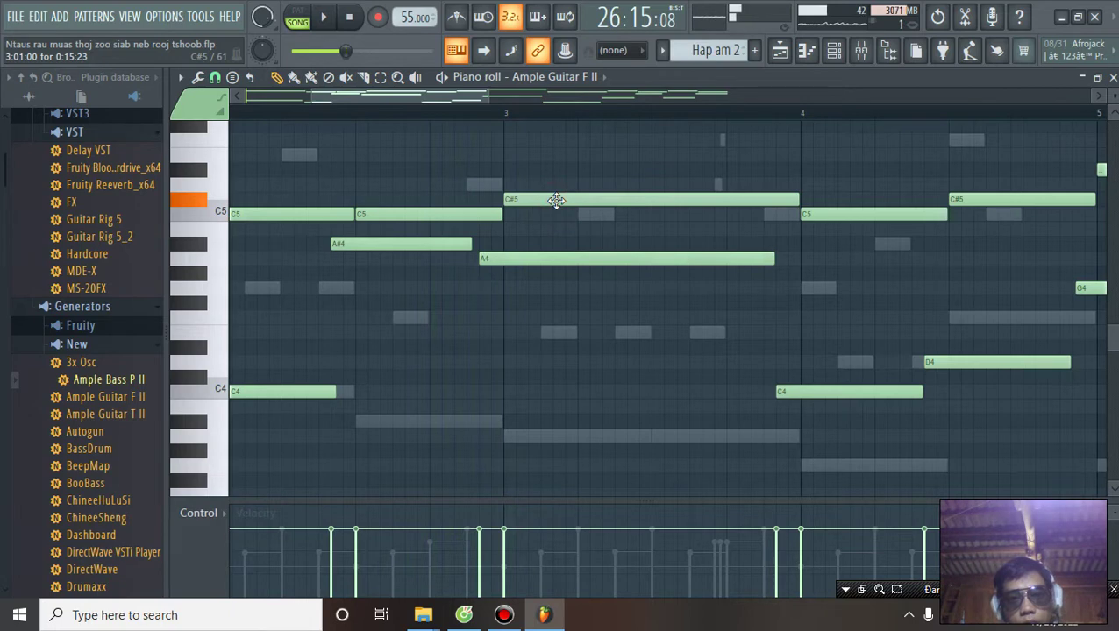
{"action": "left_click_drag", "start_coordinate": [557, 204], "coordinate": [559, 220]}
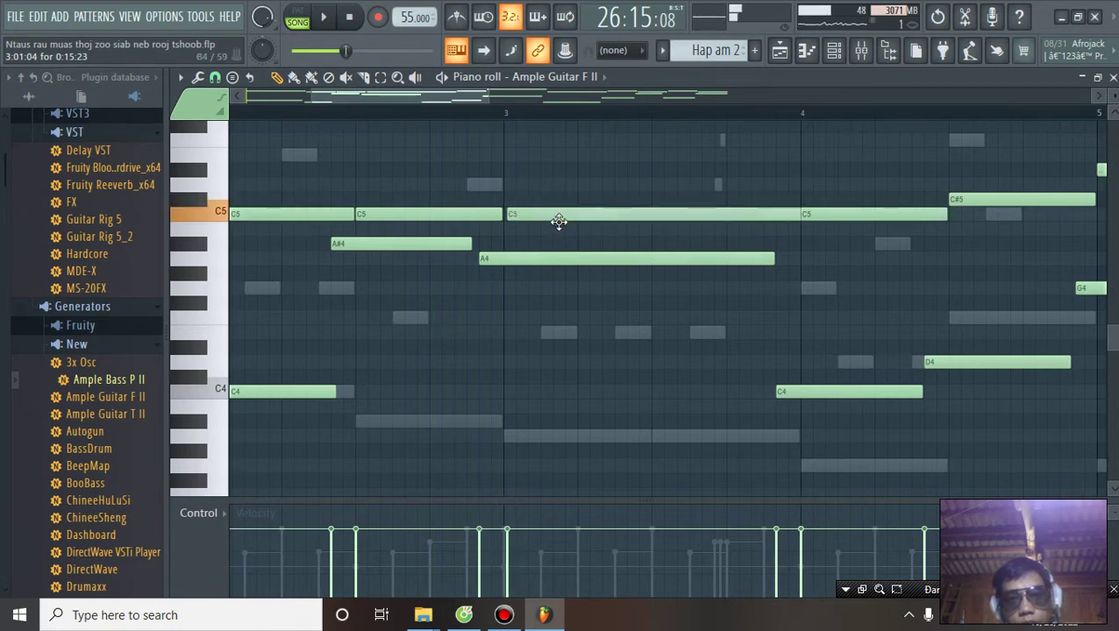
{"action": "left_click", "coordinate": [468, 115]}
{"action": "key", "text": "space"}
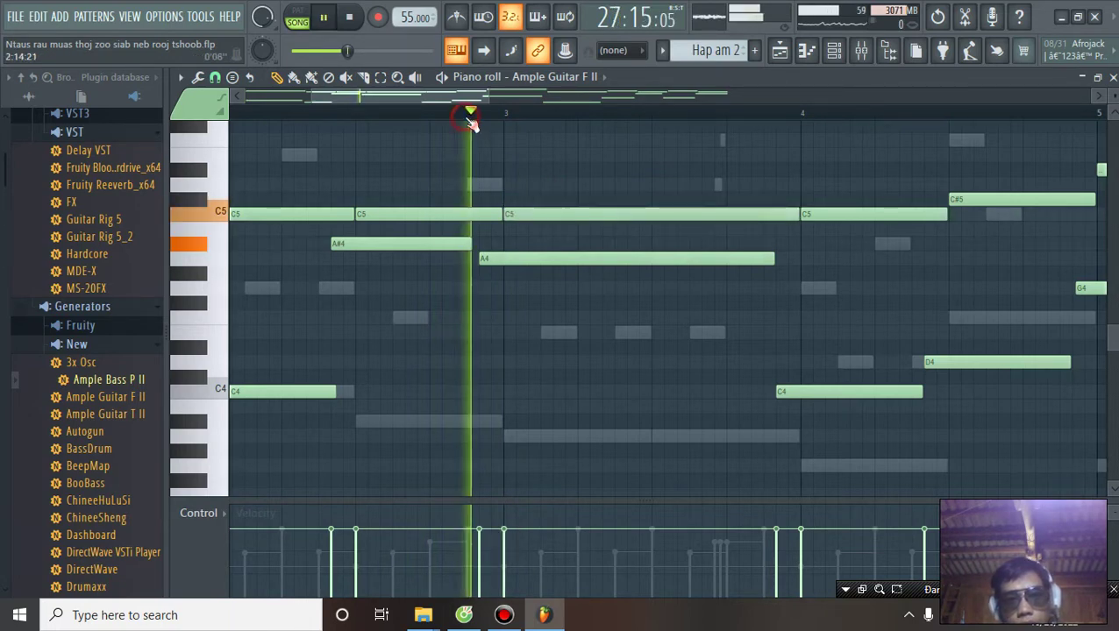
Save the project and stop playback
{"action": "scroll", "coordinate": [468, 116], "scroll_direction": "down", "scroll_amount": 6}
{"action": "scroll", "coordinate": [550, 123], "scroll_direction": "up", "scroll_amount": 5}
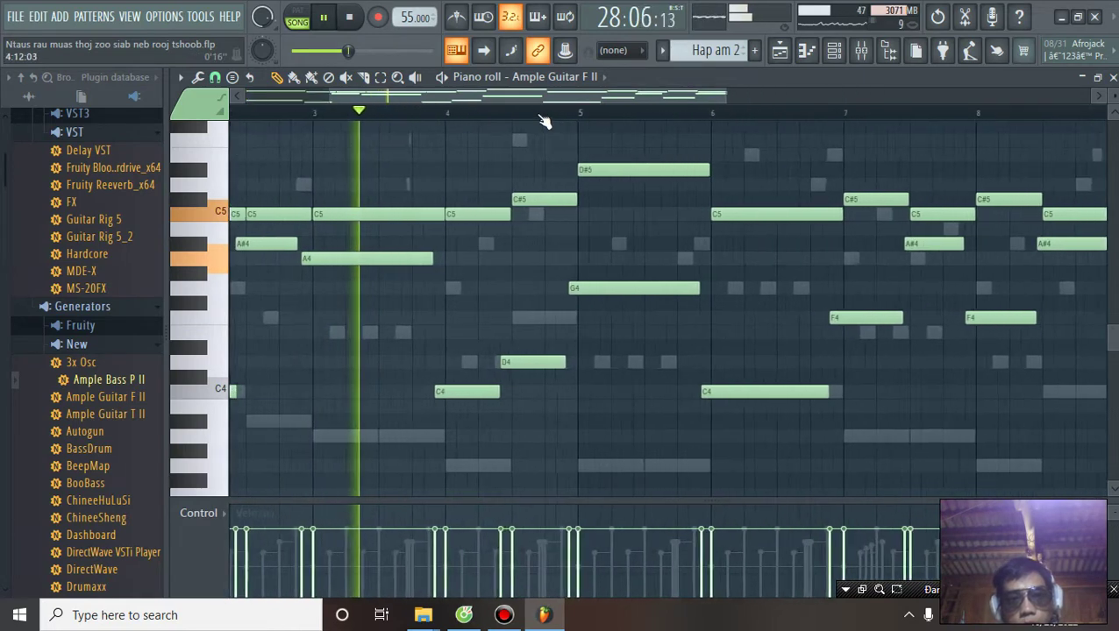
{"action": "left_click", "coordinate": [13, 17]}
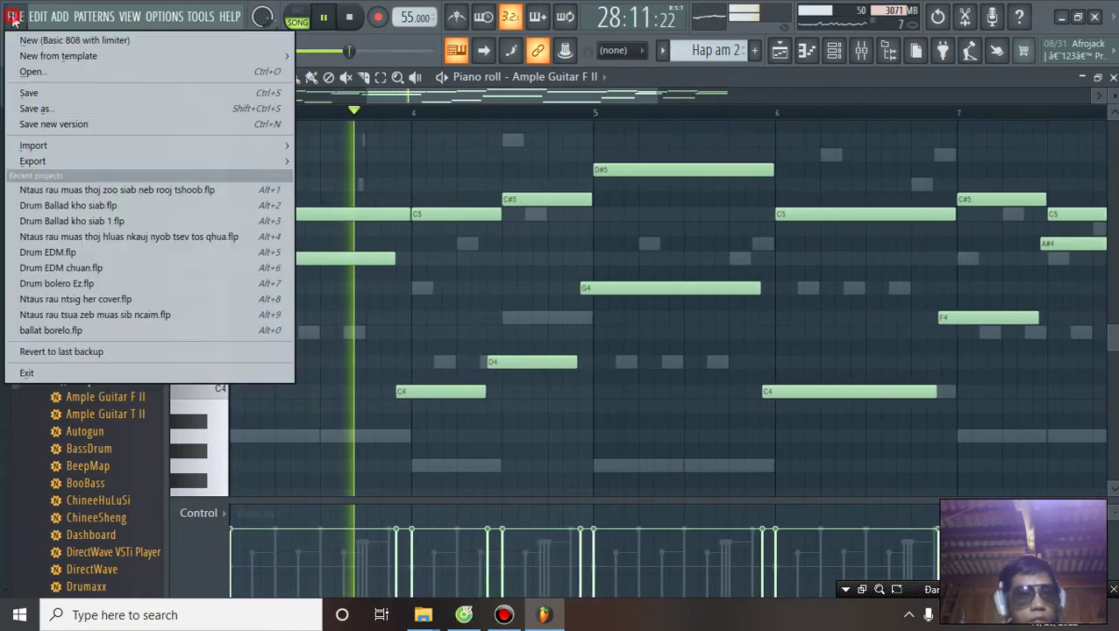
{"action": "left_click", "coordinate": [31, 93]}
{"action": "key", "text": "space"}
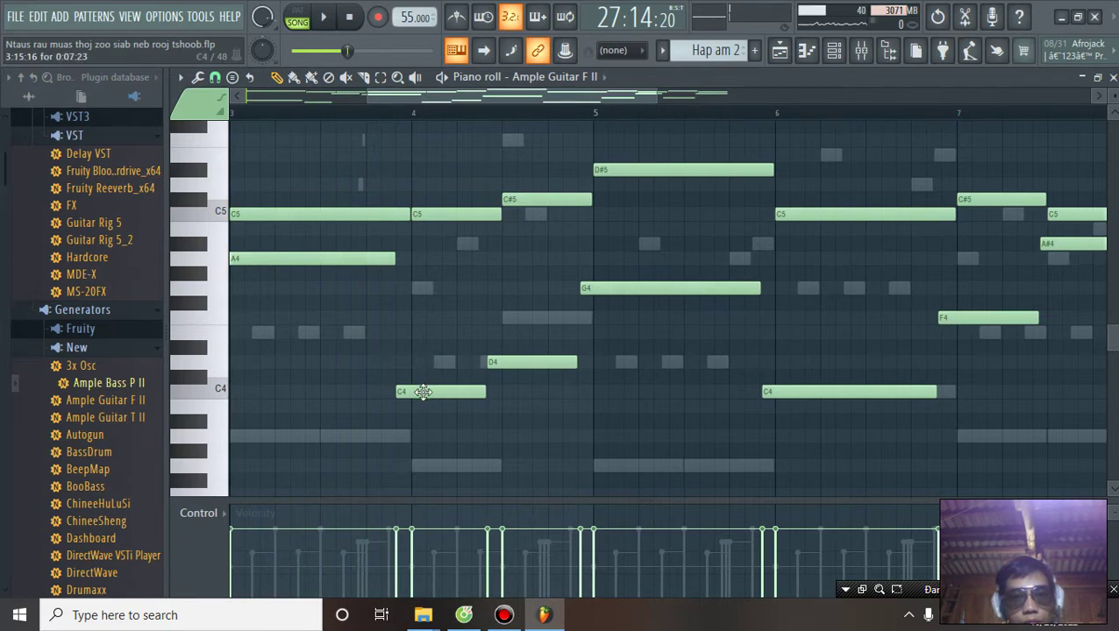
Repitch the first pair of notes in bar 4 to G4 and C#5 and play from late in bar 3
{"action": "left_click_drag", "start_coordinate": [422, 392], "coordinate": [418, 288]}
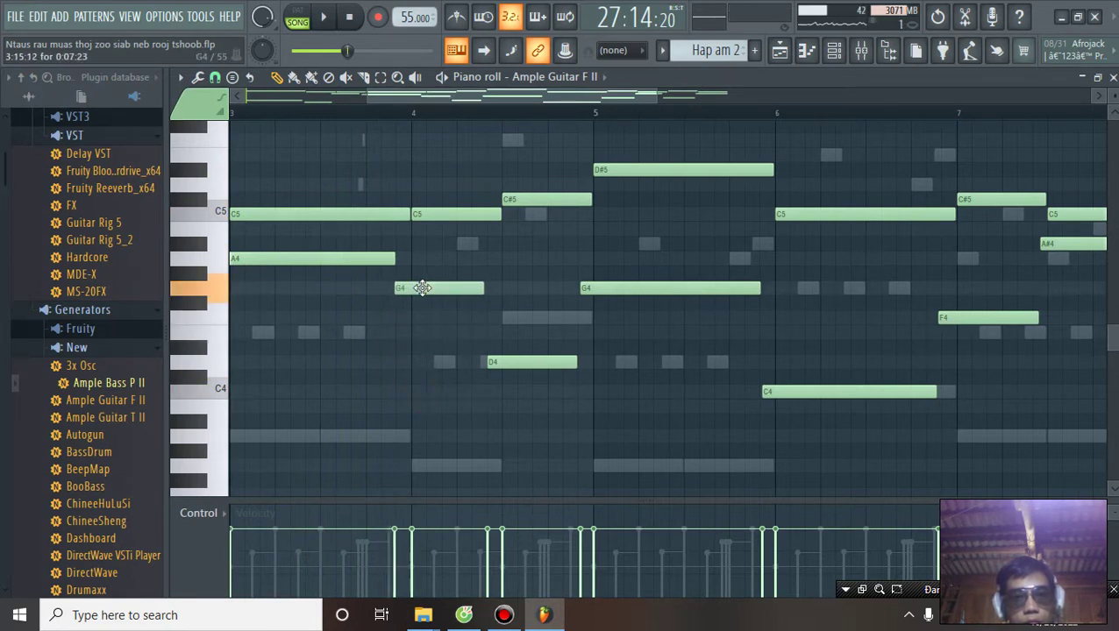
{"action": "left_click_drag", "start_coordinate": [436, 218], "coordinate": [438, 234]}
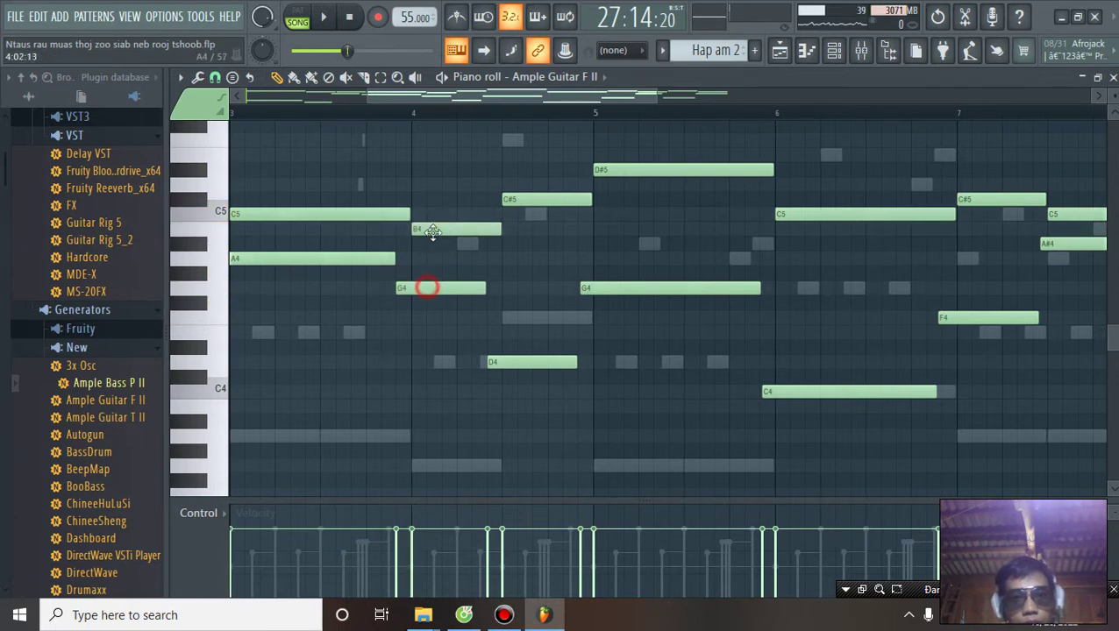
{"action": "left_click_drag", "start_coordinate": [432, 229], "coordinate": [411, 199]}
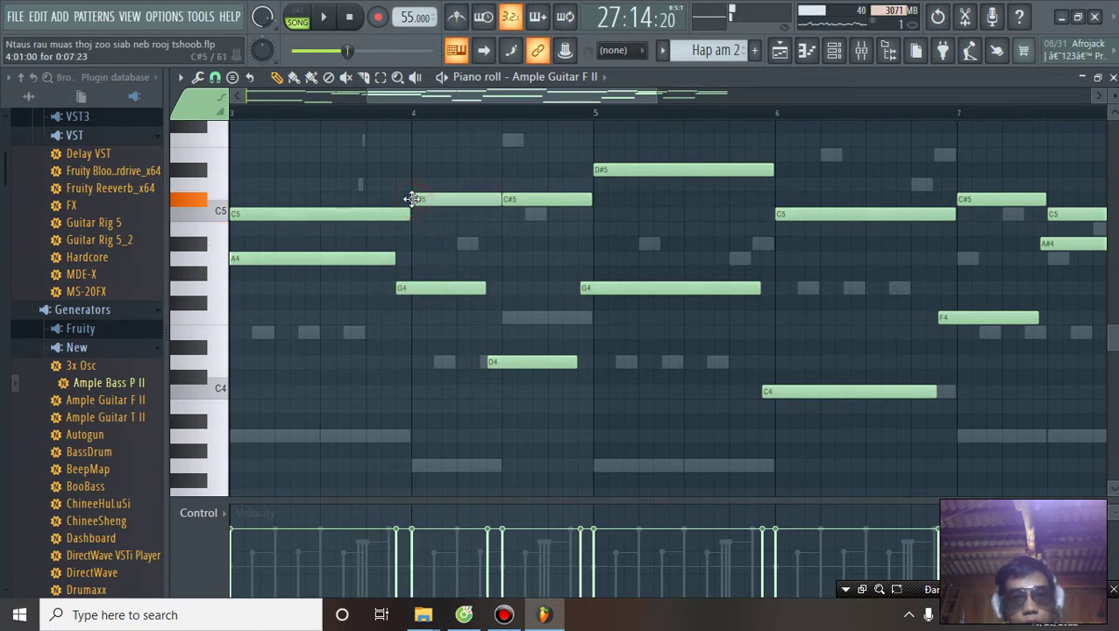
{"action": "key", "text": "space"}
{"action": "left_click", "coordinate": [362, 112]}
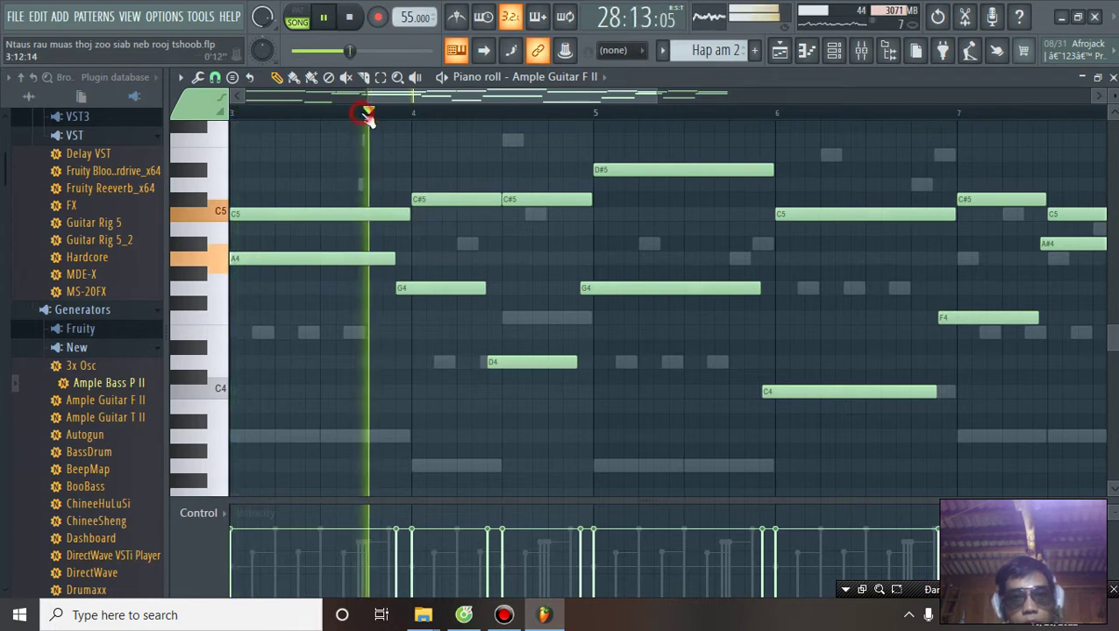
Raise the lower note in the second half of bar 4 to F4, keep C#5 above it, and save the project
{"action": "left_click_drag", "start_coordinate": [529, 363], "coordinate": [530, 315]}
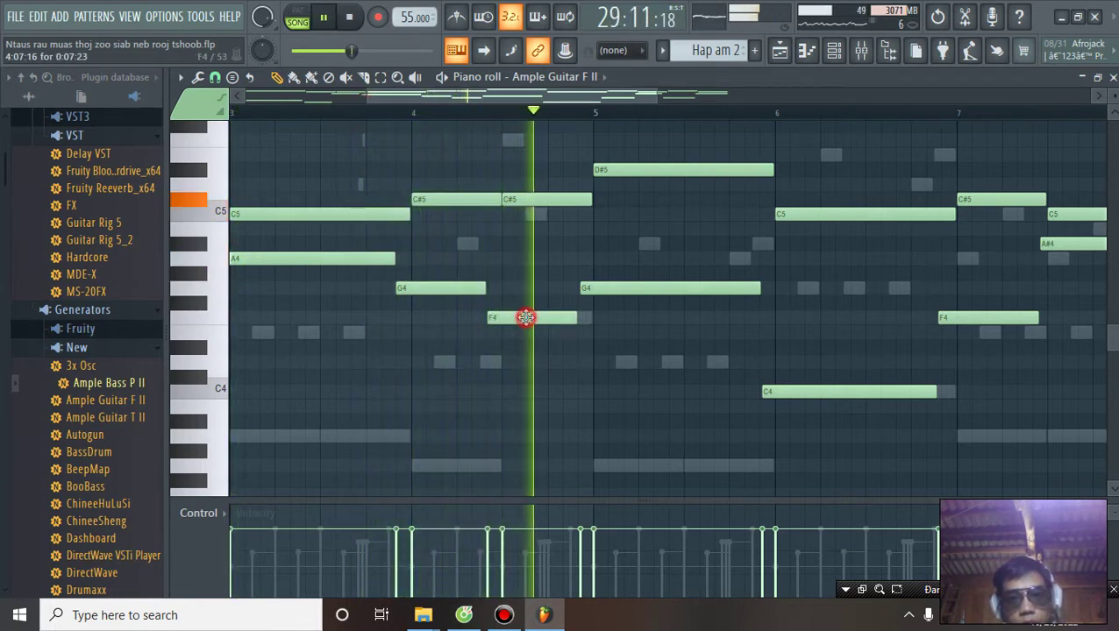
{"action": "key", "text": "space"}
{"action": "left_click_drag", "start_coordinate": [528, 200], "coordinate": [528, 214]}
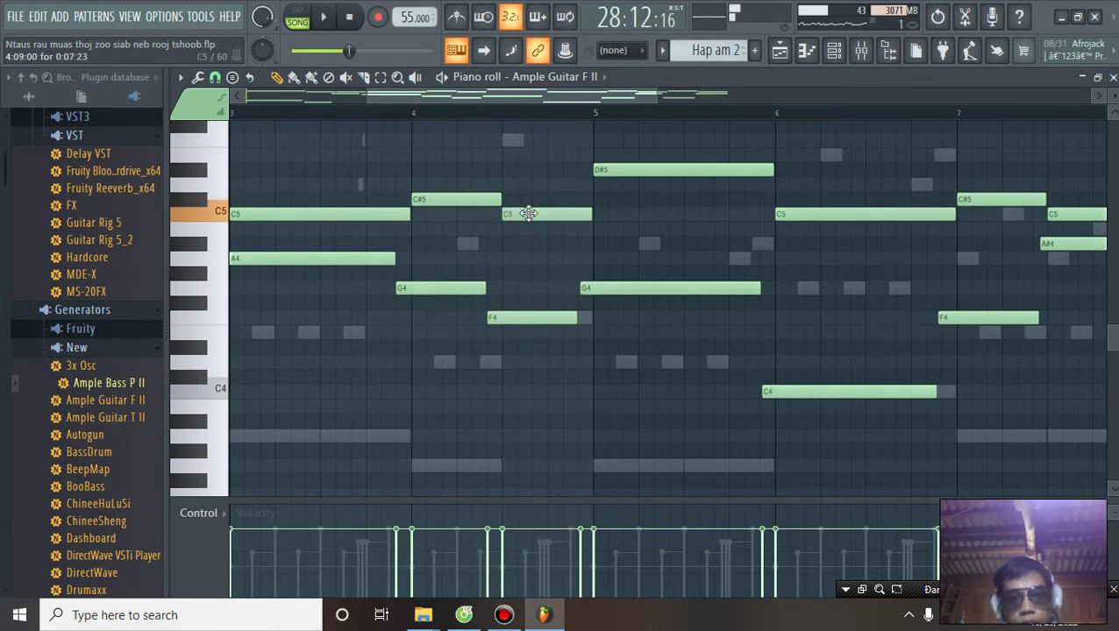
{"action": "left_click_drag", "start_coordinate": [529, 210], "coordinate": [528, 193]}
{"action": "key", "text": "space"}
{"action": "scroll", "coordinate": [445, 122], "scroll_direction": "down", "scroll_amount": 1}
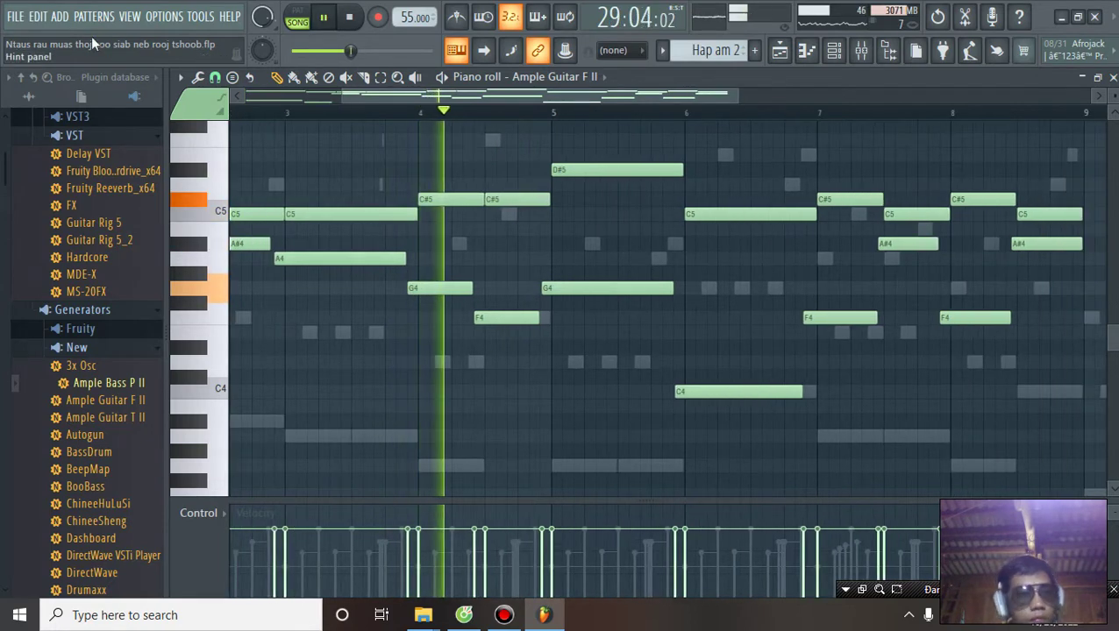
{"action": "left_click", "coordinate": [15, 16]}
{"action": "left_click", "coordinate": [35, 92]}
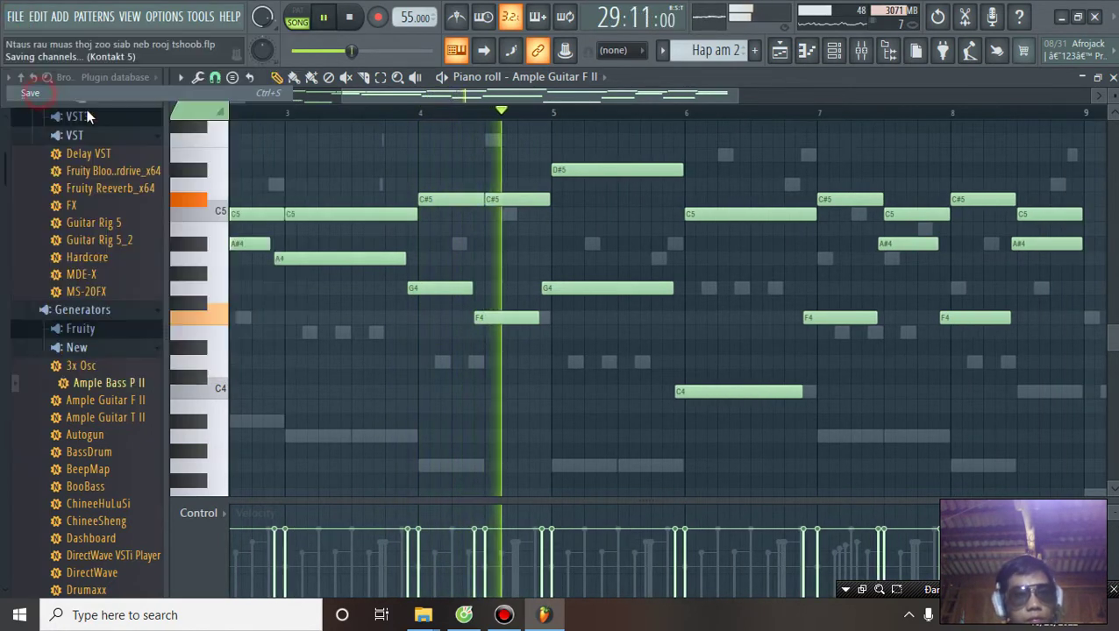
Move the guitar notes of bars 7 and 8 two bars later so their upper notes start at bar 9
{"action": "scroll", "coordinate": [552, 117], "scroll_direction": "down", "scroll_amount": 2}
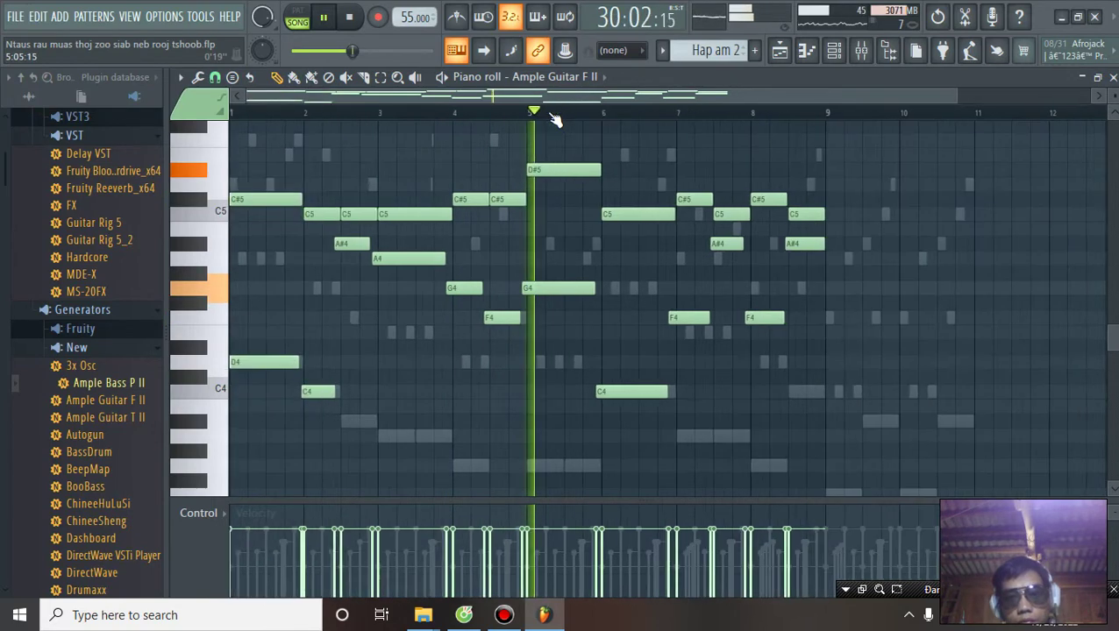
{"action": "scroll", "coordinate": [555, 120], "scroll_direction": "down", "scroll_amount": 1}
{"action": "scroll", "coordinate": [555, 120], "scroll_direction": "up", "scroll_amount": 1}
{"action": "left_click_drag", "start_coordinate": [630, 166], "coordinate": [763, 368]}
{"action": "left_click_drag", "start_coordinate": [634, 201], "coordinate": [780, 202]}
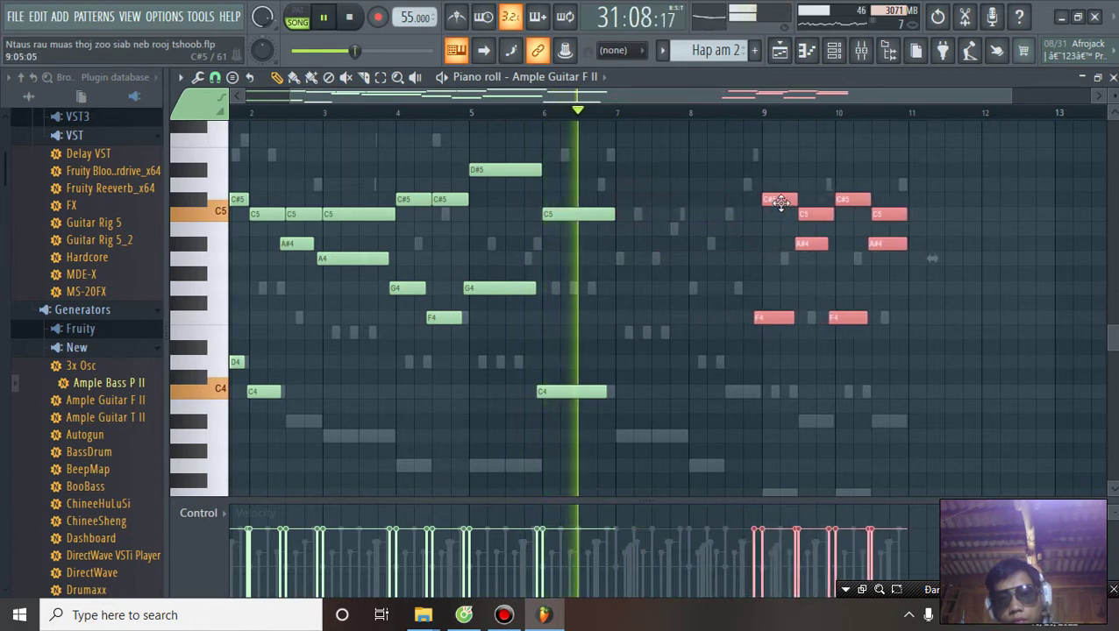
{"action": "scroll", "coordinate": [783, 121], "scroll_direction": "up", "scroll_amount": 3}
{"action": "scroll", "coordinate": [783, 120], "scroll_direction": "up", "scroll_amount": 2}
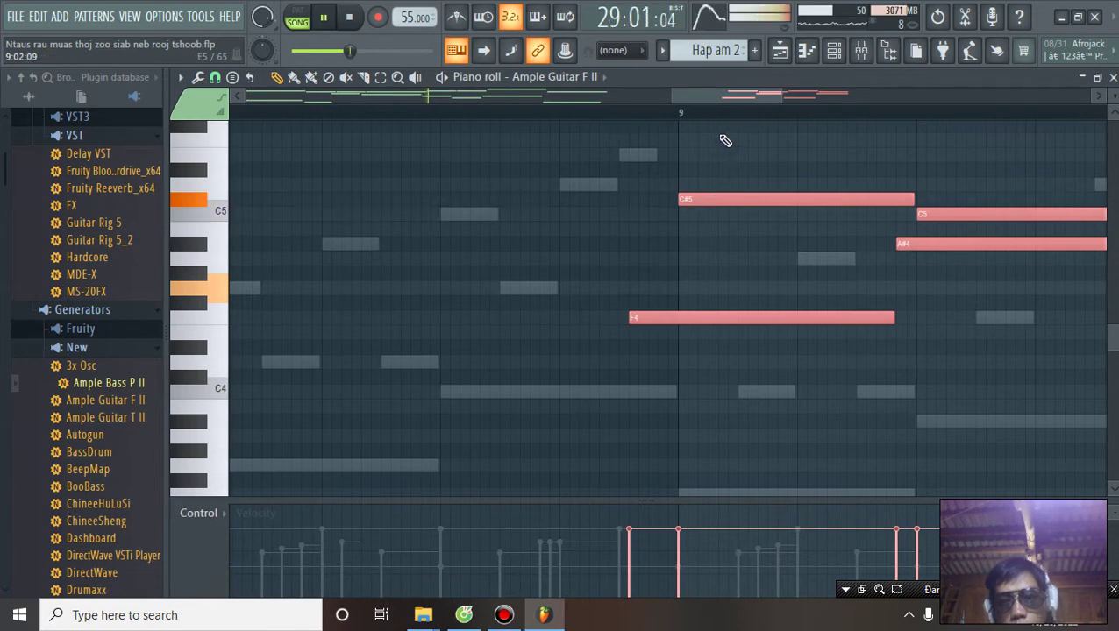
Play back the Ample Guitar F II part and review its note layout from bar 4 to bar 10
{"action": "scroll", "coordinate": [725, 123], "scroll_direction": "down", "scroll_amount": 5}
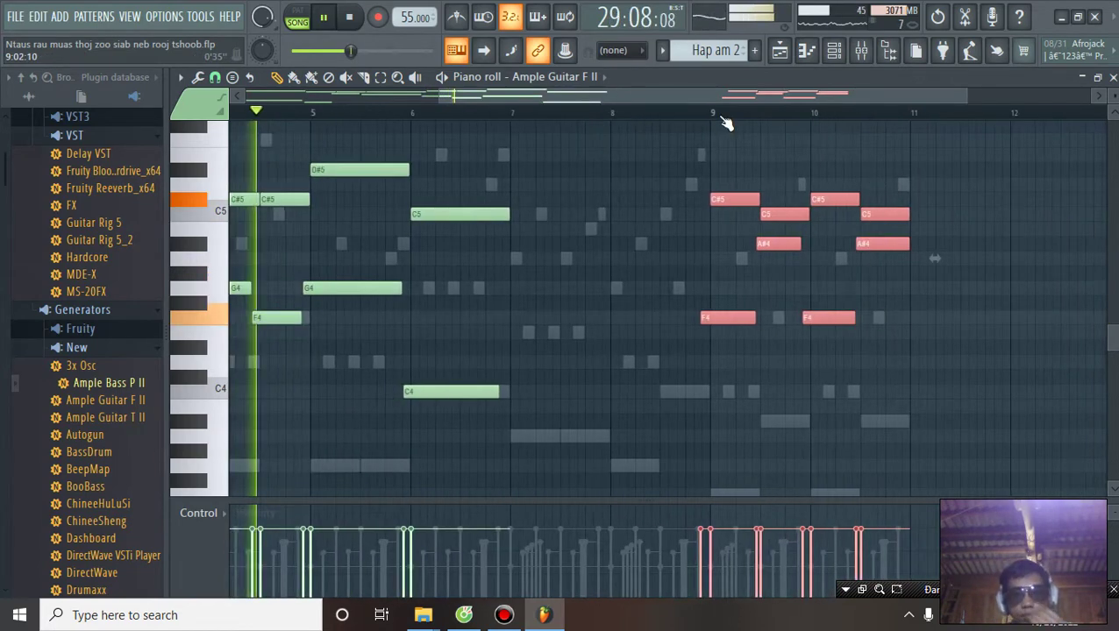
{"action": "scroll", "coordinate": [565, 121], "scroll_direction": "up", "scroll_amount": 3}
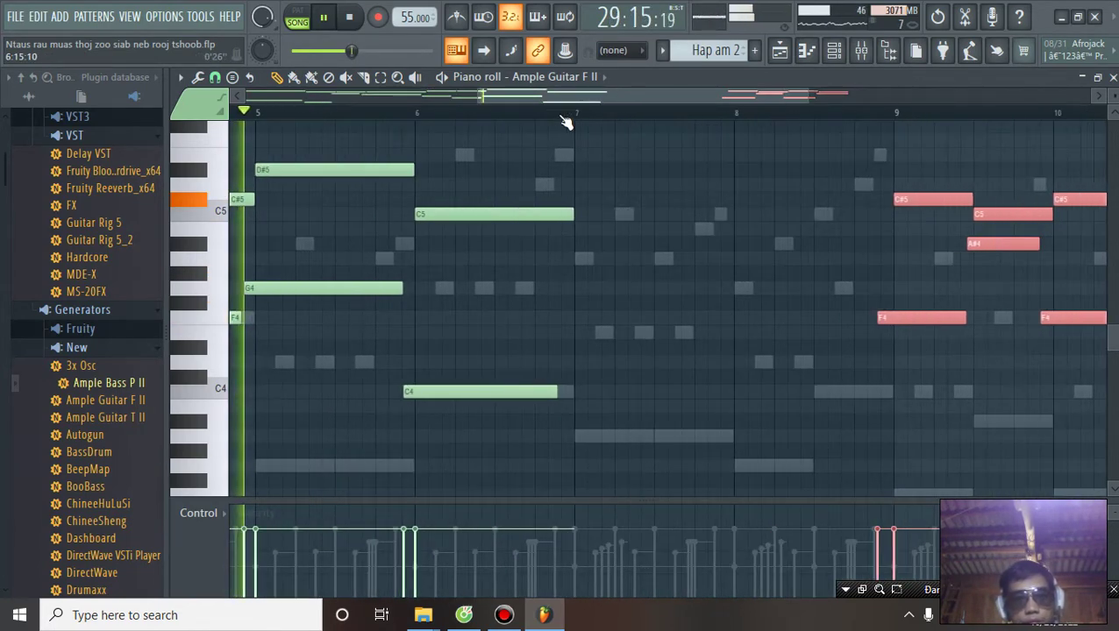
{"action": "scroll", "coordinate": [565, 121], "scroll_direction": "down", "scroll_amount": 2}
{"action": "scroll", "coordinate": [566, 121], "scroll_direction": "down", "scroll_amount": 1}
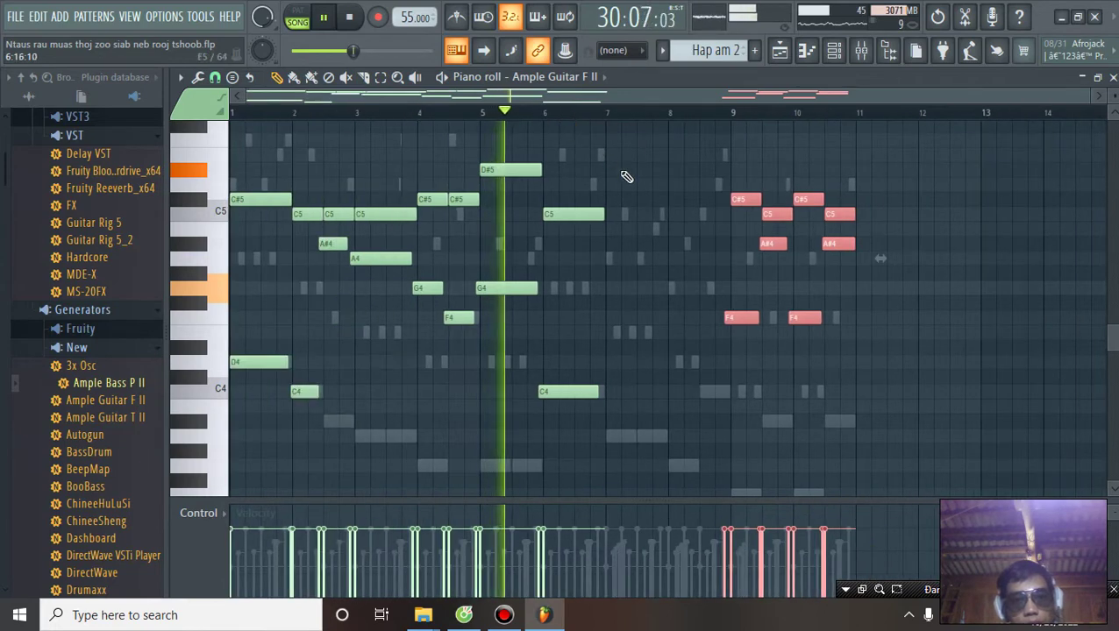
{"action": "scroll", "coordinate": [461, 136], "scroll_direction": "down", "scroll_amount": 3}
{"action": "scroll", "coordinate": [535, 132], "scroll_direction": "up", "scroll_amount": 3}
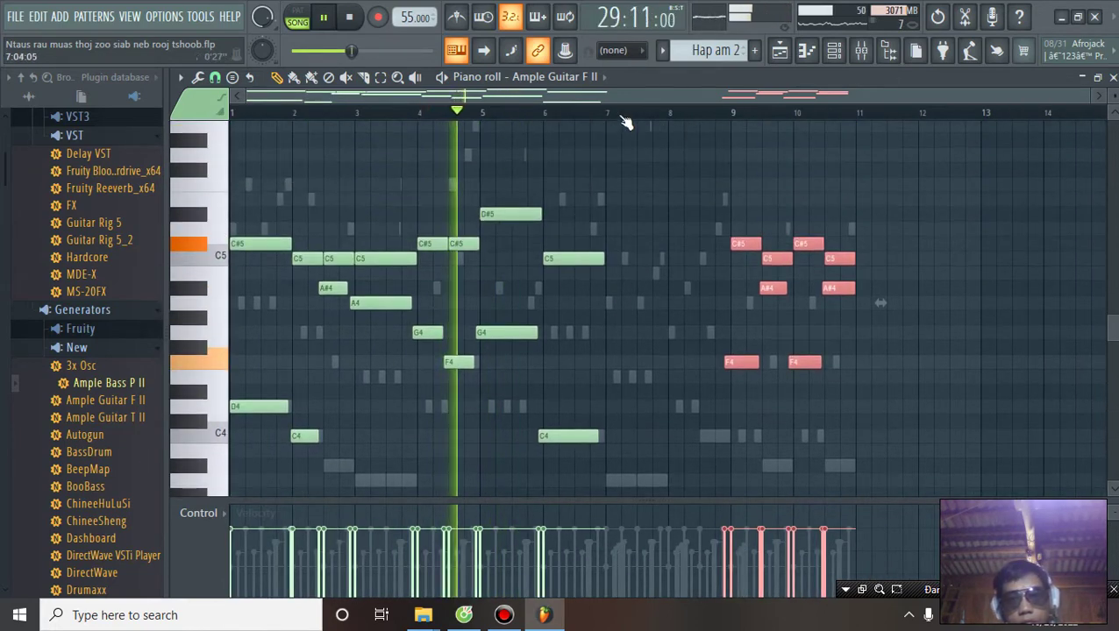
{"action": "scroll", "coordinate": [628, 119], "scroll_direction": "up", "scroll_amount": 2}
{"action": "scroll", "coordinate": [629, 119], "scroll_direction": "up", "scroll_amount": 1}
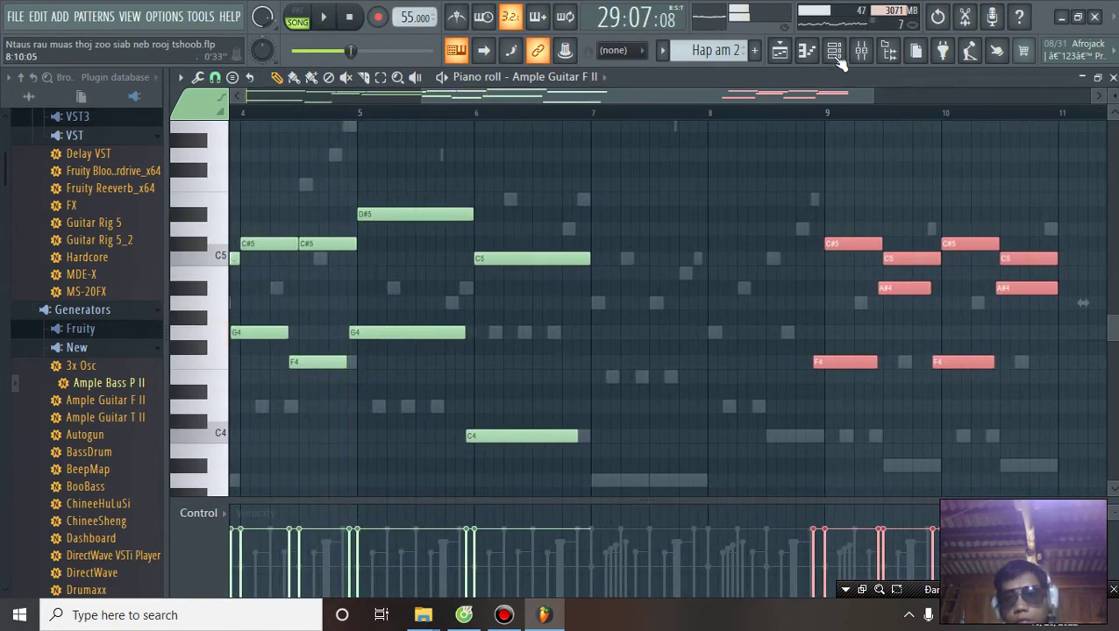
Open the Piano zoo Y - TH notes and play the grace notes in the second half of bar 4
{"action": "key", "text": "F6"}
{"action": "left_click", "coordinate": [392, 368]}
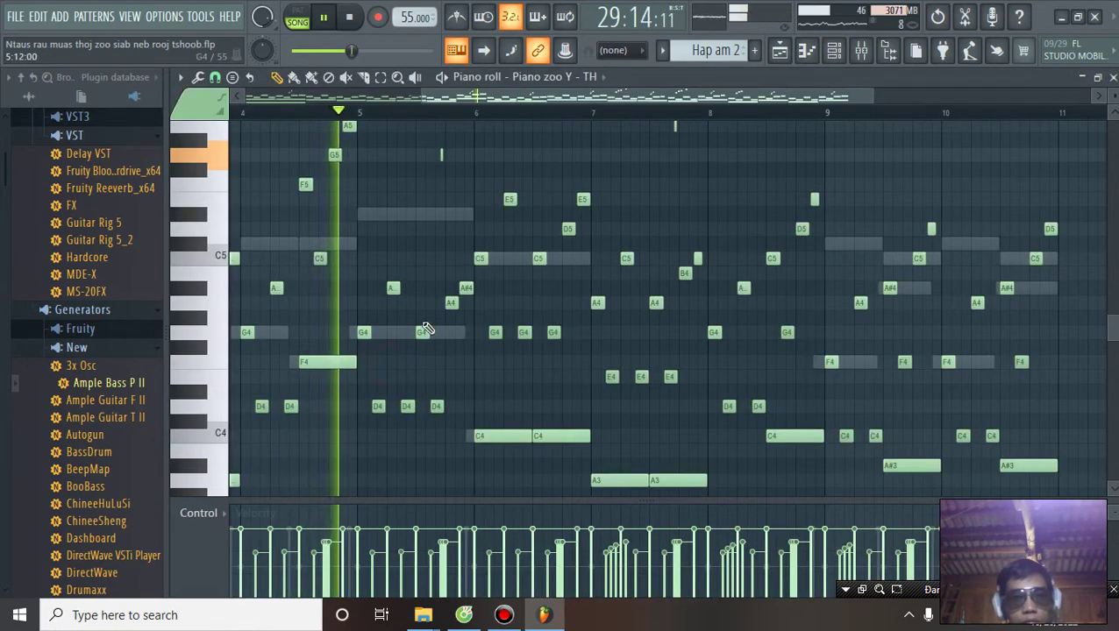
{"action": "scroll", "coordinate": [305, 122], "scroll_direction": "up", "scroll_amount": 4}
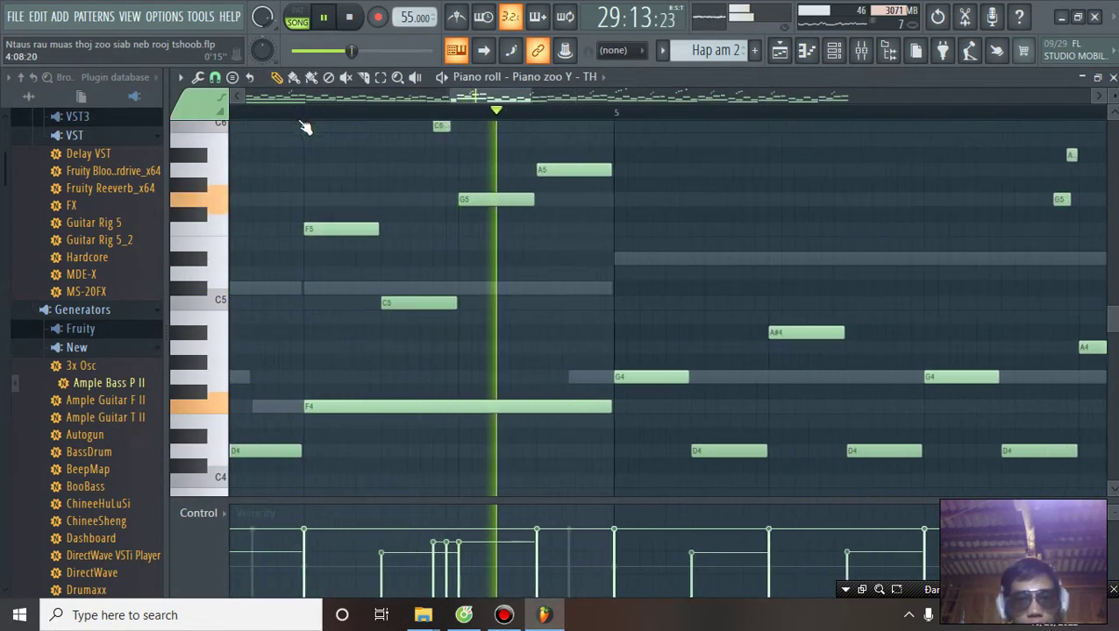
{"action": "key", "text": "space"}
{"action": "scroll", "coordinate": [480, 188], "scroll_direction": "up", "scroll_amount": 3}
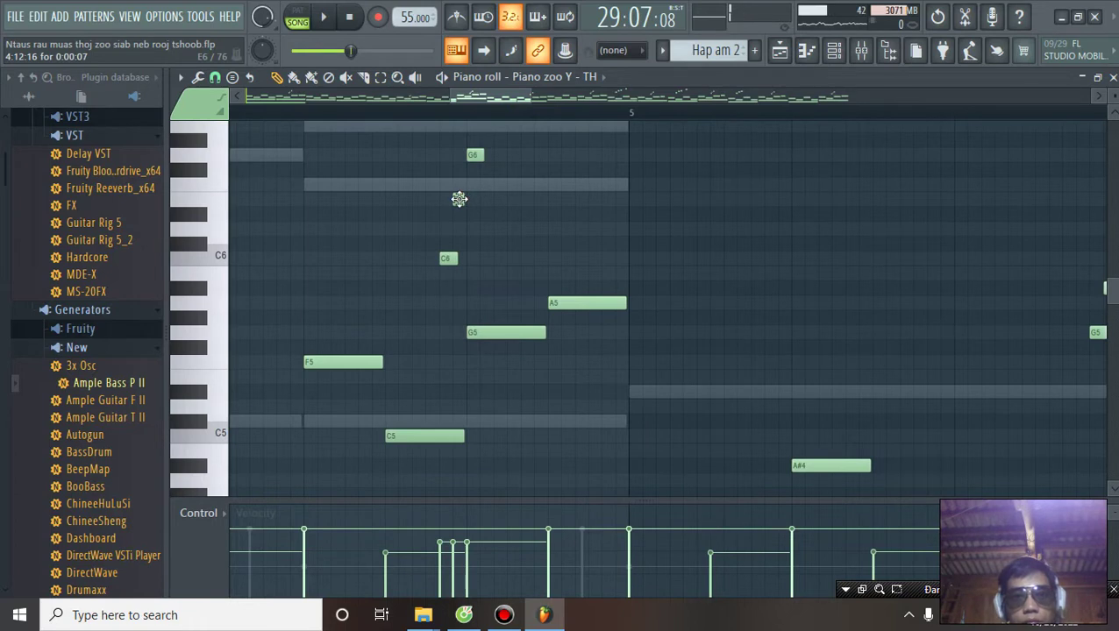
{"action": "key", "text": "space"}
{"action": "scroll", "coordinate": [450, 242], "scroll_direction": "down", "scroll_amount": 1}
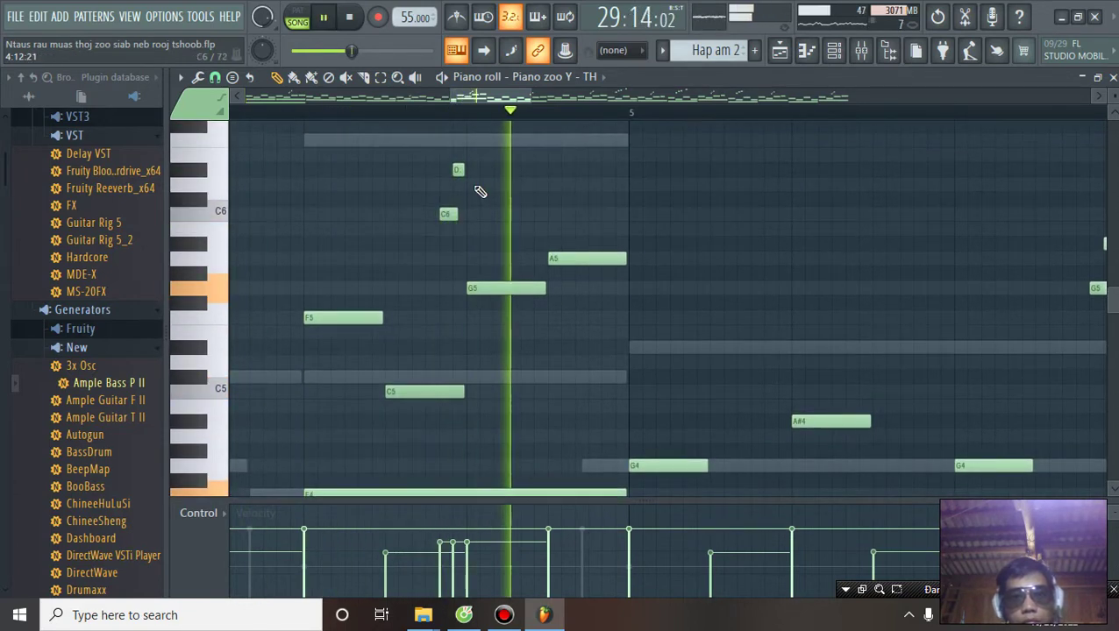
Raise the middle grace note in the second half of bar 4 to E6 and play it back
{"action": "key", "text": "space"}
{"action": "left_click_drag", "start_coordinate": [454, 170], "coordinate": [456, 155]}
{"action": "scroll", "coordinate": [471, 216], "scroll_direction": "up", "scroll_amount": 3}
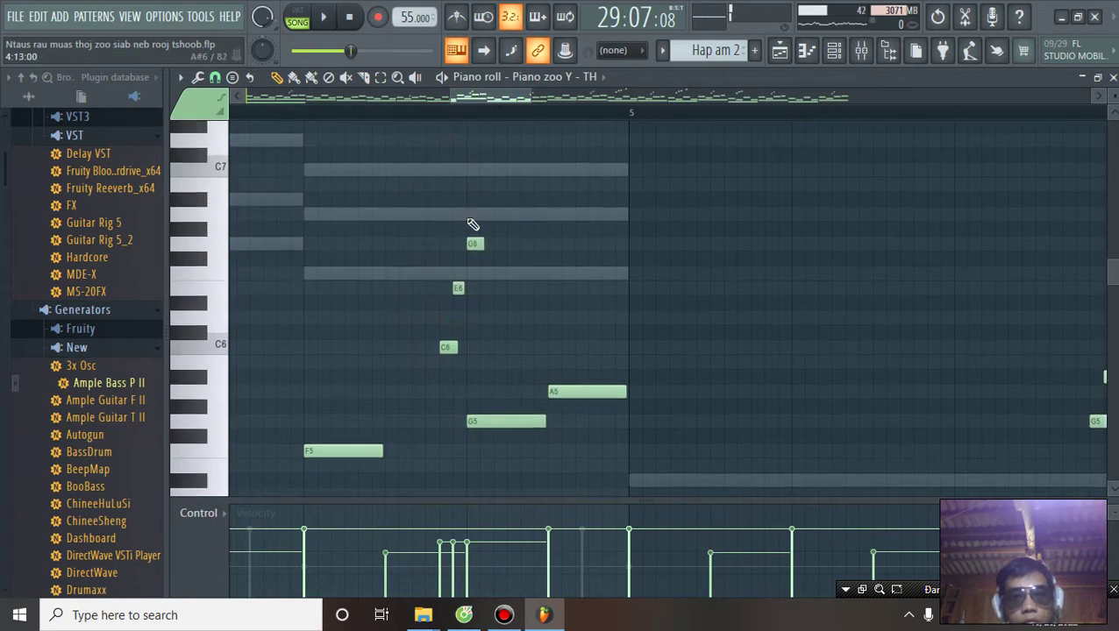
{"action": "key", "text": "space"}
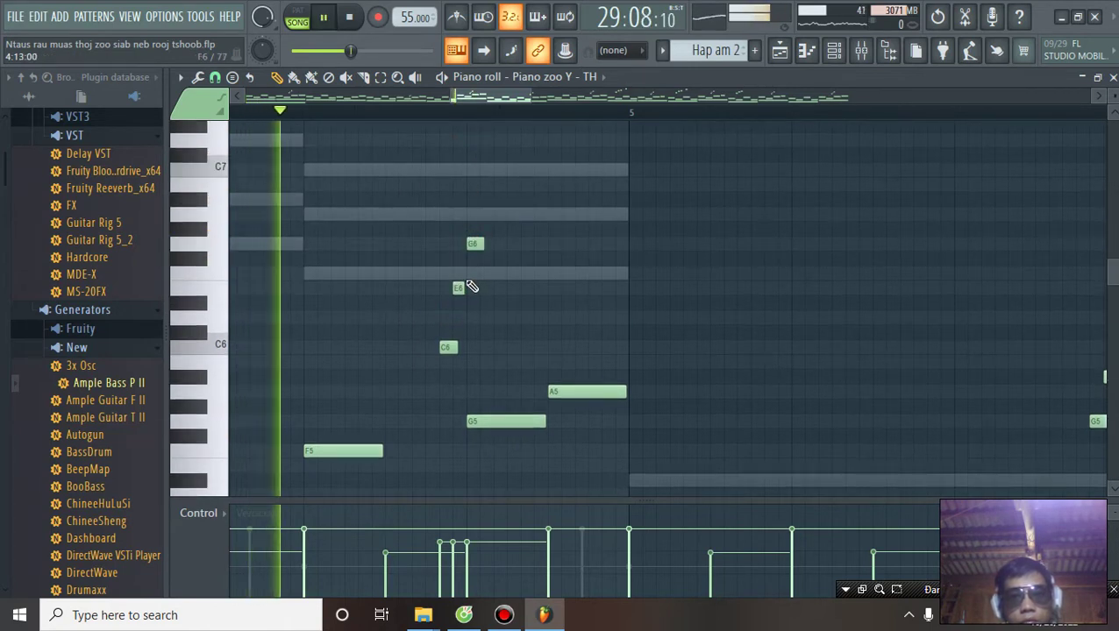
{"action": "scroll", "coordinate": [473, 279], "scroll_direction": "down", "scroll_amount": 3}
{"action": "key", "text": "space"}
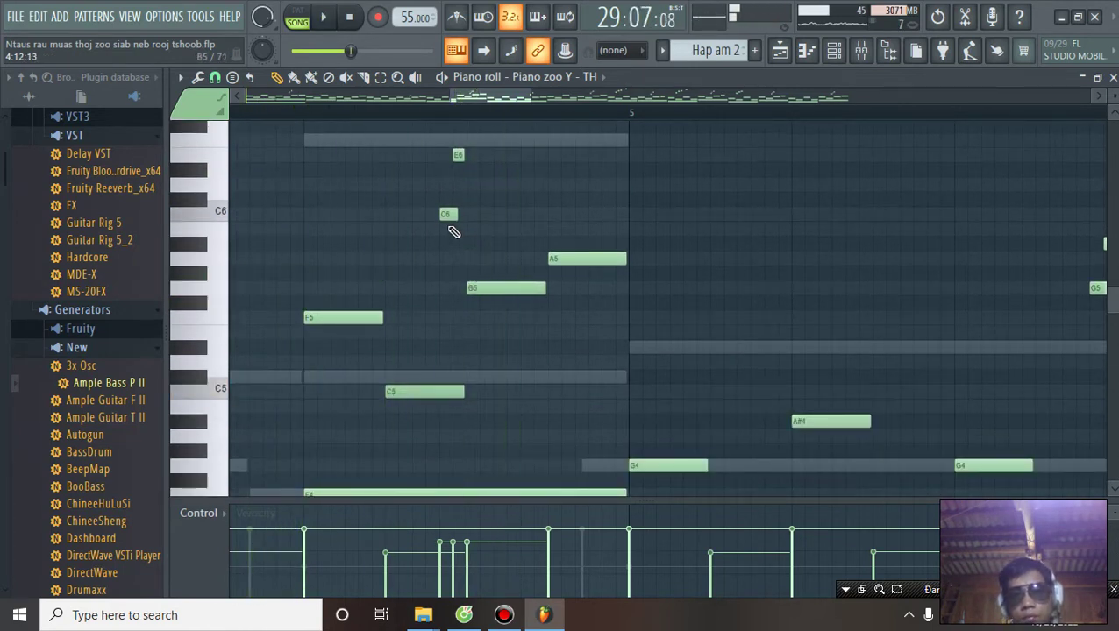
{"action": "scroll", "coordinate": [452, 219], "scroll_direction": "up", "scroll_amount": 1}
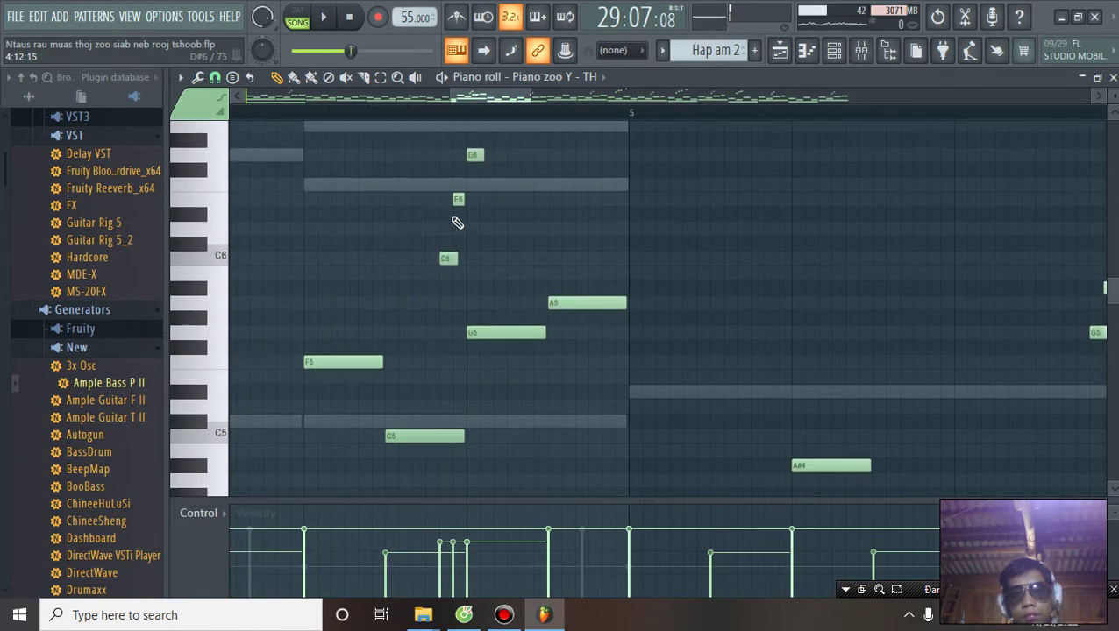
Raise the three grace notes in bar 4 together to F6, A6 and C7, play them back, and save the project
{"action": "left_click_drag", "start_coordinate": [431, 136], "coordinate": [465, 268]}
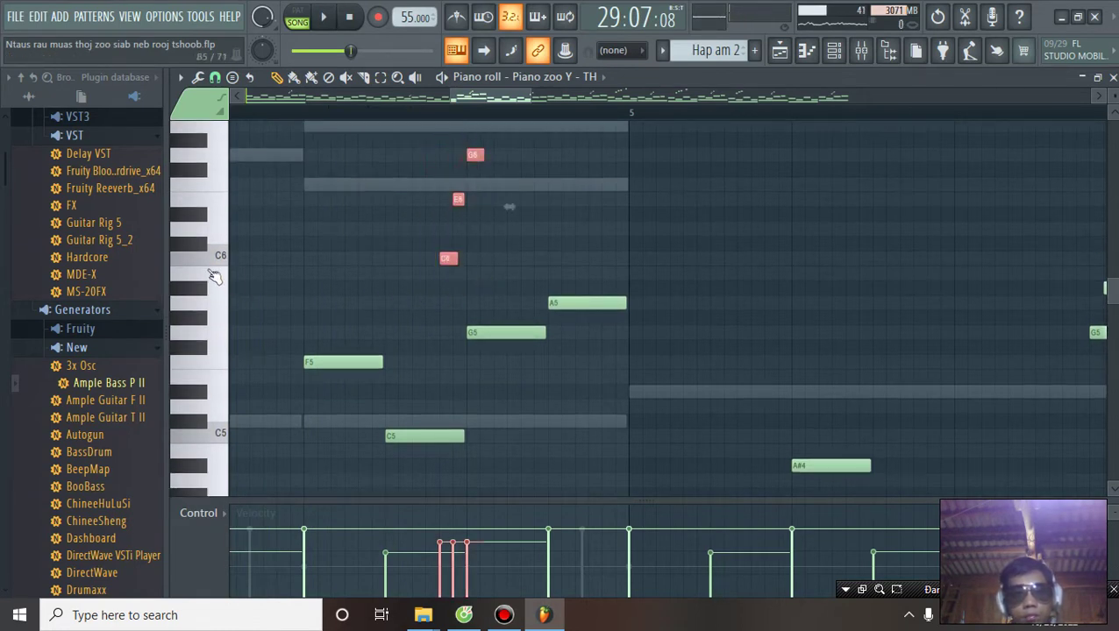
{"action": "left_click_drag", "start_coordinate": [222, 327], "coordinate": [220, 208]}
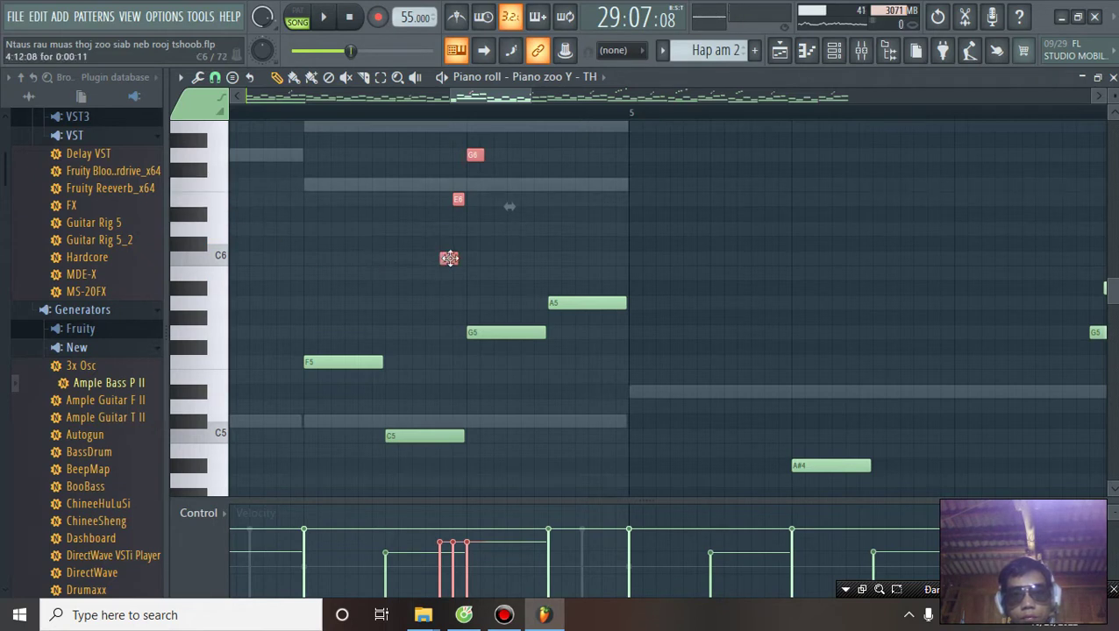
{"action": "left_click_drag", "start_coordinate": [450, 195], "coordinate": [447, 179]}
{"action": "key", "text": "space"}
{"action": "scroll", "coordinate": [459, 257], "scroll_direction": "up", "scroll_amount": 2}
{"action": "key", "text": "space"}
{"action": "key", "text": "space"}
{"action": "scroll", "coordinate": [508, 119], "scroll_direction": "down", "scroll_amount": 5}
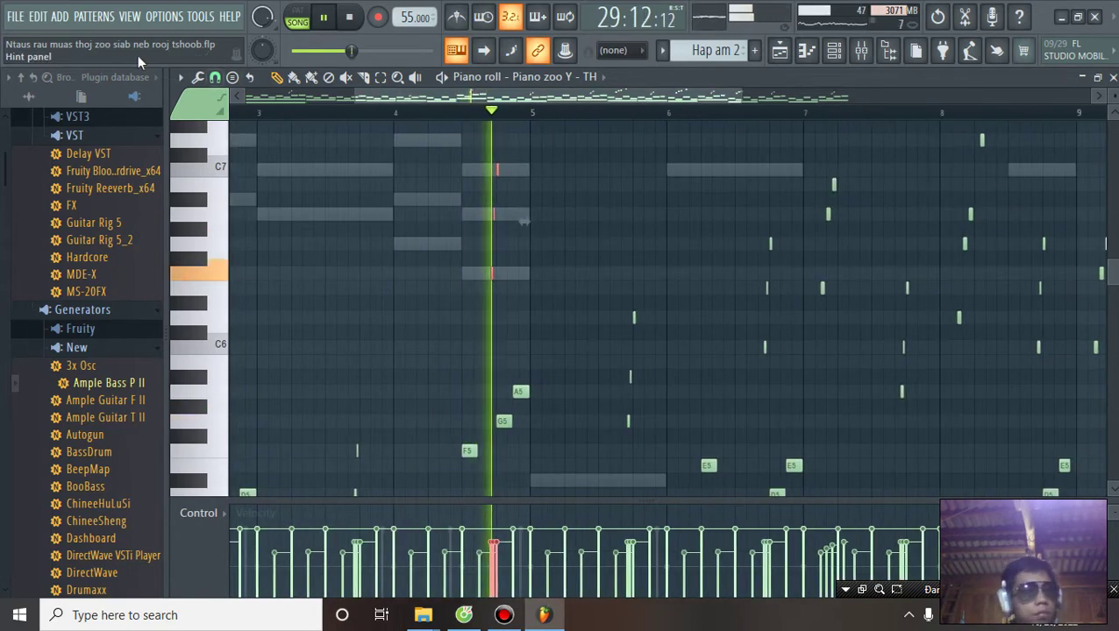
{"action": "left_click", "coordinate": [28, 18]}
{"action": "left_click", "coordinate": [34, 92]}
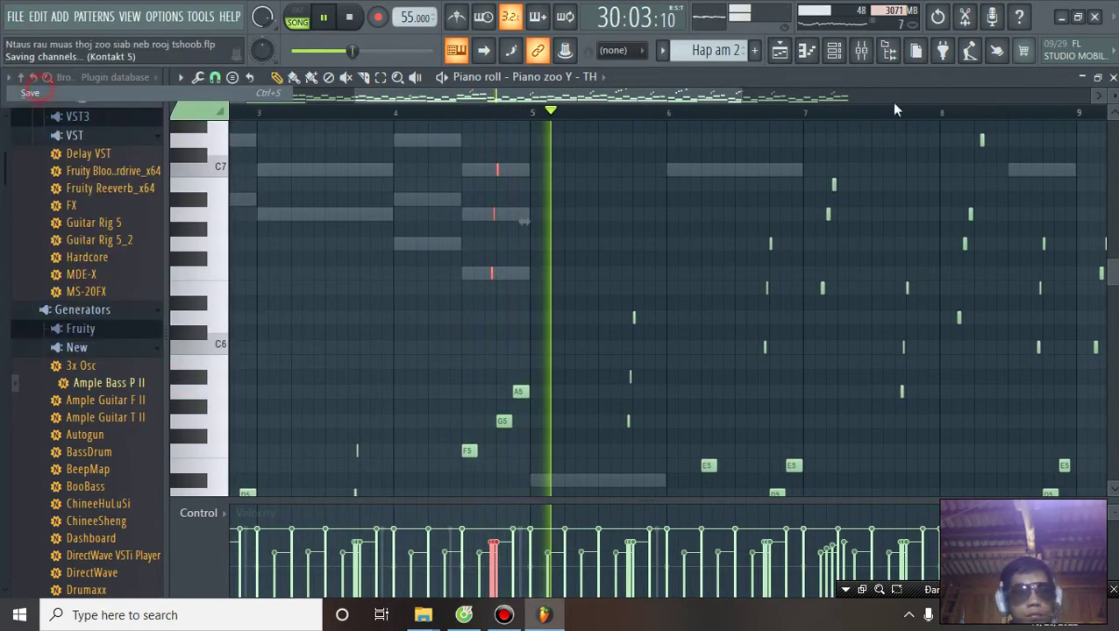
Return to the Ample Guitar F II notes and play from the start of bar 6
{"action": "key", "text": "Escape"}
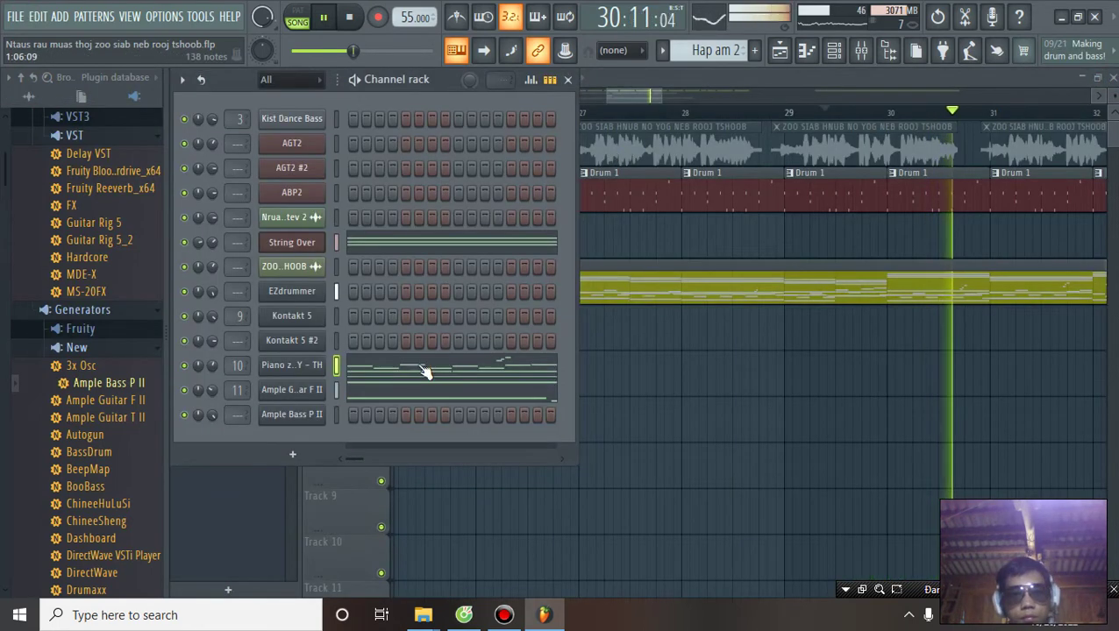
{"action": "left_click", "coordinate": [423, 392]}
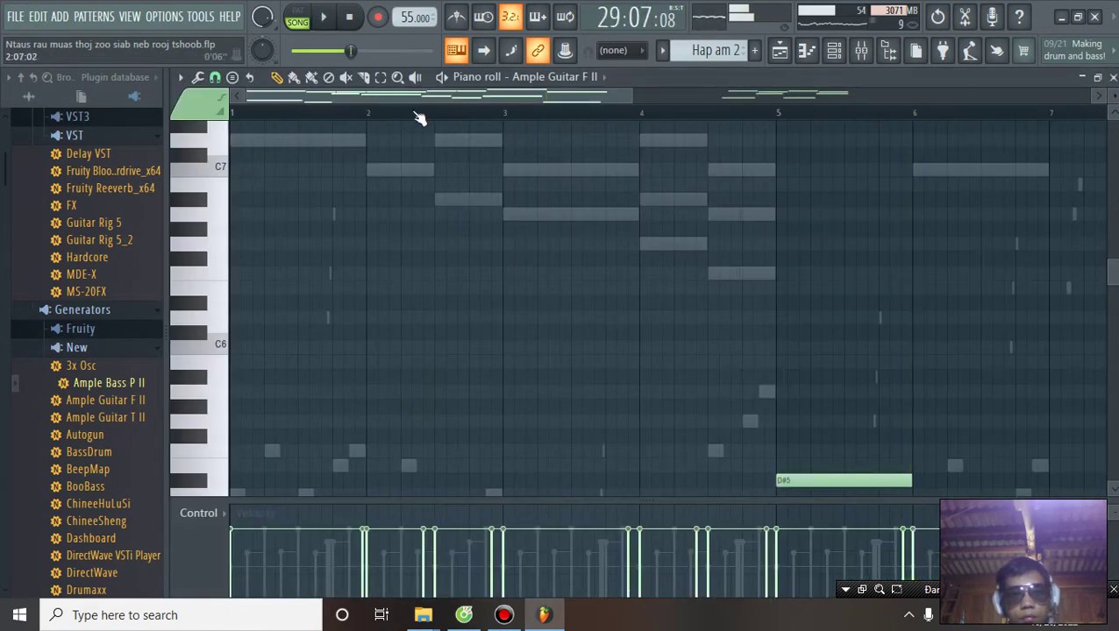
{"action": "scroll", "coordinate": [412, 118], "scroll_direction": "down", "scroll_amount": 4}
{"action": "scroll", "coordinate": [579, 266], "scroll_direction": "down", "scroll_amount": 5}
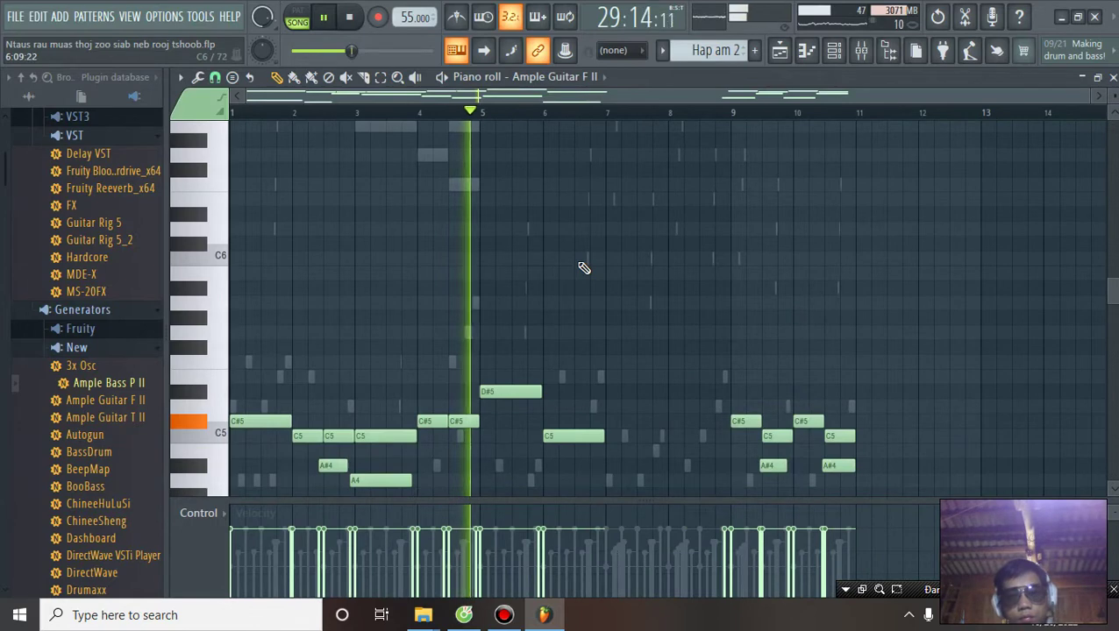
{"action": "left_click", "coordinate": [545, 113]}
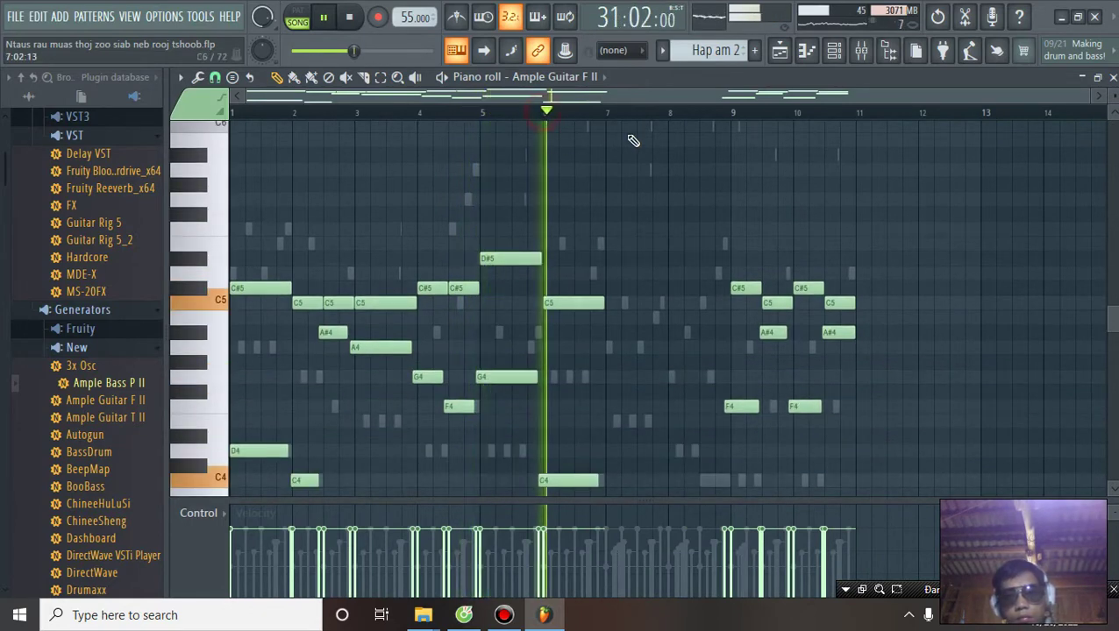
{"action": "scroll", "coordinate": [637, 118], "scroll_direction": "up", "scroll_amount": 4}
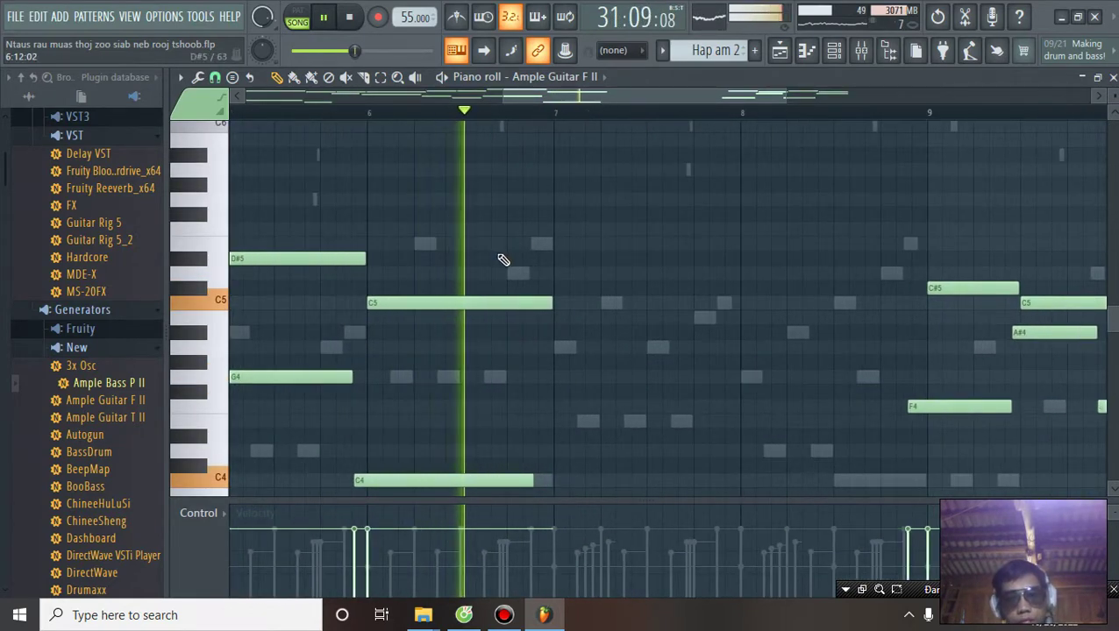
{"action": "scroll", "coordinate": [526, 193], "scroll_direction": "down", "scroll_amount": 3}
{"action": "scroll", "coordinate": [565, 113], "scroll_direction": "up", "scroll_amount": 3}
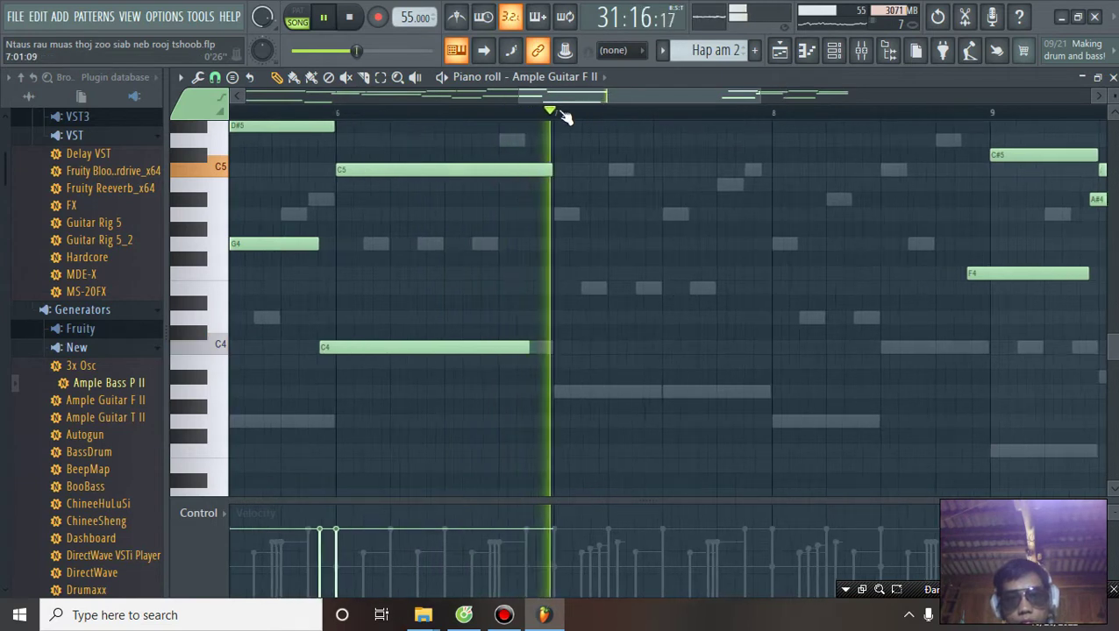
Add a one-bar C5 note at bar 7 with an equally long A4 starting slightly before it, and play back
{"action": "key", "text": "space"}
{"action": "left_click", "coordinate": [549, 167]}
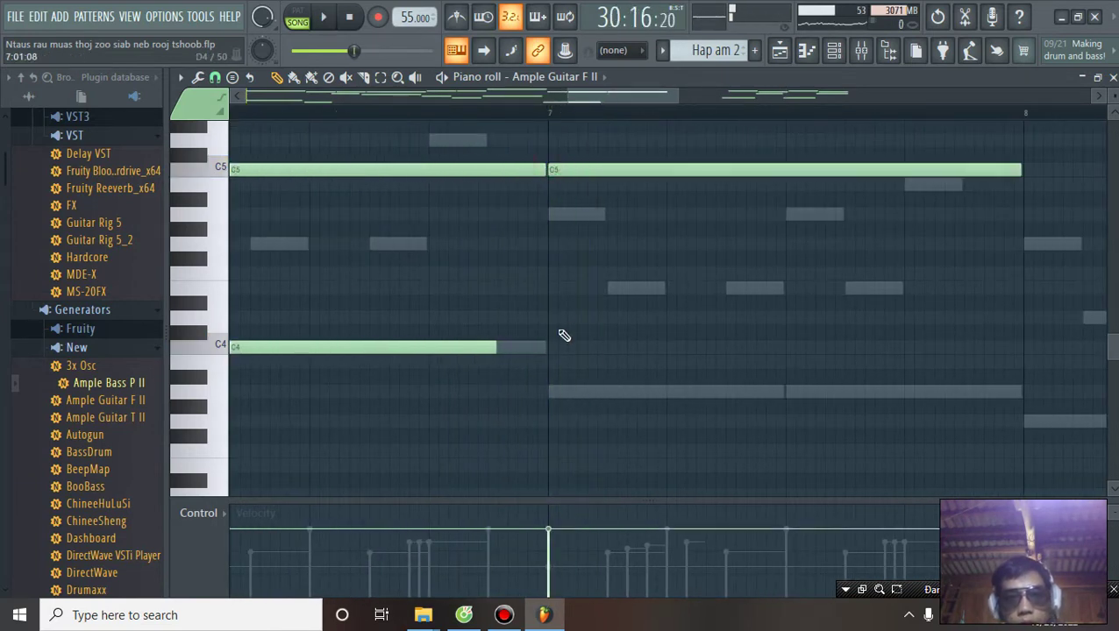
{"action": "left_click", "coordinate": [513, 212]}
{"action": "left_click_drag", "start_coordinate": [522, 214], "coordinate": [510, 214]}
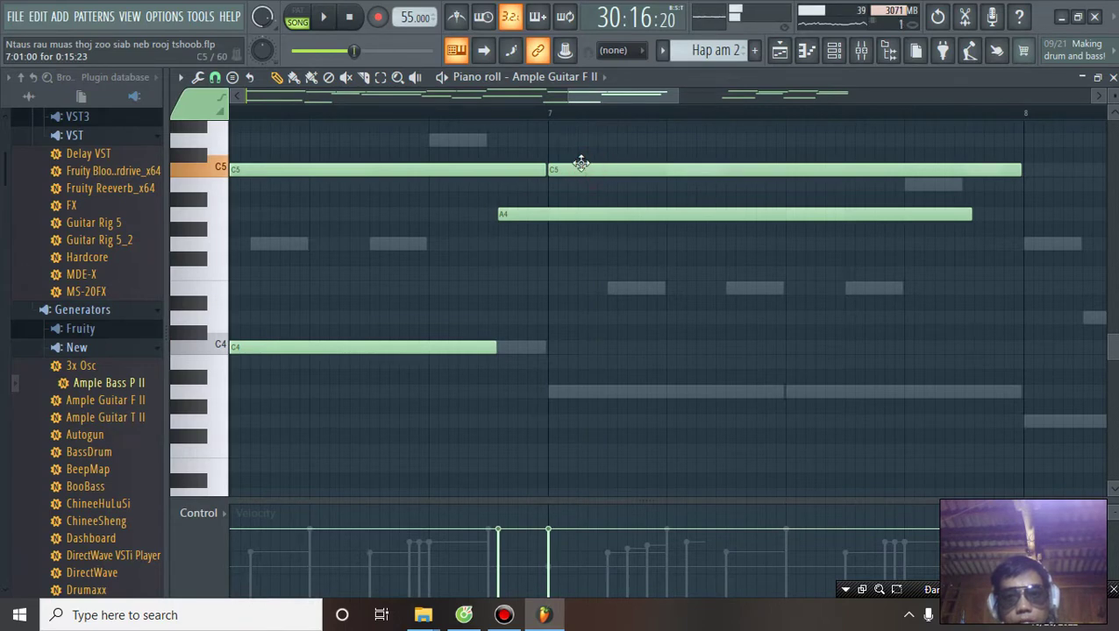
{"action": "key", "text": "space"}
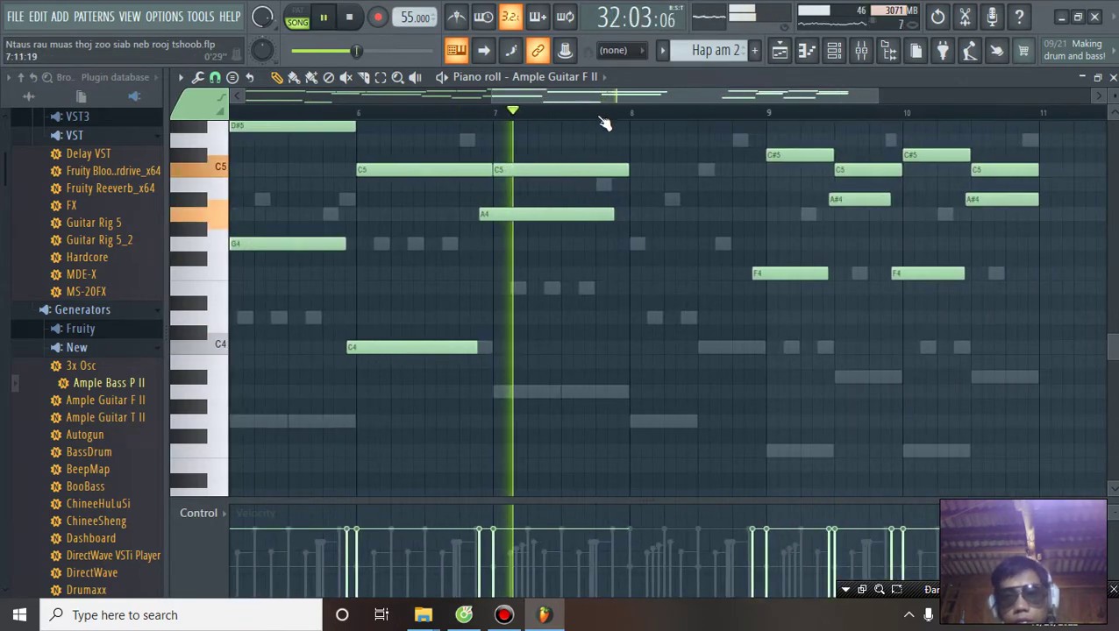
Fill bar 8 with half-bar notes C#5 and C5, add G4 and C4 starting slightly before them, and play back
{"action": "scroll", "coordinate": [642, 115], "scroll_direction": "up", "scroll_amount": 2}
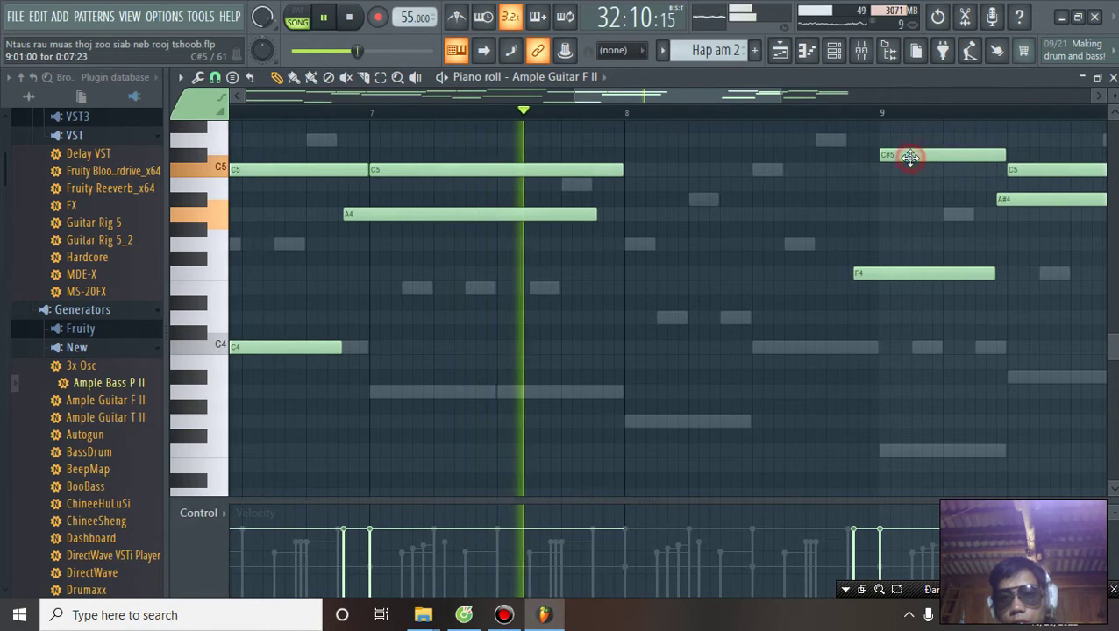
{"action": "key", "text": "space"}
{"action": "left_click", "coordinate": [625, 153]}
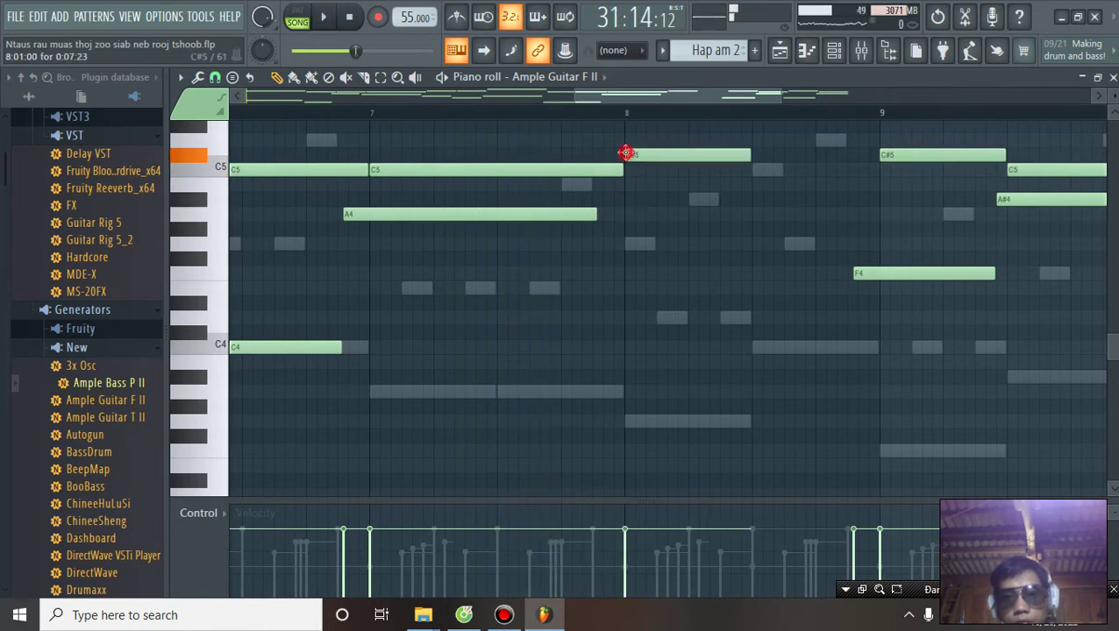
{"action": "left_click", "coordinate": [602, 242]}
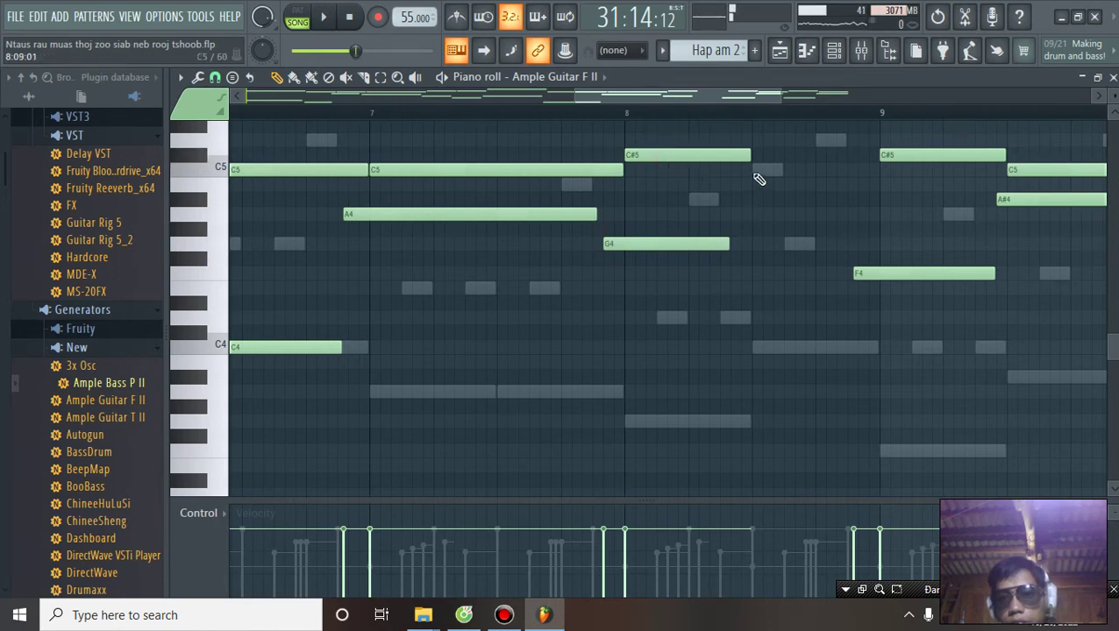
{"action": "left_click", "coordinate": [754, 170]}
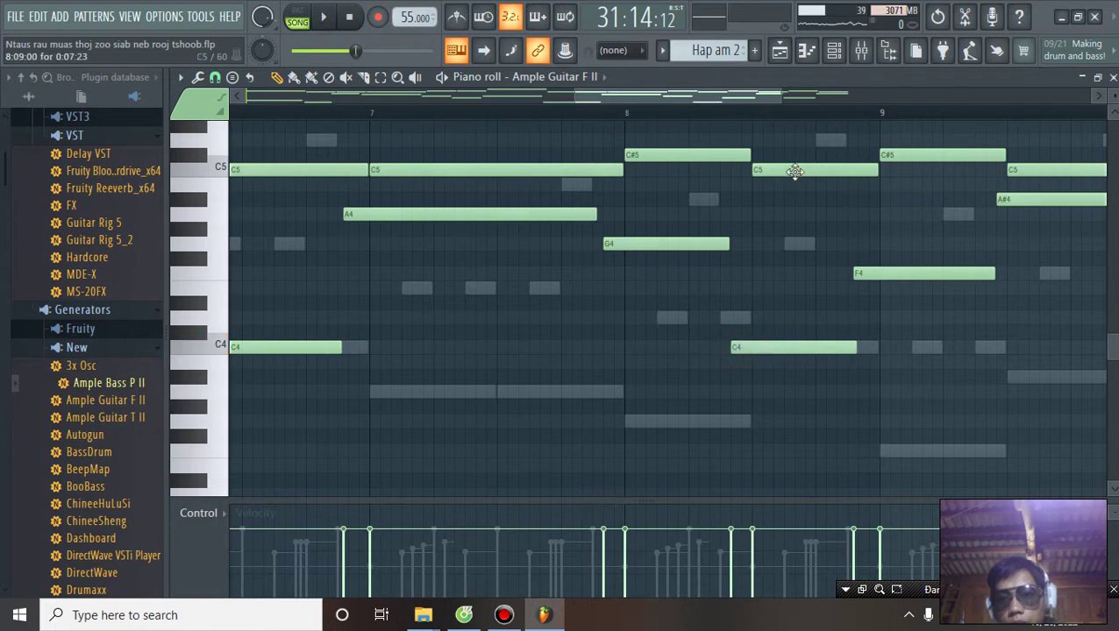
{"action": "key", "text": "space"}
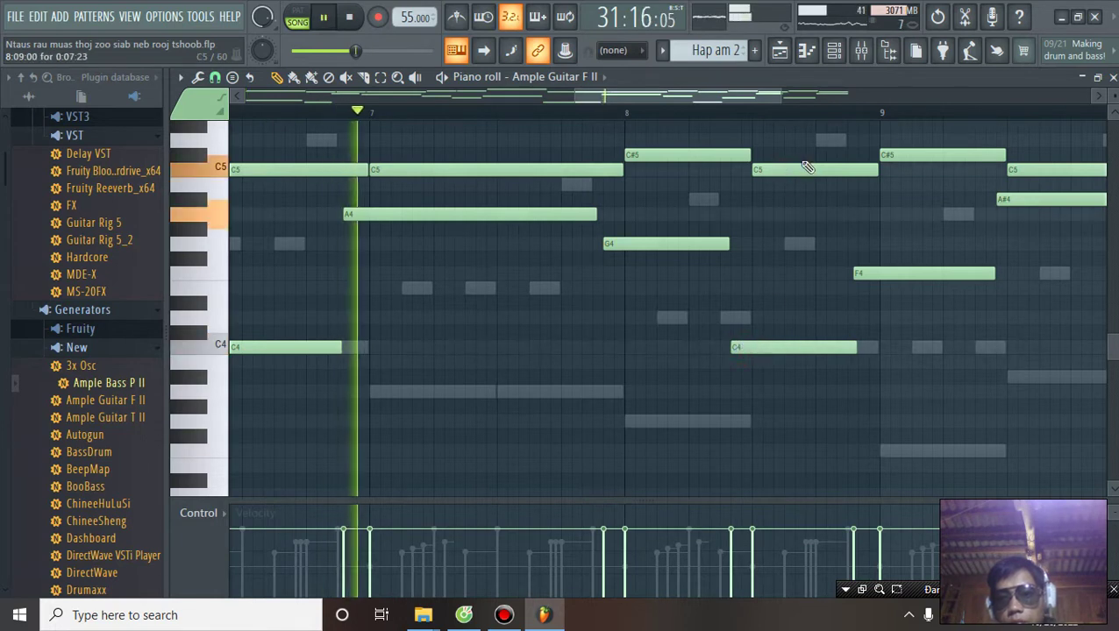
Shift the F4 note before bar 9 to start where C4 ends, and trim its end to the following A#4
{"action": "scroll", "coordinate": [882, 118], "scroll_direction": "up", "scroll_amount": 3}
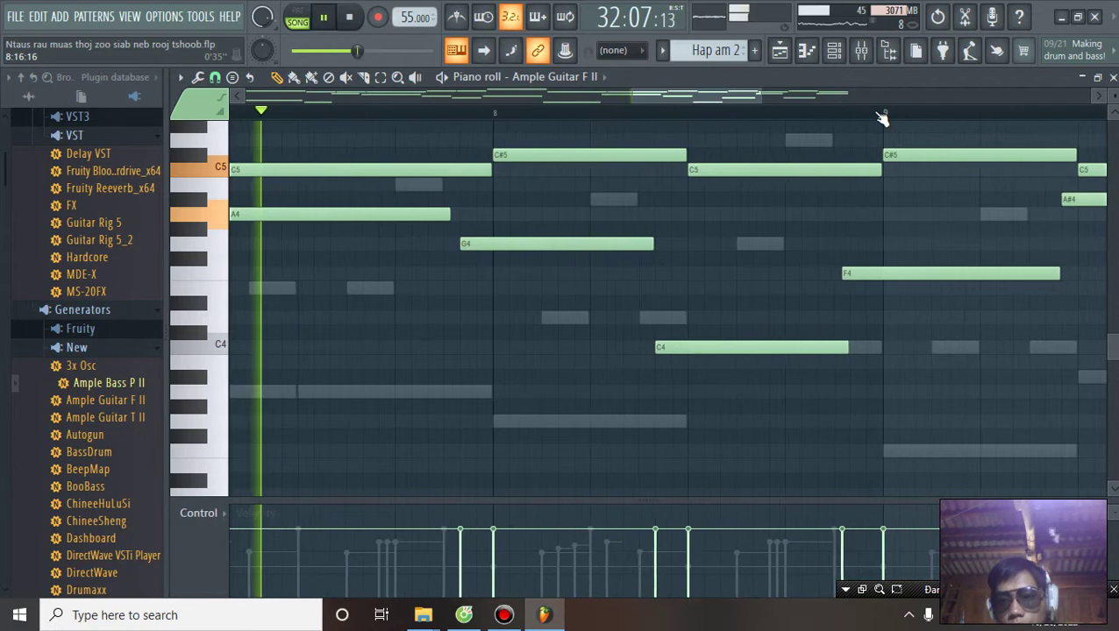
{"action": "scroll", "coordinate": [882, 119], "scroll_direction": "down", "scroll_amount": 2}
{"action": "left_click_drag", "start_coordinate": [868, 273], "coordinate": [874, 274]}
{"action": "left_click_drag", "start_coordinate": [1021, 272], "coordinate": [1016, 273]}
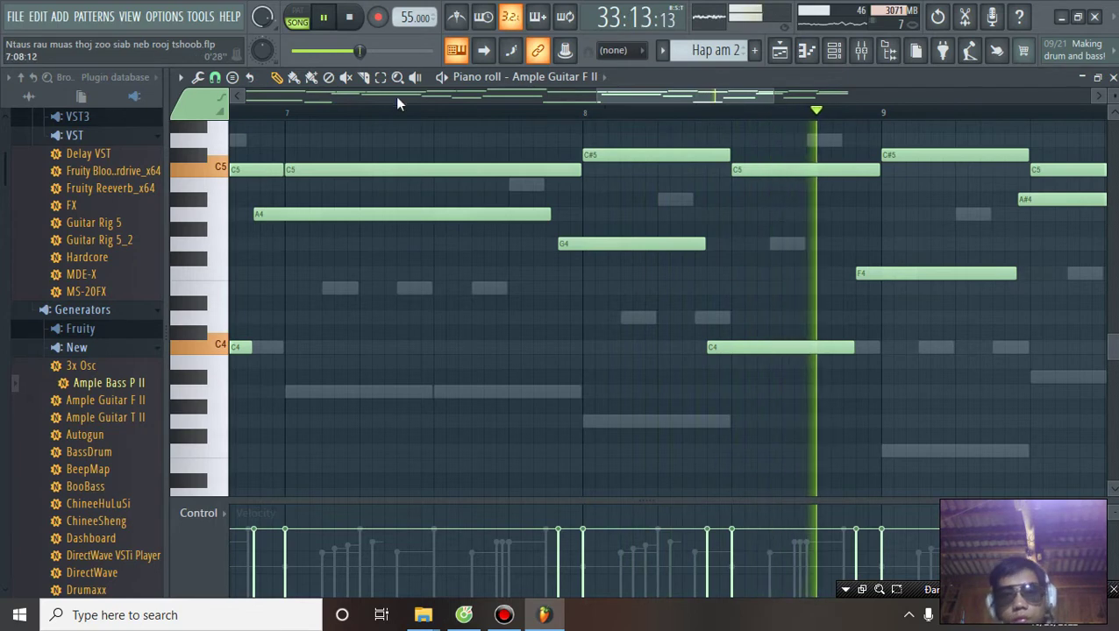
Look over the whole Ample Guitar F II part, save the project, and close its piano roll
{"action": "scroll", "coordinate": [408, 116], "scroll_direction": "down", "scroll_amount": 4}
{"action": "scroll", "coordinate": [408, 116], "scroll_direction": "down", "scroll_amount": 2}
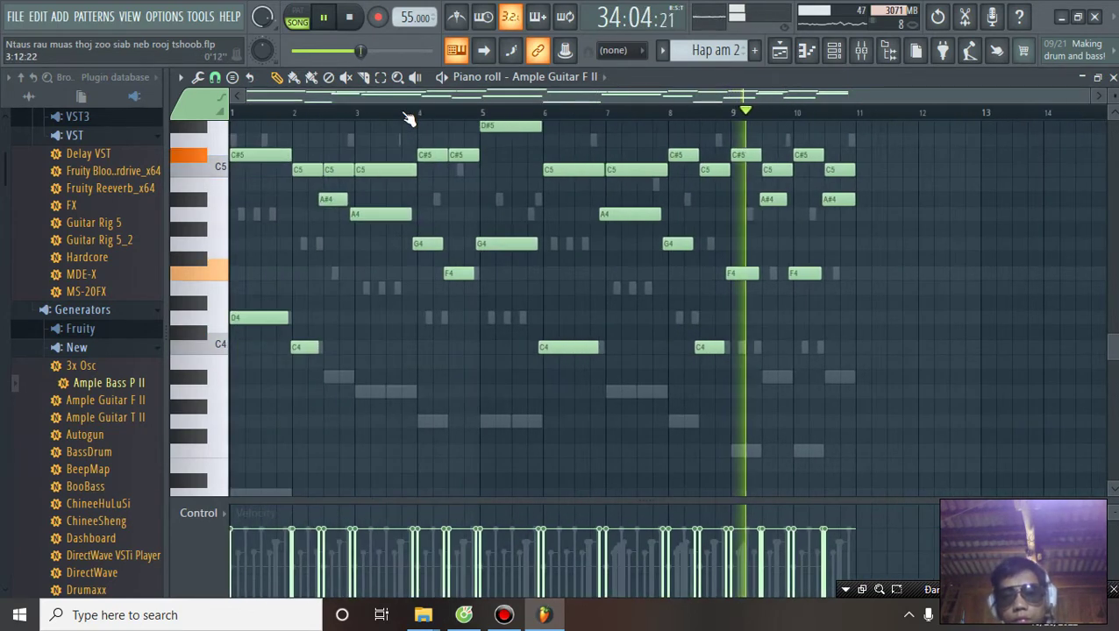
{"action": "left_click", "coordinate": [15, 16]}
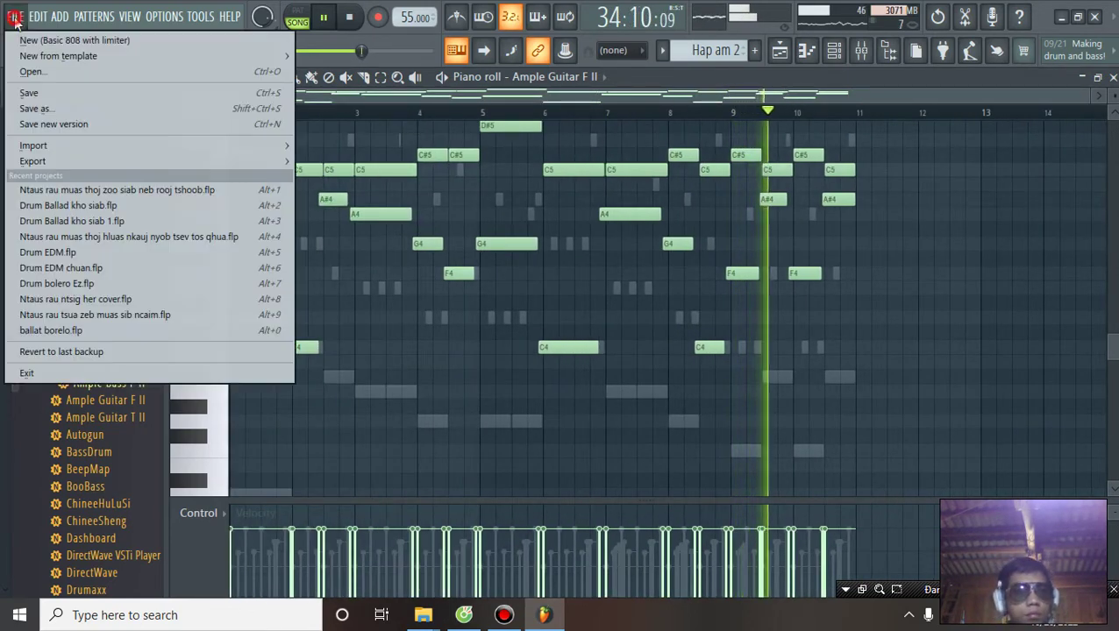
{"action": "left_click", "coordinate": [46, 93]}
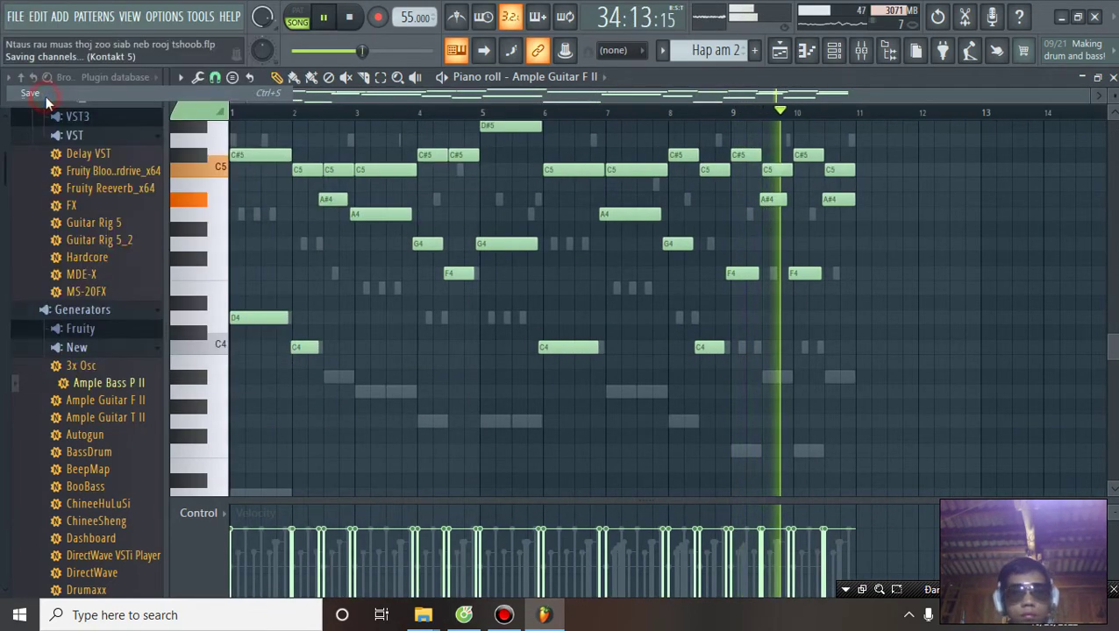
{"action": "left_click", "coordinate": [1112, 78]}
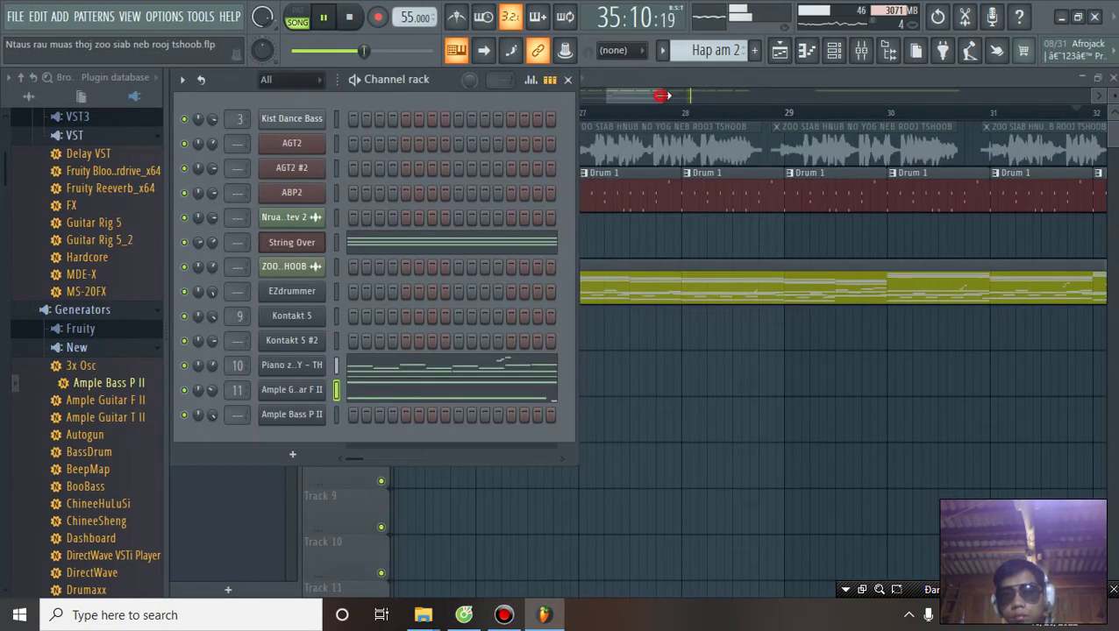
Extend the Drum kick track to bar 36 by duplicating two Drum 1 clips from bar 34, and play back
{"action": "left_click_drag", "start_coordinate": [660, 96], "coordinate": [785, 96]}
{"action": "left_click", "coordinate": [605, 113]}
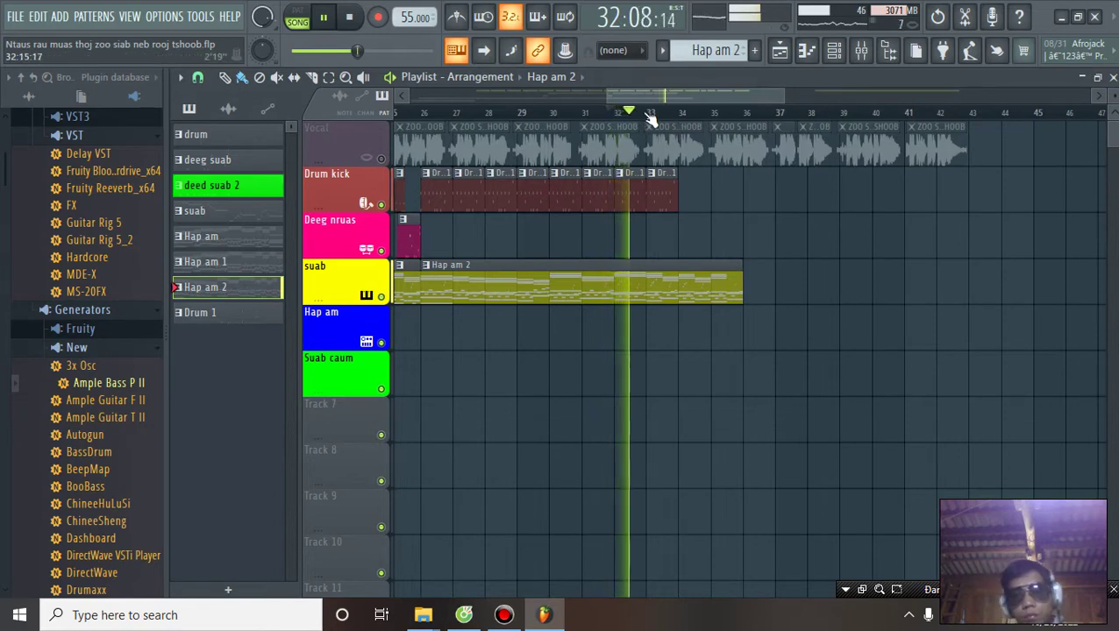
{"action": "scroll", "coordinate": [649, 117], "scroll_direction": "up", "scroll_amount": 4}
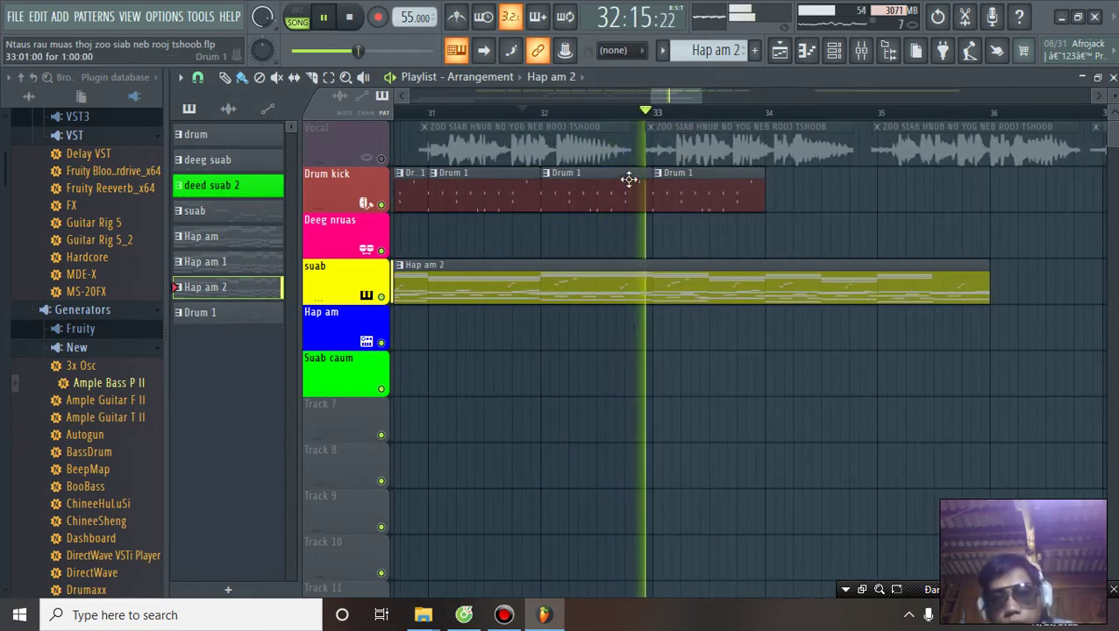
{"action": "key", "text": "ctrl+b"}
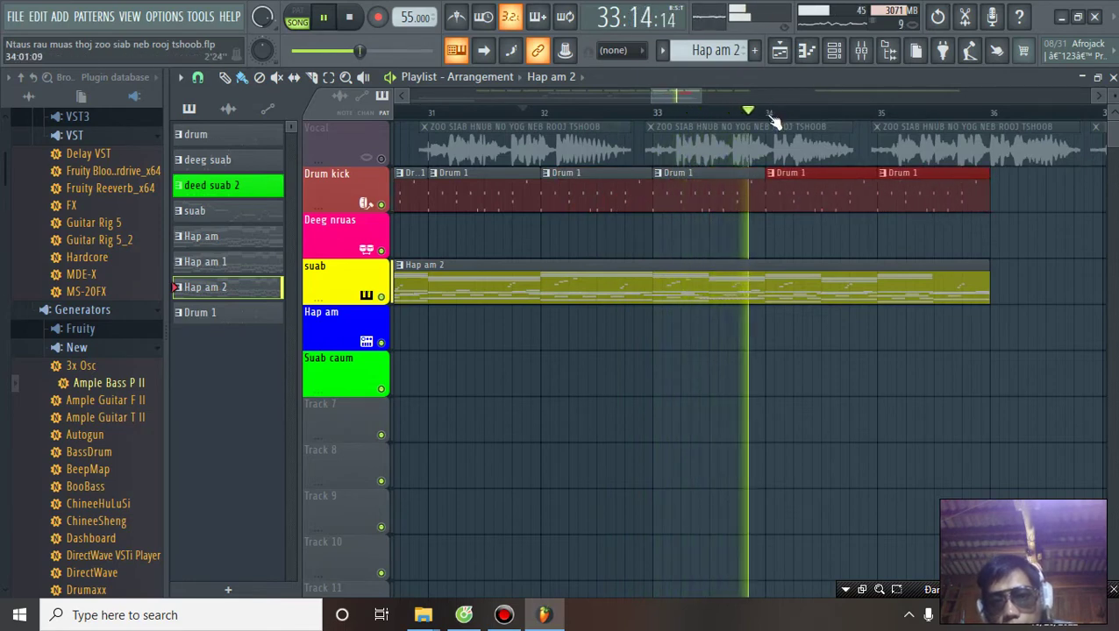
{"action": "scroll", "coordinate": [774, 119], "scroll_direction": "up", "scroll_amount": 3}
{"action": "scroll", "coordinate": [774, 122], "scroll_direction": "down", "scroll_amount": 4}
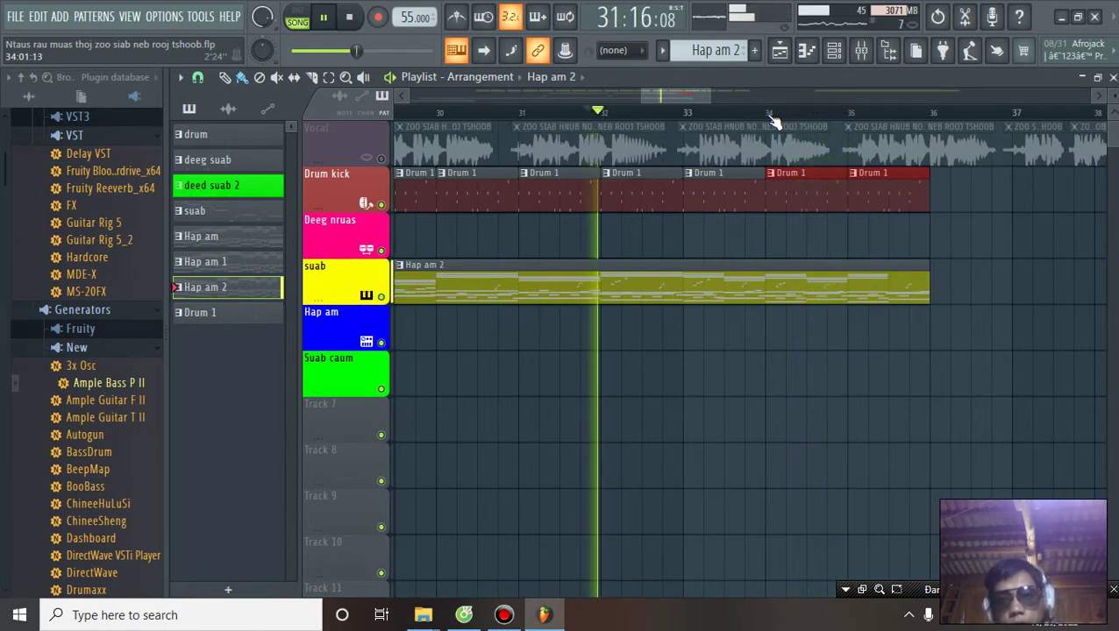
Copy the short deeg suab clip before bar 25 on the Deeg nruas track to just before bar 35
{"action": "scroll", "coordinate": [771, 120], "scroll_direction": "down", "scroll_amount": 5}
{"action": "left_click_drag", "start_coordinate": [517, 239], "coordinate": [797, 228]}
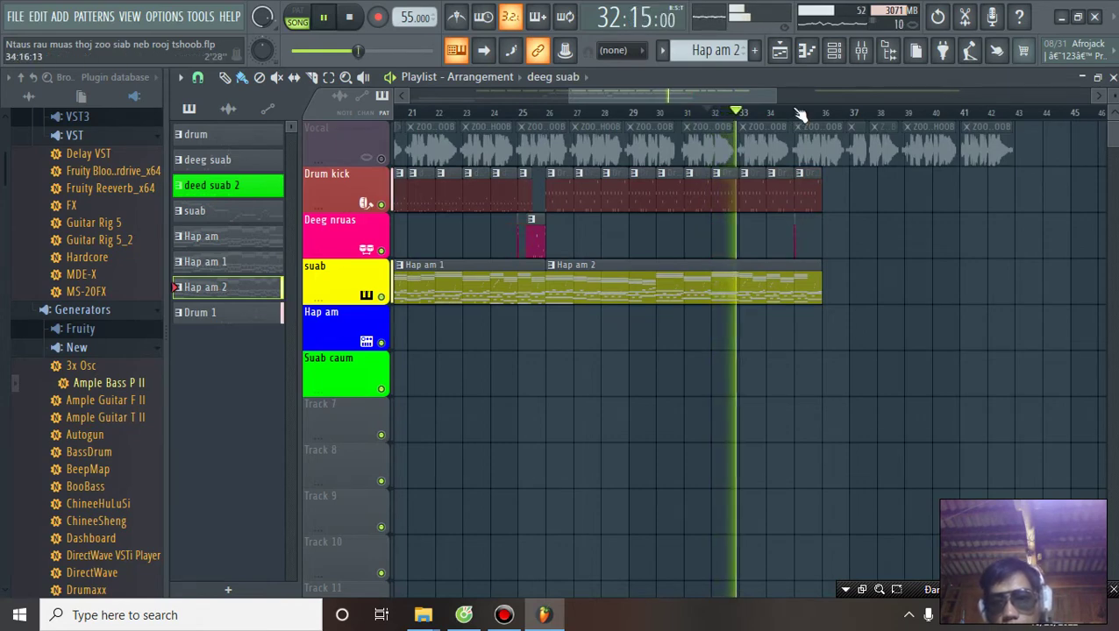
{"action": "scroll", "coordinate": [799, 117], "scroll_direction": "up", "scroll_amount": 5}
{"action": "scroll", "coordinate": [799, 117], "scroll_direction": "up", "scroll_amount": 3}
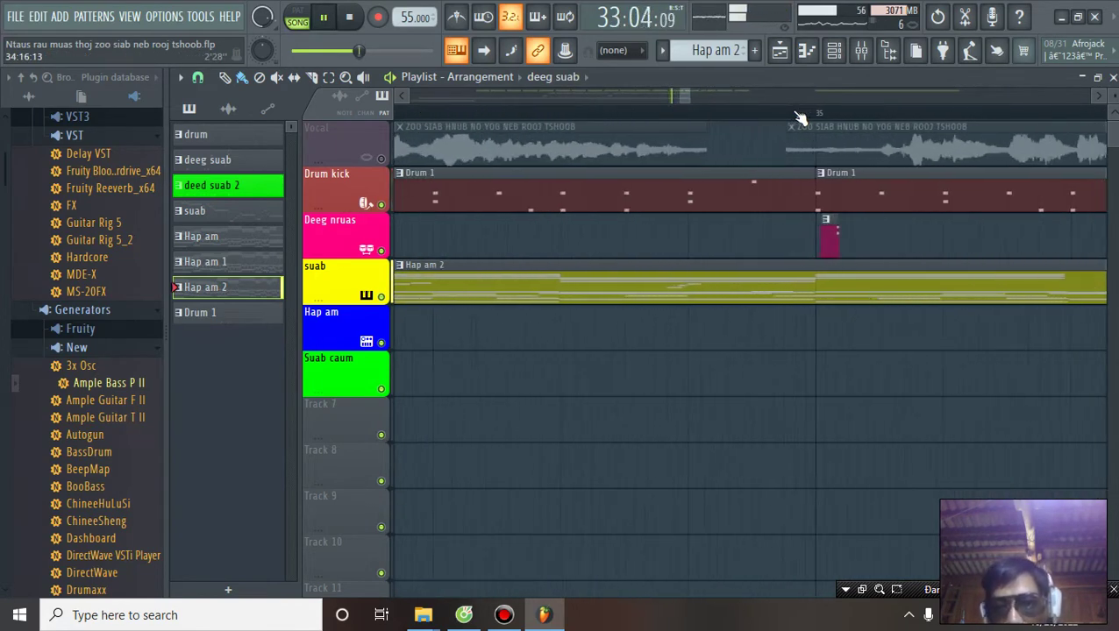
{"action": "left_click", "coordinate": [802, 230]}
{"action": "scroll", "coordinate": [719, 126], "scroll_direction": "down", "scroll_amount": 4}
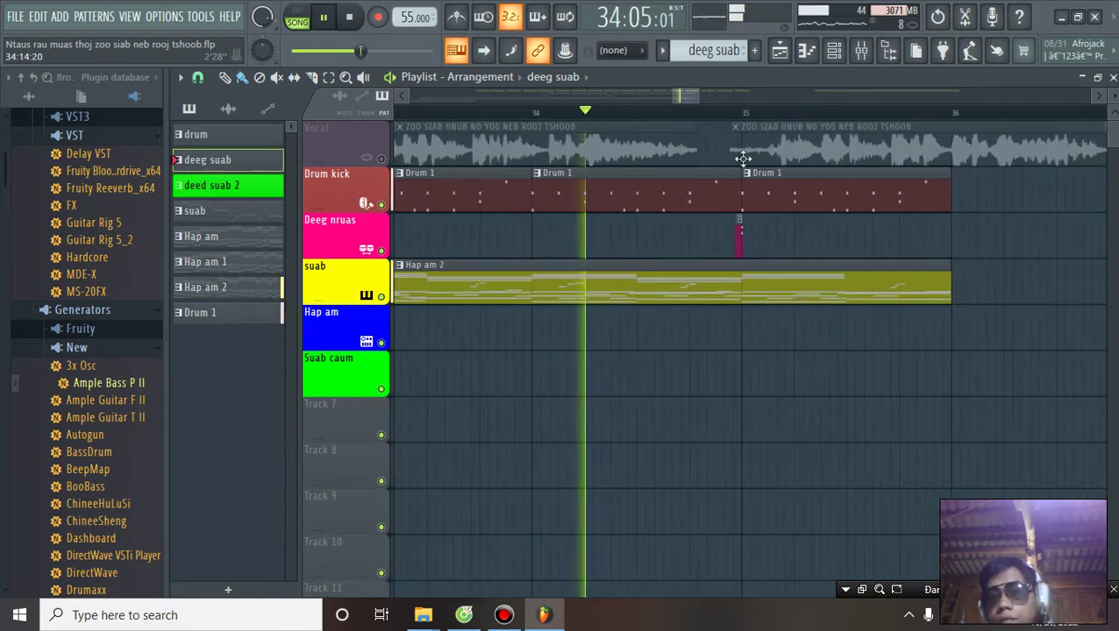
In the Hap am 2 guitar notes, remove bar 10's last C5 and A#4, extend C#5 and F4 toward bar 11, and play back
{"action": "left_click", "coordinate": [872, 280]}
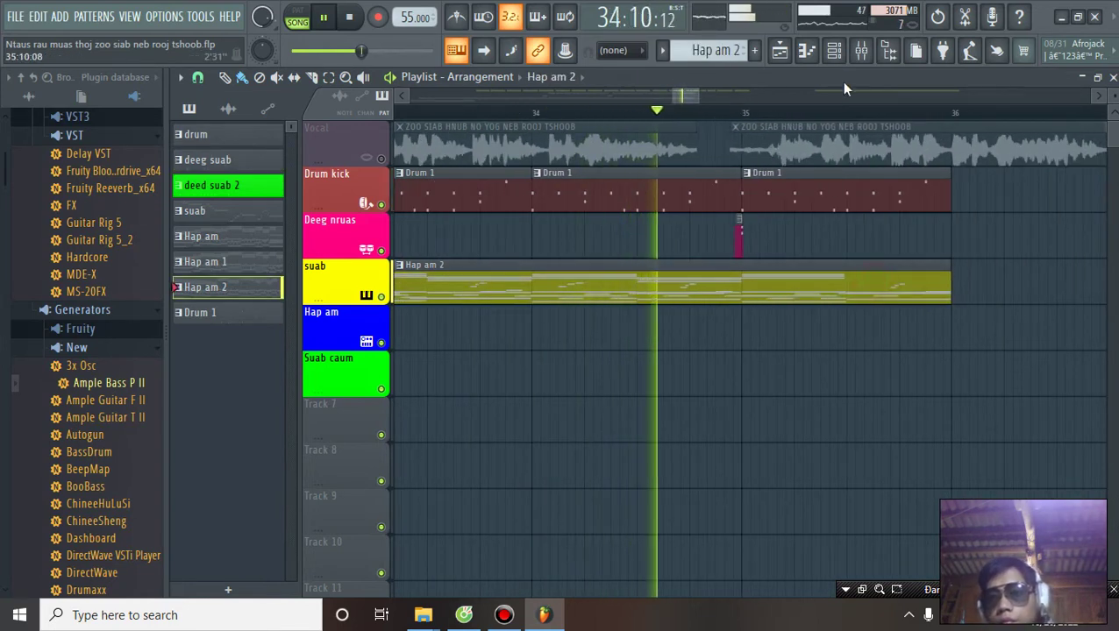
{"action": "left_click", "coordinate": [806, 52]}
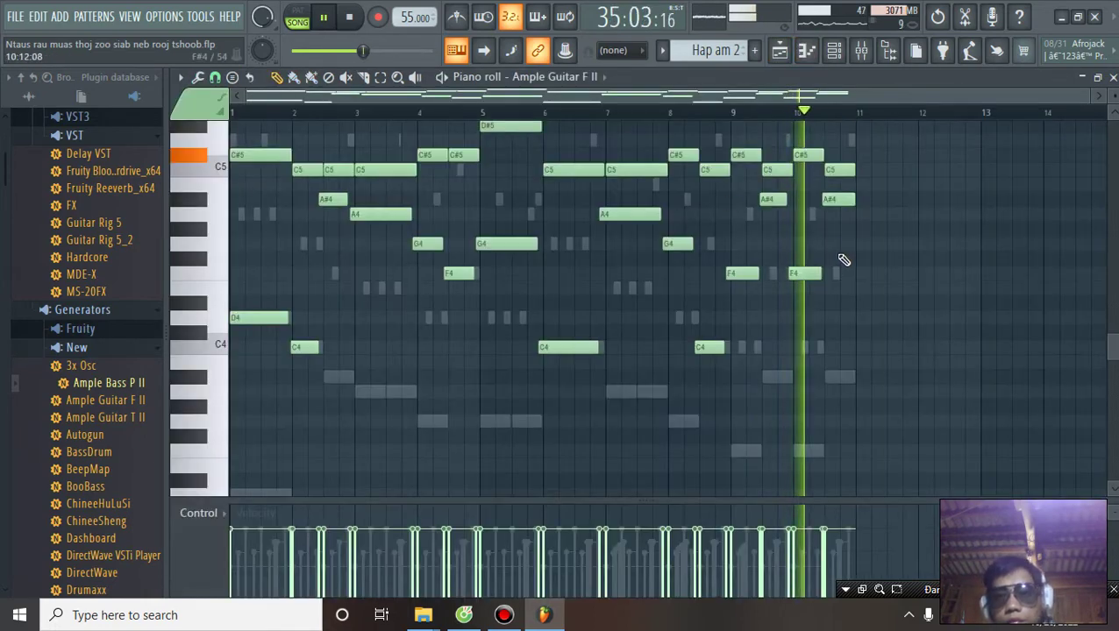
{"action": "key", "text": "space"}
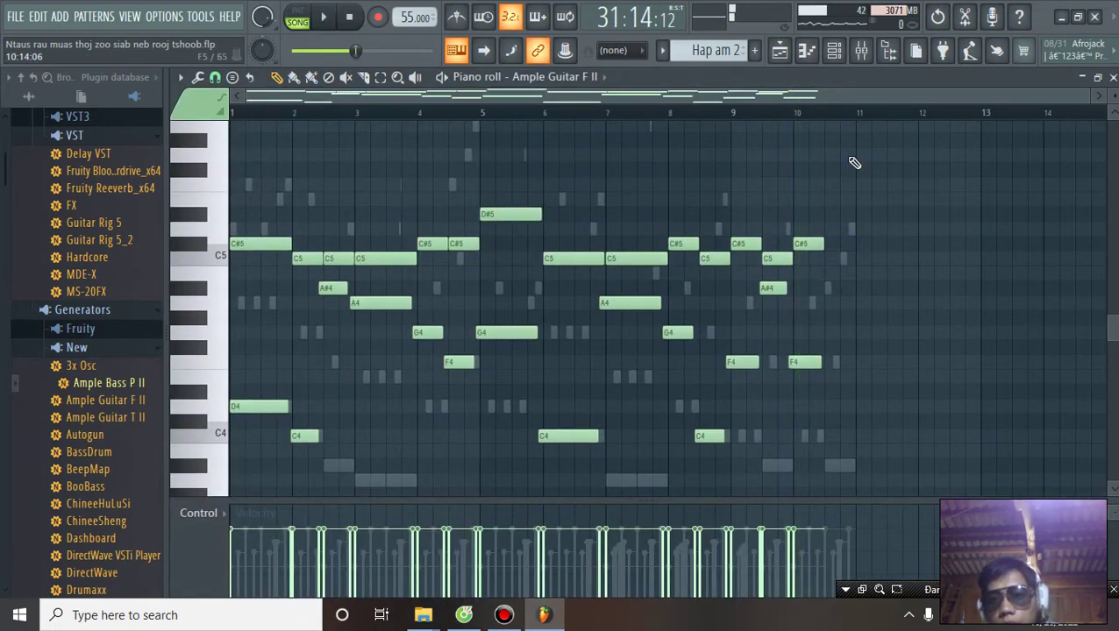
{"action": "scroll", "coordinate": [864, 119], "scroll_direction": "up", "scroll_amount": 5}
{"action": "left_click", "coordinate": [634, 243]}
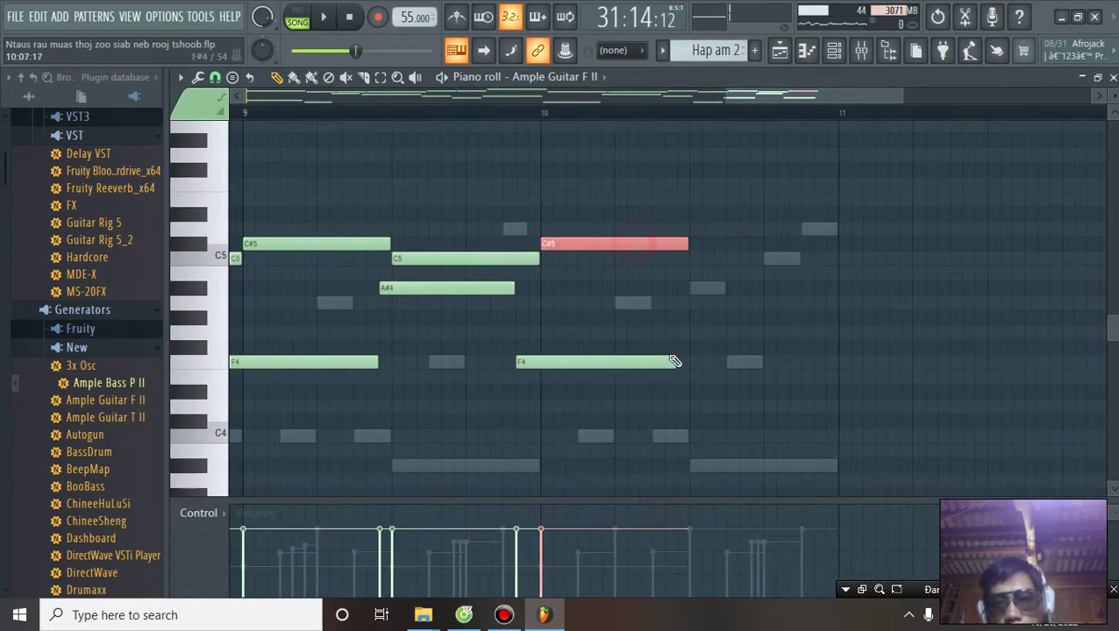
{"action": "left_click_drag", "start_coordinate": [649, 230], "coordinate": [795, 362]}
{"action": "key", "text": "space"}
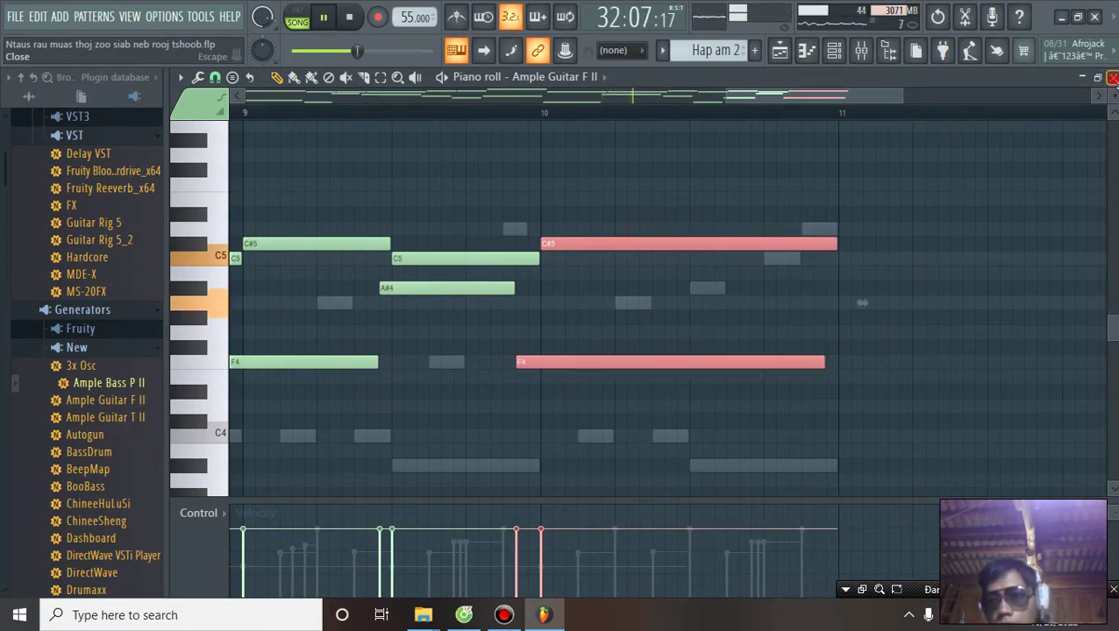
Close the guitar piano roll to return to the playlist, and save the project
{"action": "left_click", "coordinate": [1112, 78]}
{"action": "left_click", "coordinate": [15, 17]}
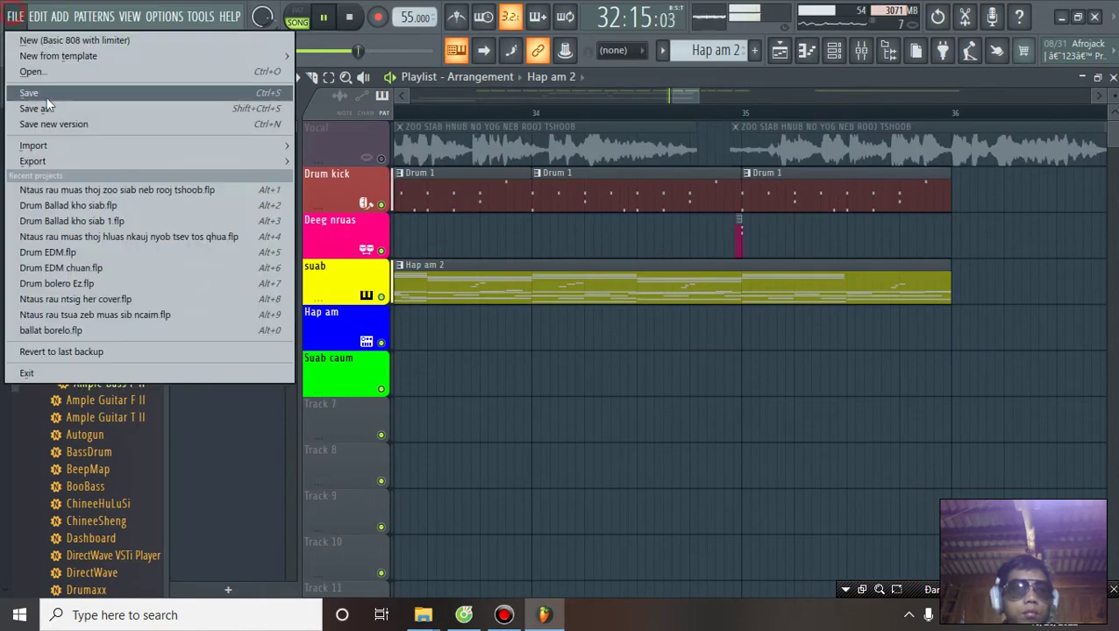
{"action": "left_click", "coordinate": [48, 98]}
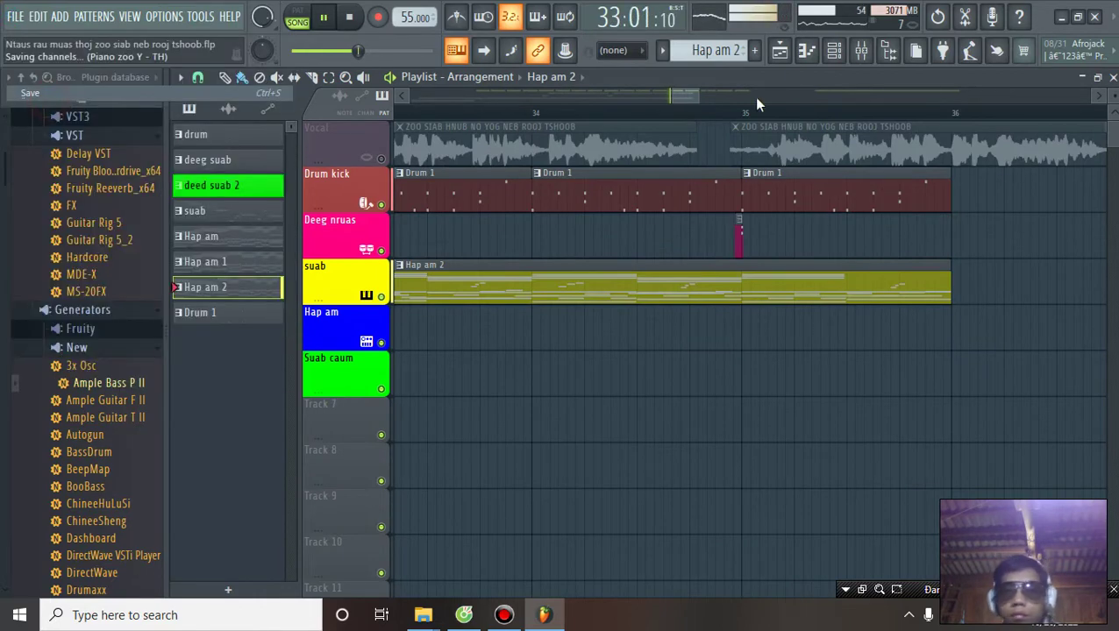
Open the Piano zoo Y - TH notes of Hap am 2 at bar 10
{"action": "left_click", "coordinate": [834, 53]}
{"action": "left_click", "coordinate": [425, 368]}
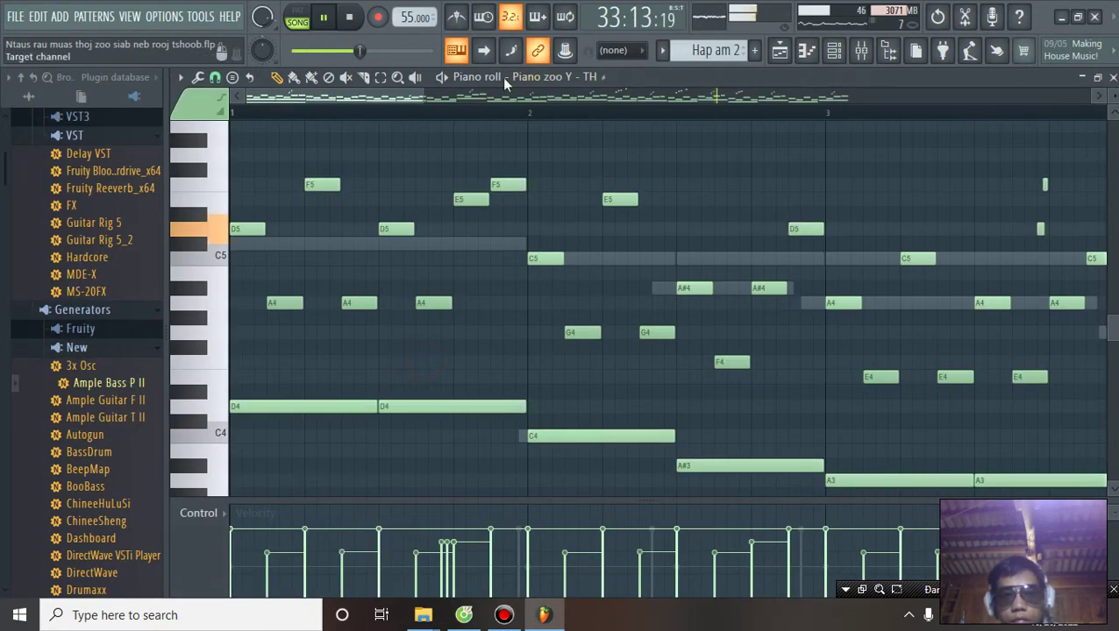
{"action": "left_click_drag", "start_coordinate": [602, 99], "coordinate": [866, 101]}
{"action": "left_click_drag", "start_coordinate": [375, 98], "coordinate": [866, 76]}
{"action": "left_click", "coordinate": [860, 98]}
{"action": "scroll", "coordinate": [786, 175], "scroll_direction": "down", "scroll_amount": 5}
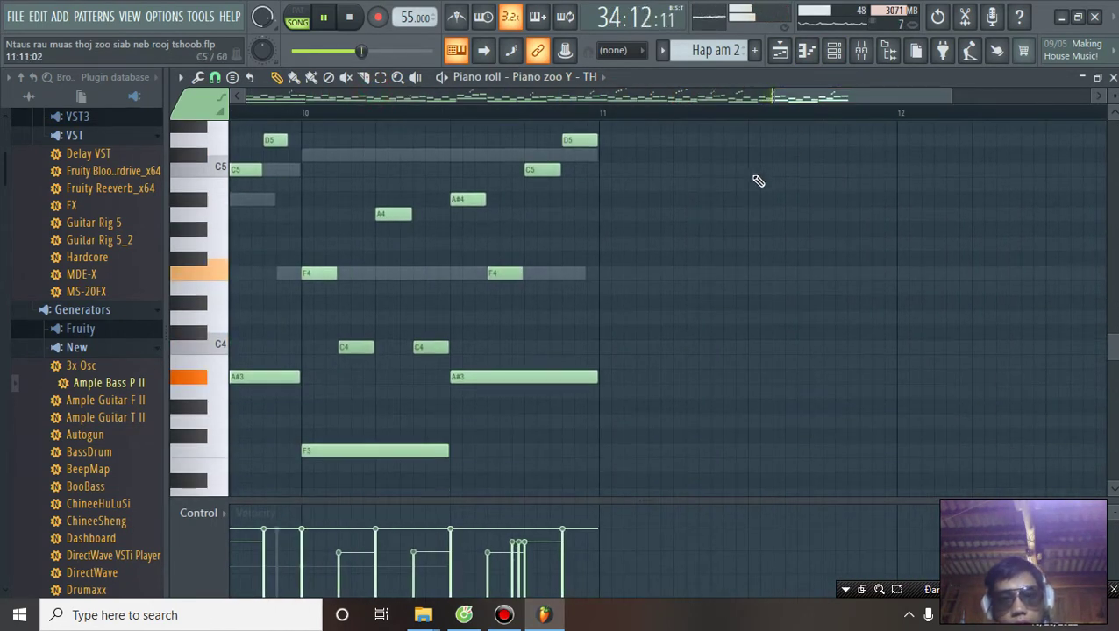
{"action": "scroll", "coordinate": [474, 185], "scroll_direction": "up", "scroll_amount": 5}
Try removing the piano notes in the second half of bar 10, play back, and undo the deletion
{"action": "key", "text": "space"}
{"action": "left_click_drag", "start_coordinate": [464, 164], "coordinate": [706, 484]}
{"action": "key", "text": "Delete"}
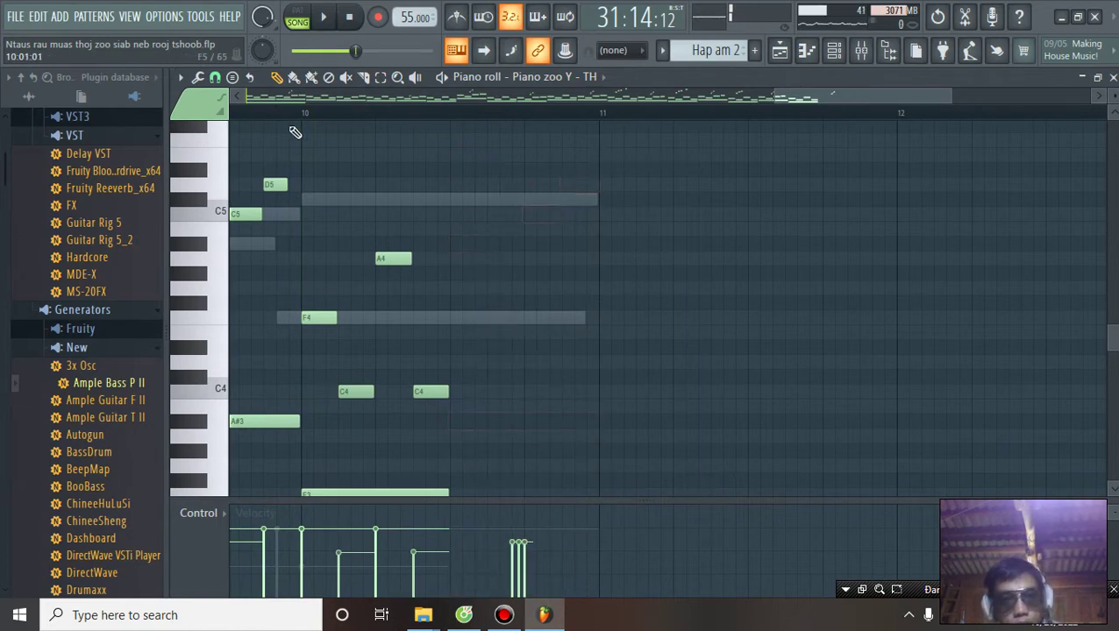
{"action": "left_click", "coordinate": [282, 114]}
{"action": "scroll", "coordinate": [362, 213], "scroll_direction": "down", "scroll_amount": 3}
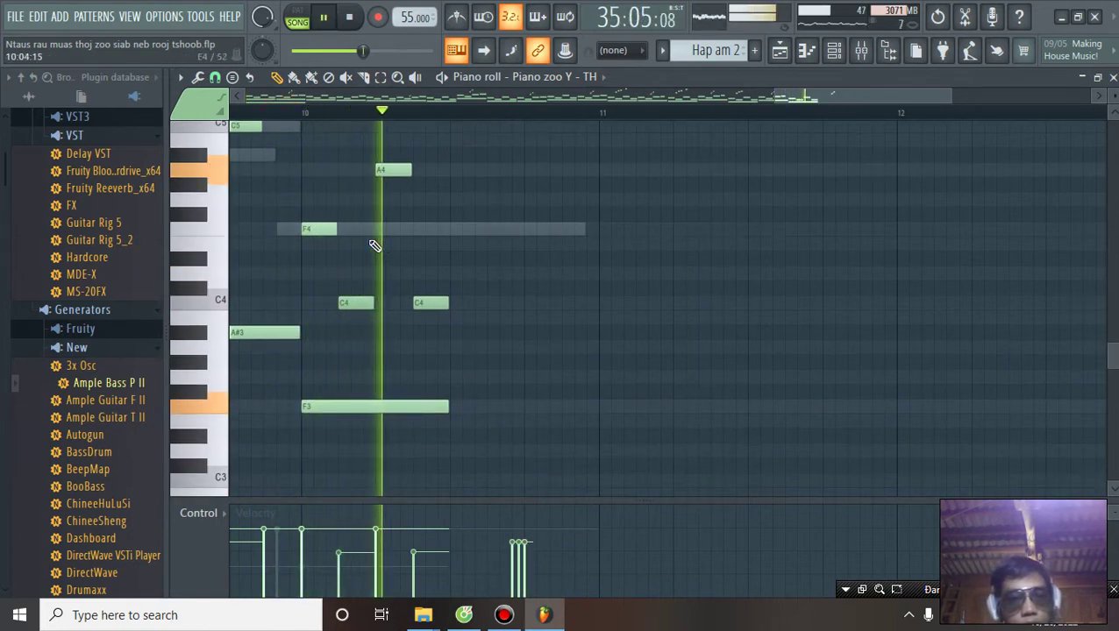
{"action": "key", "text": "space"}
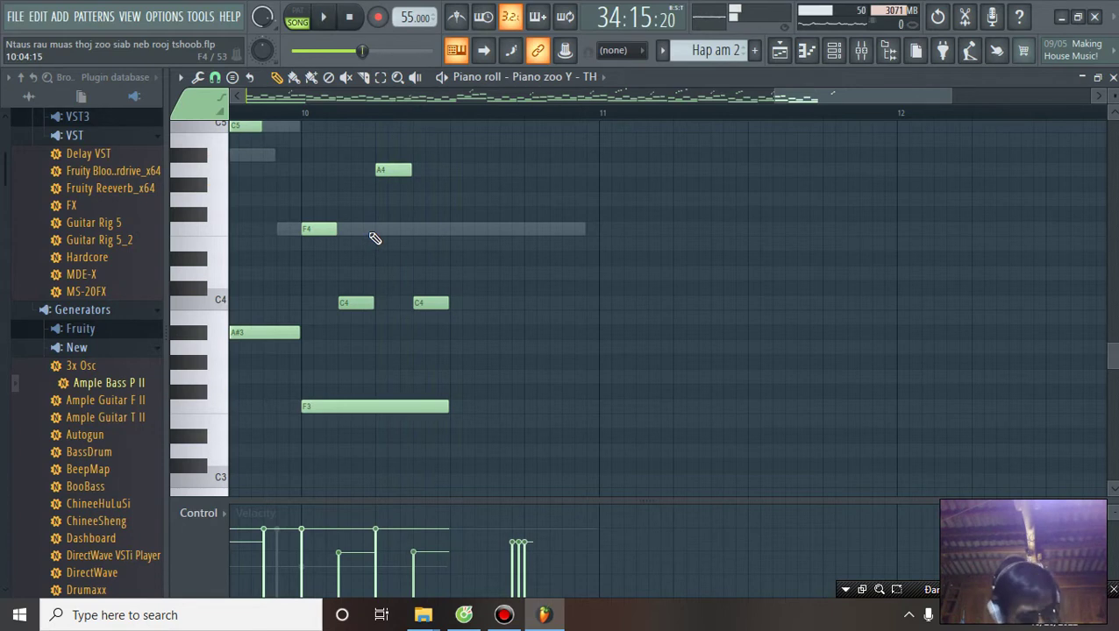
{"action": "key", "text": "ctrl+z"}
Transpose the main piano notes in the second half of bar 10 down five semitones, putting the bass on F3, and play back
{"action": "left_click_drag", "start_coordinate": [481, 336], "coordinate": [483, 413]}
{"action": "key", "text": "space"}
{"action": "right_click", "coordinate": [505, 171]}
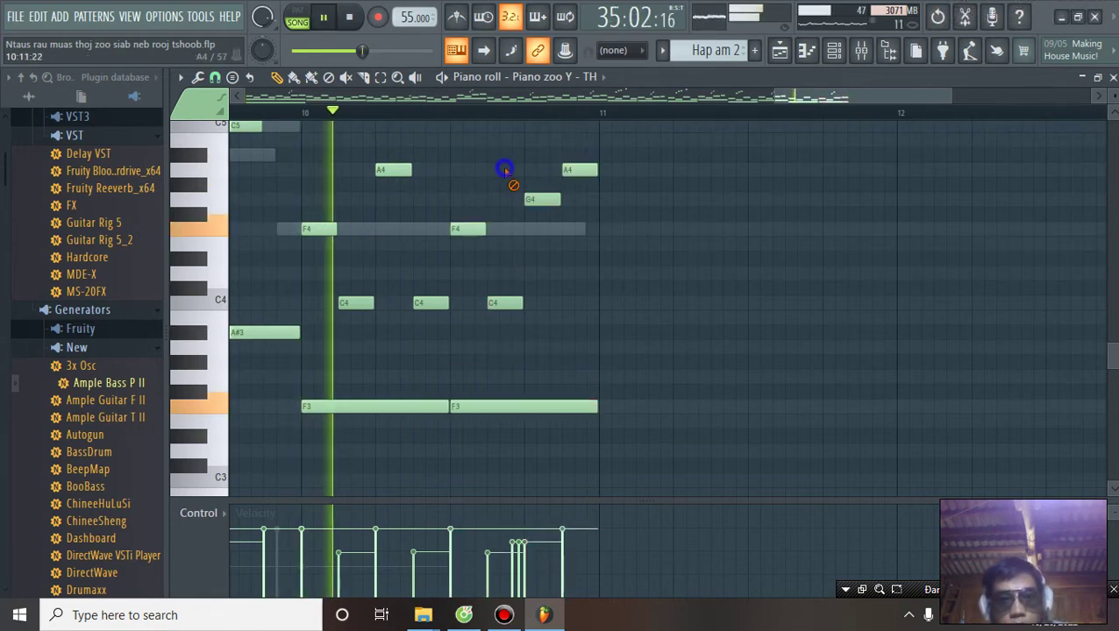
{"action": "key", "text": "space"}
{"action": "left_click", "coordinate": [476, 234]}
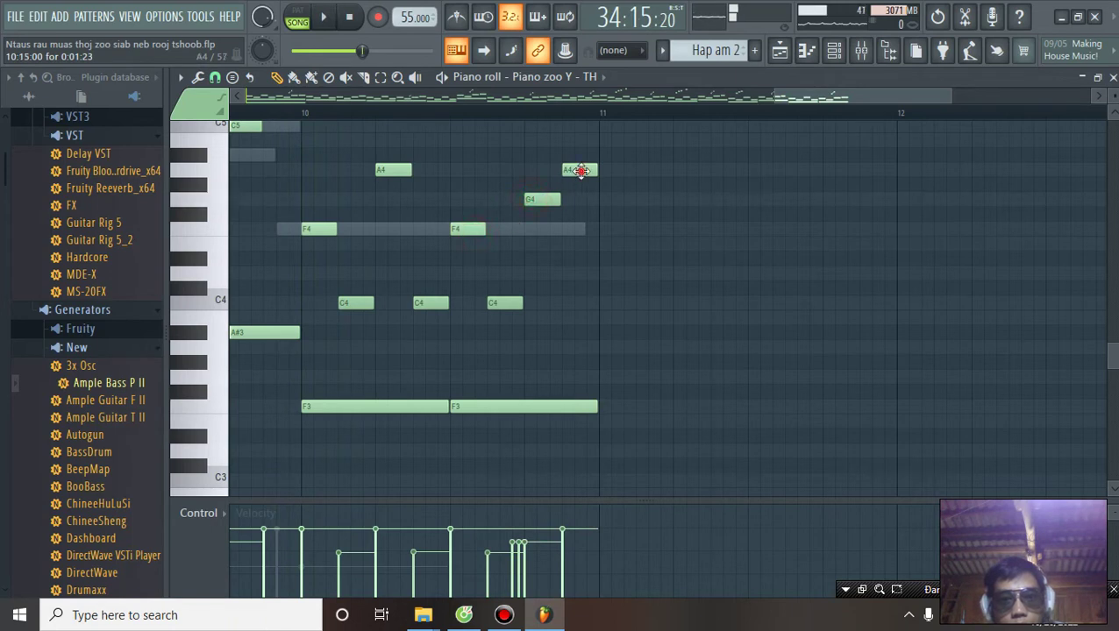
Play the revised piano part from just before bar 10 and save the project
{"action": "left_click", "coordinate": [289, 119]}
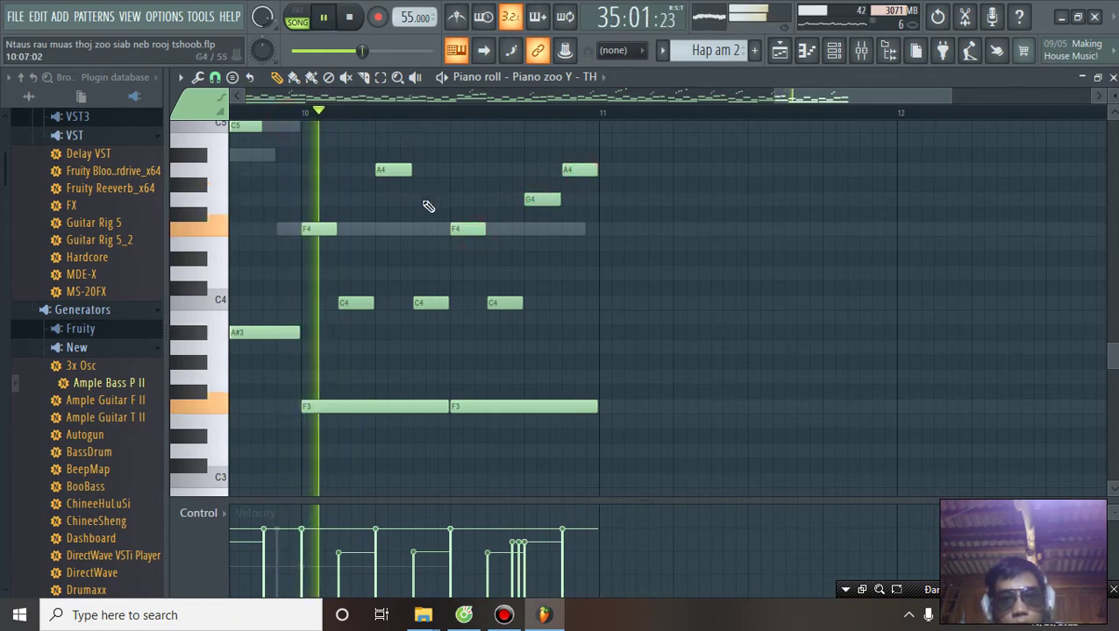
{"action": "left_click", "coordinate": [15, 15]}
{"action": "left_click", "coordinate": [55, 93]}
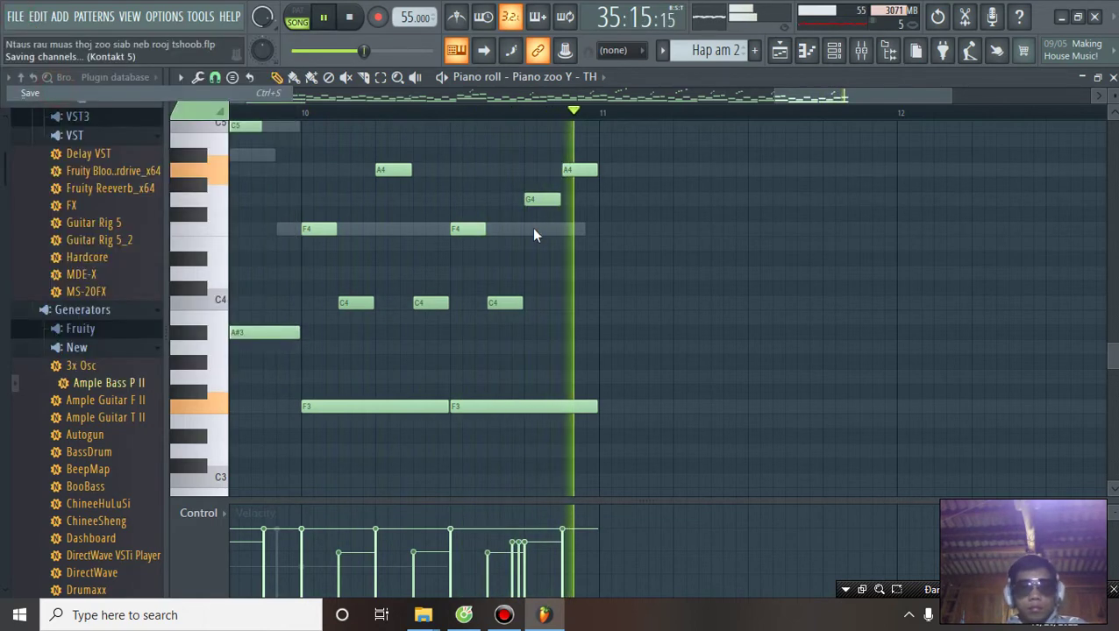
Lower the three very short high piano notes in bar 10 to B4, D#5 and F#5, and play back
{"action": "scroll", "coordinate": [531, 219], "scroll_direction": "up", "scroll_amount": 3}
{"action": "scroll", "coordinate": [538, 226], "scroll_direction": "up", "scroll_amount": 1}
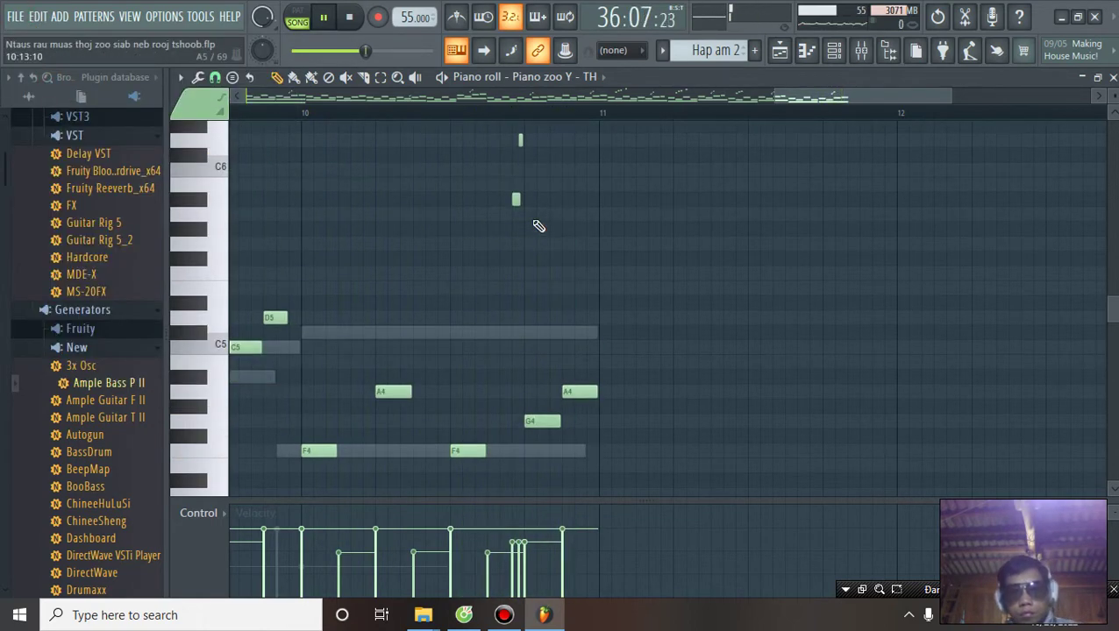
{"action": "scroll", "coordinate": [538, 226], "scroll_direction": "up", "scroll_amount": 3}
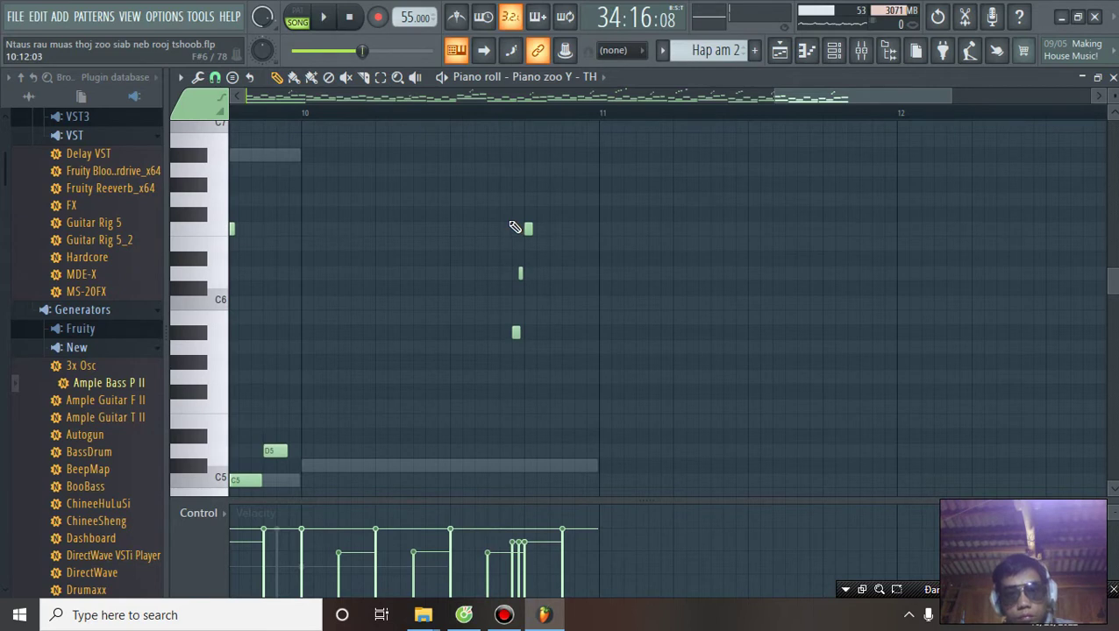
{"action": "left_click_drag", "start_coordinate": [513, 232], "coordinate": [562, 347]}
{"action": "scroll", "coordinate": [547, 347], "scroll_direction": "down", "scroll_amount": 4}
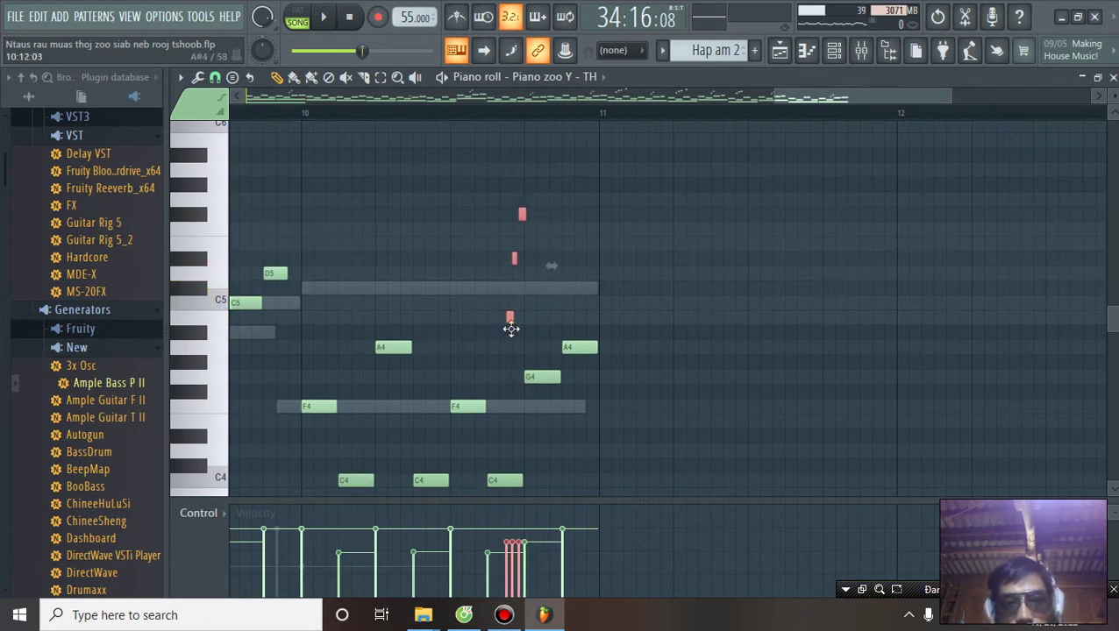
{"action": "left_click", "coordinate": [463, 120]}
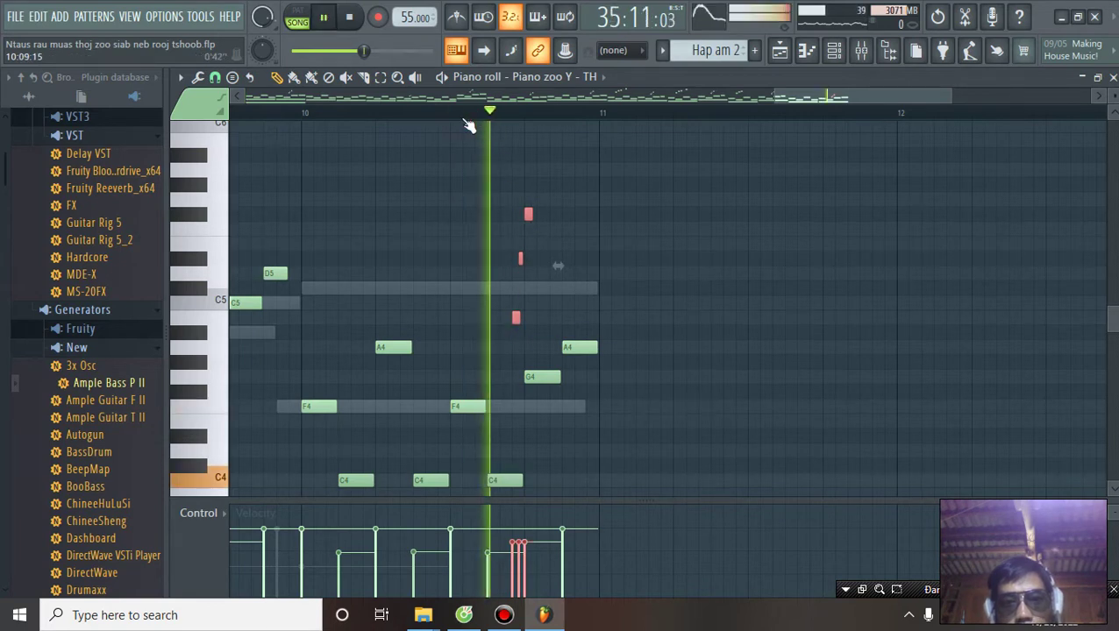
{"action": "left_click", "coordinate": [299, 112]}
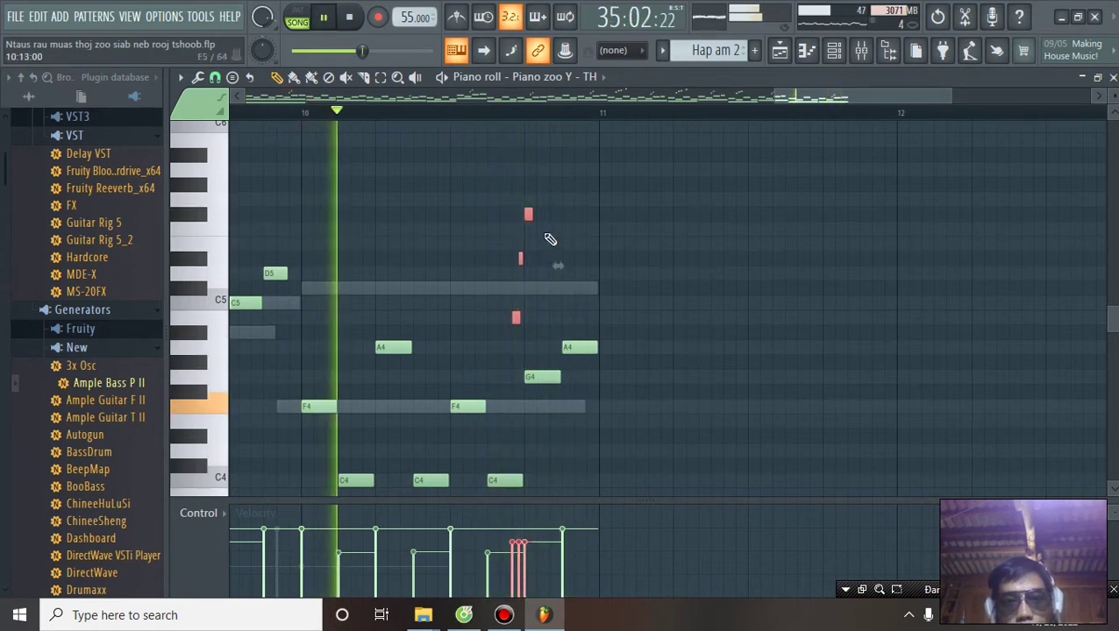
{"action": "scroll", "coordinate": [583, 311], "scroll_direction": "down", "scroll_amount": 2}
{"action": "scroll", "coordinate": [571, 305], "scroll_direction": "up", "scroll_amount": 2}
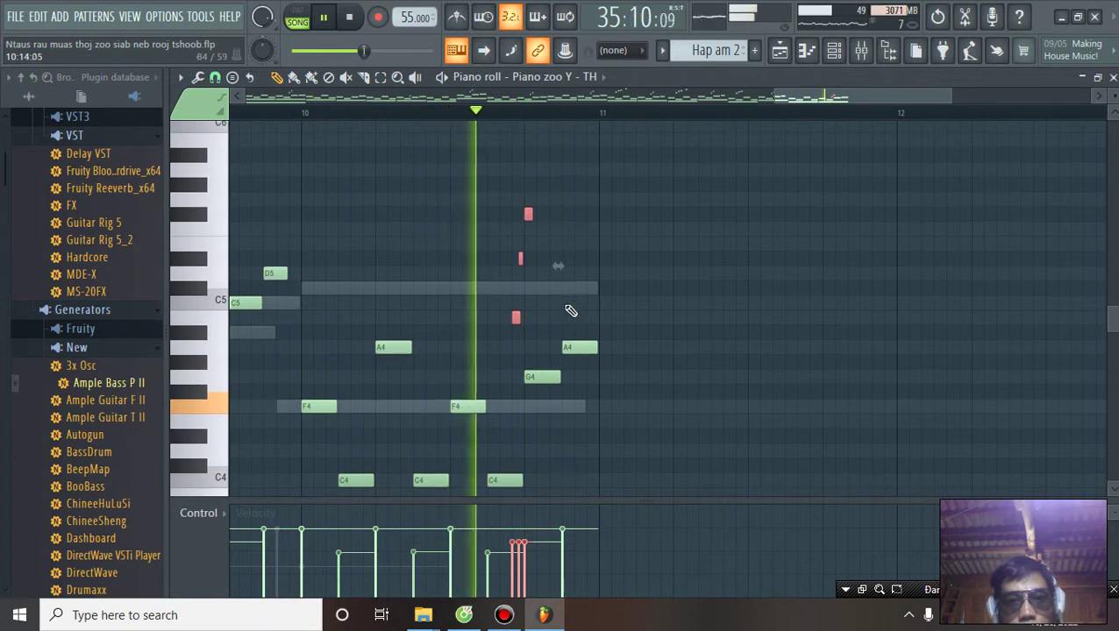
Raise the three short selected piano notes in bar 10 to F5, A5 and C6, and play back
{"action": "key", "text": "space"}
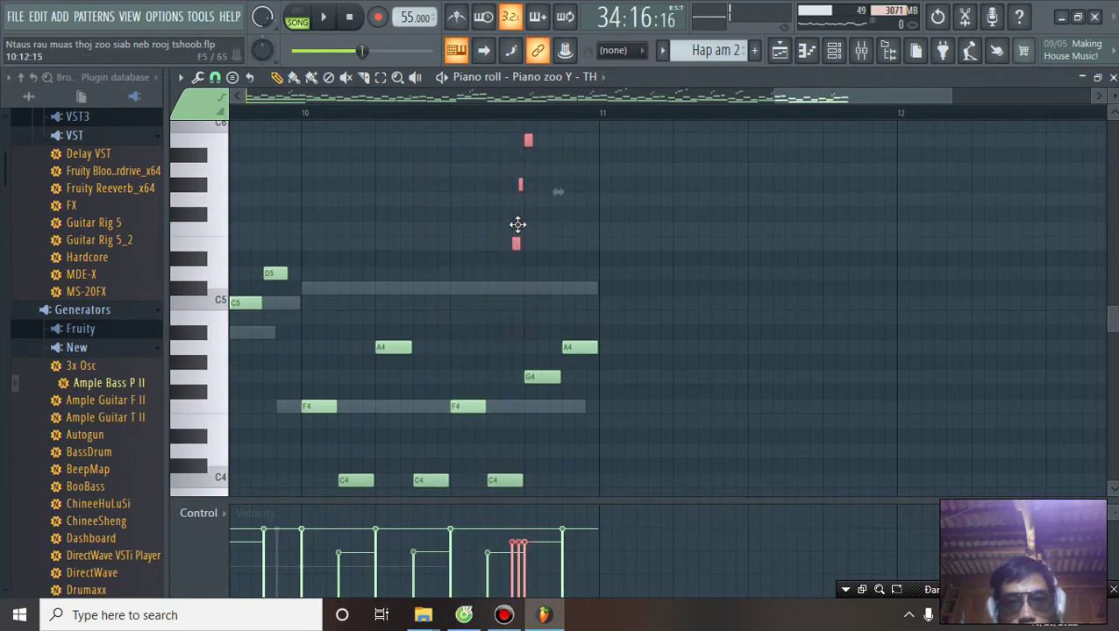
{"action": "key", "text": "space"}
{"action": "scroll", "coordinate": [527, 246], "scroll_direction": "up", "scroll_amount": 1}
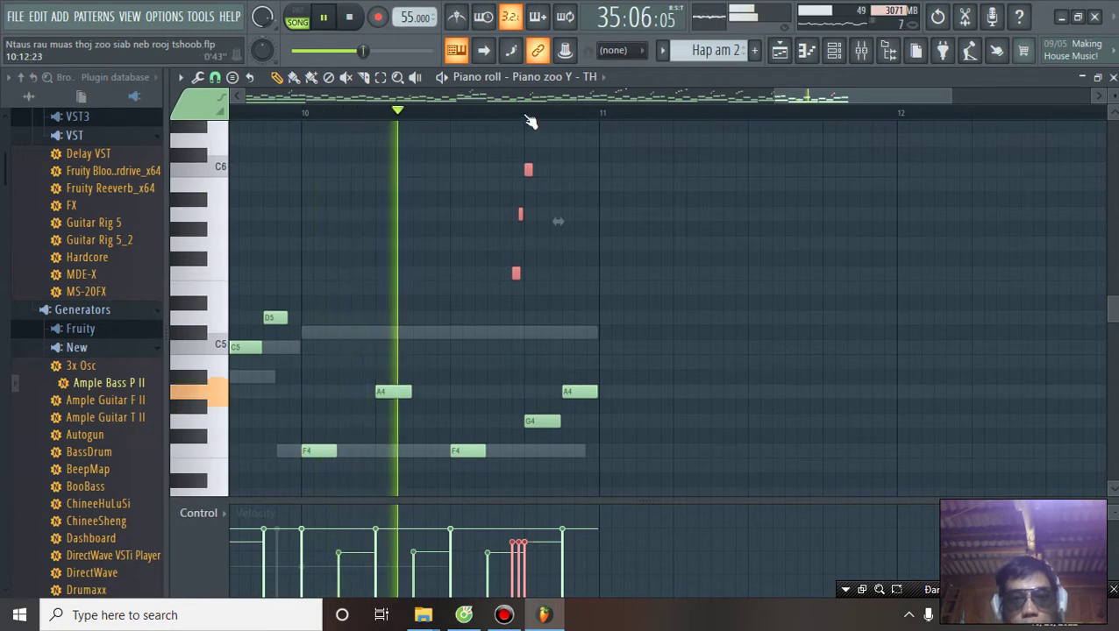
Play back the revised piano notes in bar 10, save the project, and close the piano roll
{"action": "scroll", "coordinate": [530, 121], "scroll_direction": "up", "scroll_amount": 3}
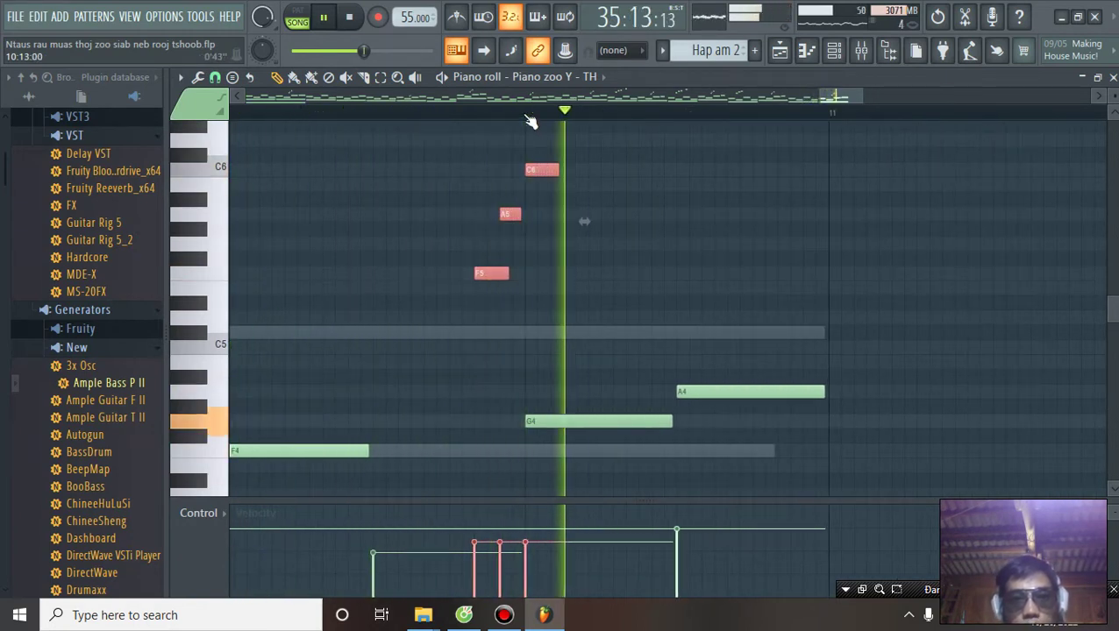
{"action": "scroll", "coordinate": [531, 121], "scroll_direction": "down", "scroll_amount": 3}
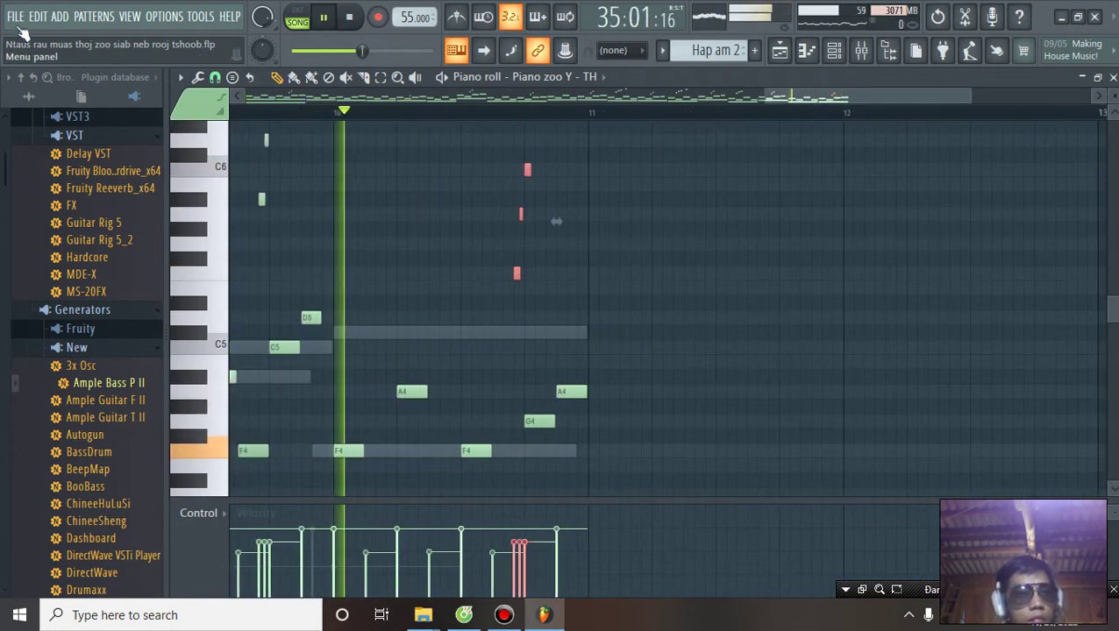
{"action": "left_click", "coordinate": [14, 17]}
{"action": "left_click", "coordinate": [38, 93]}
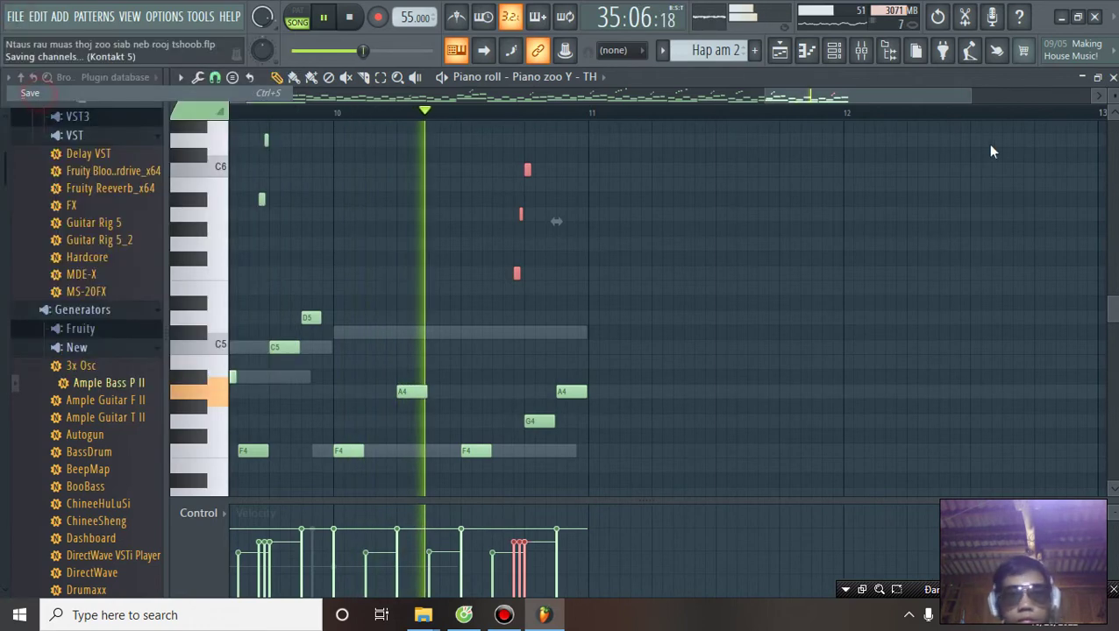
{"action": "key", "text": "space"}
{"action": "left_click", "coordinate": [1112, 78]}
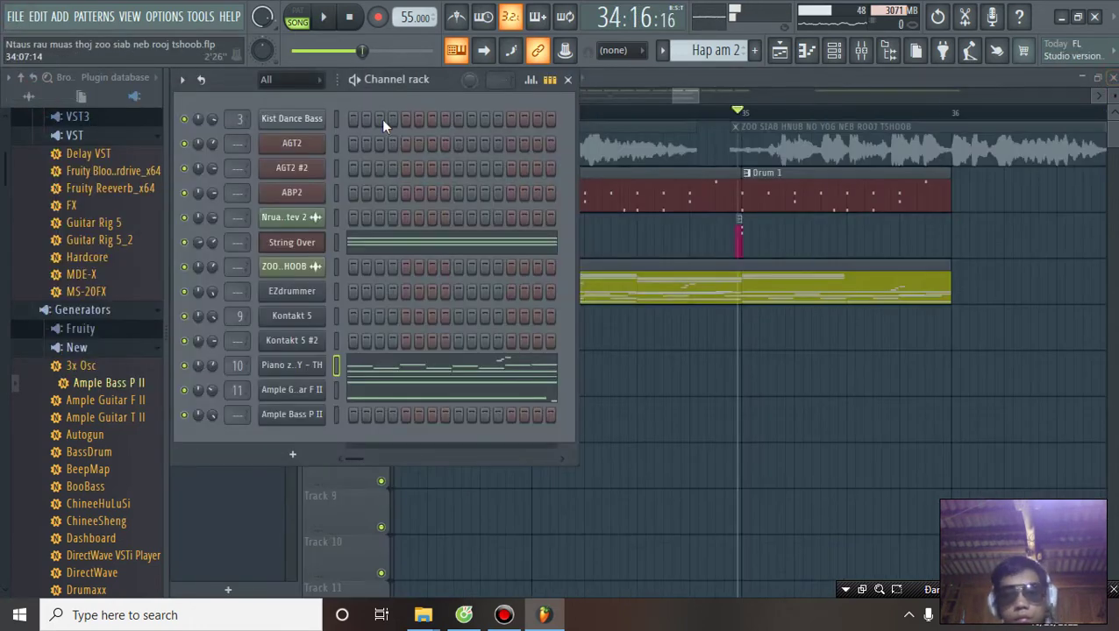
Play the arrangement from the start of bar 25 and check the instrument channels of the Hap am 2 pattern
{"action": "left_click", "coordinate": [682, 97]}
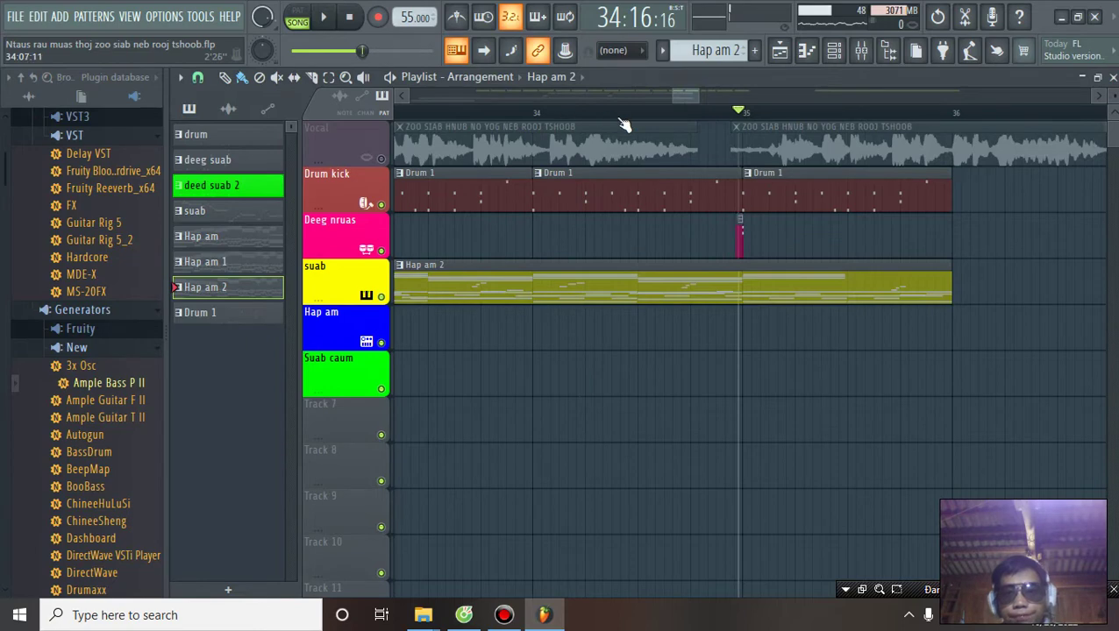
{"action": "scroll", "coordinate": [620, 121], "scroll_direction": "down", "scroll_amount": 10}
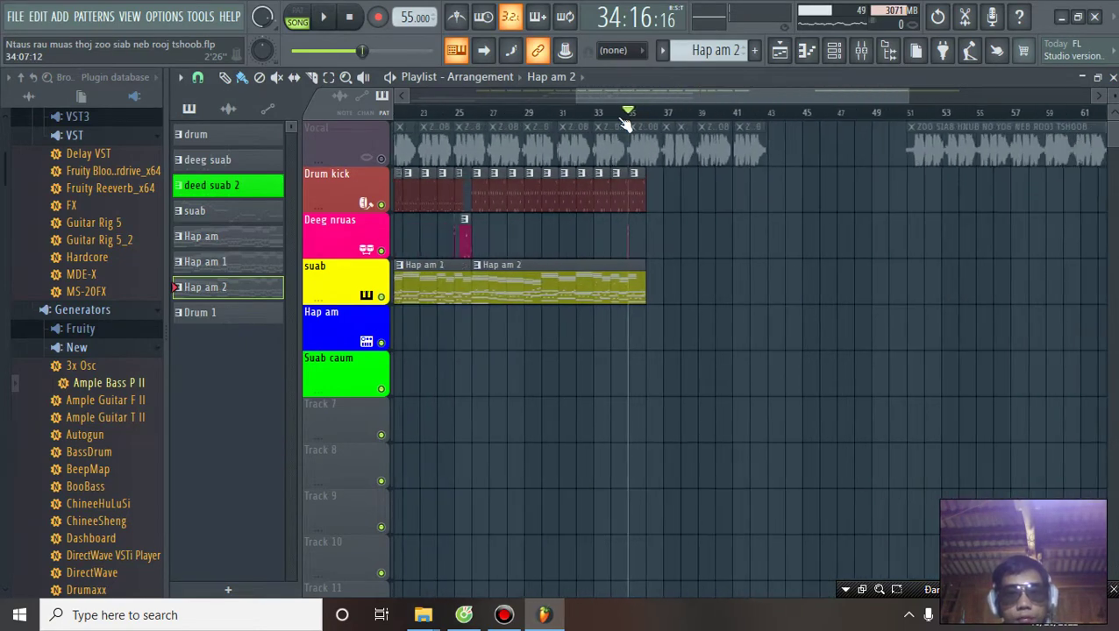
{"action": "key", "text": "space"}
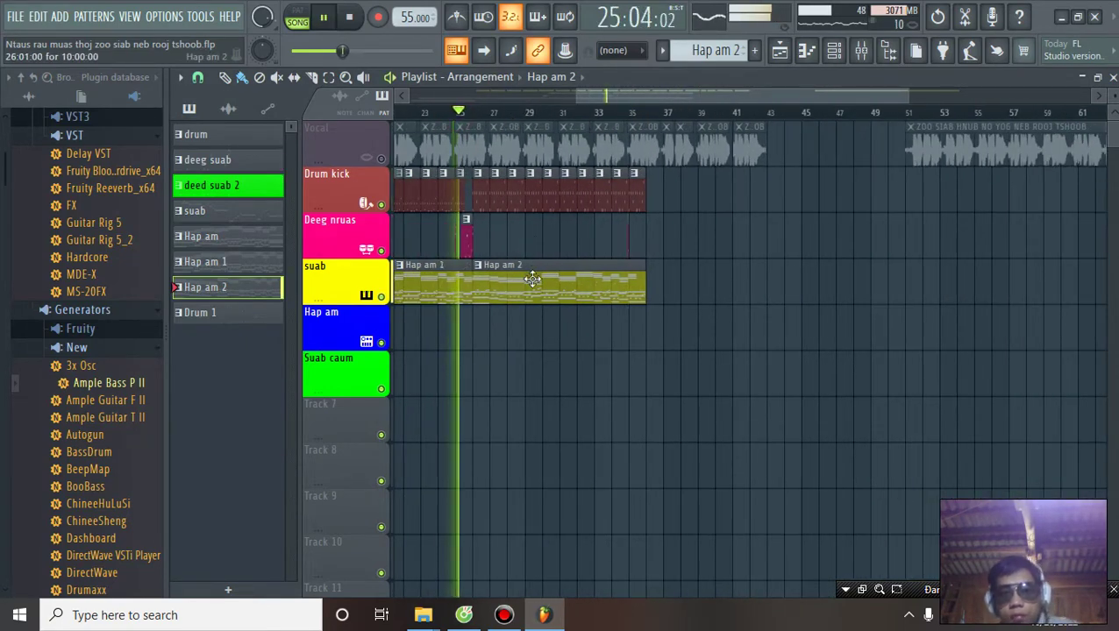
{"action": "left_click", "coordinate": [834, 50]}
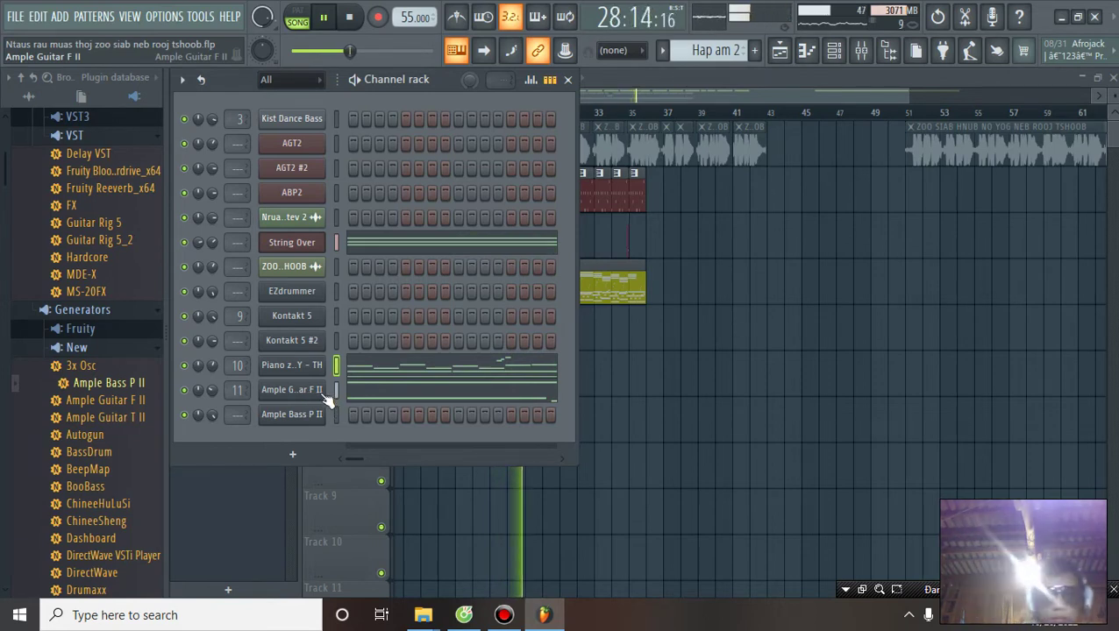
{"action": "key", "text": "space"}
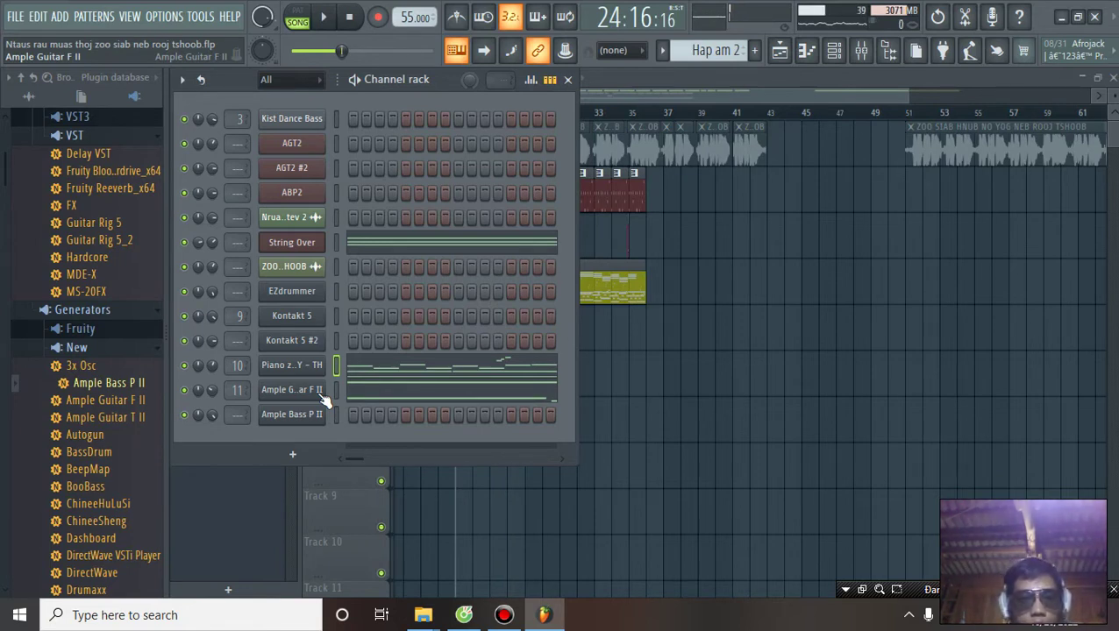
{"action": "key", "text": "space"}
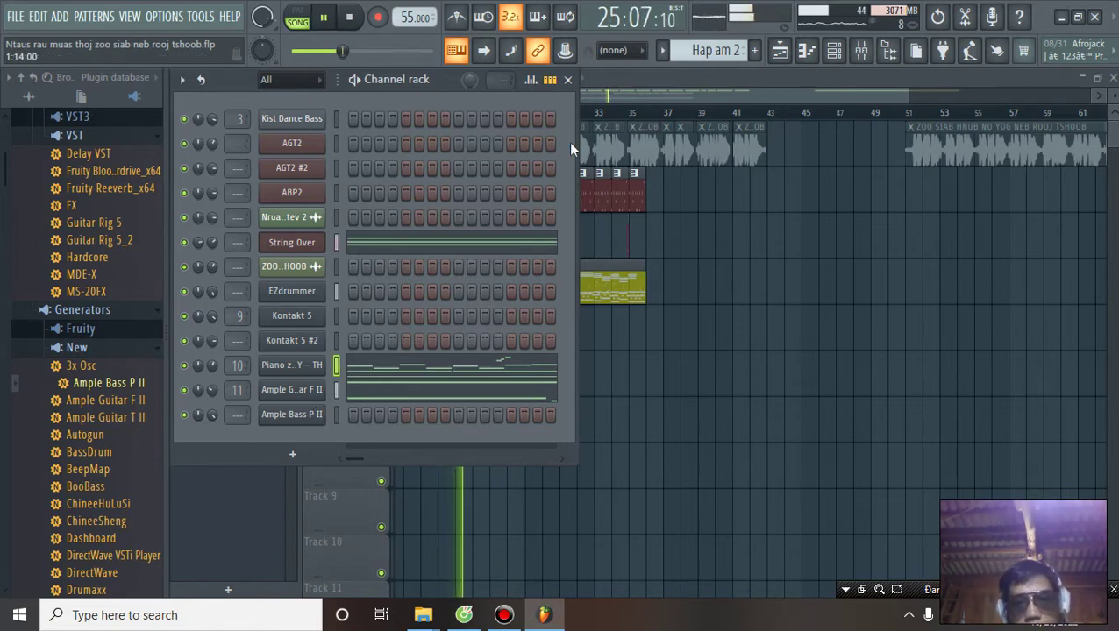
Copy the Ample Bass P II notes from the Hap am 1 pattern
{"action": "left_click", "coordinate": [709, 88]}
{"action": "left_click", "coordinate": [229, 263]}
{"action": "left_click", "coordinate": [832, 50]}
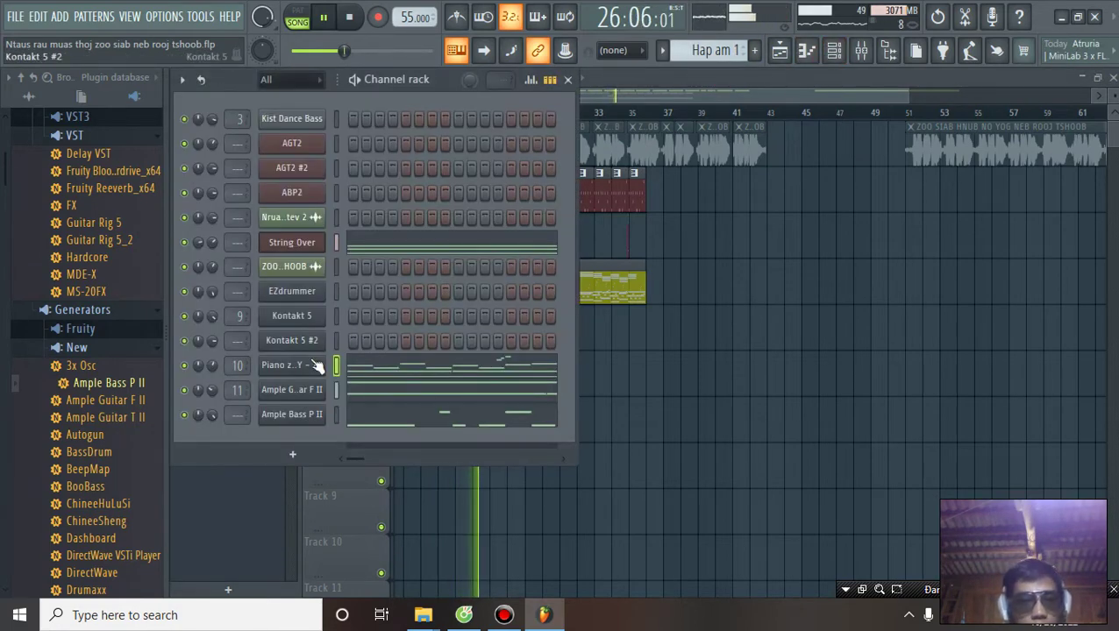
{"action": "right_click", "coordinate": [313, 419]}
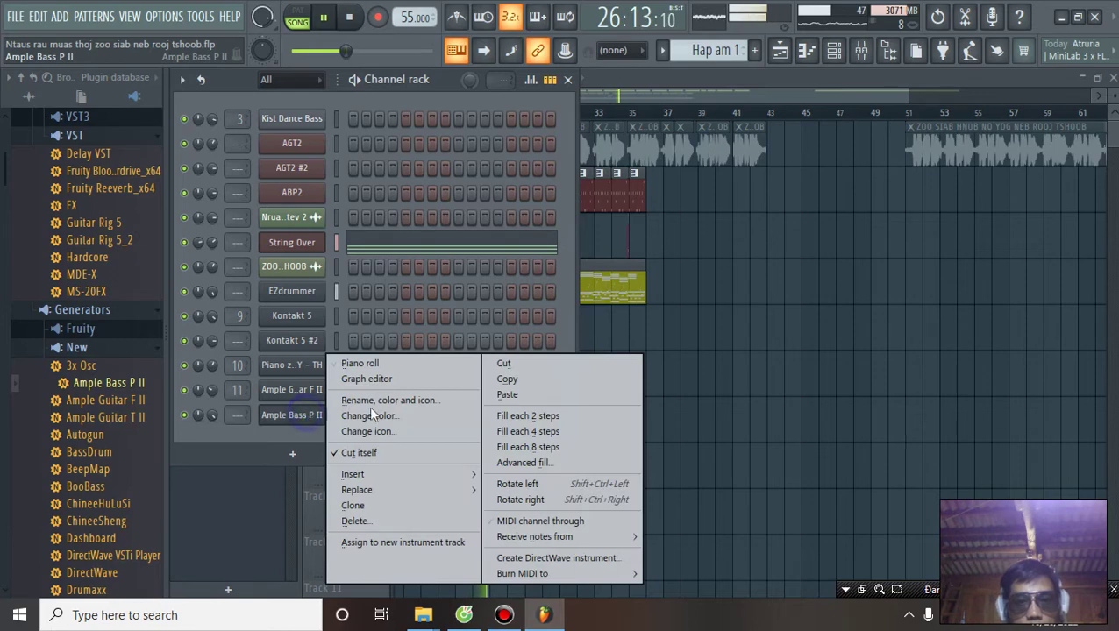
{"action": "left_click", "coordinate": [543, 378]}
{"action": "left_click", "coordinate": [817, 101]}
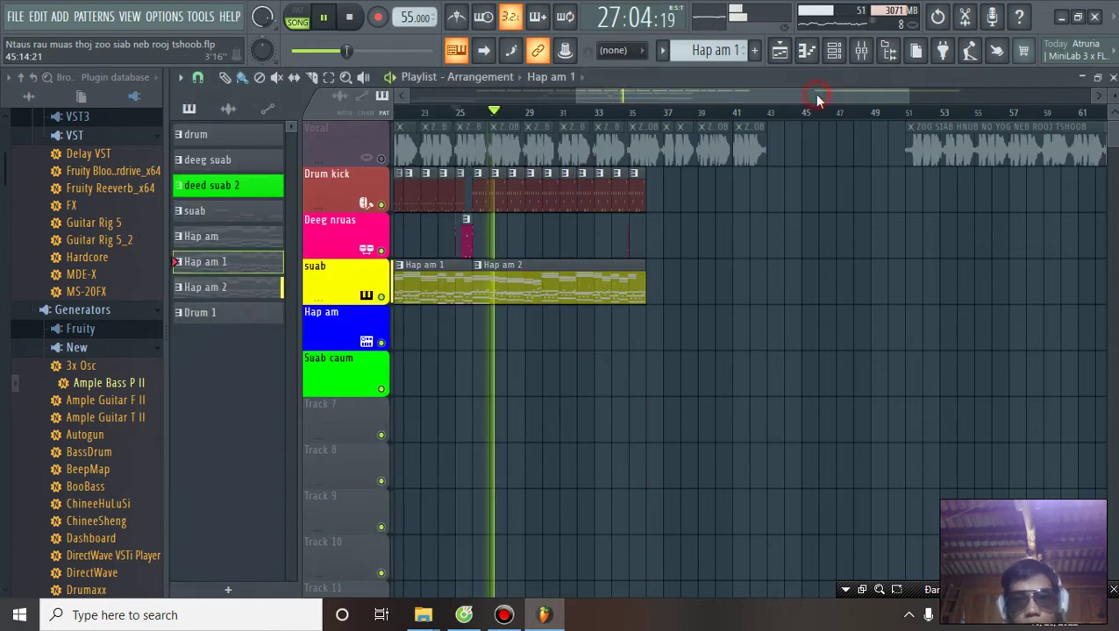
{"action": "left_click", "coordinate": [224, 312]}
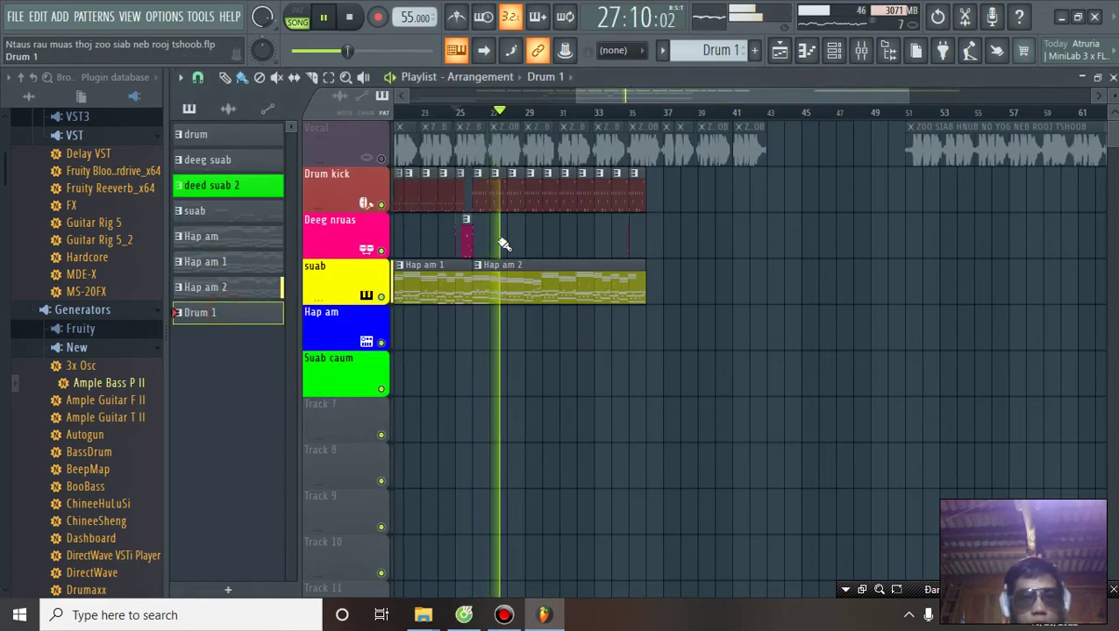
{"action": "left_click", "coordinate": [834, 57]}
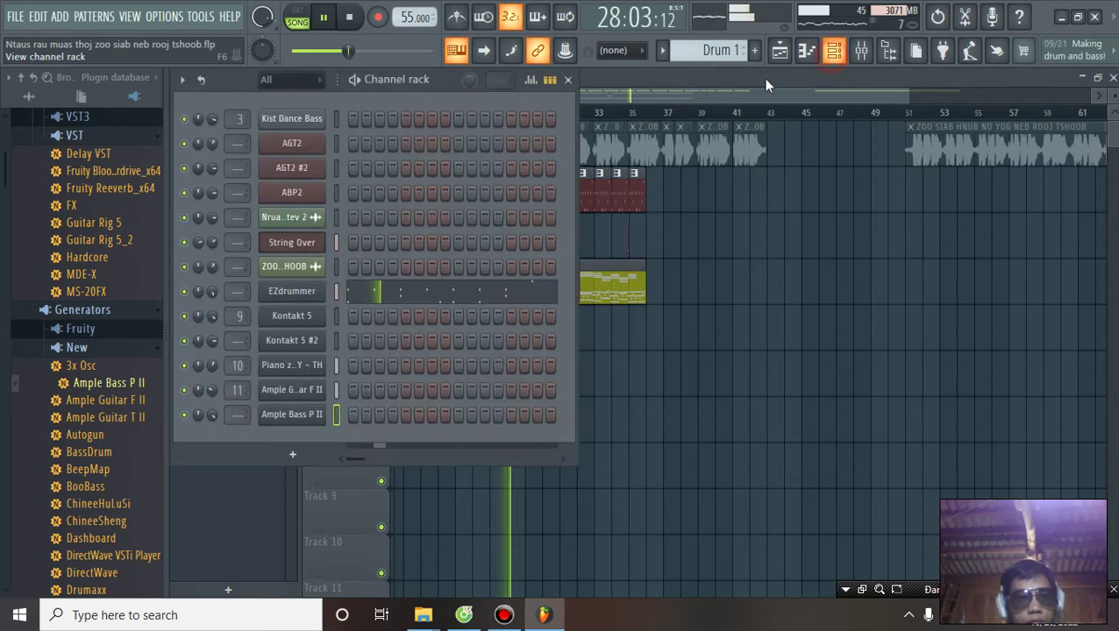
{"action": "key", "text": "space"}
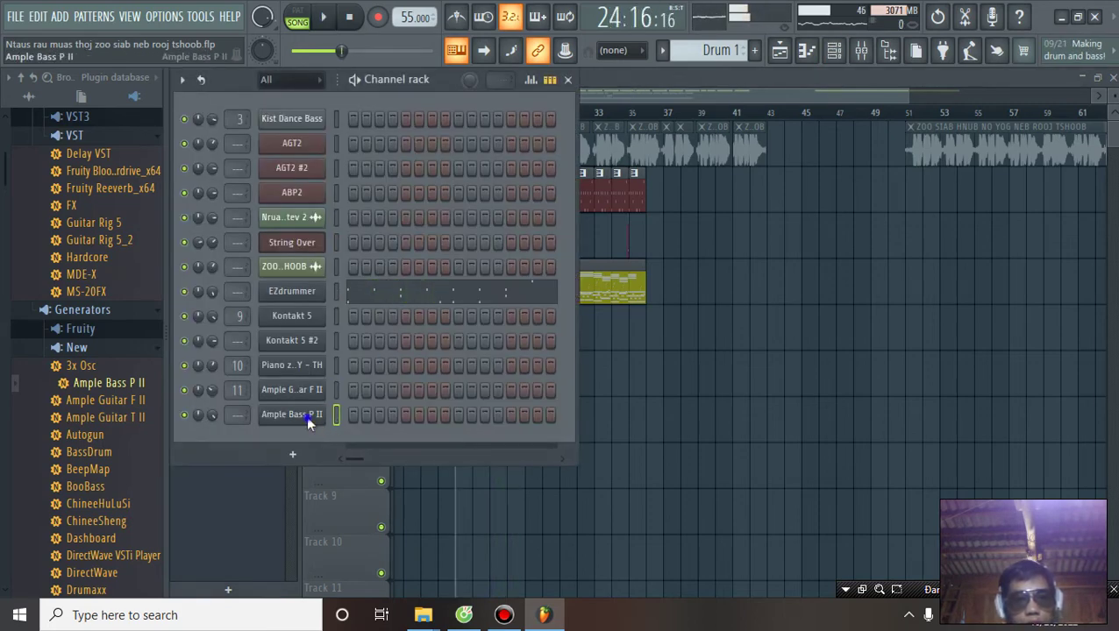
{"action": "right_click", "coordinate": [314, 418]}
{"action": "left_click", "coordinate": [719, 100]}
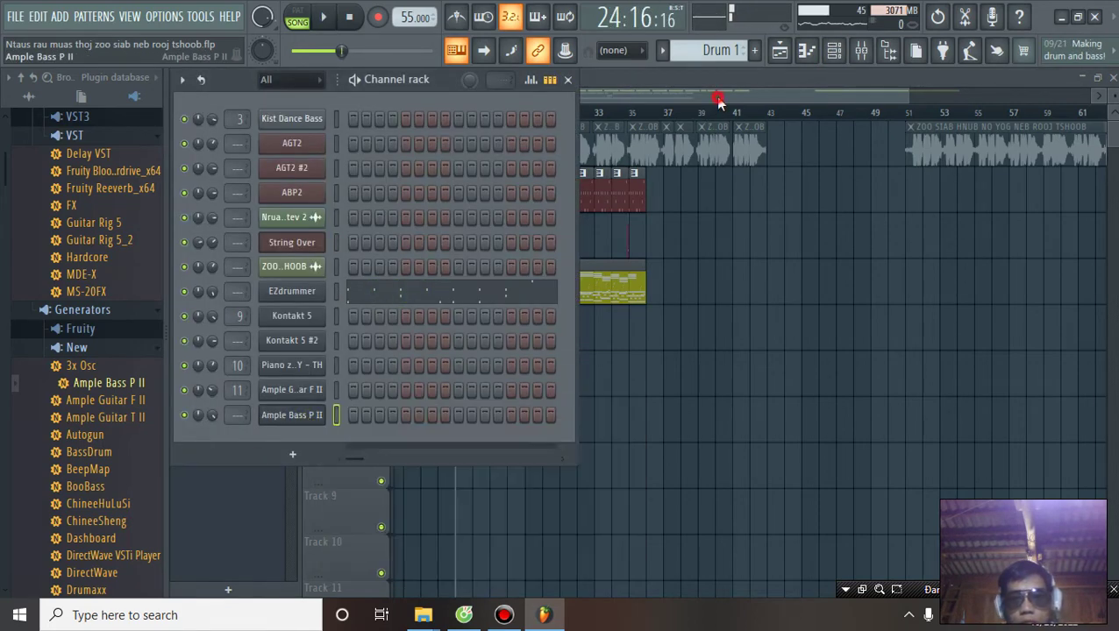
Paste the copied bass notes into the Ample Bass P II channel of the Hap am 2 pattern
{"action": "left_click", "coordinate": [719, 100]}
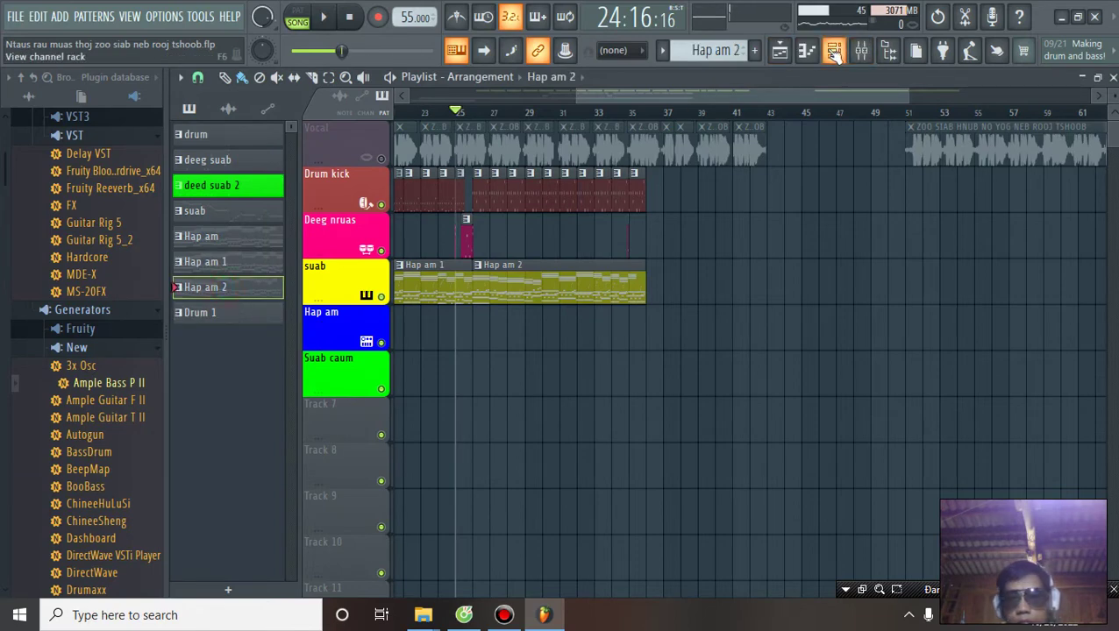
{"action": "left_click", "coordinate": [834, 52]}
{"action": "right_click", "coordinate": [314, 417]}
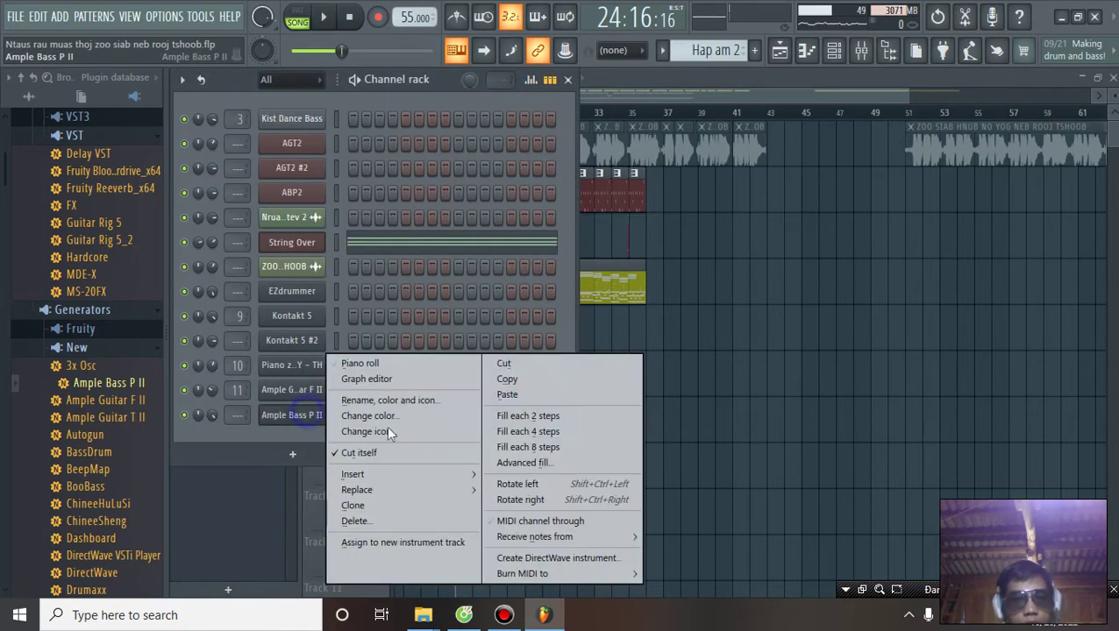
{"action": "left_click", "coordinate": [527, 399]}
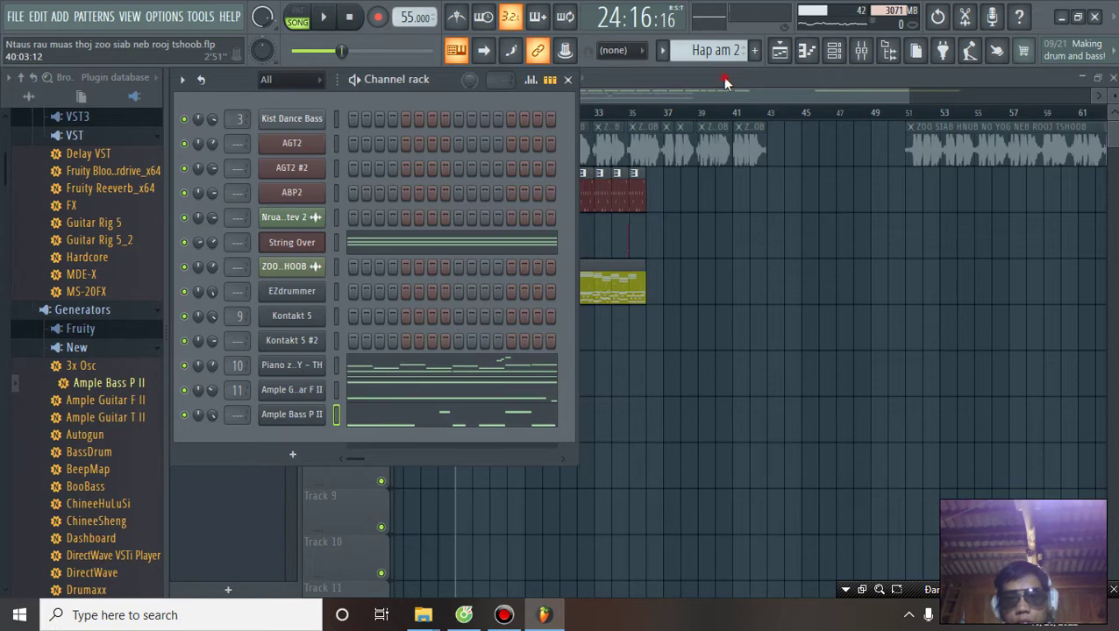
{"action": "left_click", "coordinate": [722, 77]}
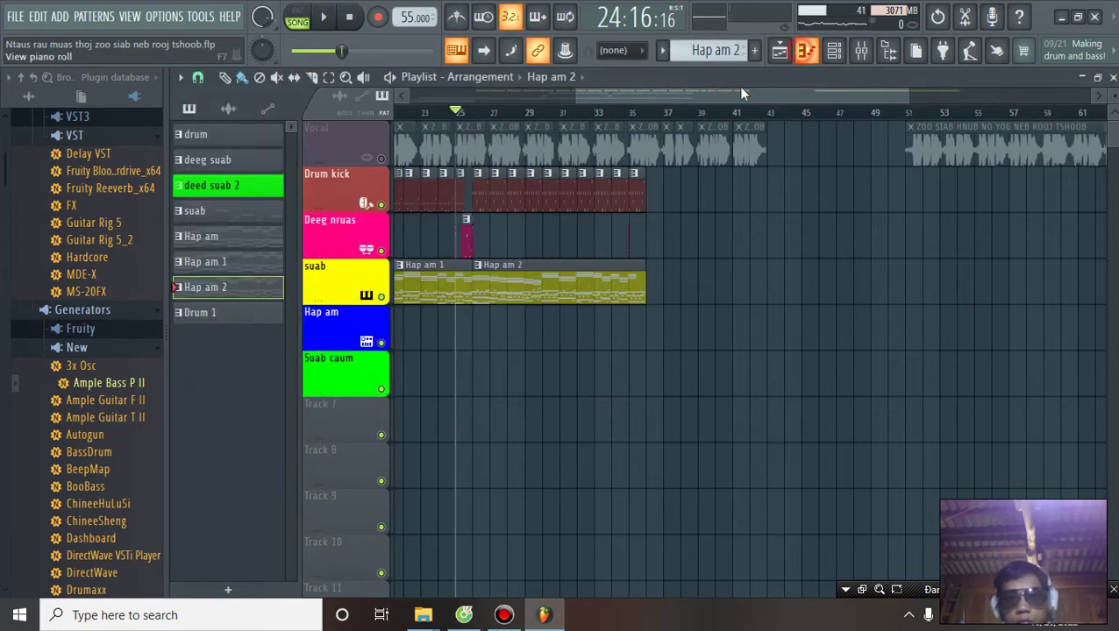
Open the pasted bass notes for editing and transpose bar 1 up nine semitones, putting the main notes on D4
{"action": "left_click", "coordinate": [805, 52]}
{"action": "scroll", "coordinate": [375, 237], "scroll_direction": "down", "scroll_amount": 6}
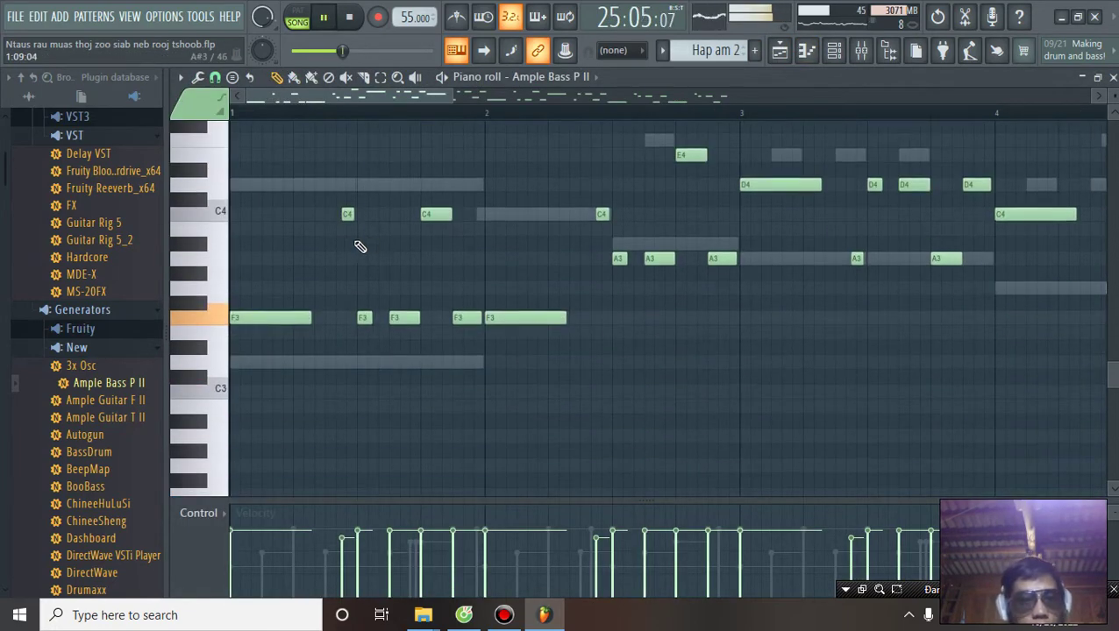
{"action": "left_click_drag", "start_coordinate": [461, 191], "coordinate": [235, 368]}
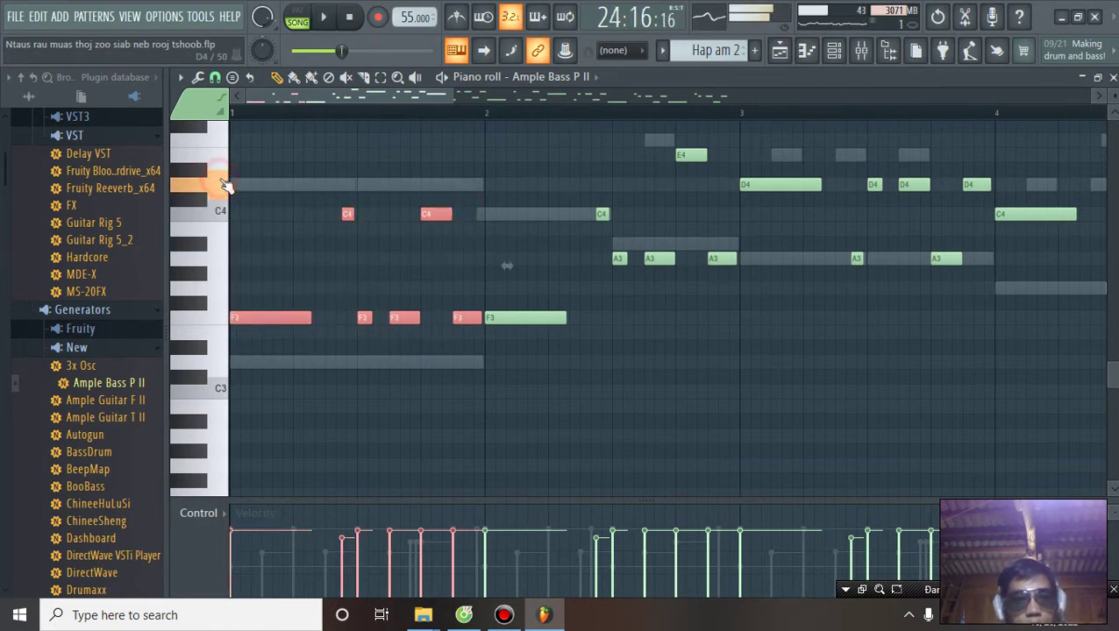
{"action": "left_click_drag", "start_coordinate": [256, 319], "coordinate": [267, 273]}
Lower the two high bass notes in bar 1 one octave to A3 and play back
{"action": "left_click_drag", "start_coordinate": [321, 175], "coordinate": [452, 180]}
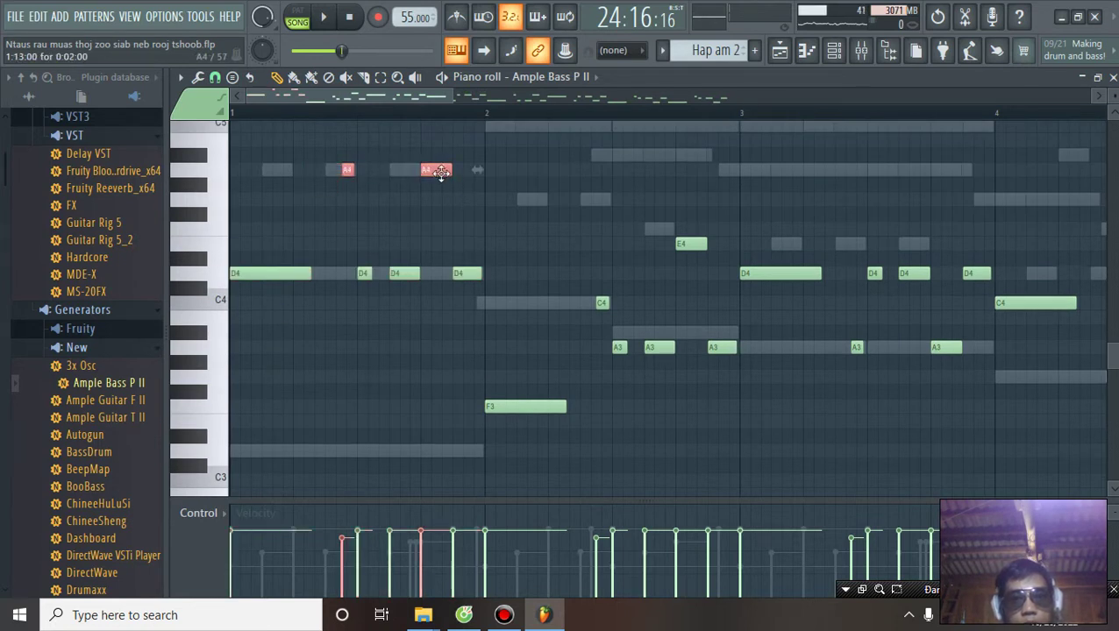
{"action": "scroll", "coordinate": [440, 172], "scroll_direction": "down", "scroll_amount": 4}
{"action": "left_click_drag", "start_coordinate": [440, 173], "coordinate": [440, 172]}
{"action": "key", "text": "space"}
{"action": "scroll", "coordinate": [457, 186], "scroll_direction": "up", "scroll_amount": 4}
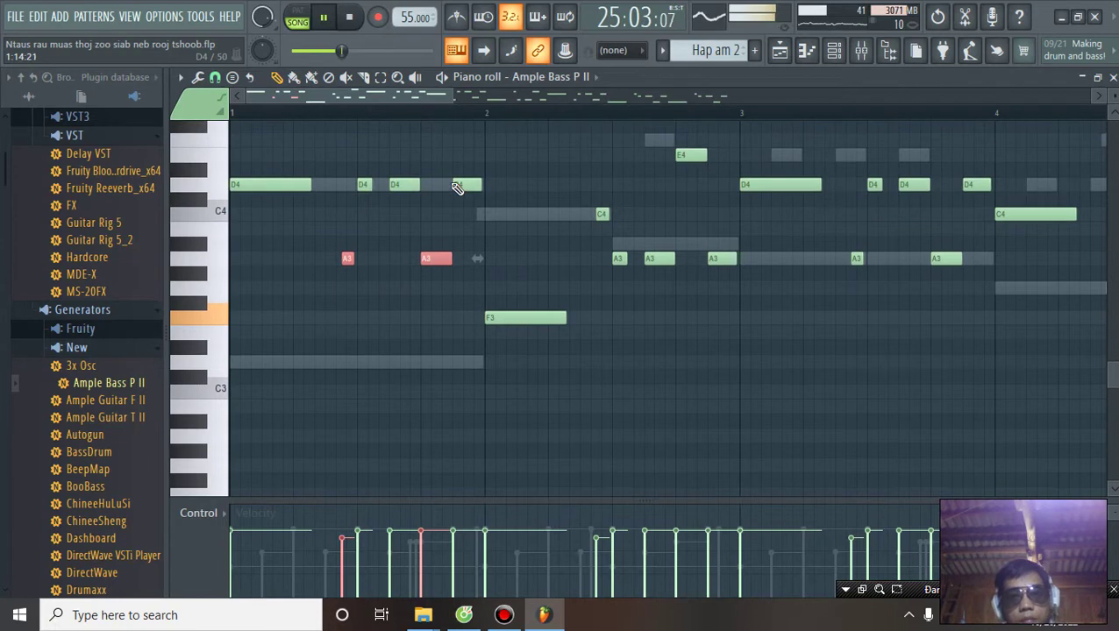
Transpose the bass notes in the first half of bar 2 up seven semitones to C4 and G4, and play back
{"action": "left_click_drag", "start_coordinate": [510, 294], "coordinate": [578, 445]}
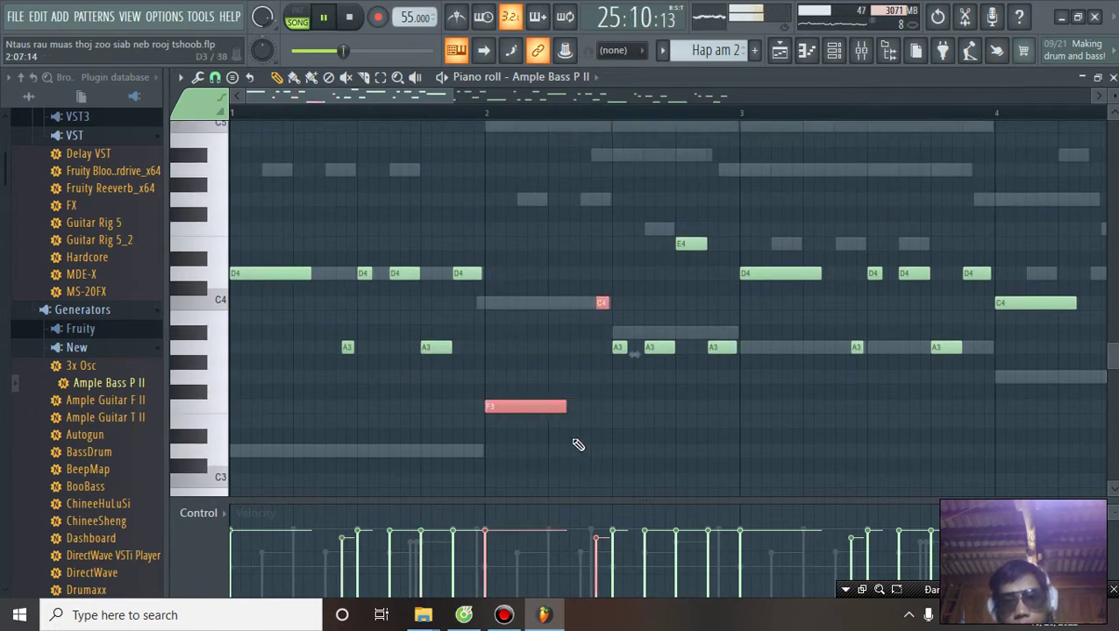
{"action": "left_click_drag", "start_coordinate": [520, 406], "coordinate": [520, 290]}
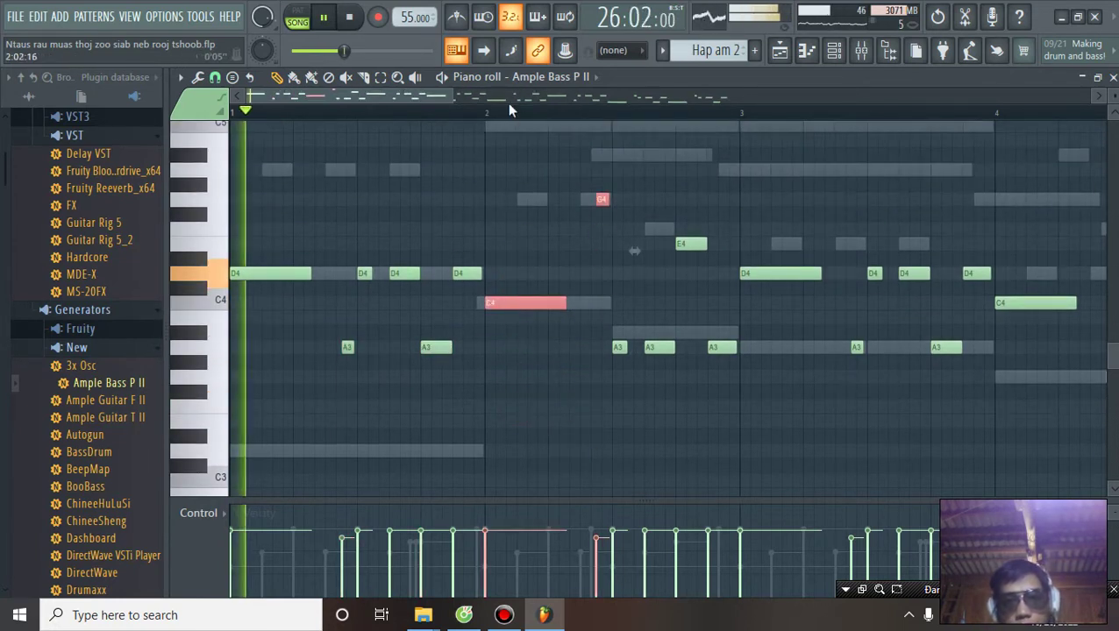
{"action": "scroll", "coordinate": [504, 116], "scroll_direction": "up", "scroll_amount": 2}
{"action": "scroll", "coordinate": [504, 121], "scroll_direction": "down", "scroll_amount": 2}
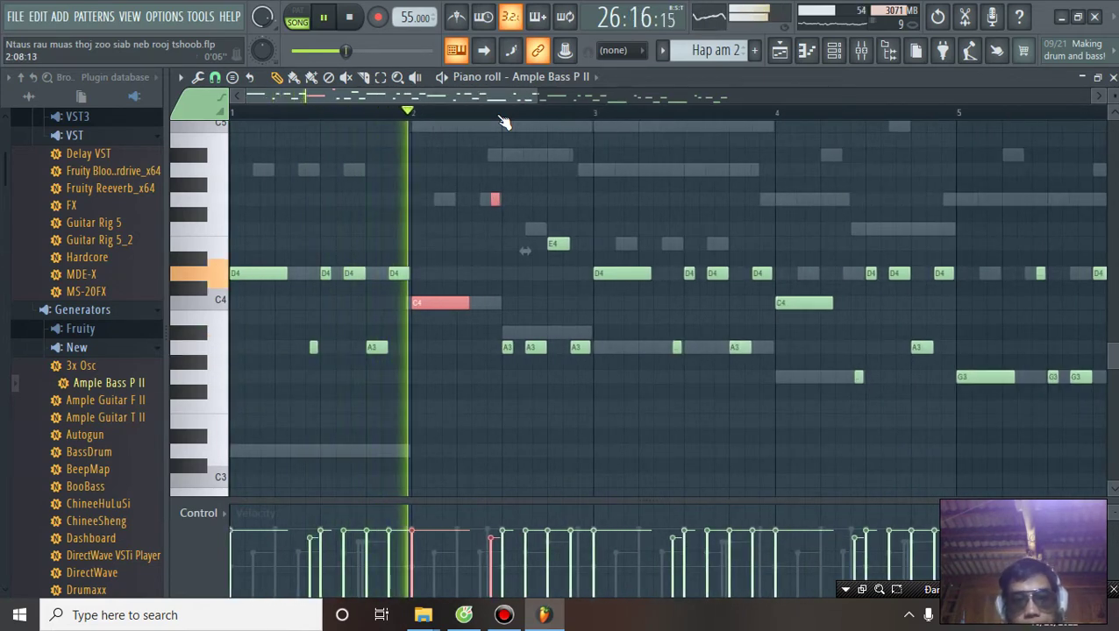
{"action": "scroll", "coordinate": [504, 121], "scroll_direction": "down", "scroll_amount": 1}
{"action": "scroll", "coordinate": [504, 121], "scroll_direction": "up", "scroll_amount": 2}
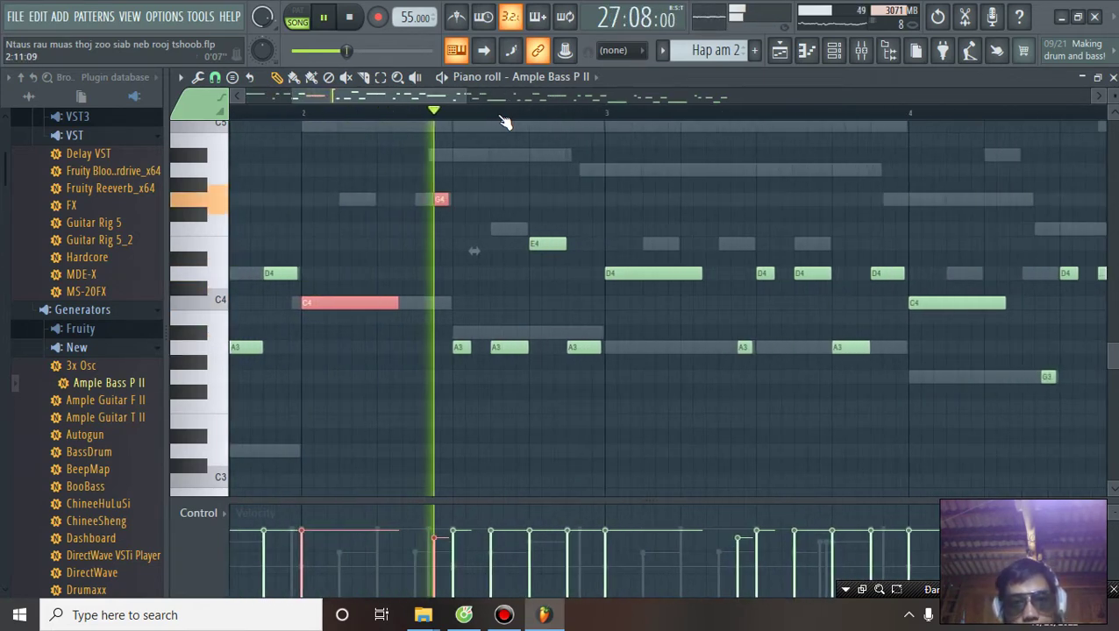
Lower the short G4 bass note in bar 2 to G3, and raise the second-half notes one semitone to A#3 and F4
{"action": "key", "text": "space"}
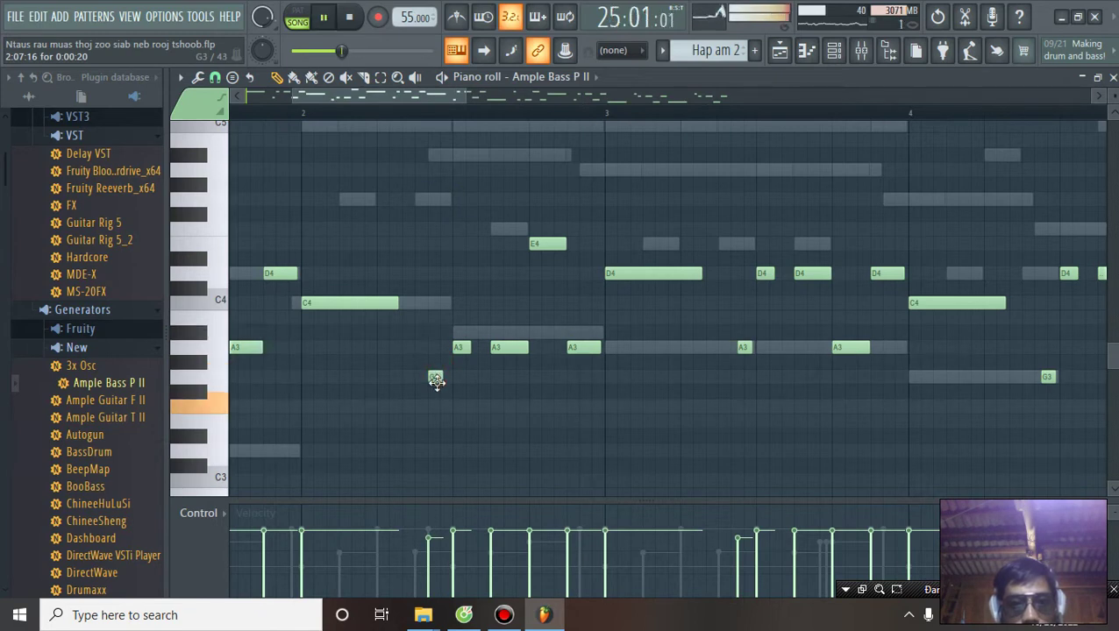
{"action": "left_click_drag", "start_coordinate": [475, 212], "coordinate": [579, 400]}
{"action": "left_click_drag", "start_coordinate": [457, 194], "coordinate": [580, 369]}
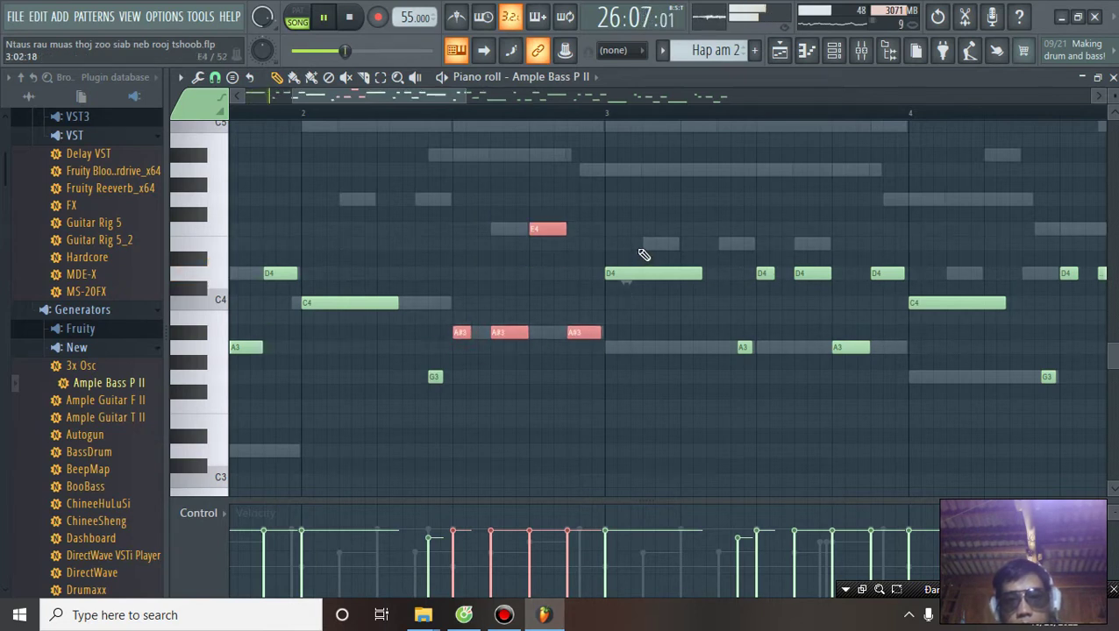
Transpose the bar 3 bass notes down five semitones to A3 and E3, and play back
{"action": "left_click_drag", "start_coordinate": [720, 282], "coordinate": [872, 373]}
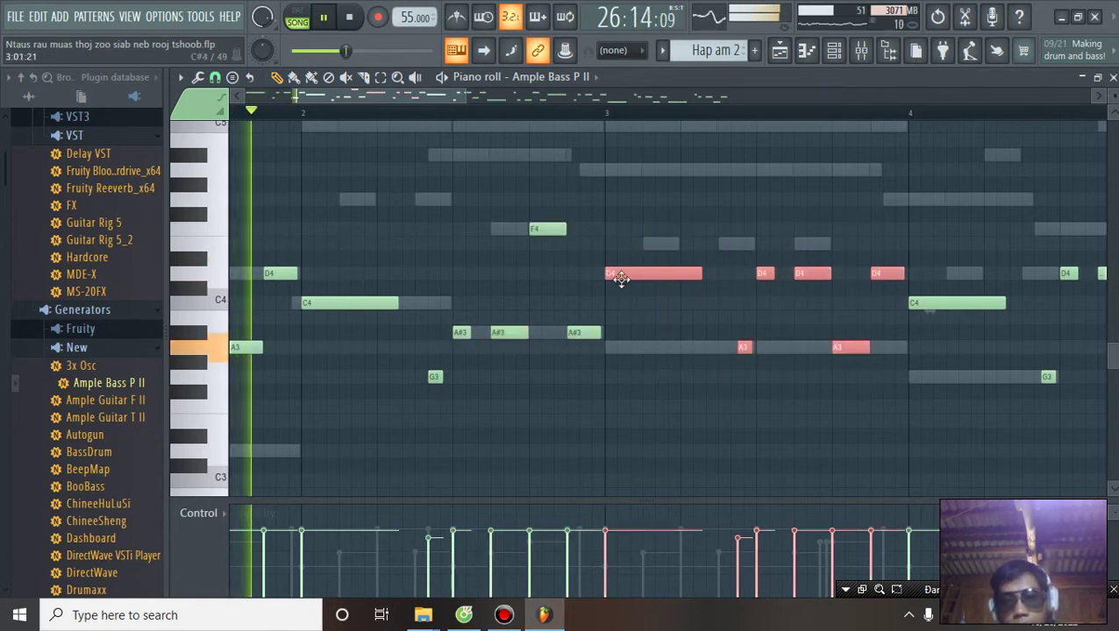
{"action": "left_click_drag", "start_coordinate": [621, 276], "coordinate": [624, 351]}
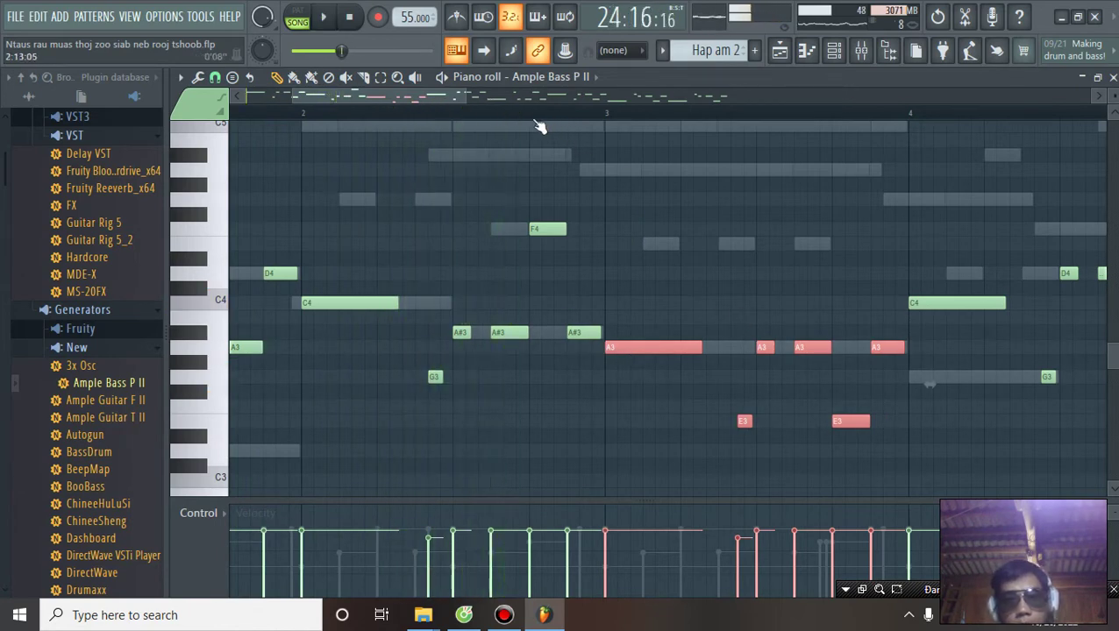
{"action": "scroll", "coordinate": [541, 127], "scroll_direction": "down", "scroll_amount": 1}
{"action": "scroll", "coordinate": [485, 140], "scroll_direction": "up", "scroll_amount": 3}
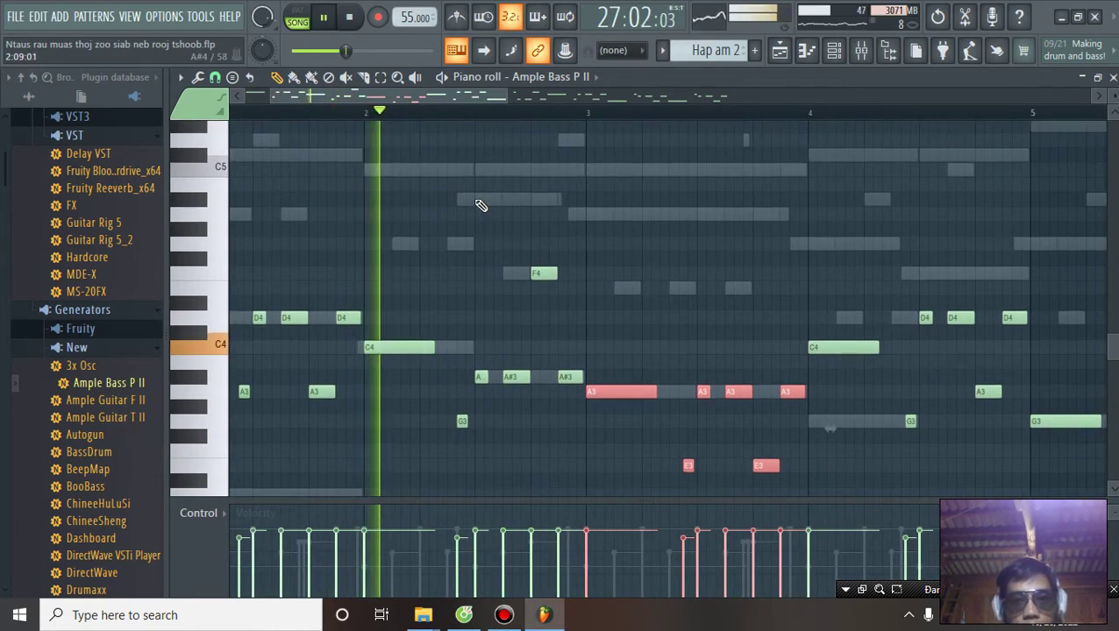
{"action": "scroll", "coordinate": [486, 140], "scroll_direction": "up", "scroll_amount": 1}
{"action": "scroll", "coordinate": [509, 207], "scroll_direction": "down", "scroll_amount": 5}
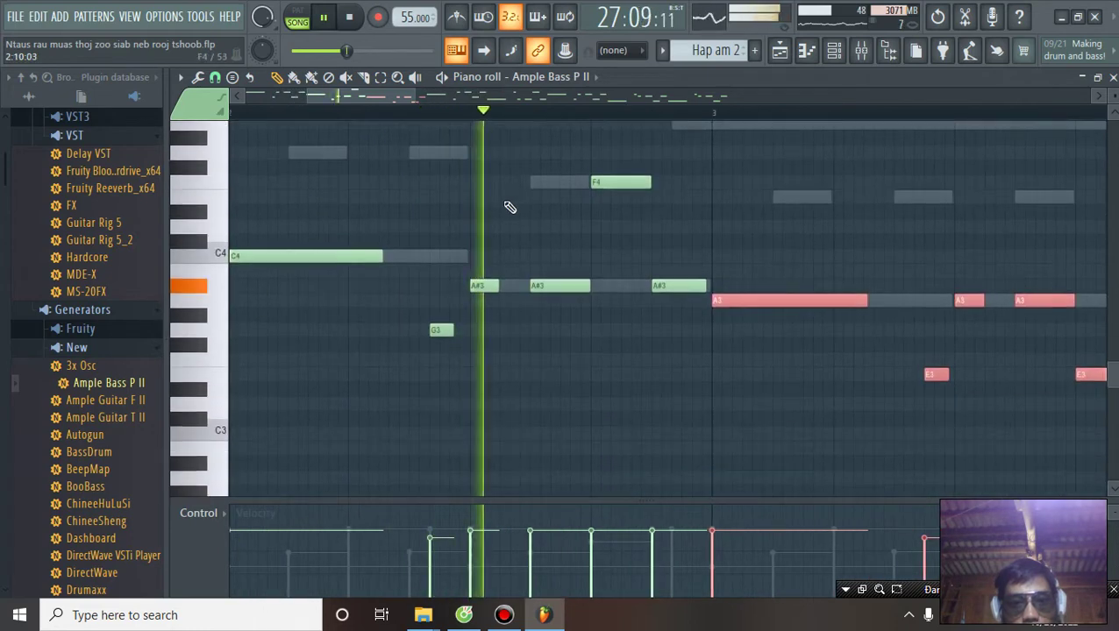
Shift the short G3 bass note in the first half of bar 2 slightly later in time
{"action": "scroll", "coordinate": [519, 355], "scroll_direction": "up", "scroll_amount": 2}
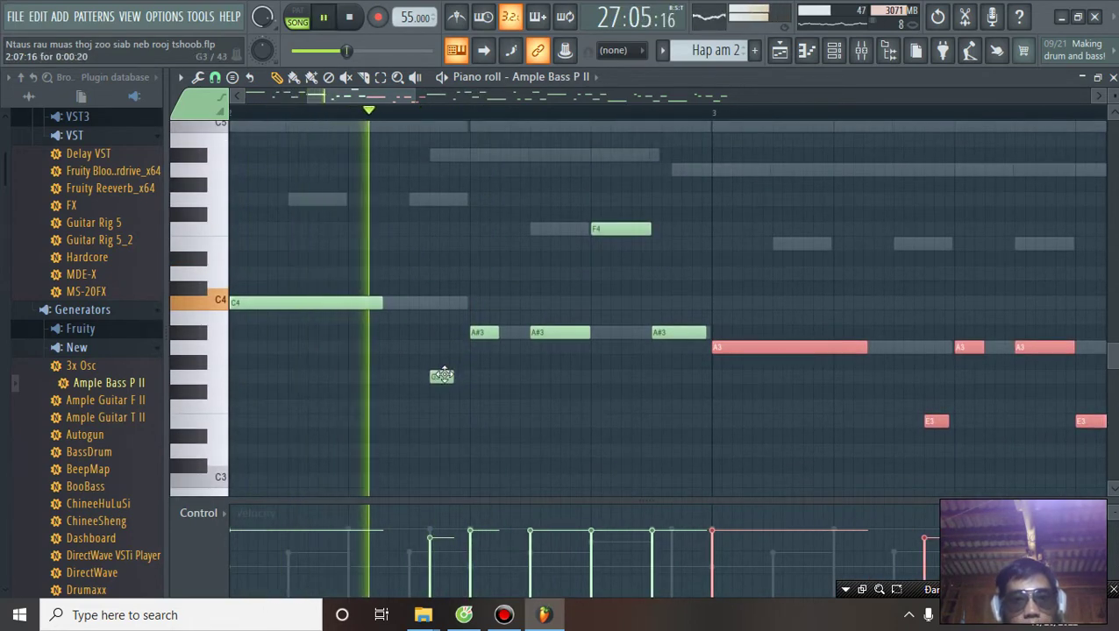
{"action": "left_click_drag", "start_coordinate": [442, 378], "coordinate": [451, 378]}
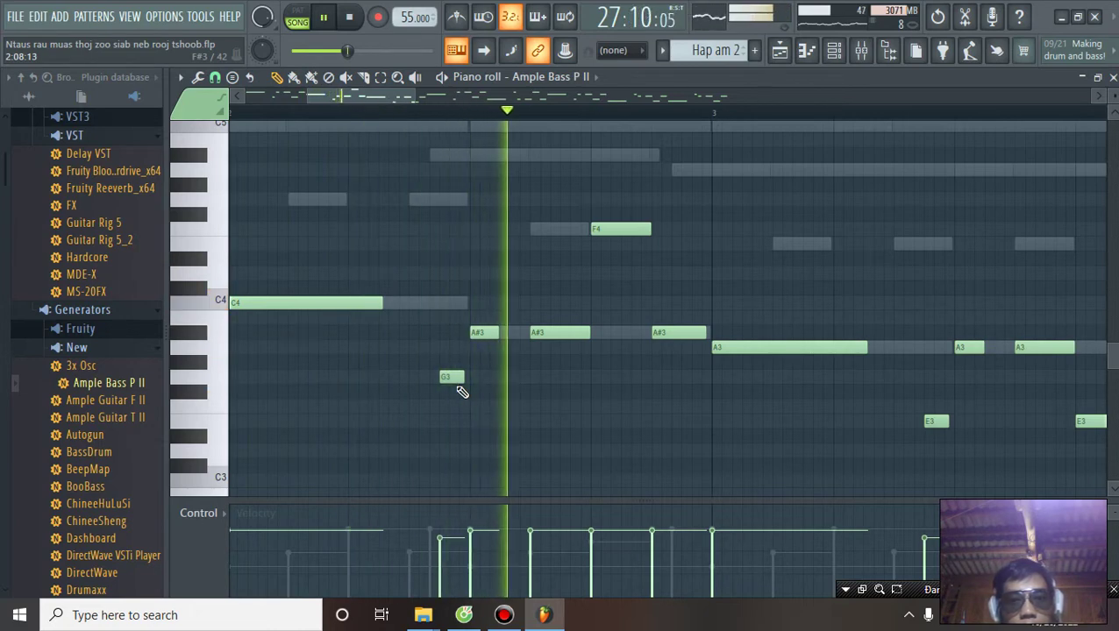
{"action": "scroll", "coordinate": [645, 114], "scroll_direction": "down", "scroll_amount": 3}
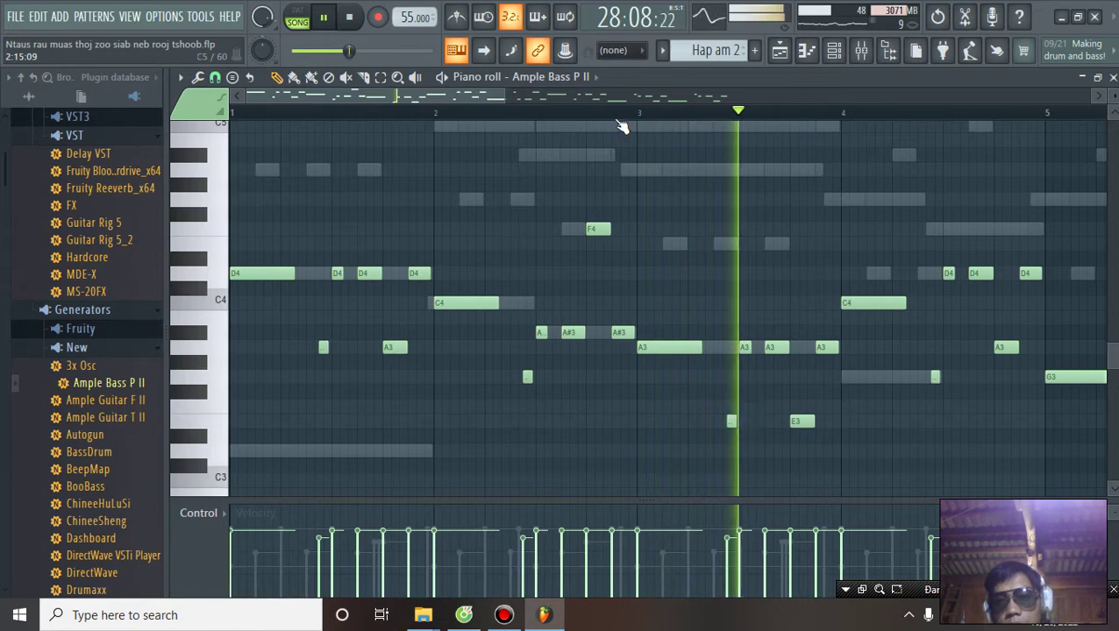
Transpose the bass notes in the first half of bar 4 down five semitones to G3 and D3, aligned to the bar start
{"action": "scroll", "coordinate": [619, 121], "scroll_direction": "down", "scroll_amount": 1}
{"action": "scroll", "coordinate": [619, 121], "scroll_direction": "down", "scroll_amount": 1}
{"action": "left_click_drag", "start_coordinate": [631, 239], "coordinate": [675, 399]}
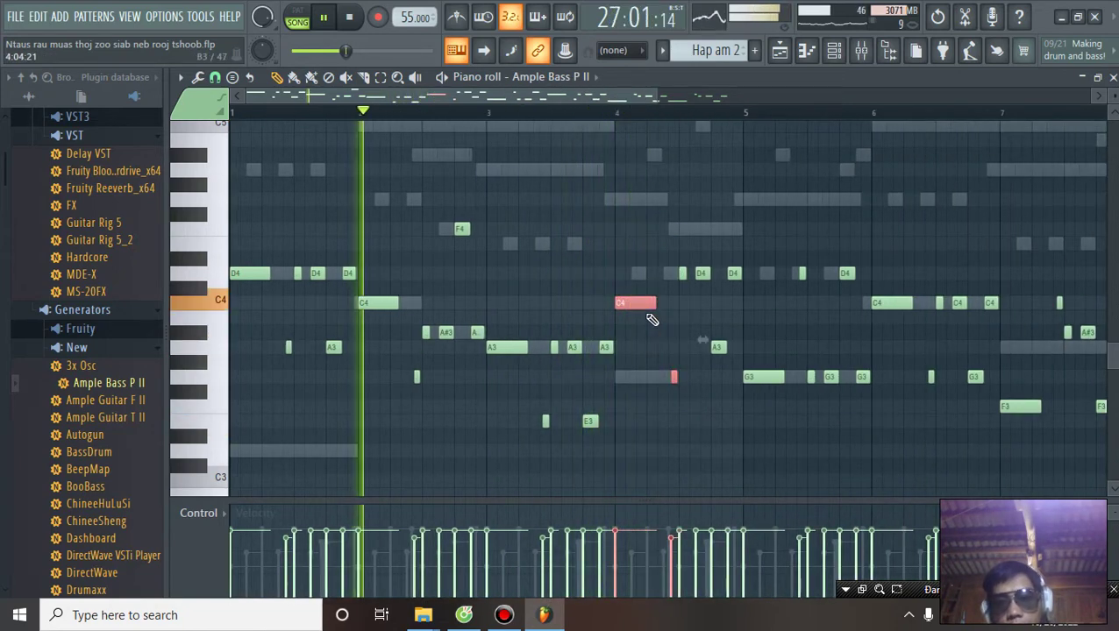
{"action": "scroll", "coordinate": [653, 236], "scroll_direction": "down", "scroll_amount": 2}
{"action": "scroll", "coordinate": [653, 126], "scroll_direction": "up", "scroll_amount": 4}
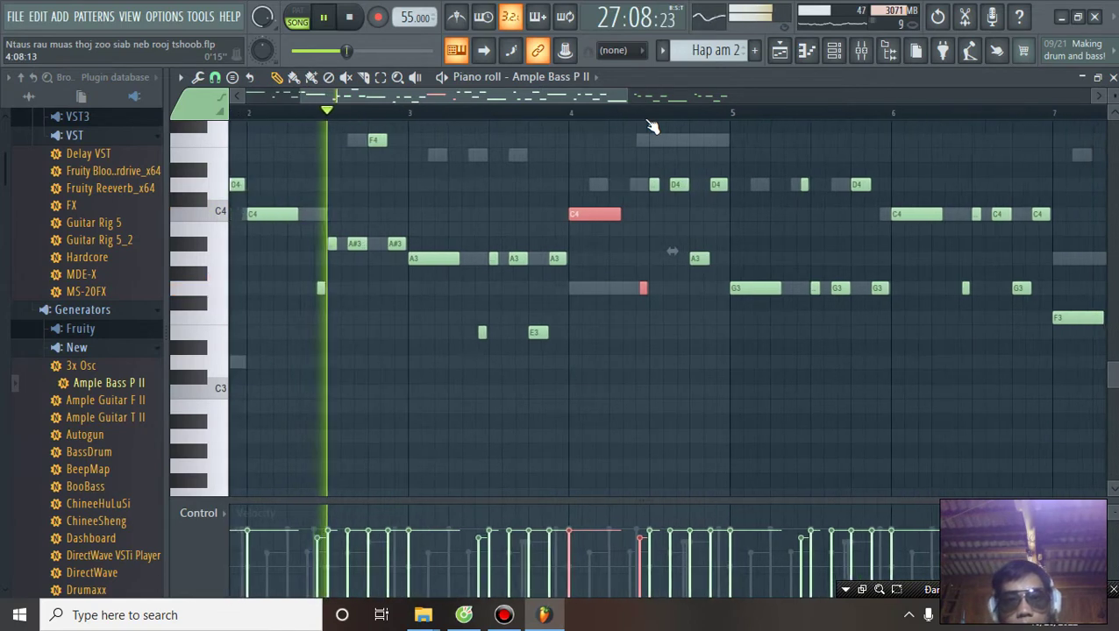
{"action": "left_click_drag", "start_coordinate": [514, 245], "coordinate": [515, 298]}
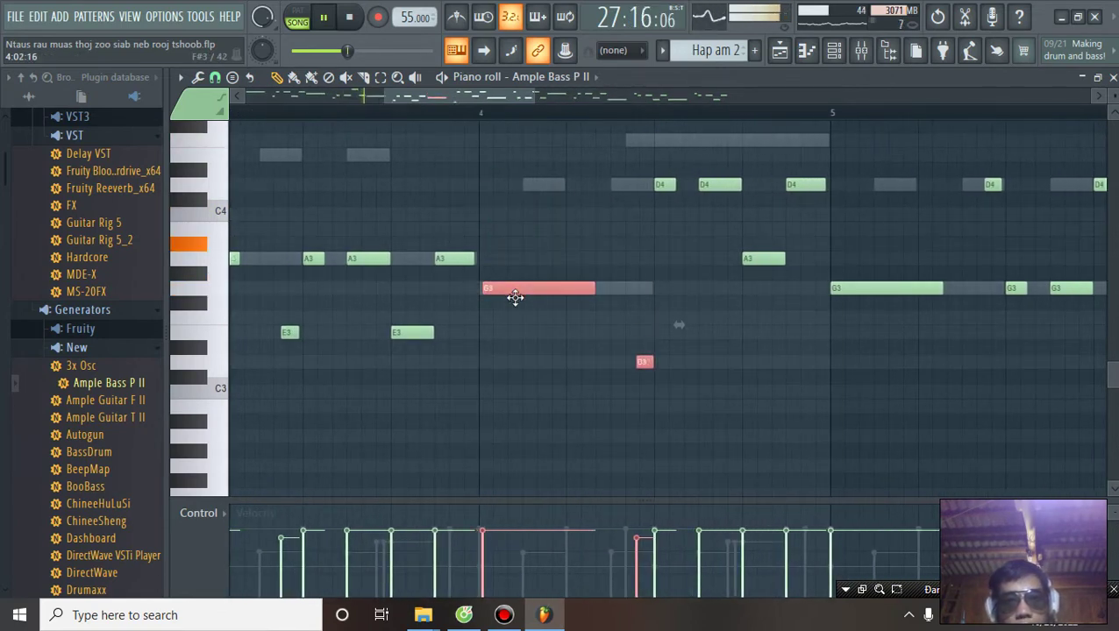
{"action": "left_click", "coordinate": [641, 362]}
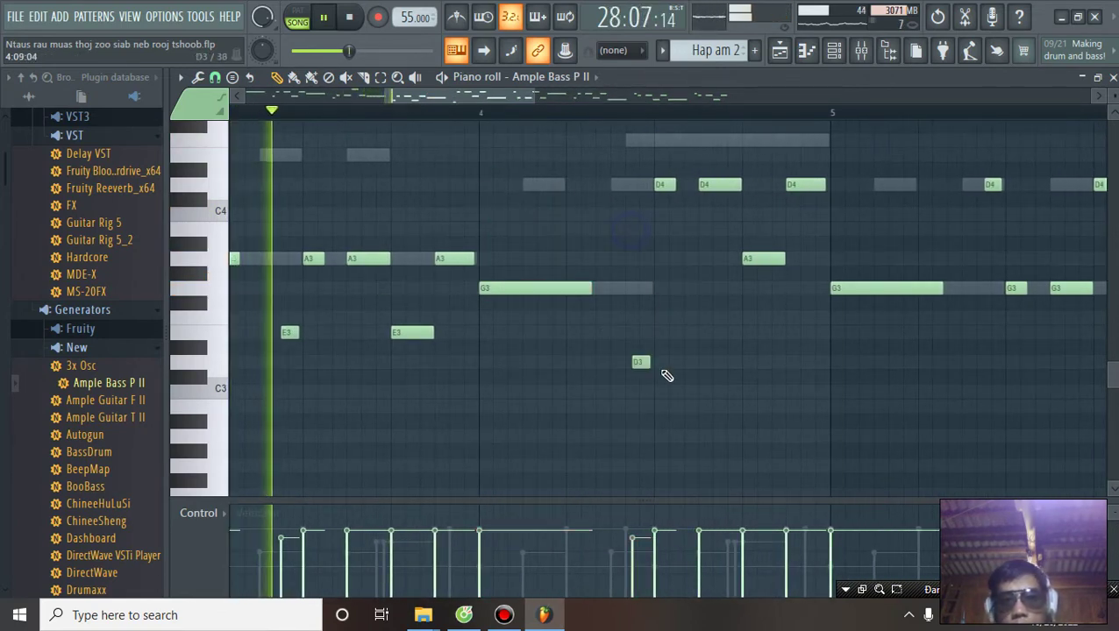
{"action": "mouse_move", "coordinate": [641, 362]}
{"action": "left_mouse_down"}
{"action": "mouse_move", "coordinate": [642, 184]}
{"action": "mouse_move", "coordinate": [651, 364]}
{"action": "left_mouse_up"}
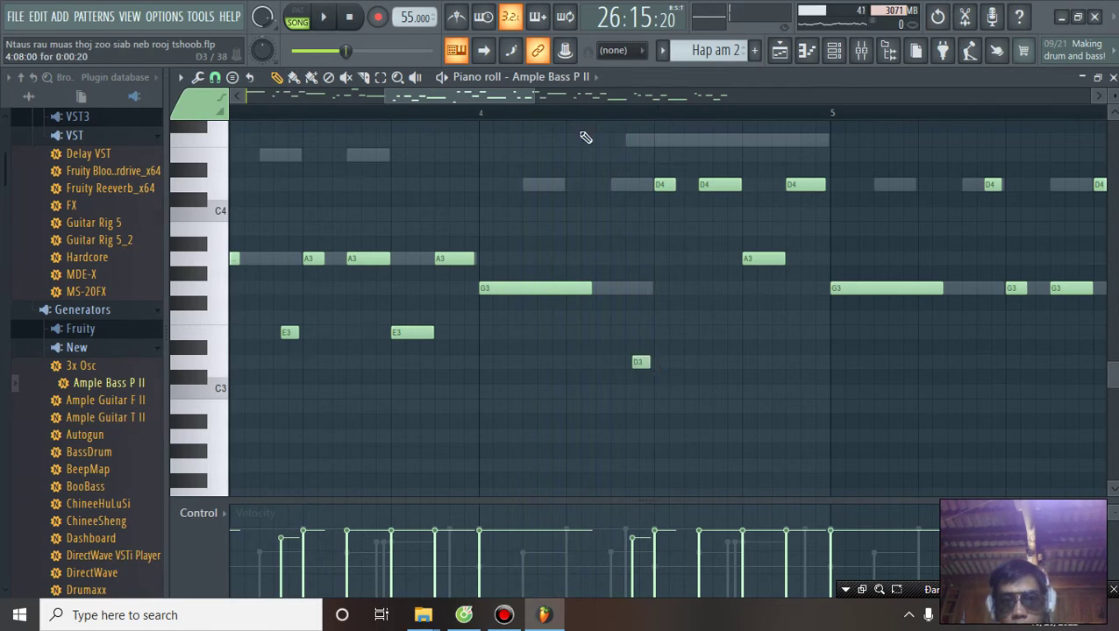
Raise the short D3 bass note in bar 4 one octave to D4
{"action": "scroll", "coordinate": [659, 129], "scroll_direction": "up", "scroll_amount": 3}
{"action": "scroll", "coordinate": [659, 129], "scroll_direction": "down", "scroll_amount": 4}
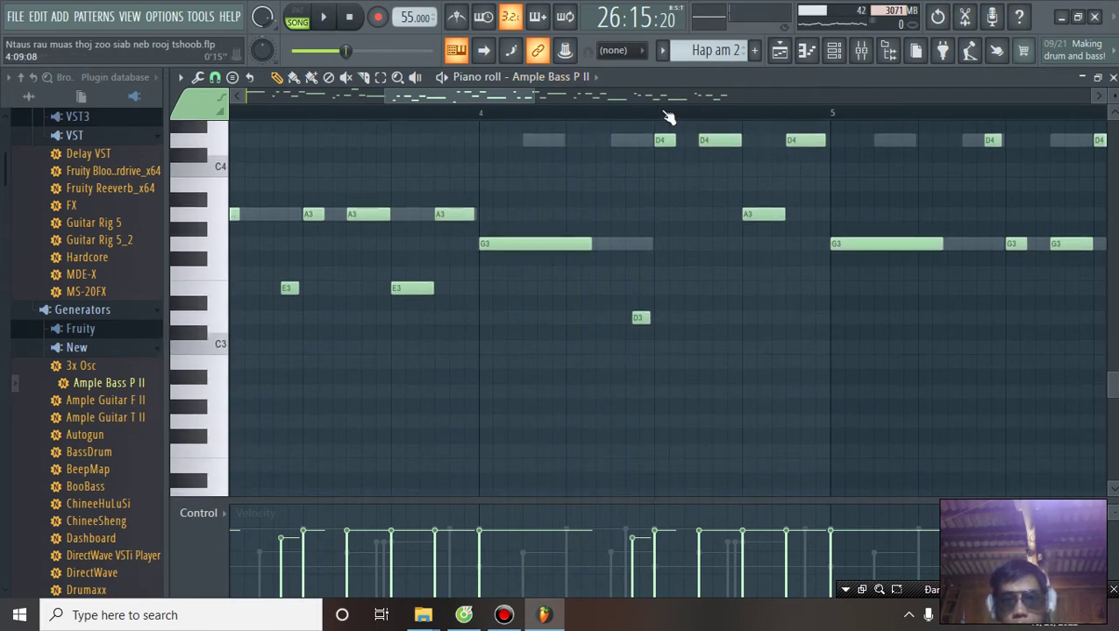
{"action": "scroll", "coordinate": [668, 117], "scroll_direction": "up", "scroll_amount": 3}
{"action": "scroll", "coordinate": [668, 117], "scroll_direction": "up", "scroll_amount": 2}
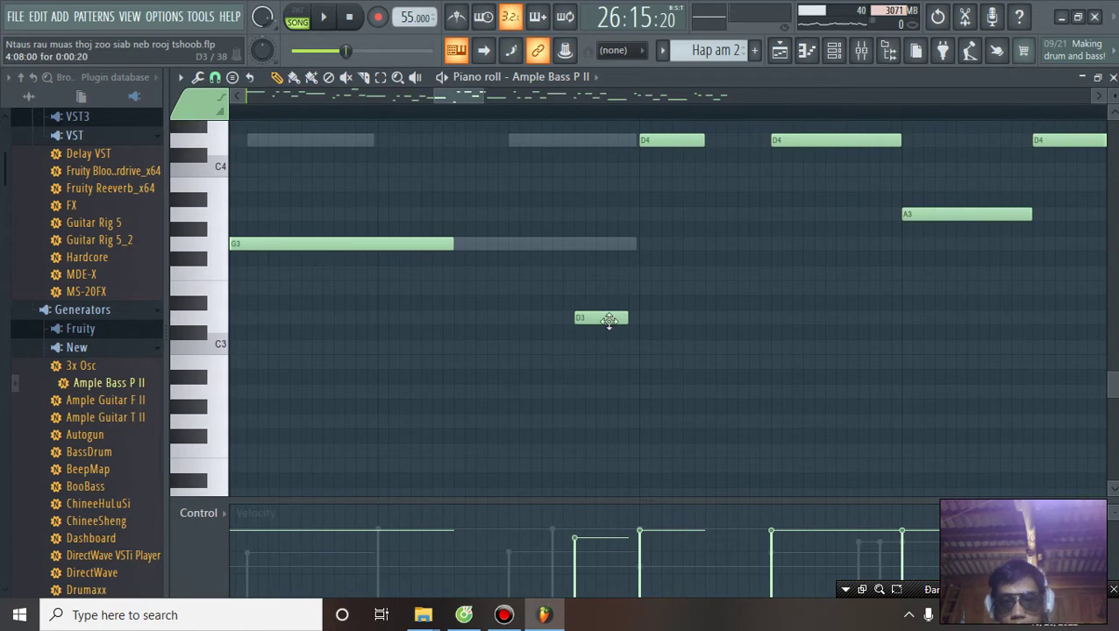
{"action": "scroll", "coordinate": [609, 321], "scroll_direction": "up", "scroll_amount": 4}
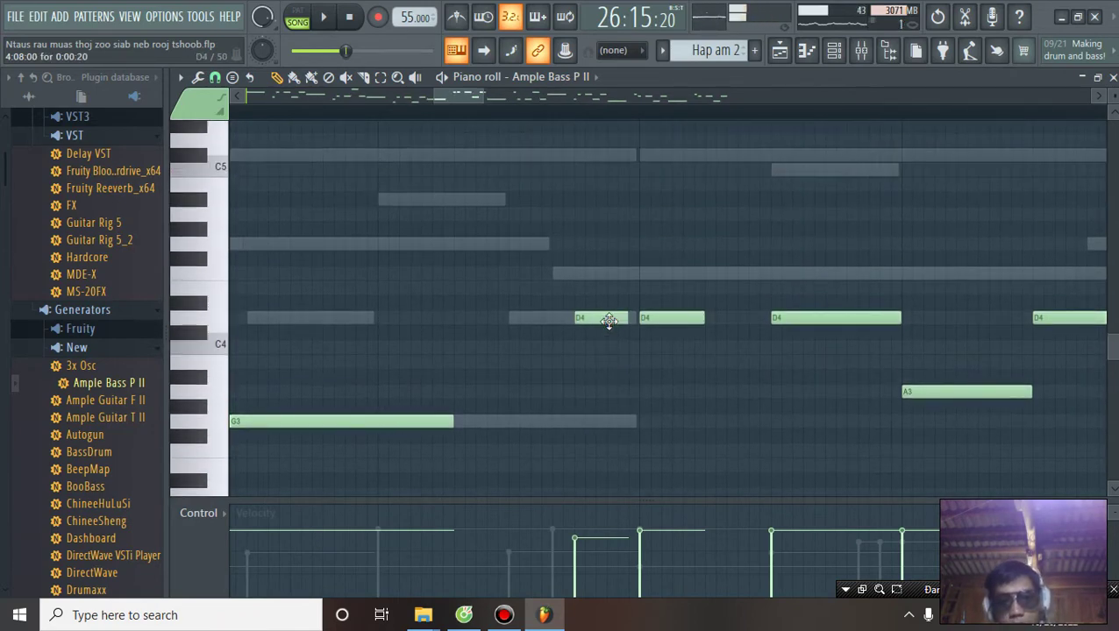
{"action": "scroll", "coordinate": [678, 119], "scroll_direction": "down", "scroll_amount": 3}
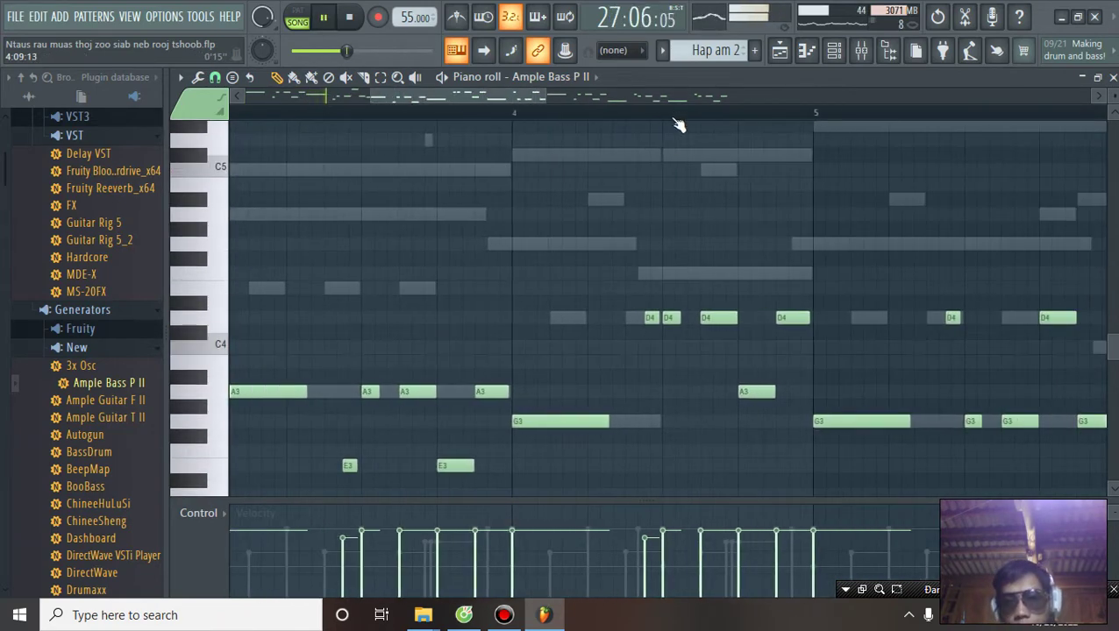
Transpose the bass notes in the second half of bar 4 up three semitones to F4 and C4
{"action": "left_click_drag", "start_coordinate": [679, 292], "coordinate": [794, 405]}
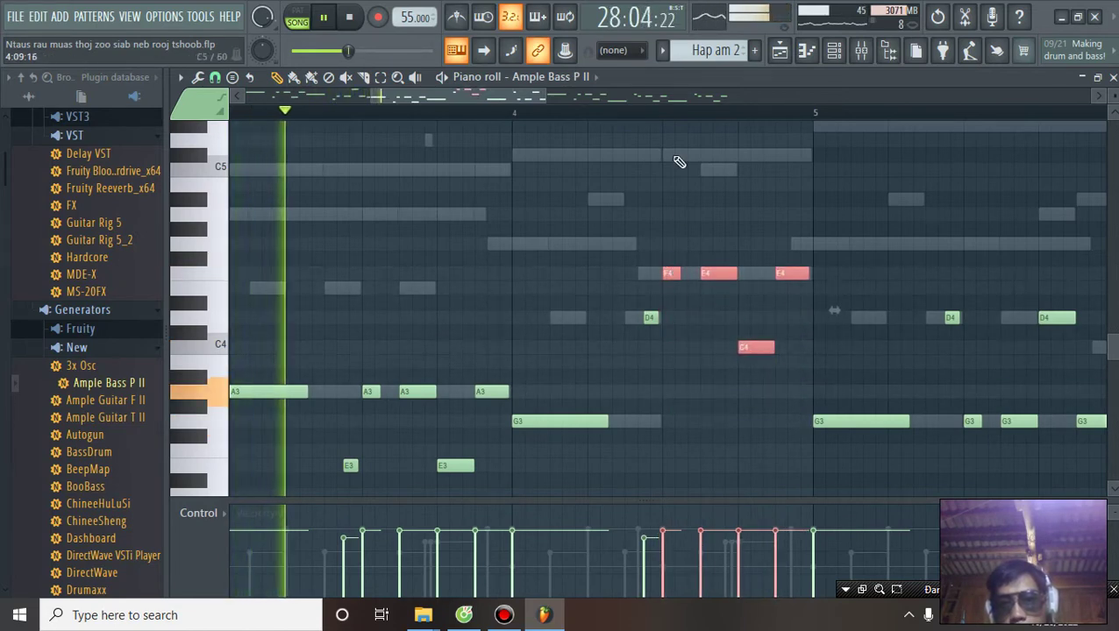
{"action": "scroll", "coordinate": [668, 117], "scroll_direction": "up", "scroll_amount": 3}
{"action": "scroll", "coordinate": [668, 119], "scroll_direction": "down", "scroll_amount": 4}
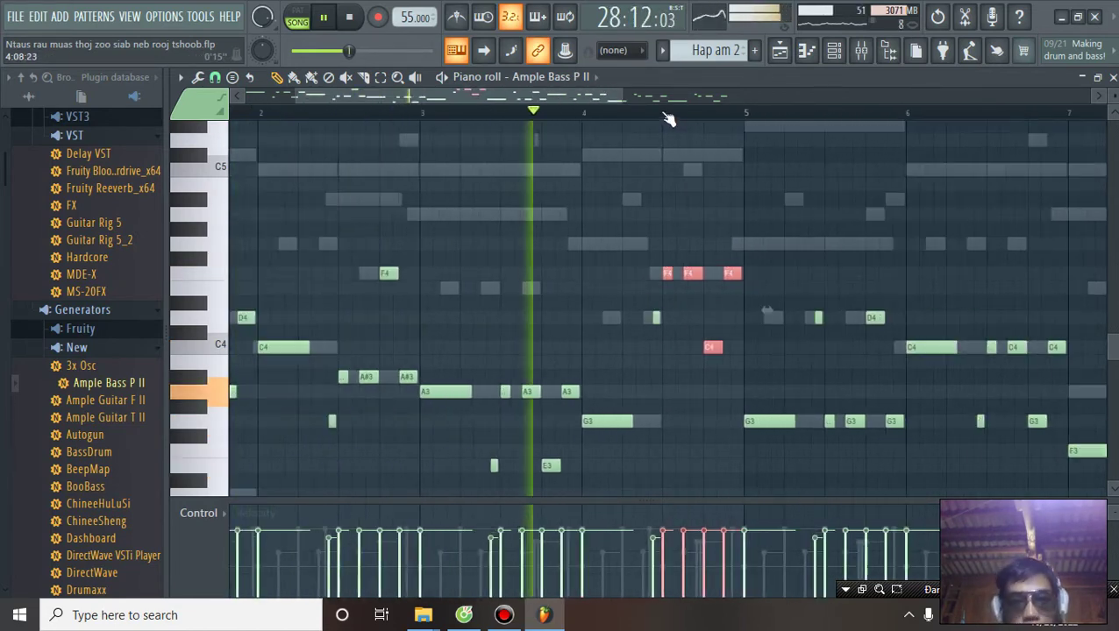
{"action": "scroll", "coordinate": [672, 154], "scroll_direction": "down", "scroll_amount": 3}
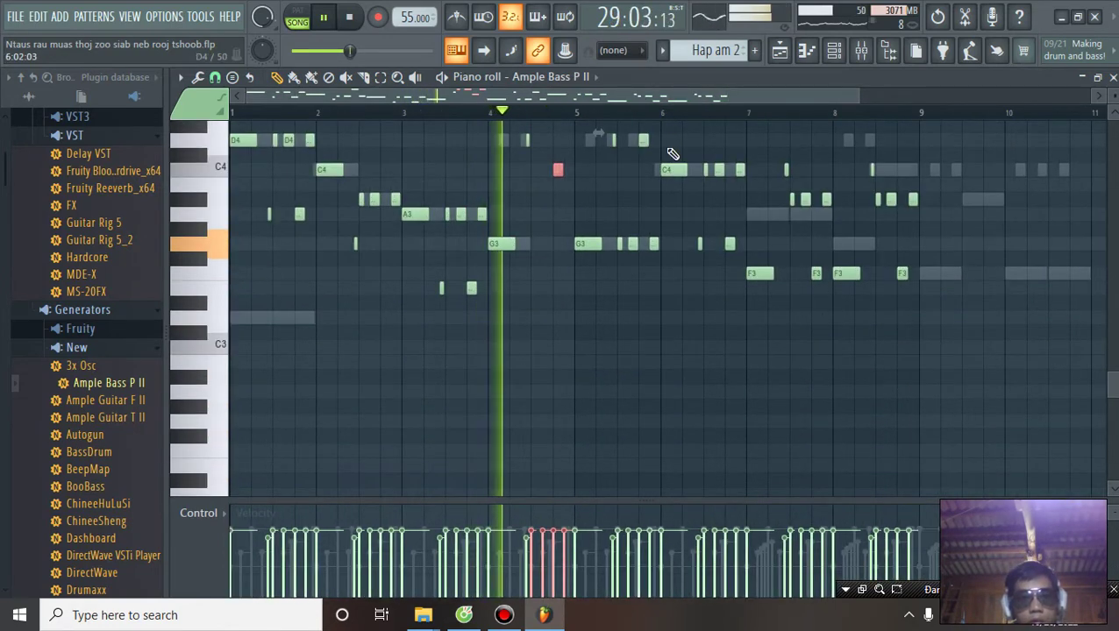
Raise the two E3 bass notes in bar 3 one octave to E4 and save the project
{"action": "left_click", "coordinate": [305, 113]}
{"action": "scroll", "coordinate": [442, 114], "scroll_direction": "up", "scroll_amount": 4}
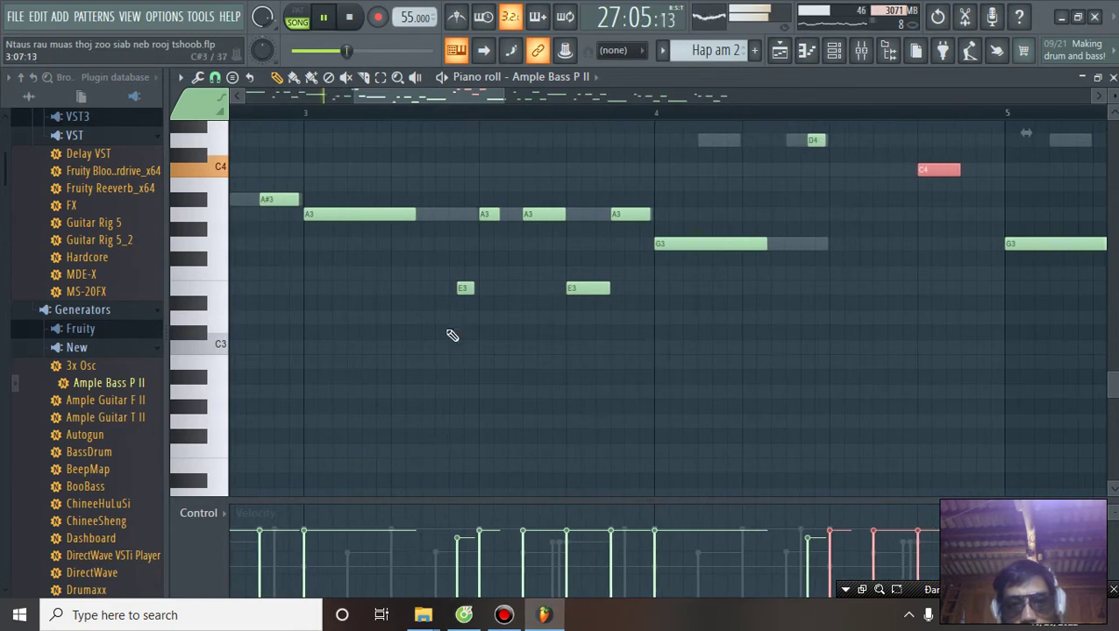
{"action": "left_click", "coordinate": [602, 290], "text": "ctrl"}
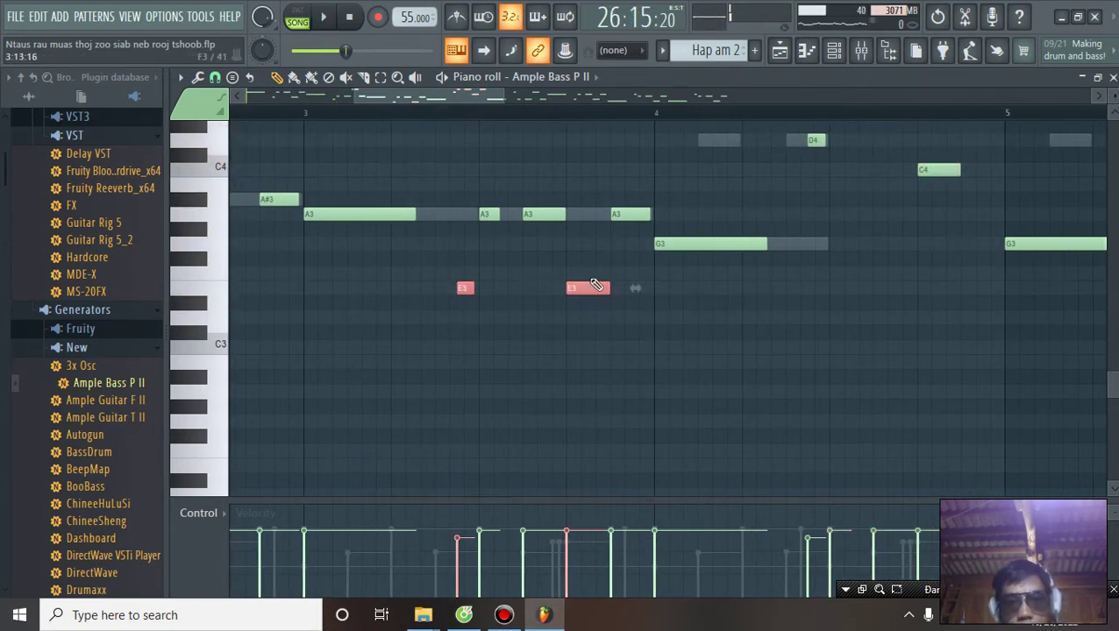
{"action": "key", "text": "ctrl+Up"}
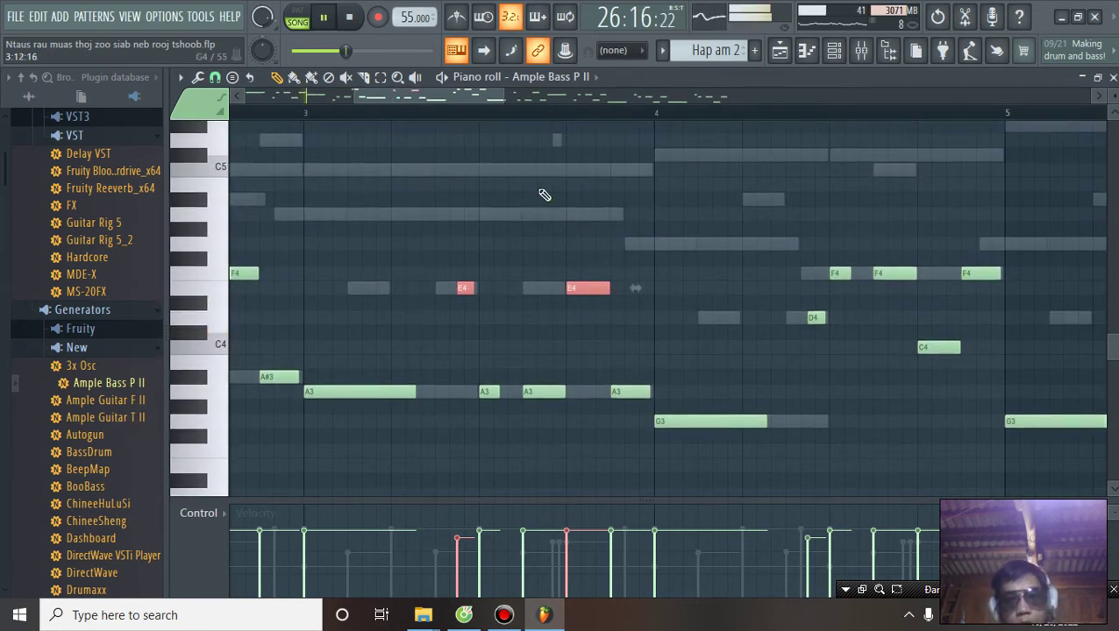
{"action": "scroll", "coordinate": [579, 119], "scroll_direction": "down", "scroll_amount": 4}
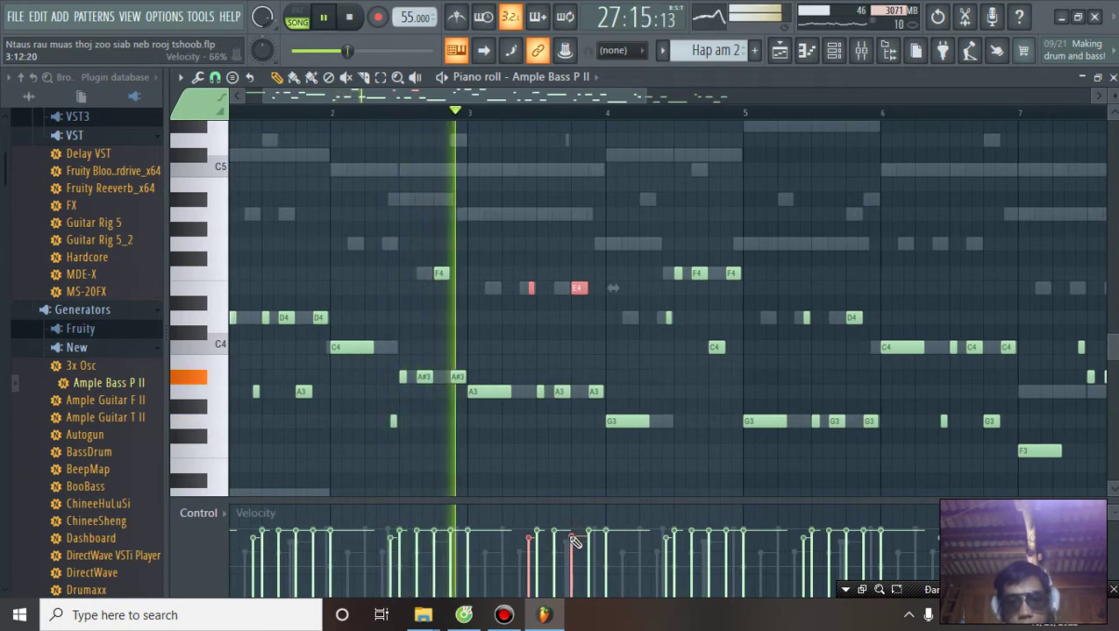
{"action": "left_click", "coordinate": [15, 16]}
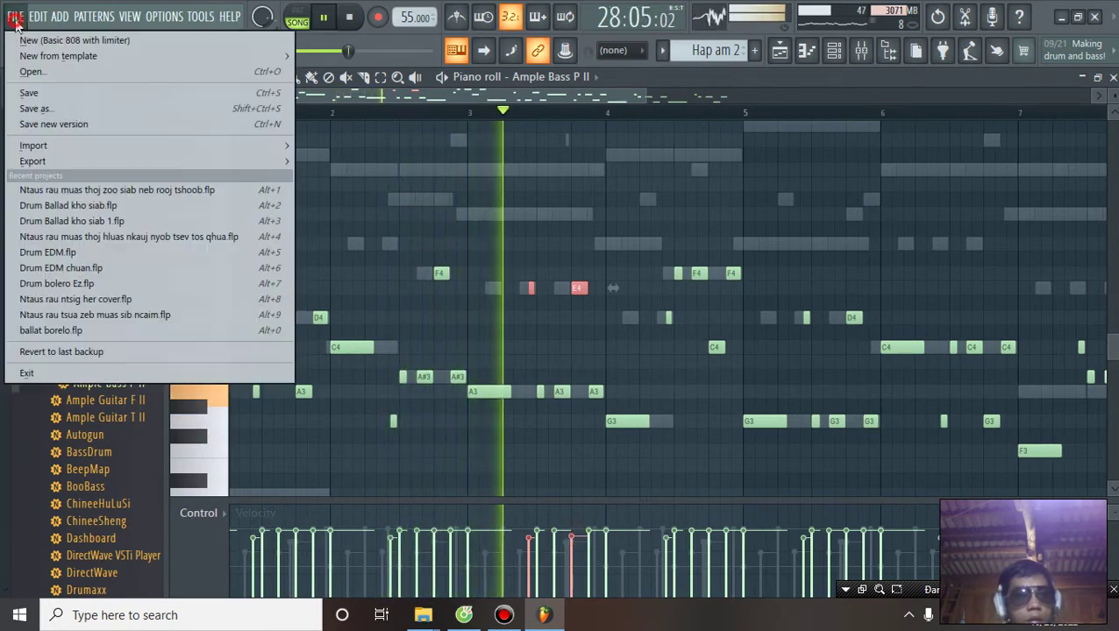
{"action": "left_click", "coordinate": [63, 93]}
Lower the three F4 bass notes in bar 4 one octave to F3 and play back from bar 4
{"action": "scroll", "coordinate": [630, 176], "scroll_direction": "down", "scroll_amount": 3}
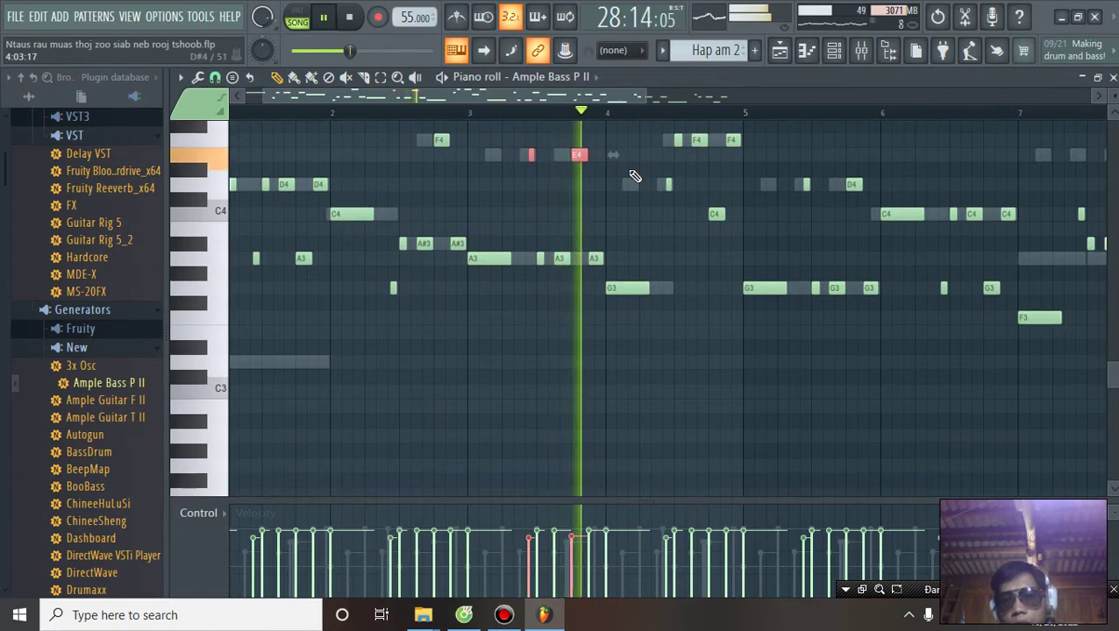
{"action": "scroll", "coordinate": [712, 117], "scroll_direction": "down", "scroll_amount": 2}
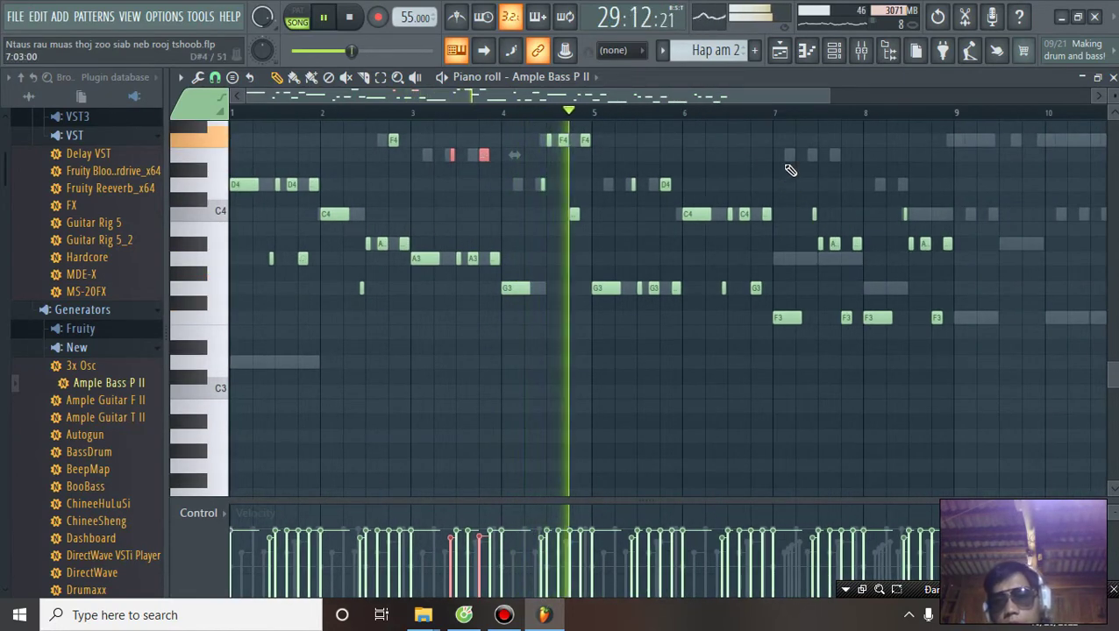
{"action": "scroll", "coordinate": [578, 226], "scroll_direction": "up", "scroll_amount": 2}
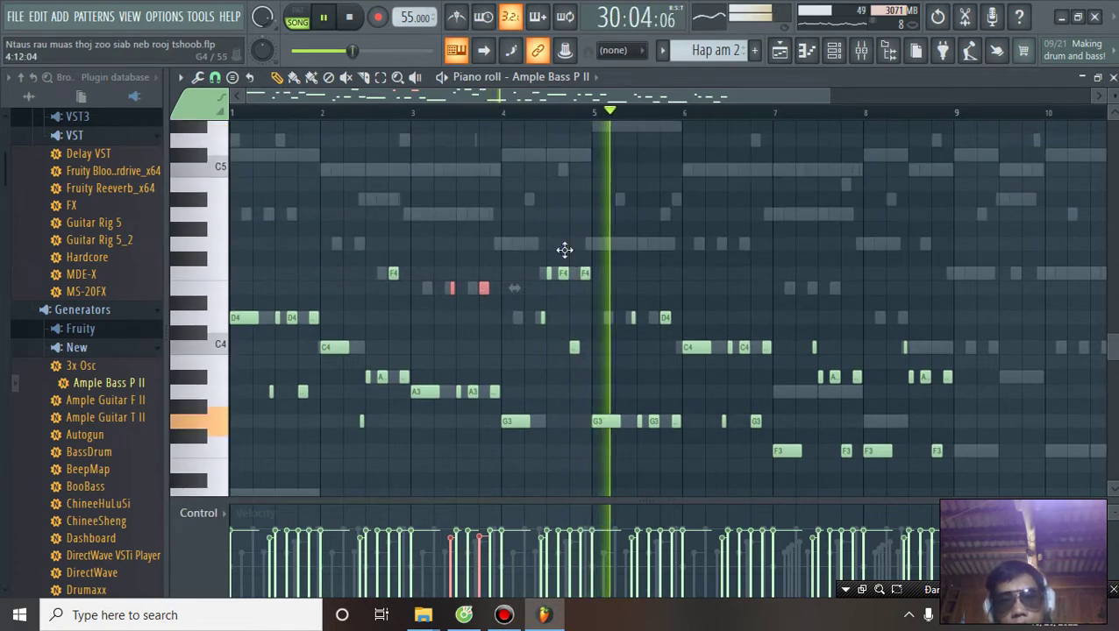
{"action": "scroll", "coordinate": [562, 242], "scroll_direction": "down", "scroll_amount": 1}
{"action": "key", "text": "space"}
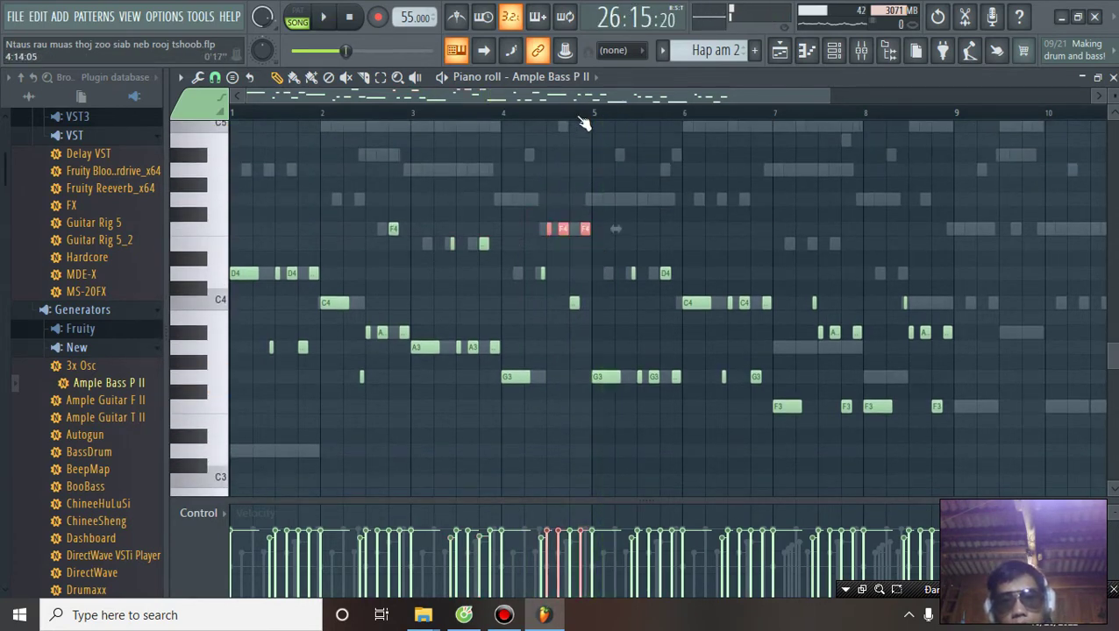
{"action": "scroll", "coordinate": [583, 123], "scroll_direction": "up", "scroll_amount": 4, "text": "ctrl"}
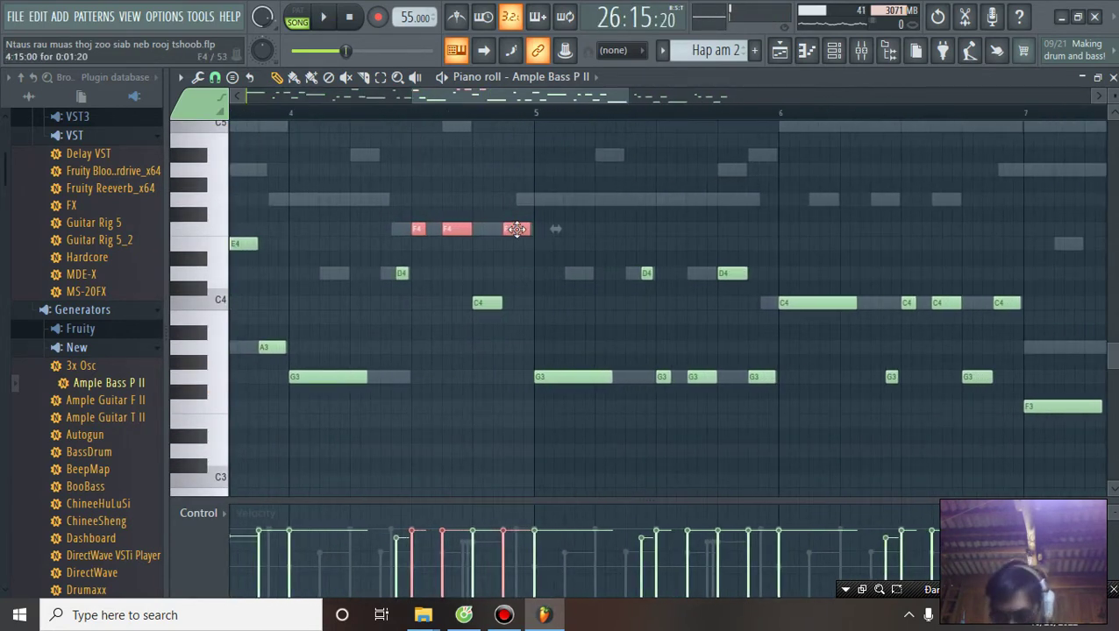
{"action": "key", "text": "ctrl+Down"}
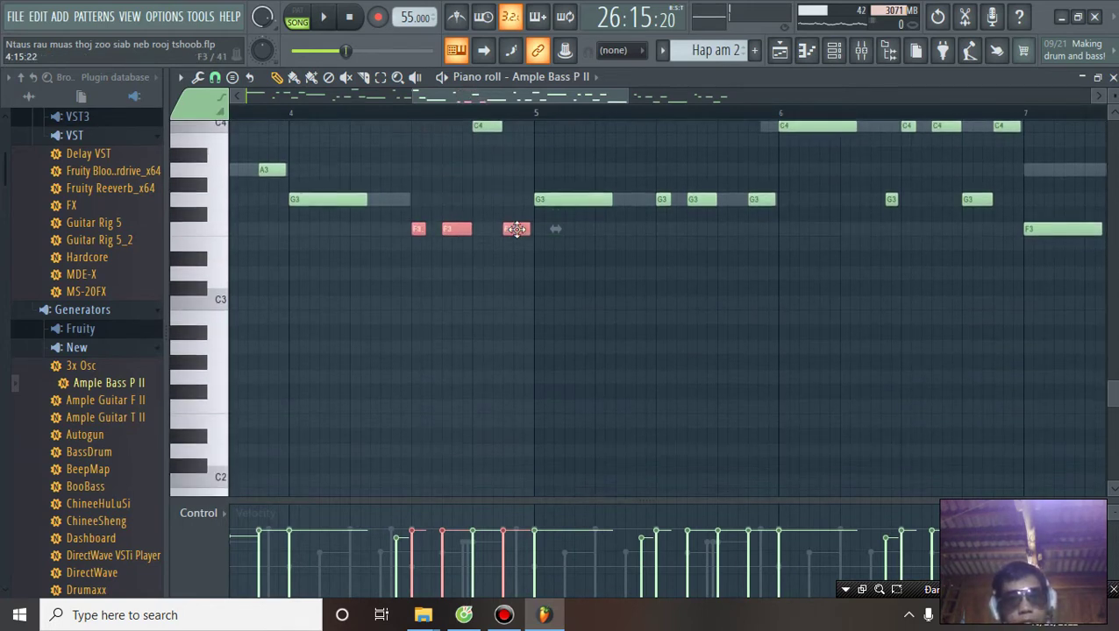
{"action": "left_click", "coordinate": [290, 114]}
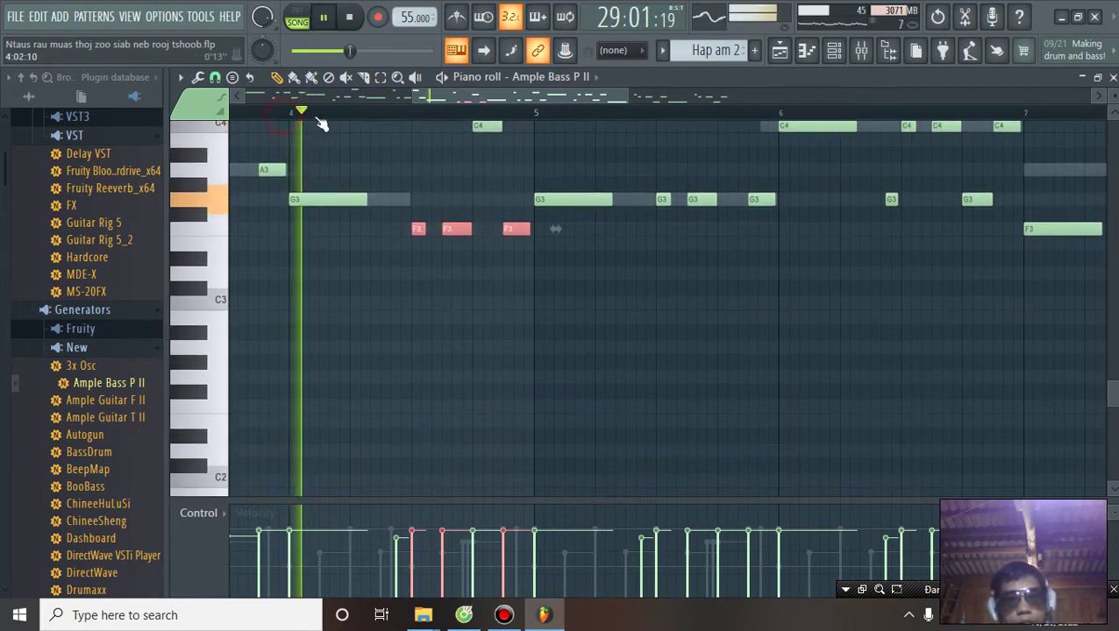
Move all bass notes of bars 7 and 8 two bars later, to start at bar 9
{"action": "scroll", "coordinate": [338, 115], "scroll_direction": "down", "scroll_amount": 4, "text": "ctrl"}
{"action": "scroll", "coordinate": [544, 321], "scroll_direction": "up", "scroll_amount": 3}
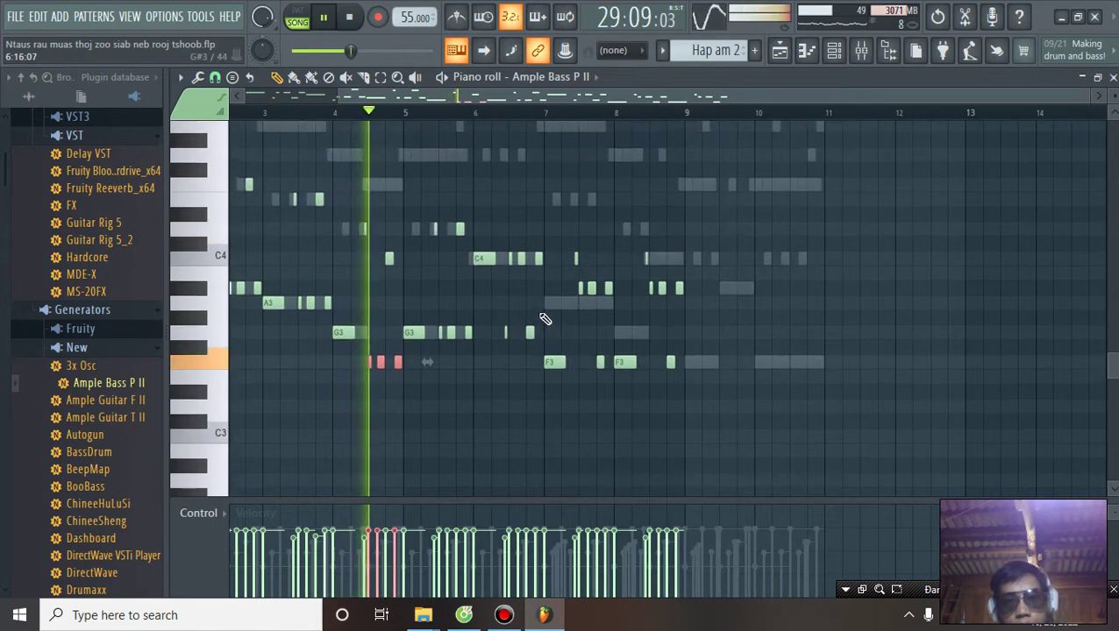
{"action": "left_click_drag", "start_coordinate": [554, 225], "coordinate": [714, 438]}
{"action": "left_click_drag", "start_coordinate": [559, 377], "coordinate": [693, 365]}
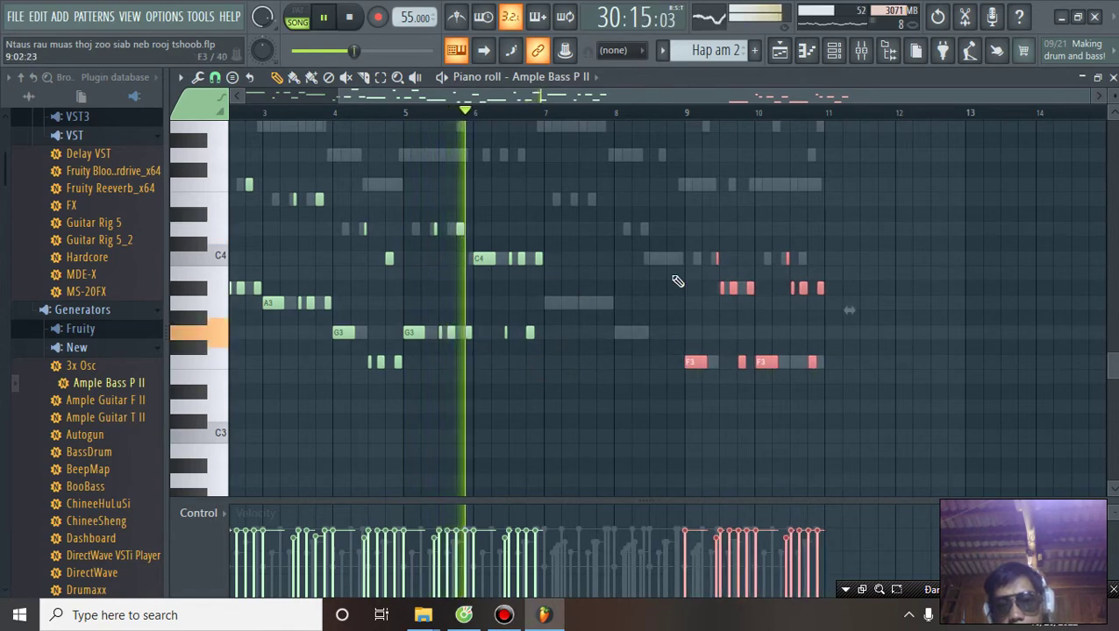
{"action": "scroll", "coordinate": [690, 117], "scroll_direction": "up", "scroll_amount": 5}
{"action": "scroll", "coordinate": [691, 118], "scroll_direction": "up", "scroll_amount": 3}
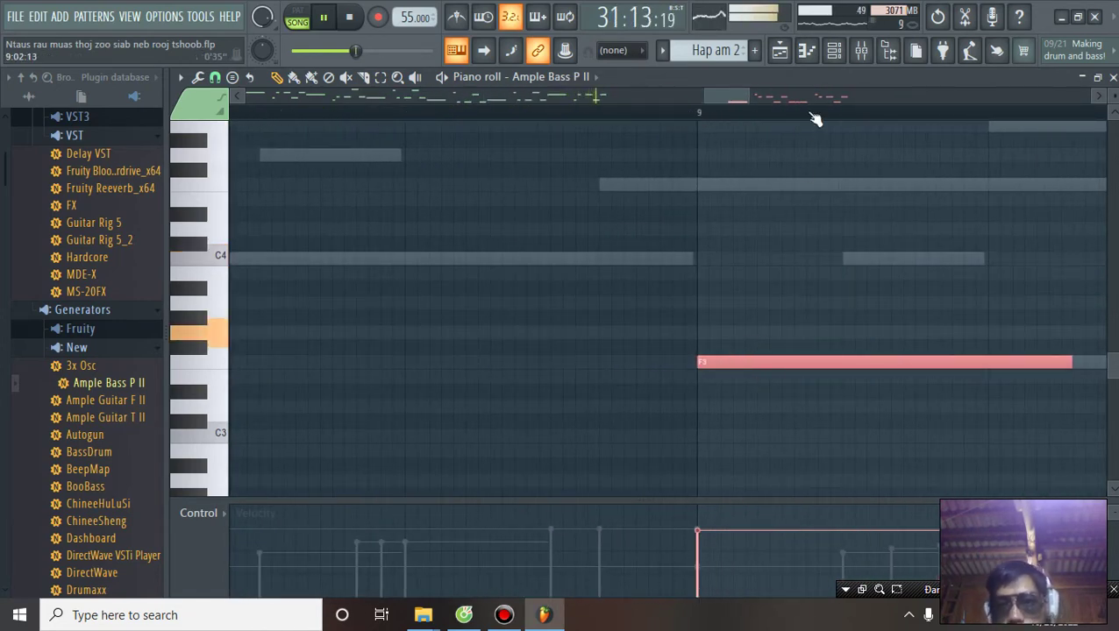
{"action": "scroll", "coordinate": [813, 121], "scroll_direction": "down", "scroll_amount": 8}
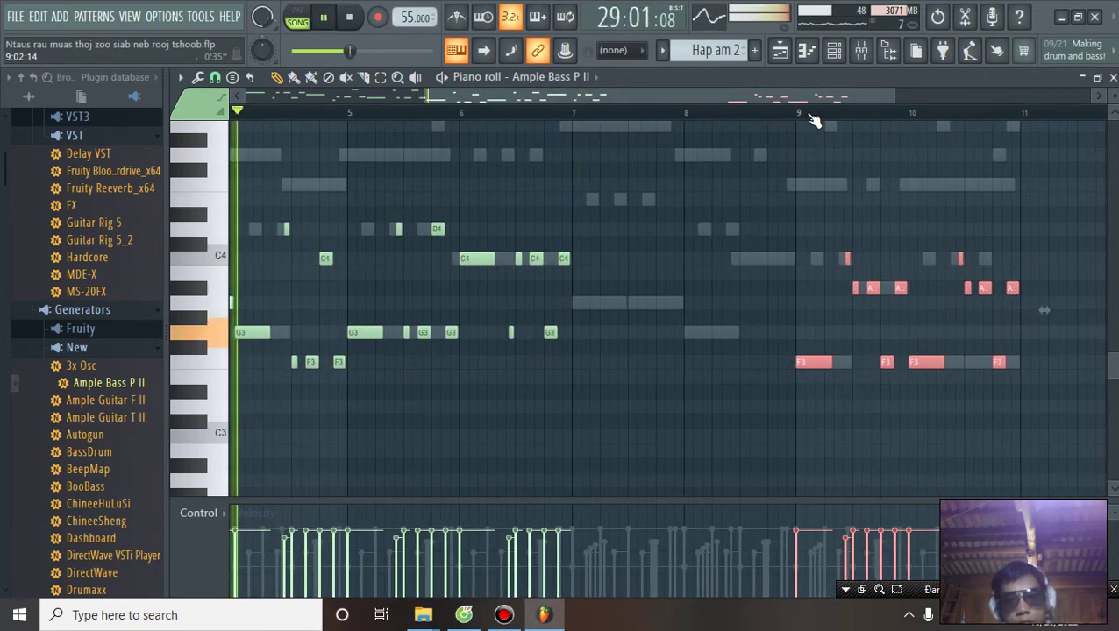
Copy the bar 6 bass notes into bar 7, transposed down three semitones to A3 and E3
{"action": "left_click_drag", "start_coordinate": [580, 222], "coordinate": [633, 344]}
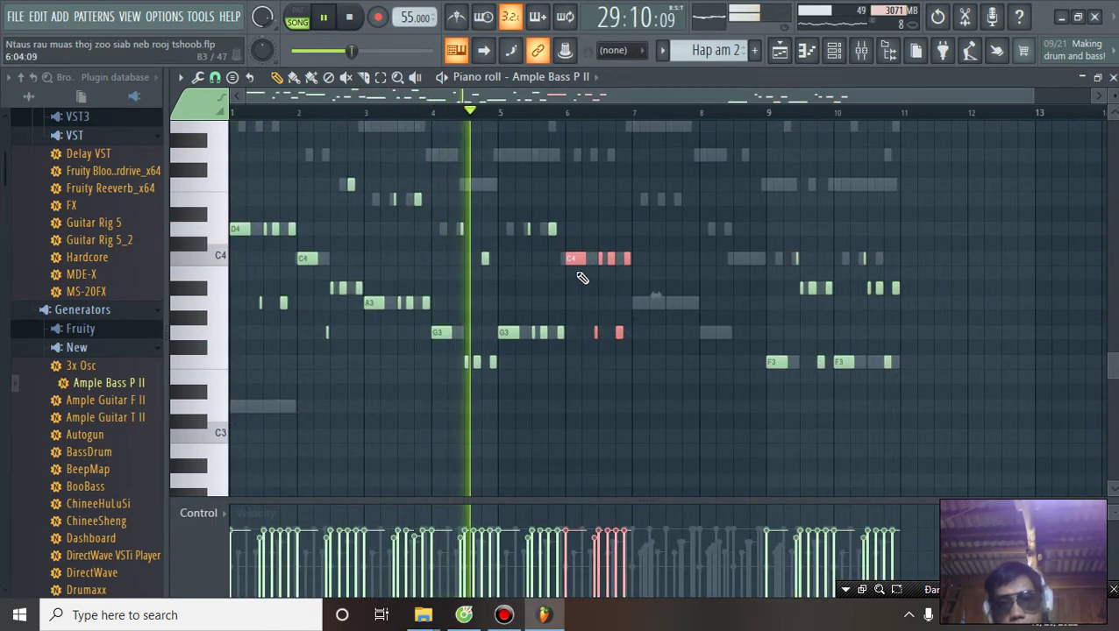
{"action": "left_click", "coordinate": [502, 208]}
{"action": "left_click_drag", "start_coordinate": [575, 238], "coordinate": [626, 356]}
{"action": "left_click_drag", "start_coordinate": [570, 262], "coordinate": [637, 311]}
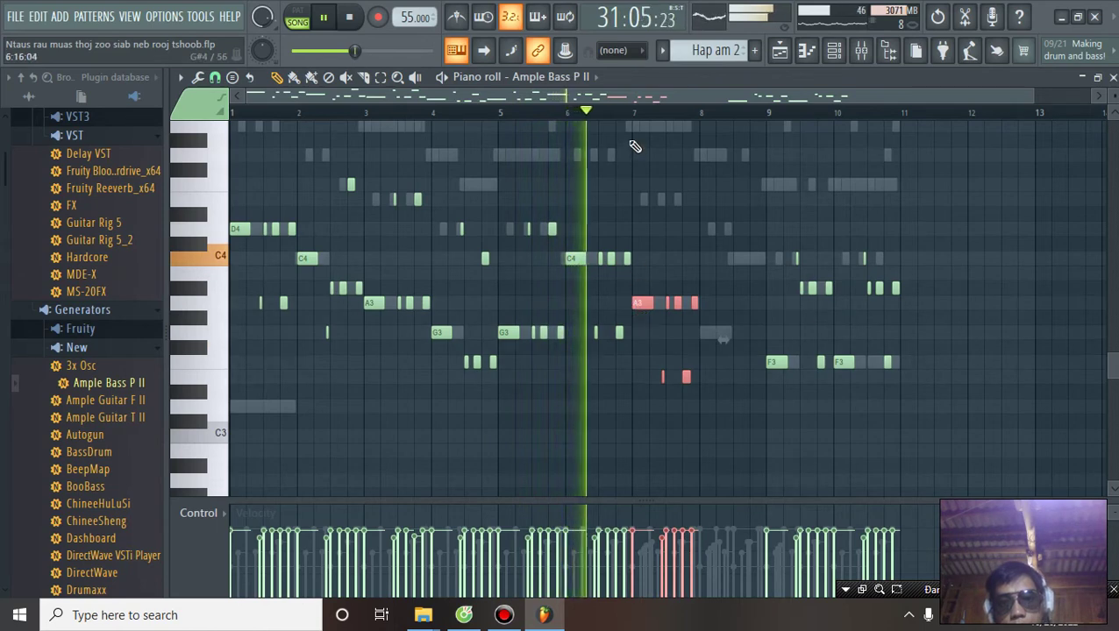
{"action": "scroll", "coordinate": [635, 114], "scroll_direction": "up", "scroll_amount": 8}
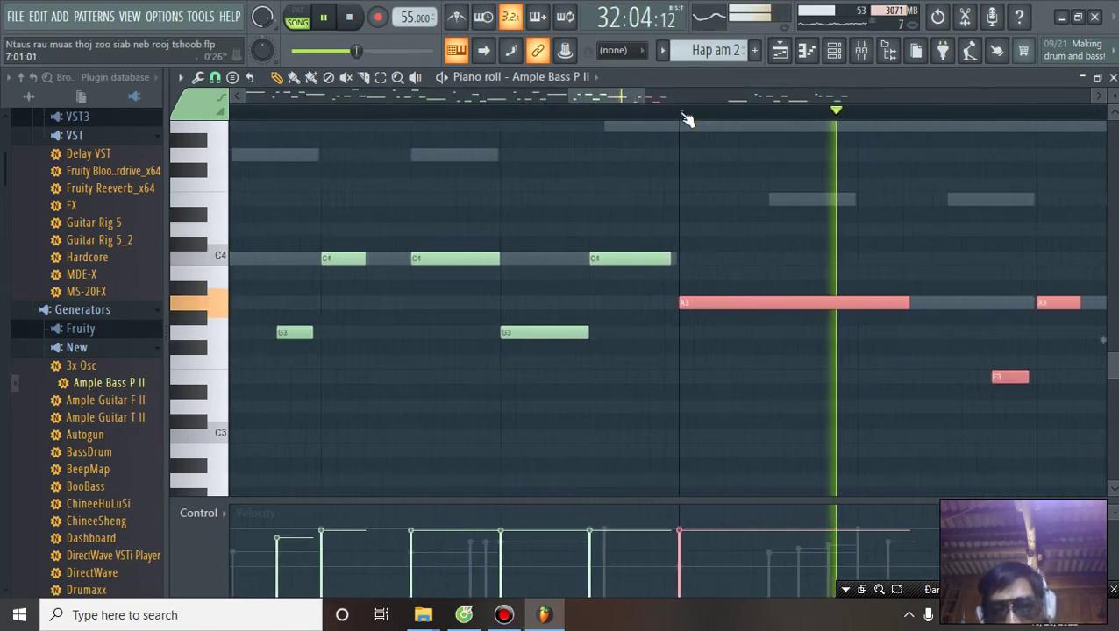
{"action": "scroll", "coordinate": [687, 116], "scroll_direction": "down", "scroll_amount": 3}
{"action": "scroll", "coordinate": [687, 115], "scroll_direction": "down", "scroll_amount": 6}
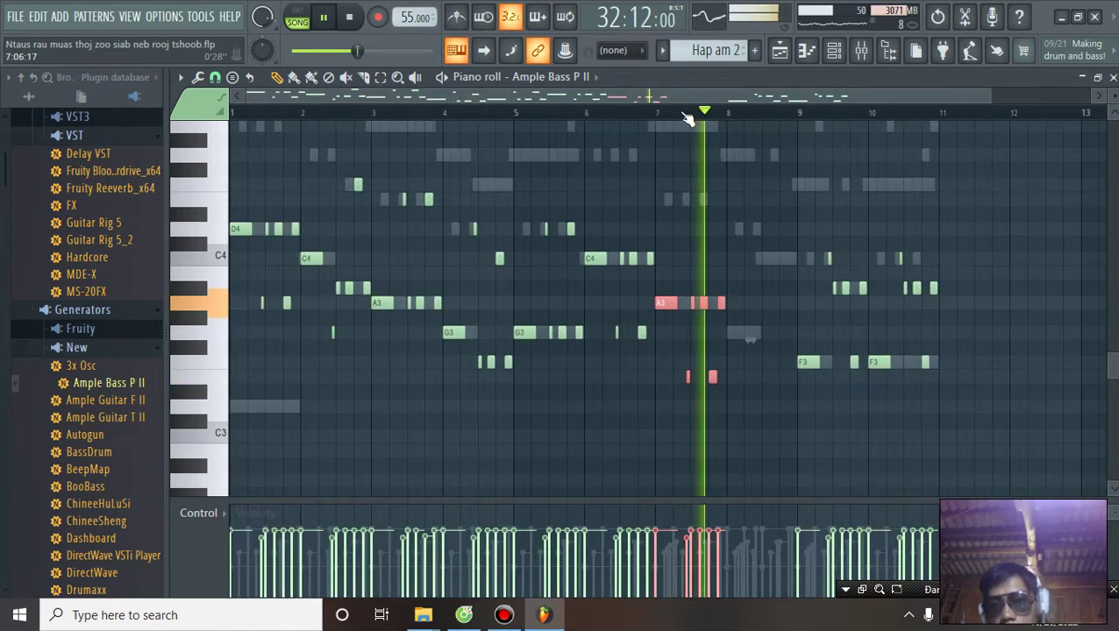
Copy the bar 5 bass notes to the start of bar 8 at the same G3 and D4 pitches
{"action": "scroll", "coordinate": [688, 119], "scroll_direction": "down", "scroll_amount": 1}
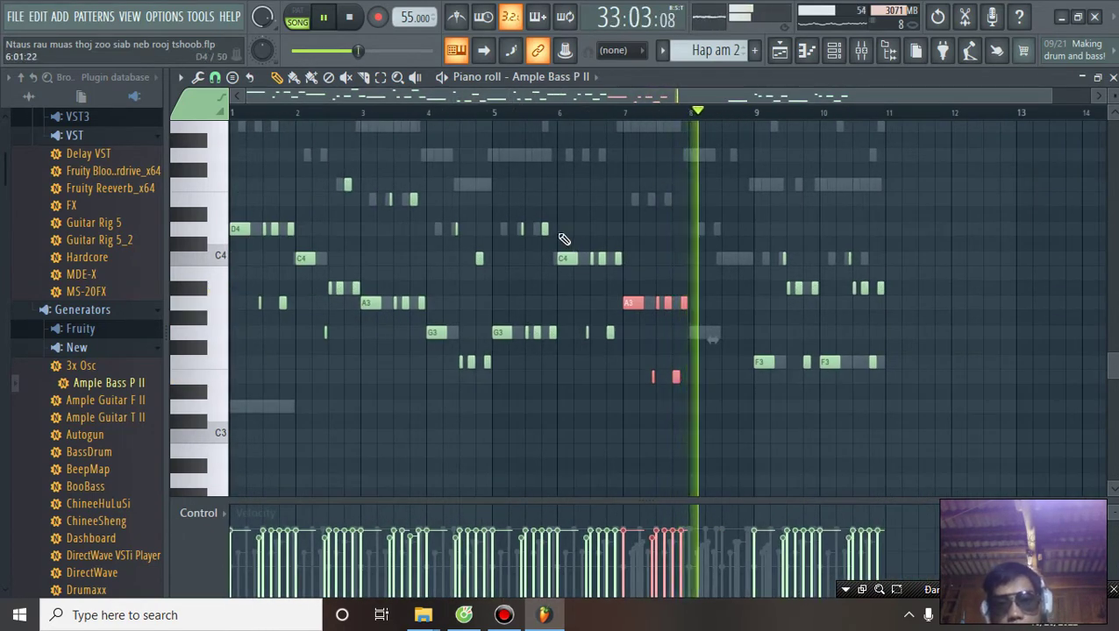
{"action": "left_click_drag", "start_coordinate": [509, 210], "coordinate": [551, 368]}
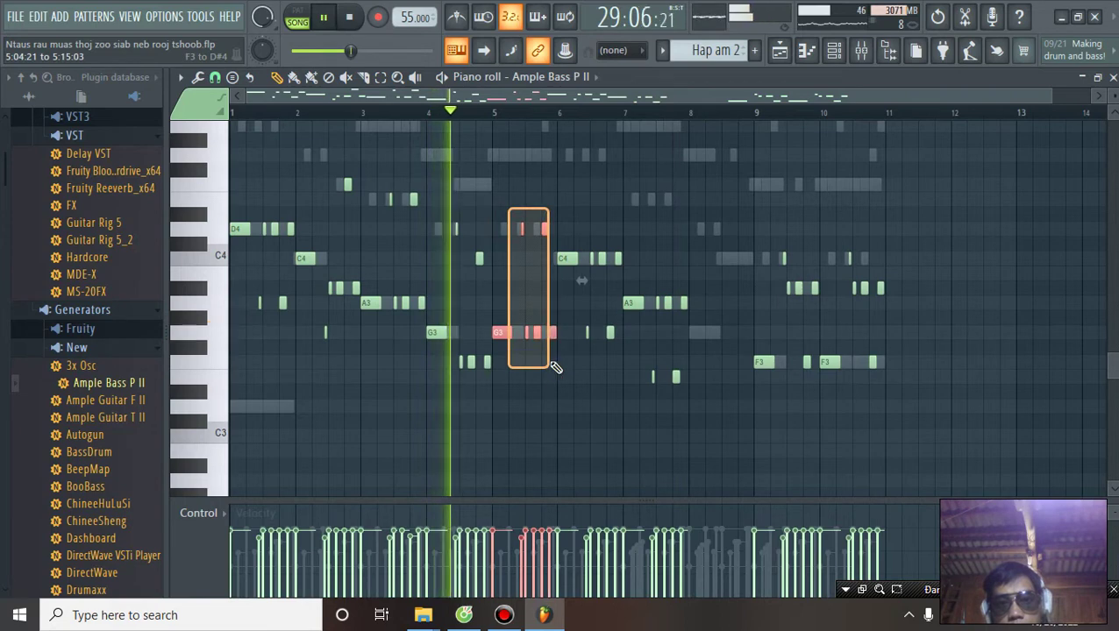
{"action": "left_click_drag", "start_coordinate": [496, 333], "coordinate": [695, 333]}
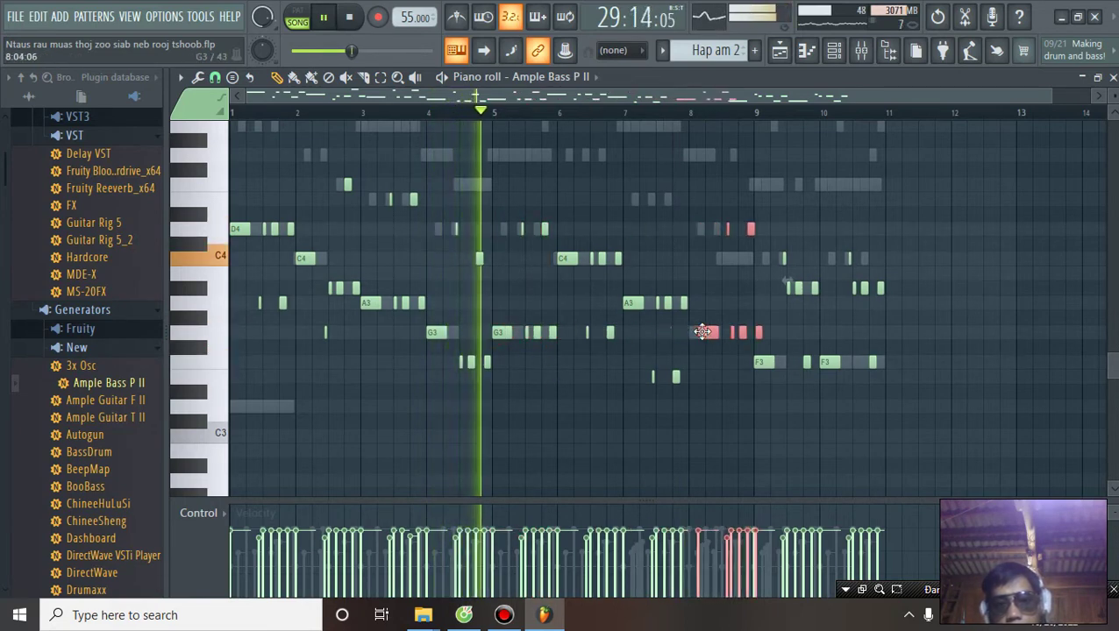
{"action": "scroll", "coordinate": [718, 125], "scroll_direction": "up", "scroll_amount": 6}
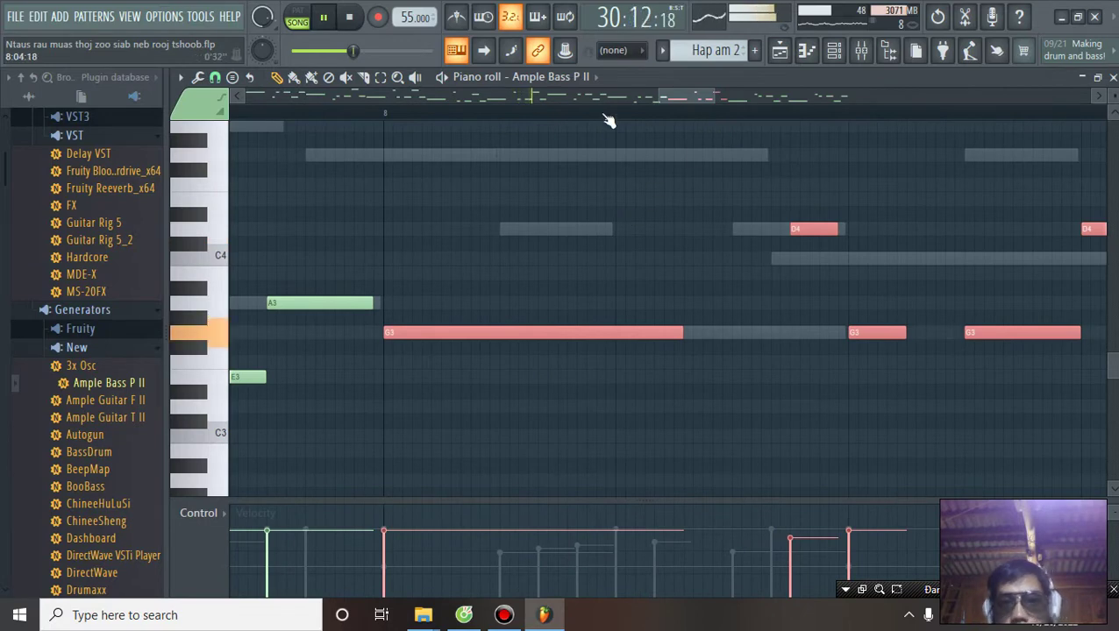
Transpose the bass notes in the second half of bar 8 up five semitones to C4 and G4
{"action": "scroll", "coordinate": [609, 120], "scroll_direction": "down", "scroll_amount": 4}
{"action": "left_click_drag", "start_coordinate": [660, 220], "coordinate": [727, 384]}
{"action": "left_click_drag", "start_coordinate": [657, 330], "coordinate": [657, 258]}
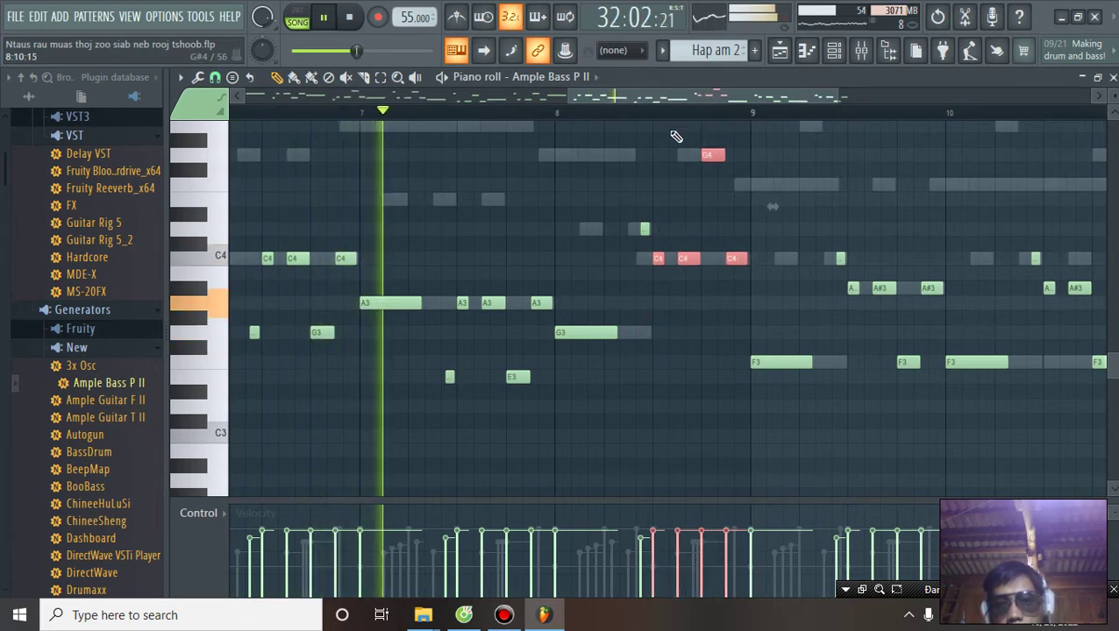
Lower the G4 bass note near the end of bar 8 one octave to G3 and save the project
{"action": "scroll", "coordinate": [671, 116], "scroll_direction": "up", "scroll_amount": 5}
{"action": "scroll", "coordinate": [672, 116], "scroll_direction": "down", "scroll_amount": 3}
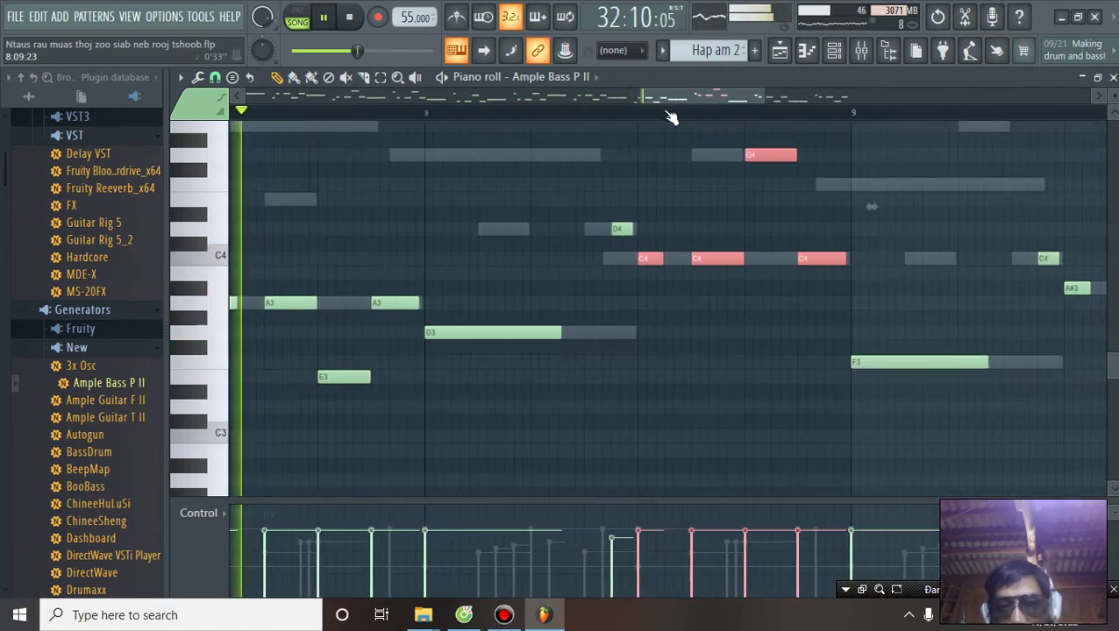
{"action": "right_click", "coordinate": [807, 130]}
{"action": "left_click_drag", "start_coordinate": [781, 154], "coordinate": [781, 155]}
{"action": "scroll", "coordinate": [781, 155], "scroll_direction": "down", "scroll_amount": 3}
{"action": "scroll", "coordinate": [781, 154], "scroll_direction": "down", "scroll_amount": 1}
{"action": "scroll", "coordinate": [786, 149], "scroll_direction": "up", "scroll_amount": 3}
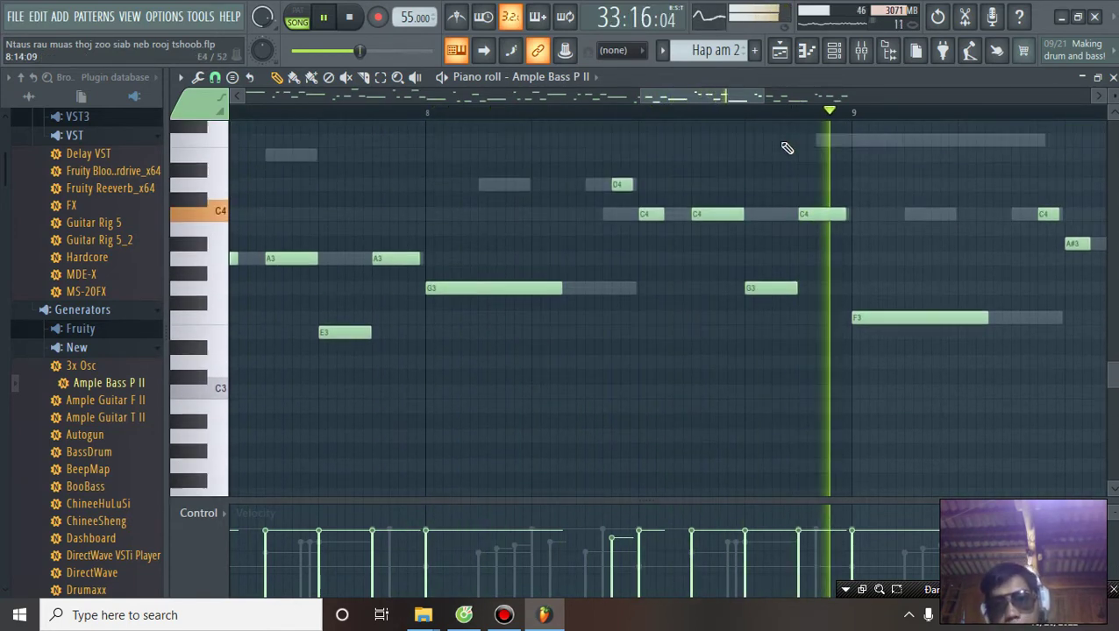
{"action": "scroll", "coordinate": [787, 120], "scroll_direction": "down", "scroll_amount": 5}
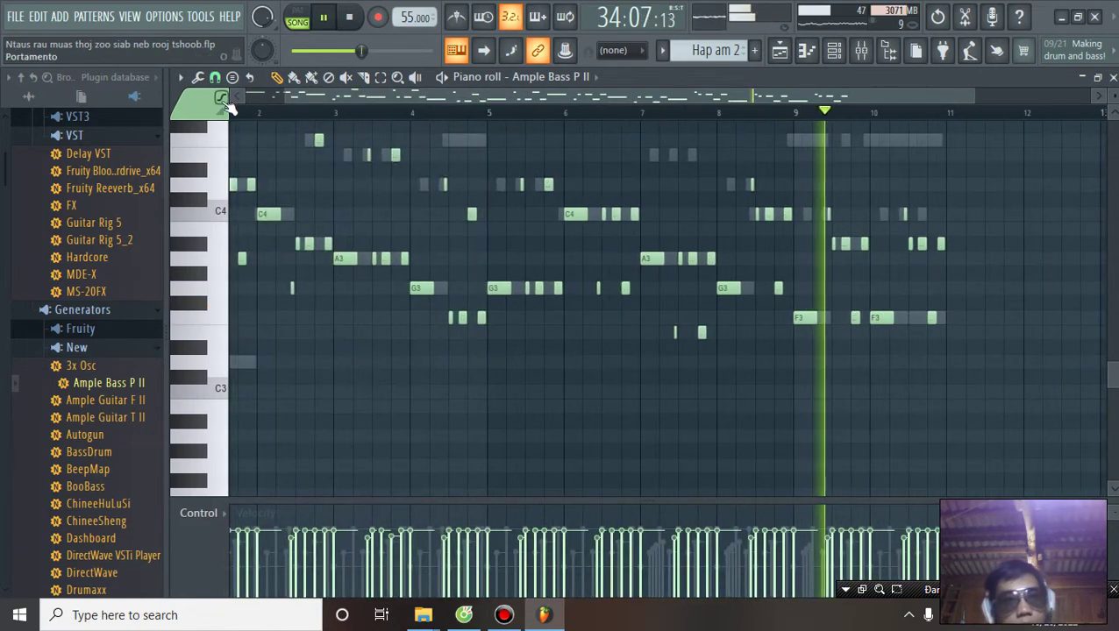
{"action": "left_click", "coordinate": [16, 16]}
{"action": "left_click", "coordinate": [53, 93]}
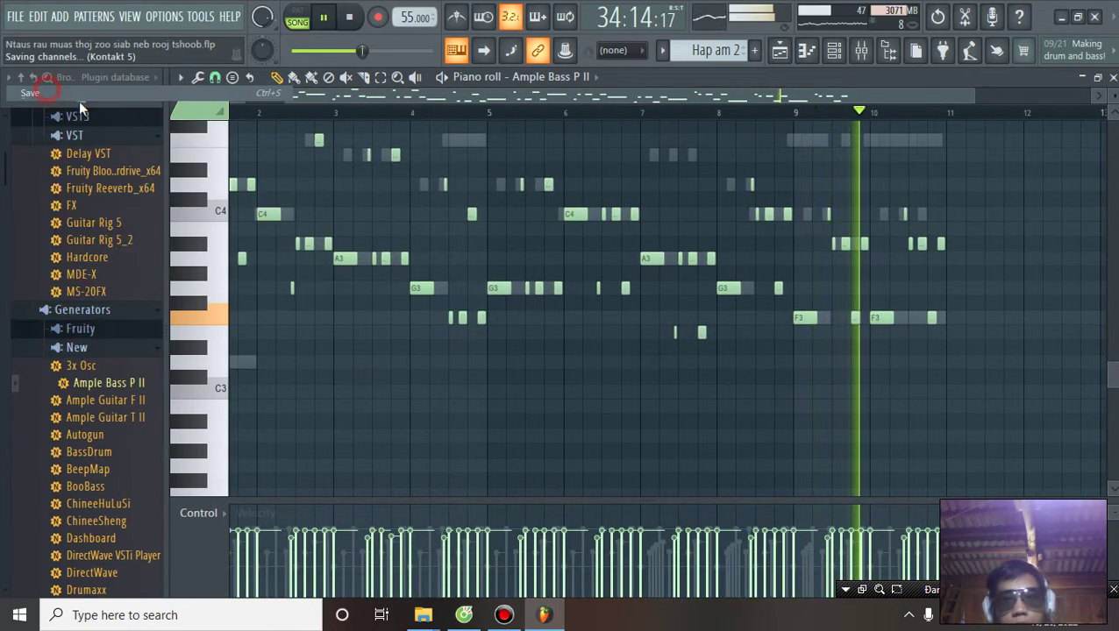
In bar 10's second half, lower the A#3 bass notes to F3, raise the F3 note to C4, and save the project
{"action": "scroll", "coordinate": [944, 123], "scroll_direction": "up", "scroll_amount": 6}
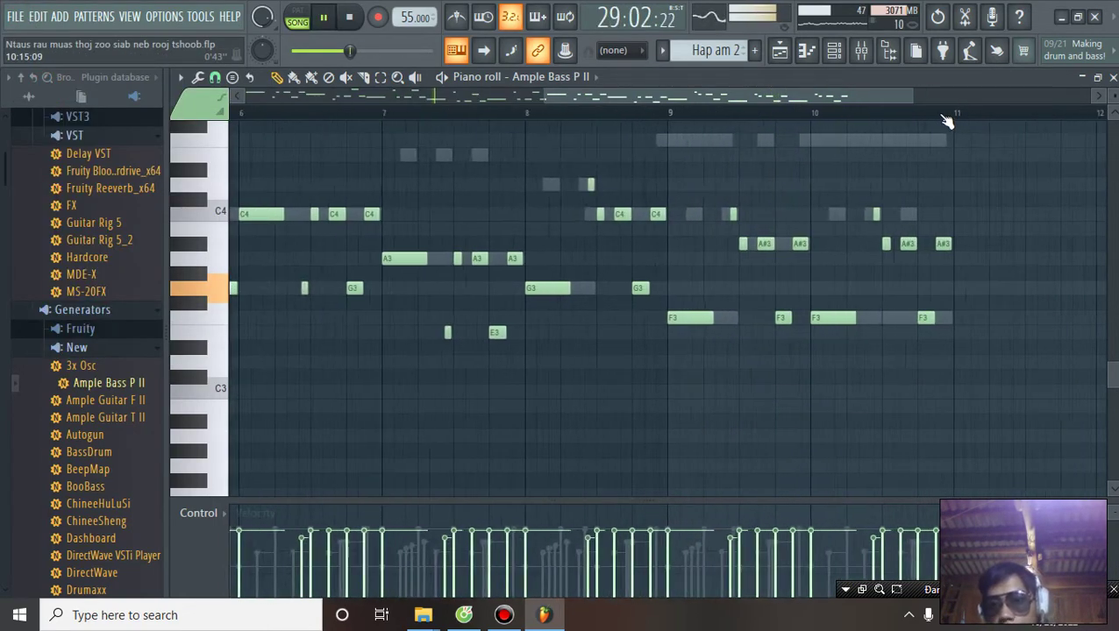
{"action": "left_click_drag", "start_coordinate": [726, 227], "coordinate": [1021, 351]}
{"action": "left_click_drag", "start_coordinate": [711, 243], "coordinate": [713, 323]}
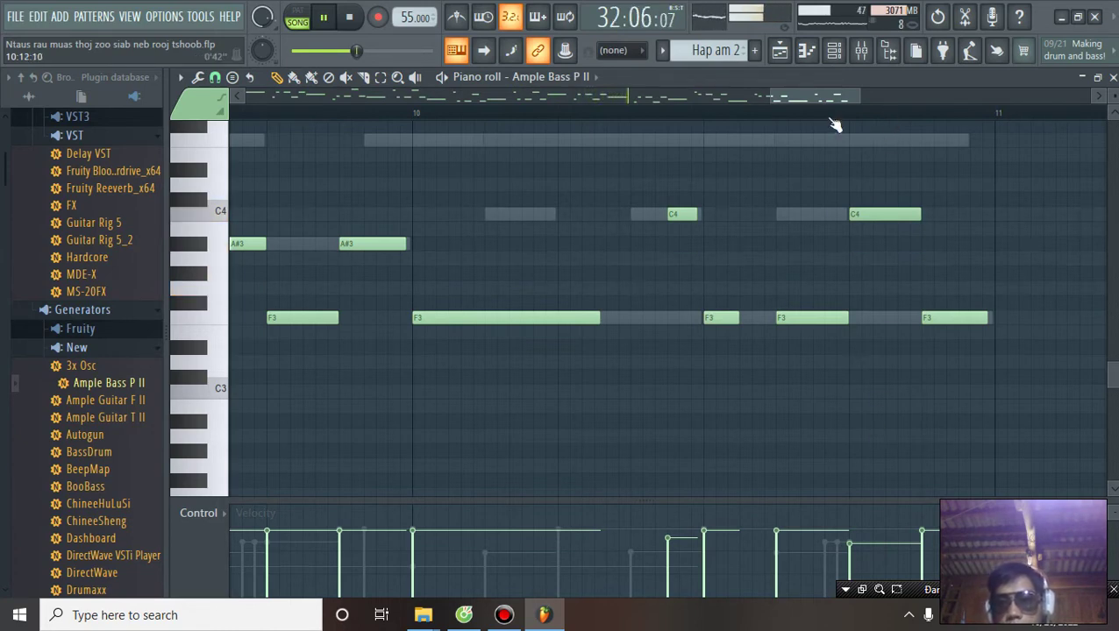
{"action": "scroll", "coordinate": [830, 119], "scroll_direction": "down", "scroll_amount": 7}
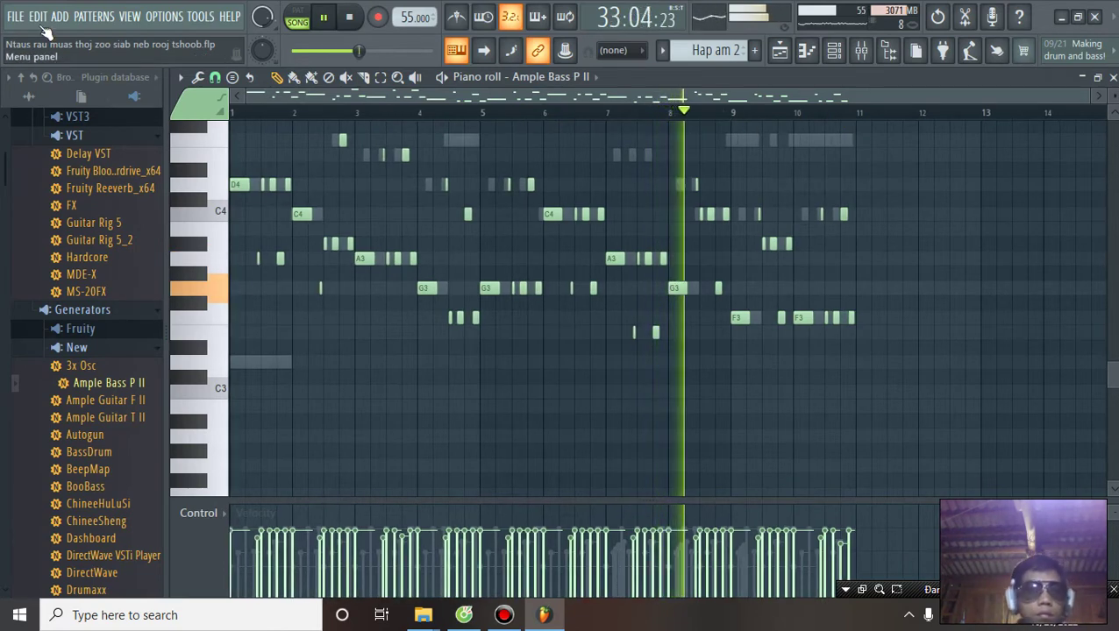
{"action": "left_click", "coordinate": [15, 16]}
{"action": "left_click", "coordinate": [34, 93]}
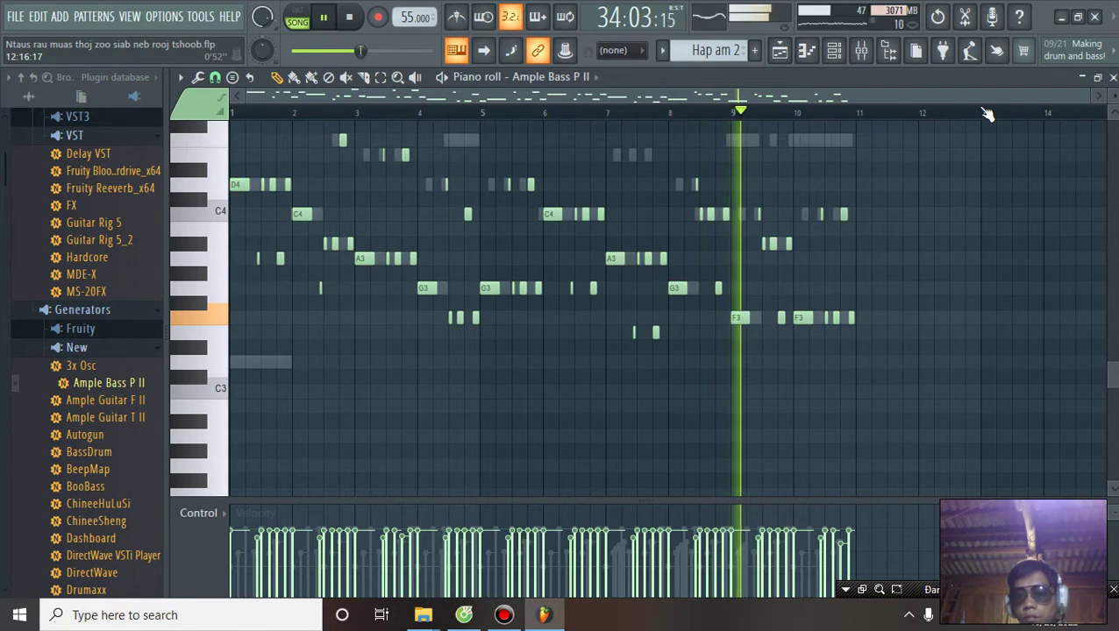
{"action": "left_click", "coordinate": [15, 16]}
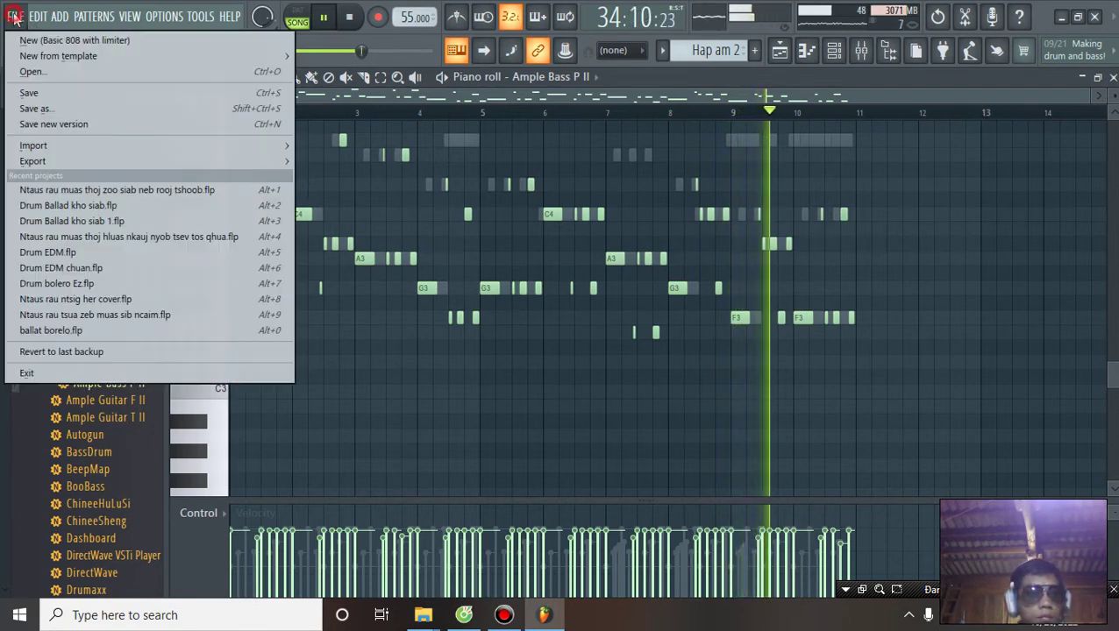
{"action": "left_click", "coordinate": [29, 93]}
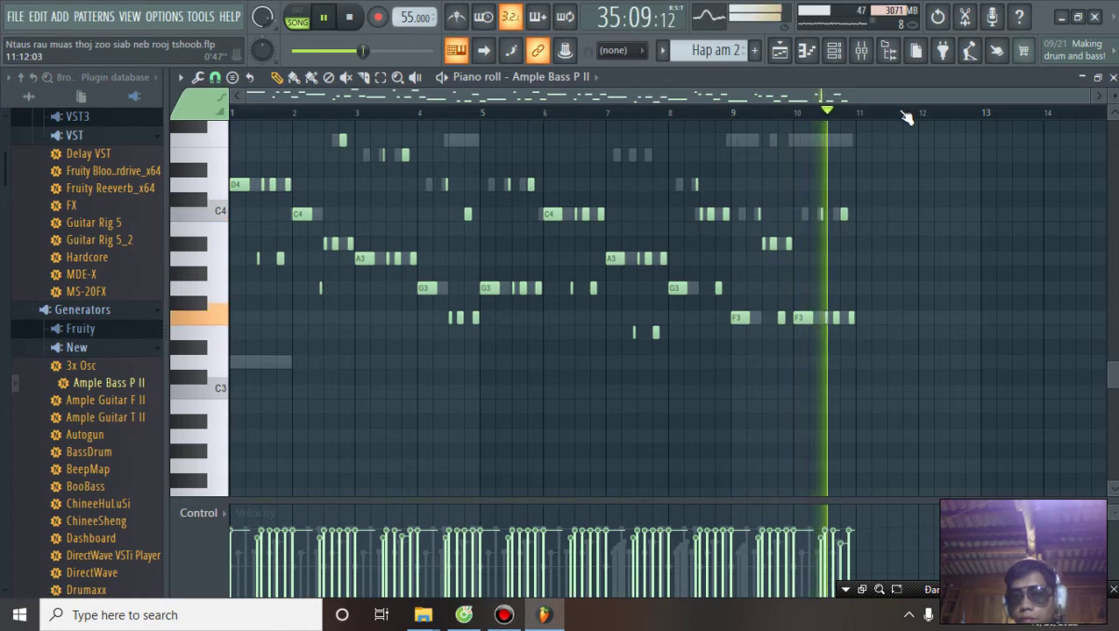
Return to the Playlist, shorten the last Drum 1 clip to about half of bar 35, and play back that bar
{"action": "left_click", "coordinate": [1113, 77]}
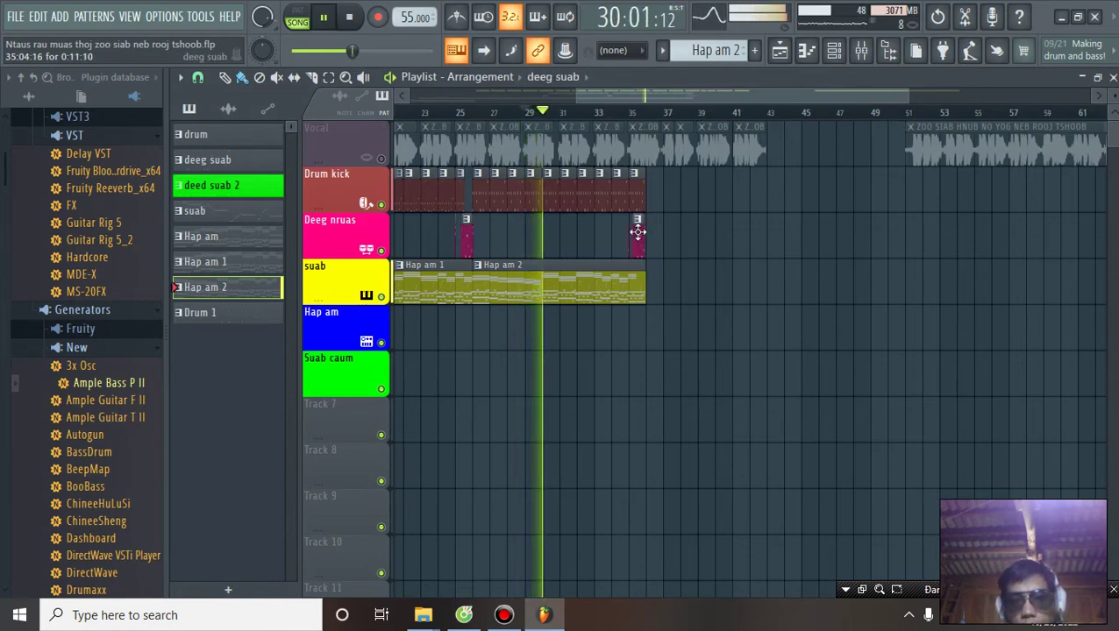
{"action": "scroll", "coordinate": [649, 101], "scroll_direction": "up", "scroll_amount": 6}
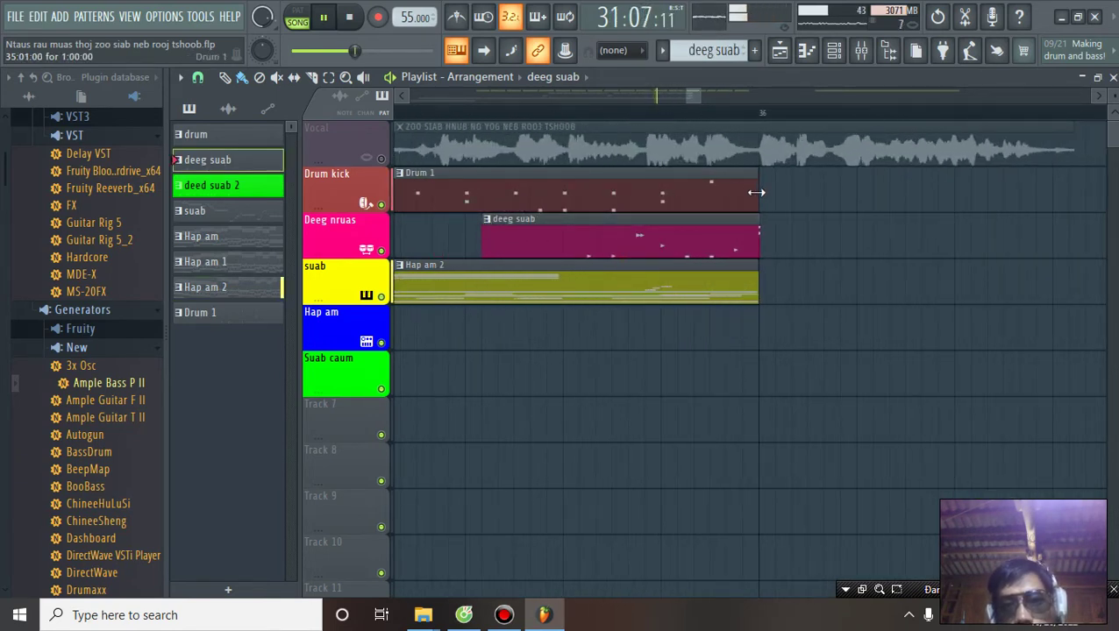
{"action": "left_click", "coordinate": [410, 121]}
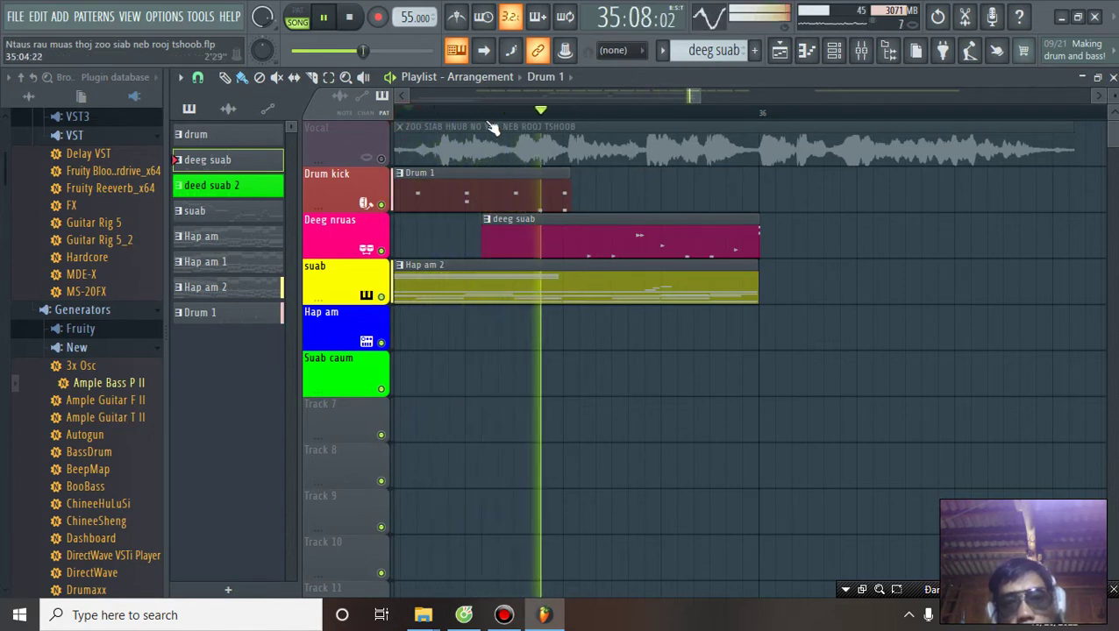
{"action": "key", "text": "space"}
{"action": "key", "text": "space"}
{"action": "scroll", "coordinate": [619, 123], "scroll_direction": "down", "scroll_amount": 3}
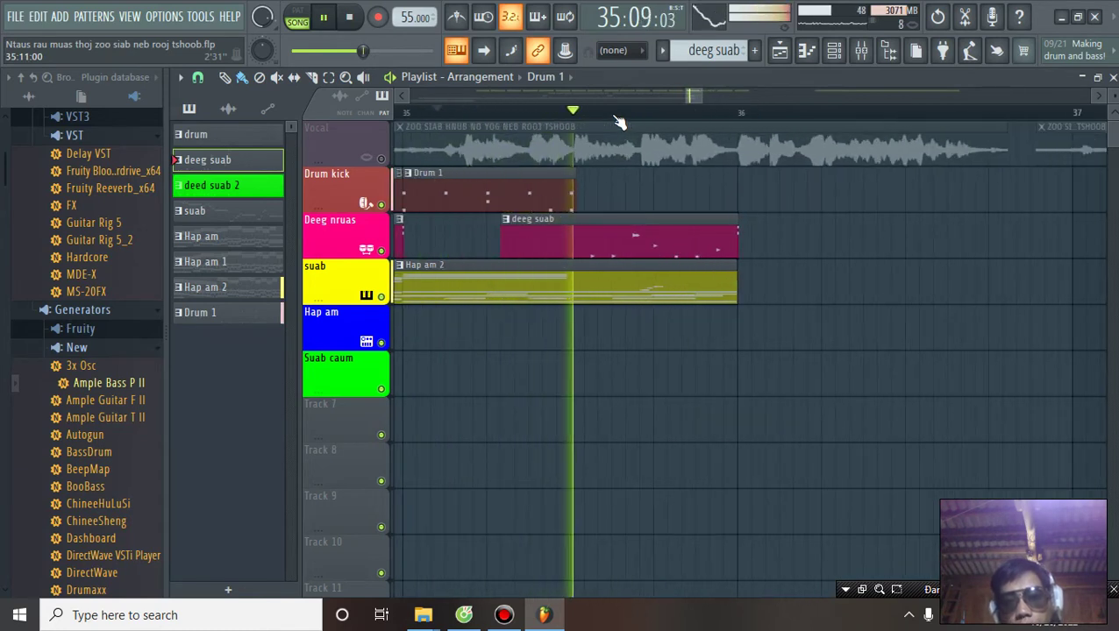
{"action": "key", "text": "space"}
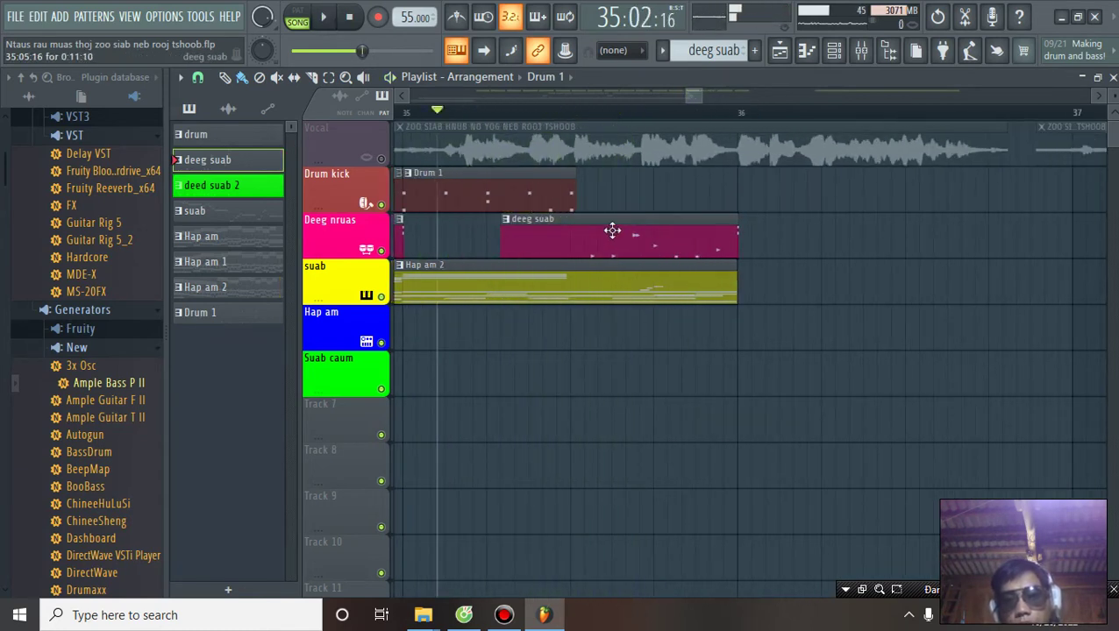
{"action": "key", "text": "space"}
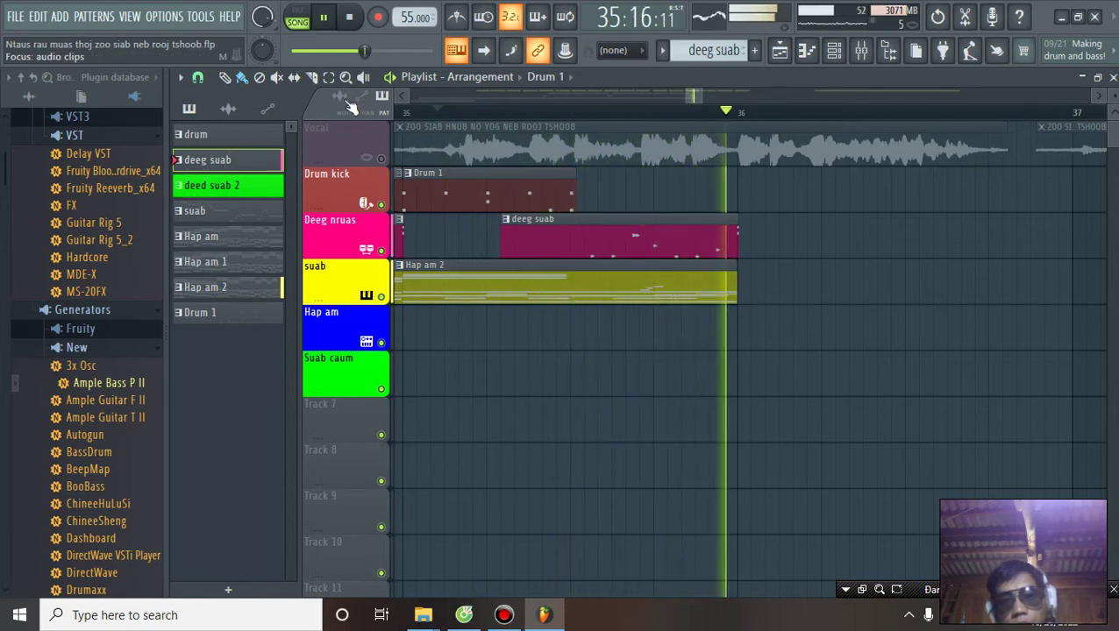
Trim the start of the bar 35 deeg suab clip to a 0:04:06 length and extend the Drum 1 clip to 0:12:00
{"action": "left_click_drag", "start_coordinate": [502, 221], "coordinate": [654, 233]}
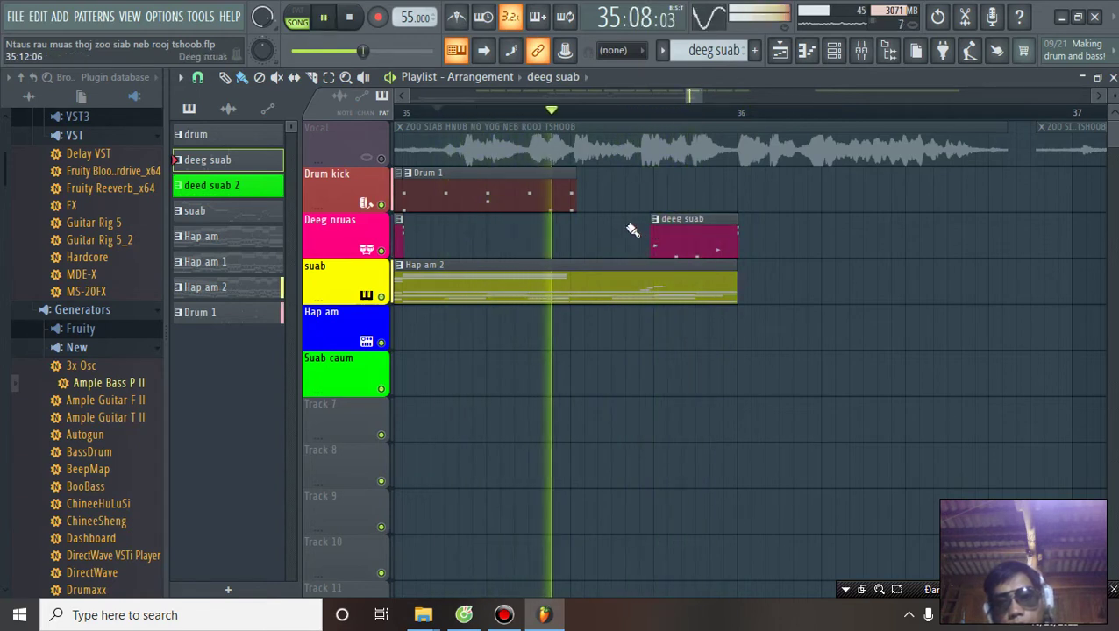
{"action": "left_click_drag", "start_coordinate": [574, 193], "coordinate": [649, 189]}
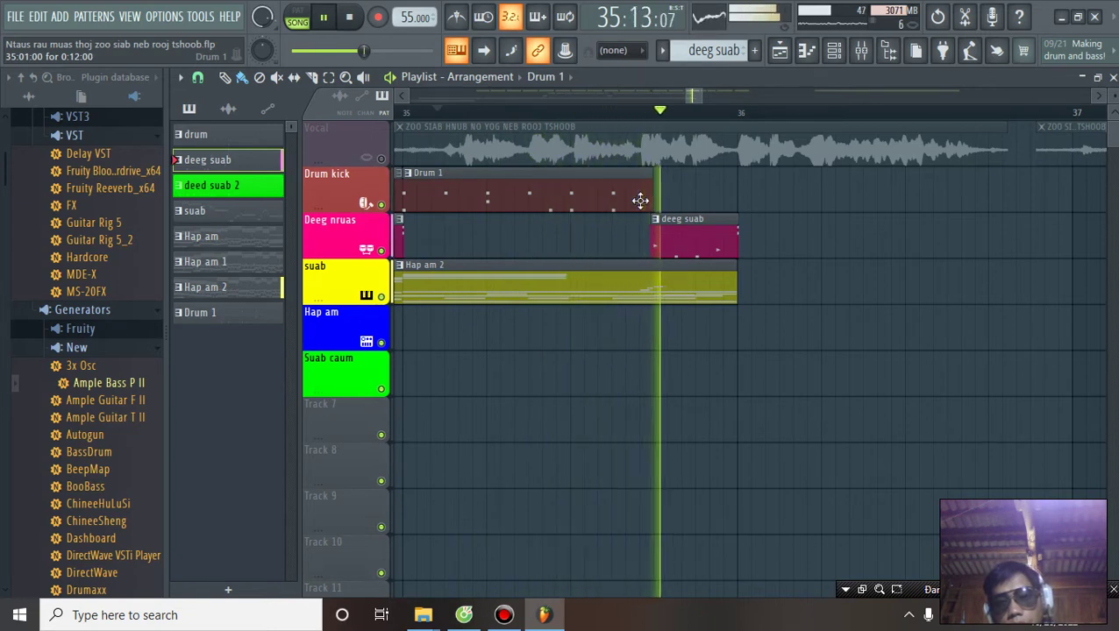
{"action": "key", "text": "space"}
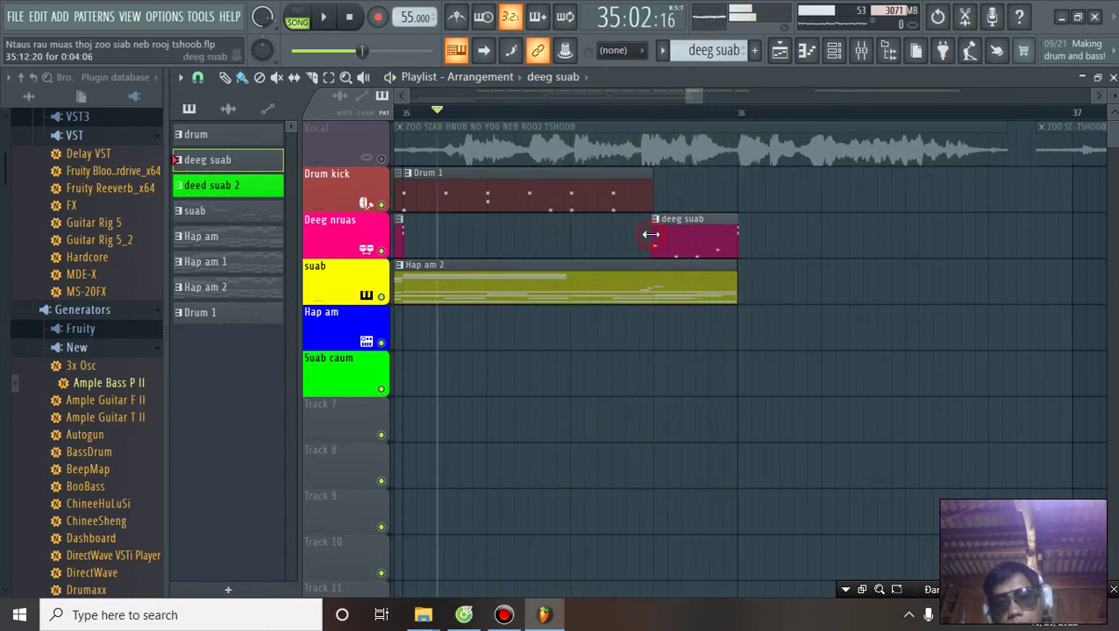
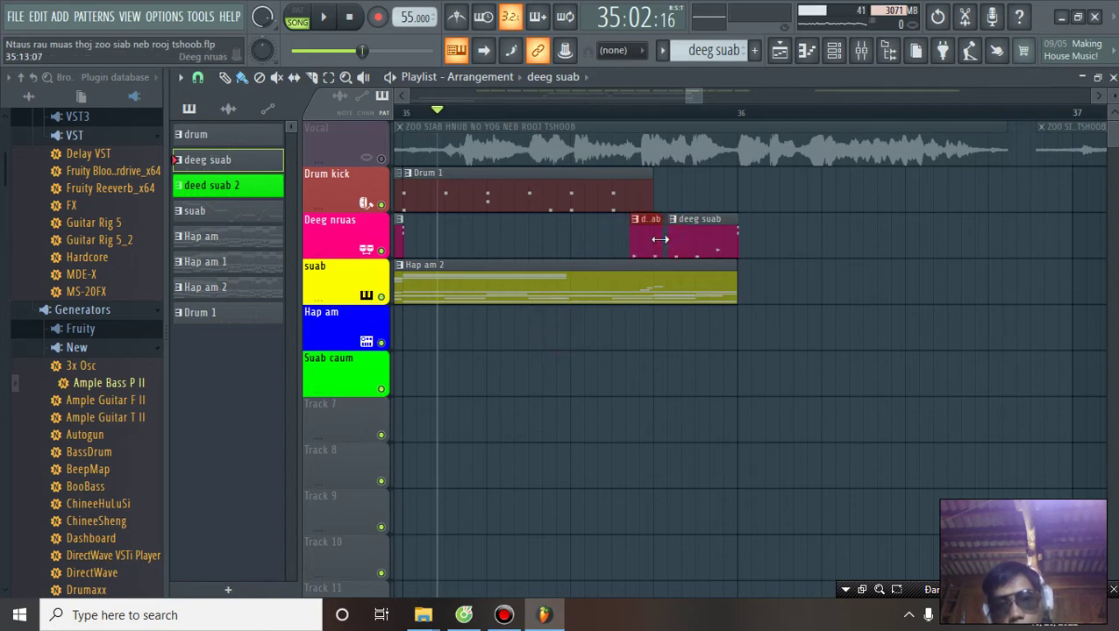
Try different start points for the two deeg suab pieces at the end of bar 35 and audition them
{"action": "key", "text": "space"}
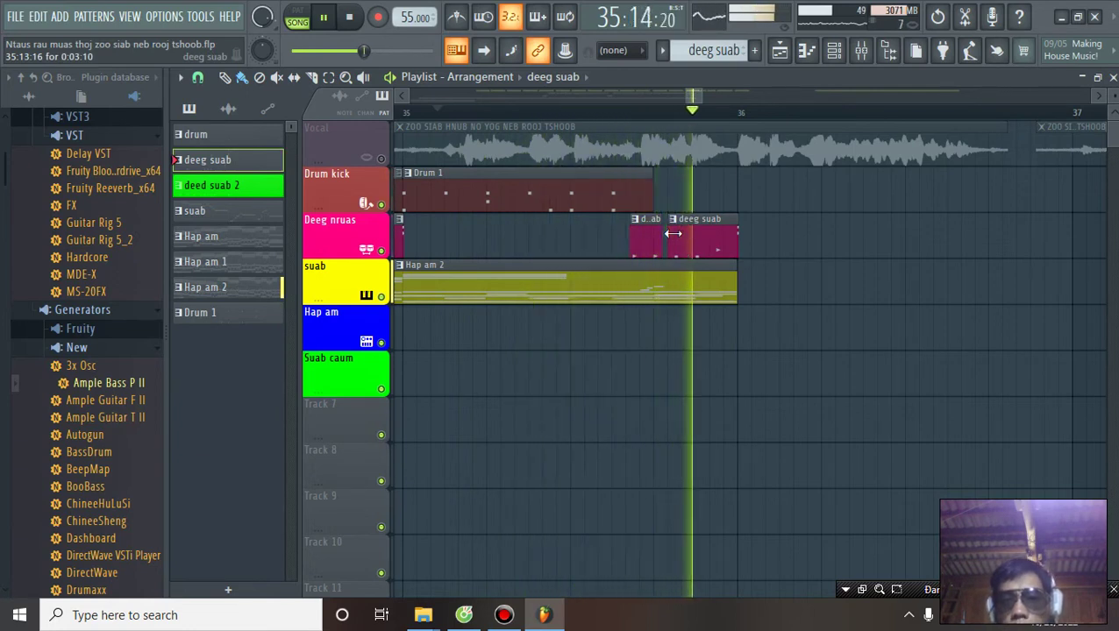
{"action": "mouse_move", "coordinate": [672, 234]}
{"action": "left_mouse_down"}
{"action": "mouse_move", "coordinate": [685, 234]}
{"action": "mouse_move", "coordinate": [656, 242]}
{"action": "mouse_move", "coordinate": [675, 243]}
{"action": "left_mouse_up"}
{"action": "key", "text": "space"}
{"action": "key", "text": "space"}
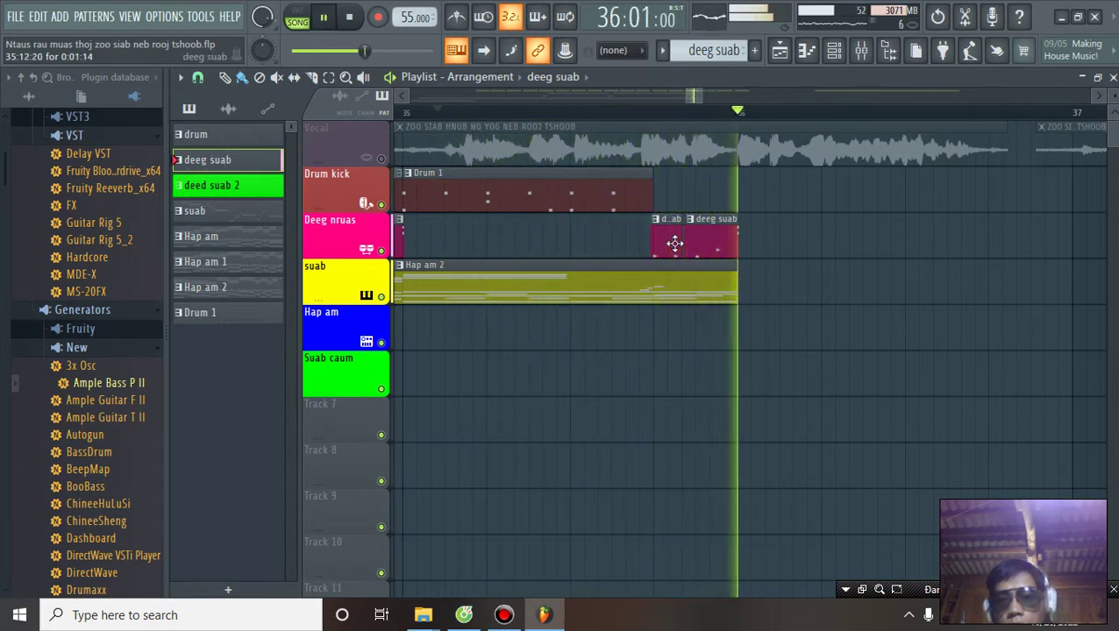
{"action": "left_click_drag", "start_coordinate": [654, 238], "coordinate": [671, 238]}
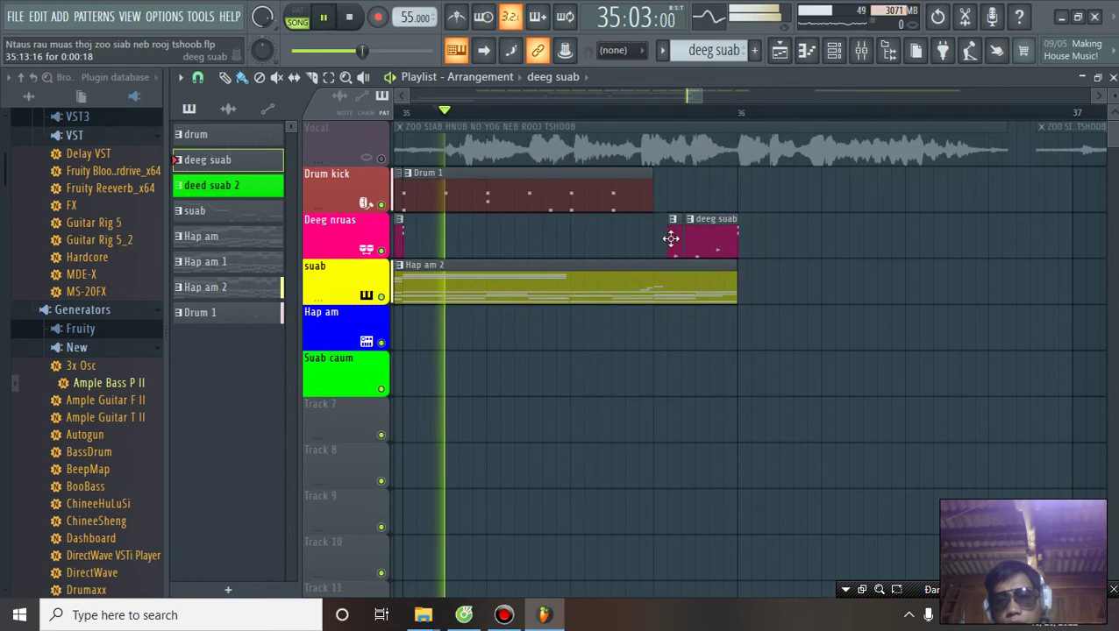
{"action": "left_click_drag", "start_coordinate": [671, 237], "coordinate": [642, 245]}
{"action": "key", "text": "space"}
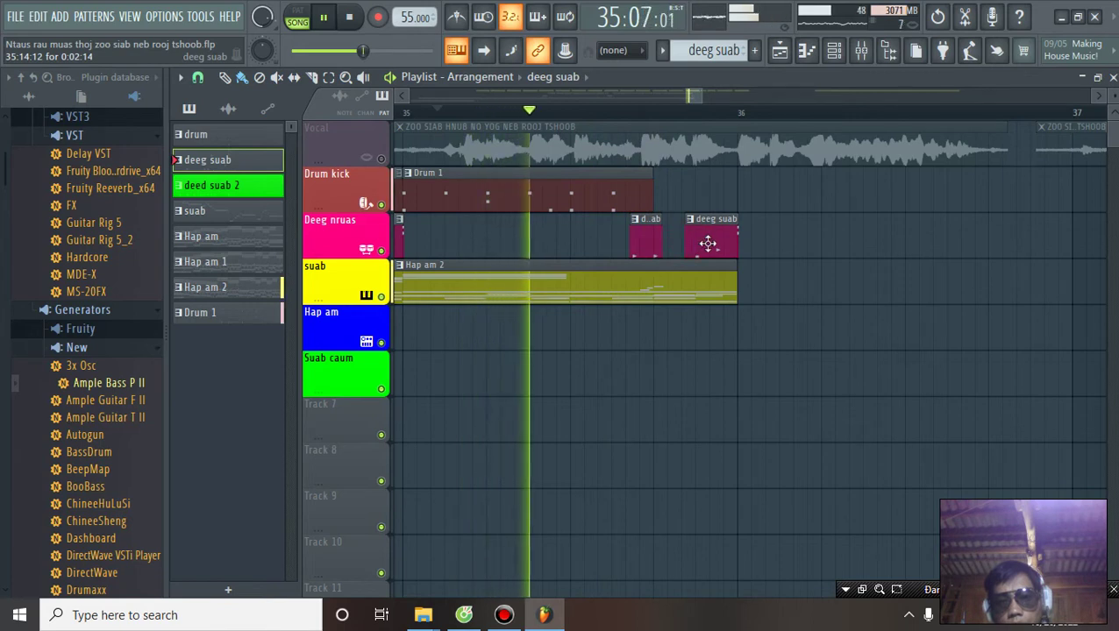
Extend the second deeg suab piece to 0:05:06, move it to start at 35:13:20, and audition the fill
{"action": "left_click_drag", "start_coordinate": [709, 242], "coordinate": [682, 243]}
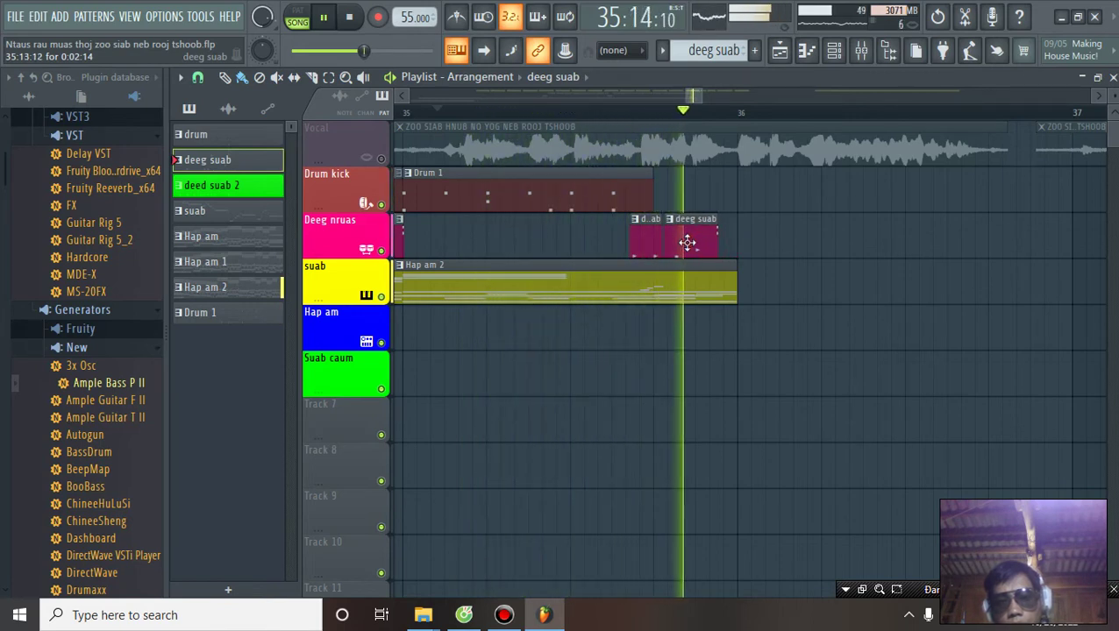
{"action": "left_click_drag", "start_coordinate": [667, 239], "coordinate": [684, 242]}
{"action": "key", "text": "space"}
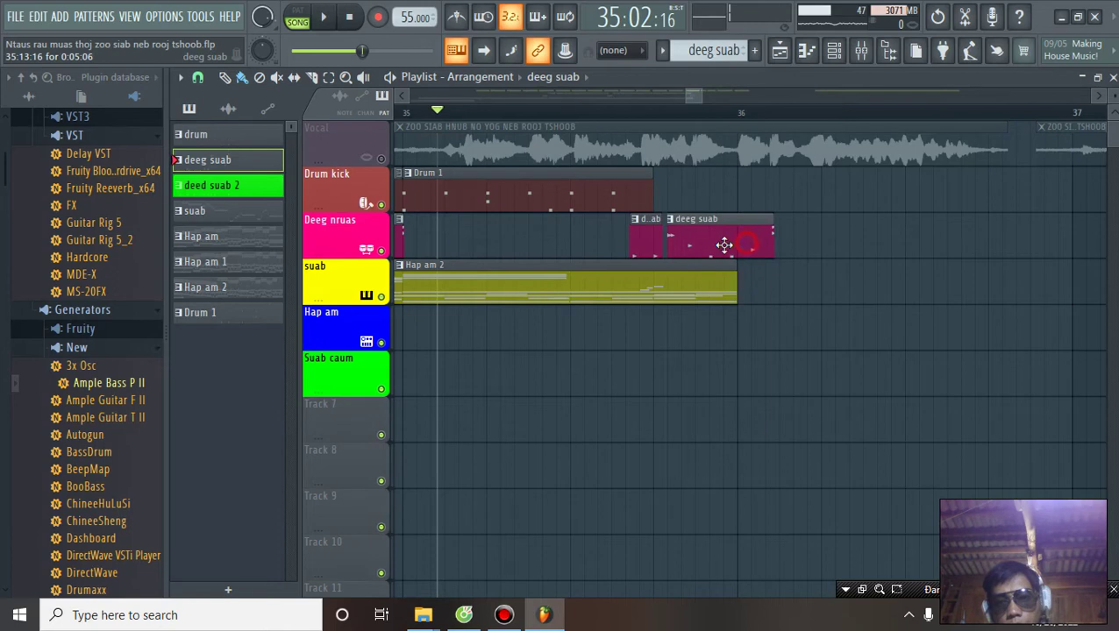
{"action": "left_click_drag", "start_coordinate": [724, 245], "coordinate": [728, 245]}
{"action": "key", "text": "space"}
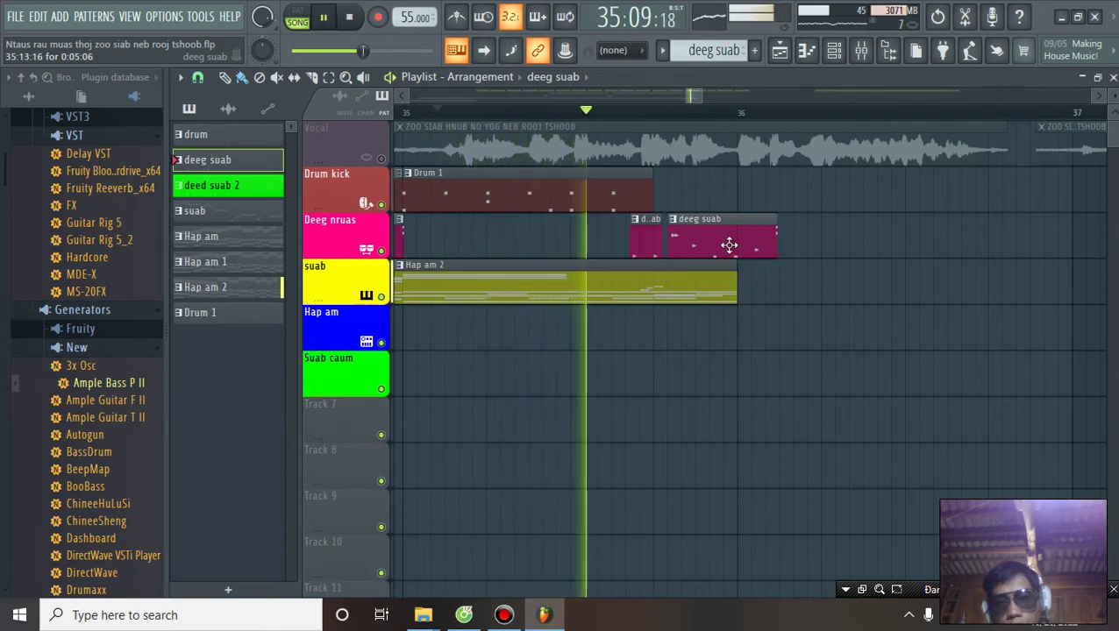
{"action": "left_click_drag", "start_coordinate": [729, 244], "coordinate": [735, 247]}
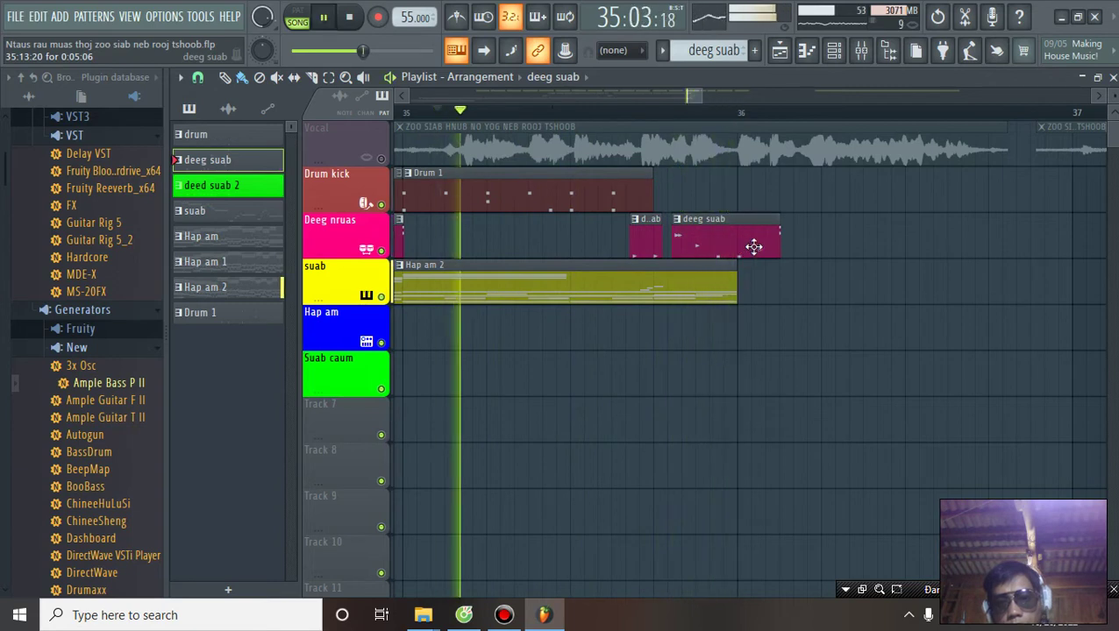
Cut off the deeg suab fill's tail near bar 36, trim the start of its last piece slightly, and audition it
{"action": "scroll", "coordinate": [745, 119], "scroll_direction": "up", "scroll_amount": 4}
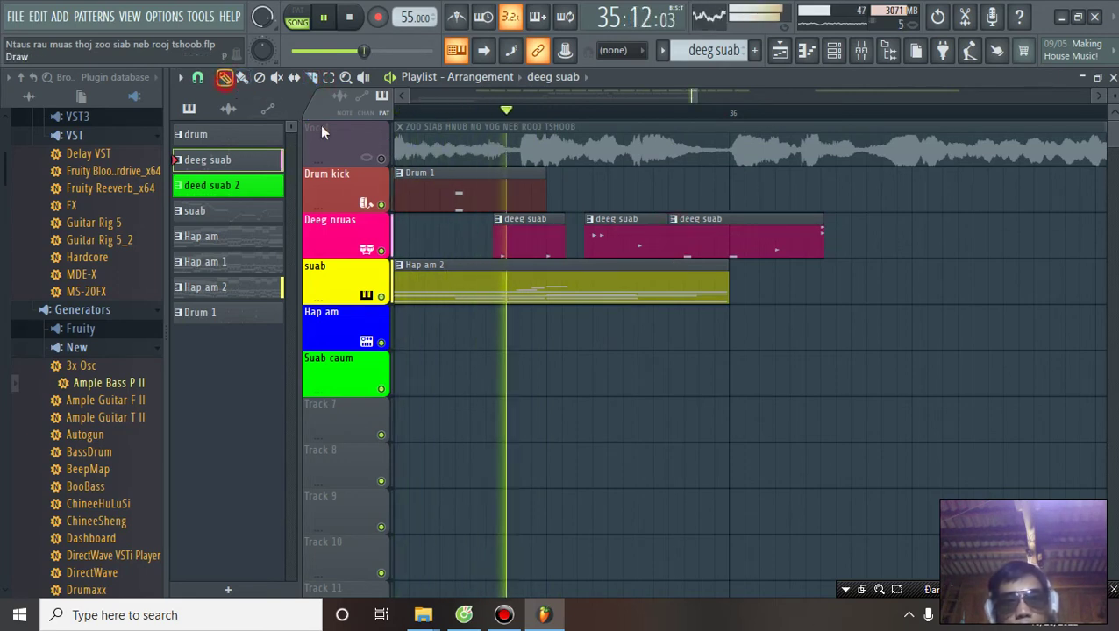
{"action": "key", "text": "space"}
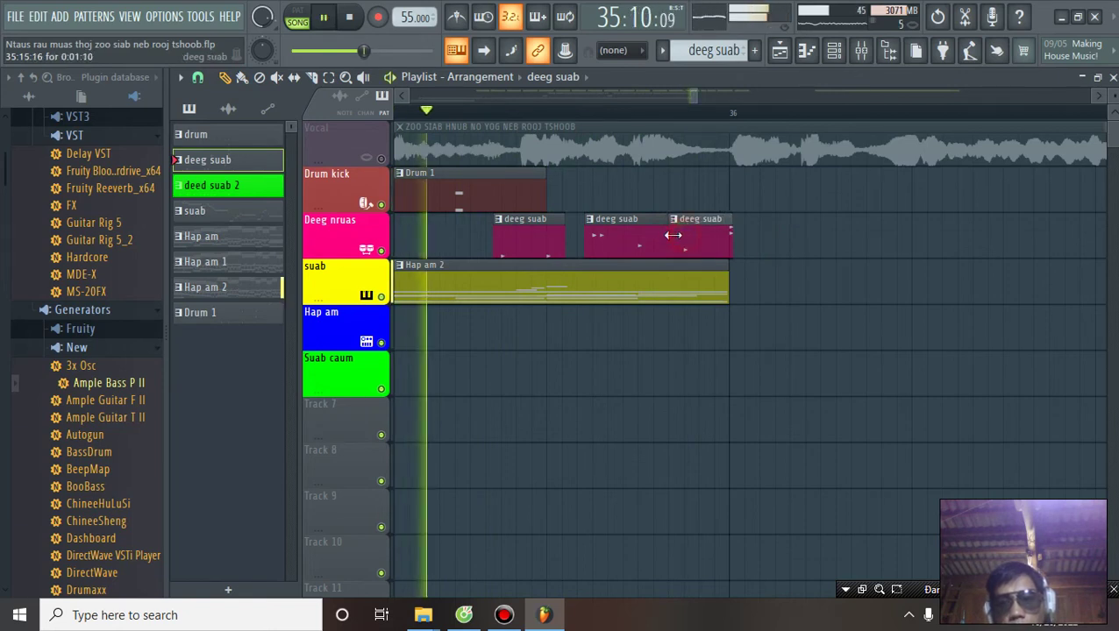
{"action": "left_click_drag", "start_coordinate": [674, 235], "coordinate": [680, 235]}
{"action": "key", "text": "space"}
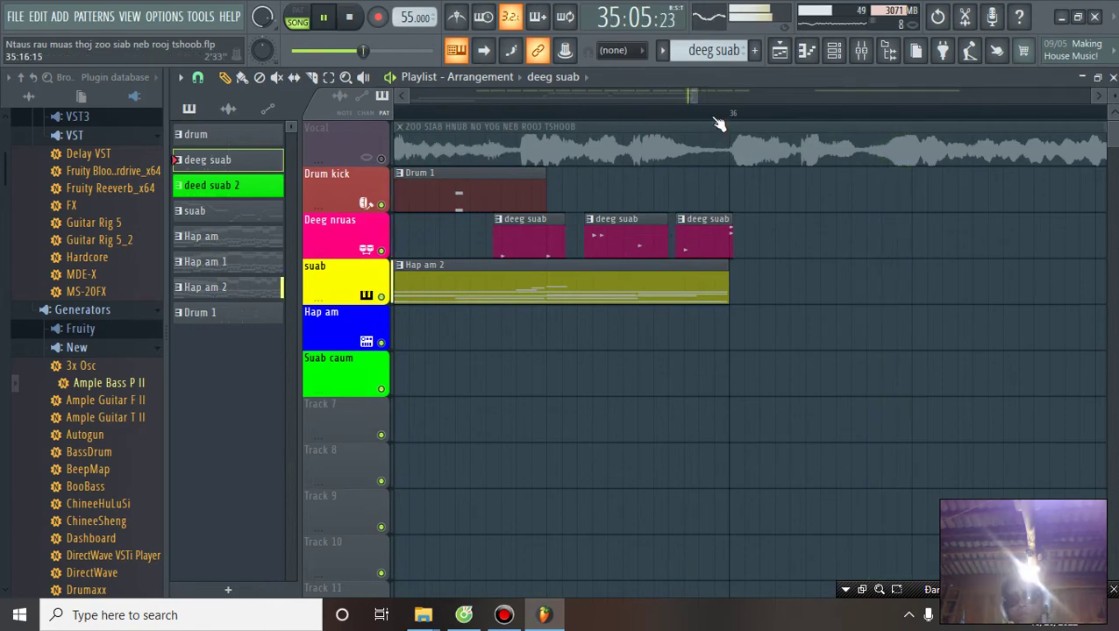
Play back the finished fill from the start of bar 35 and save the project
{"action": "scroll", "coordinate": [719, 123], "scroll_direction": "up", "scroll_amount": 5}
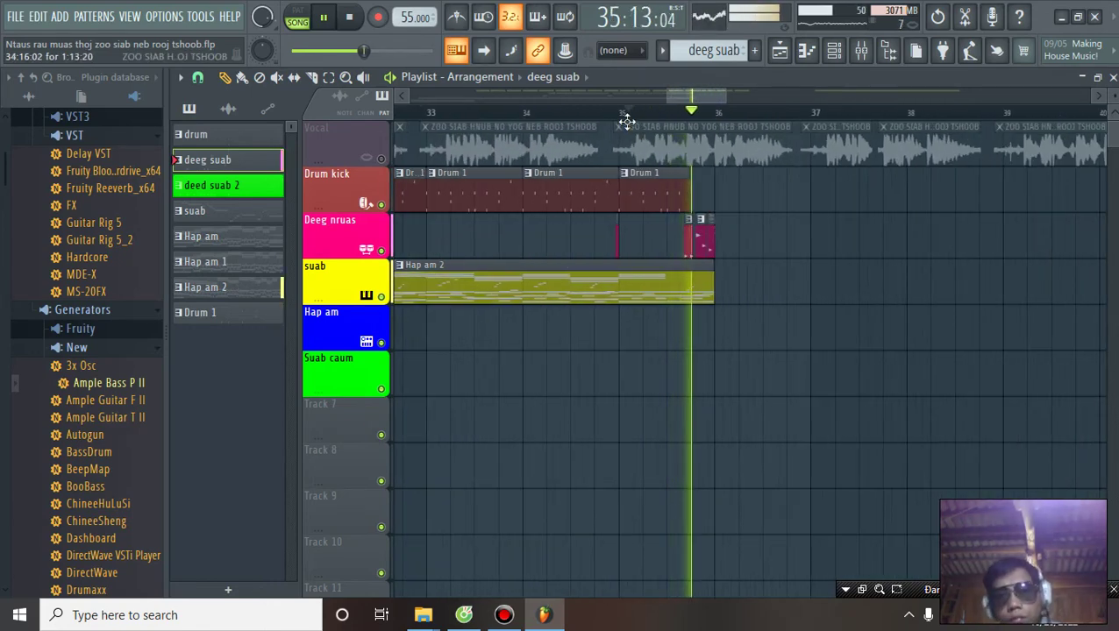
{"action": "left_click", "coordinate": [611, 112]}
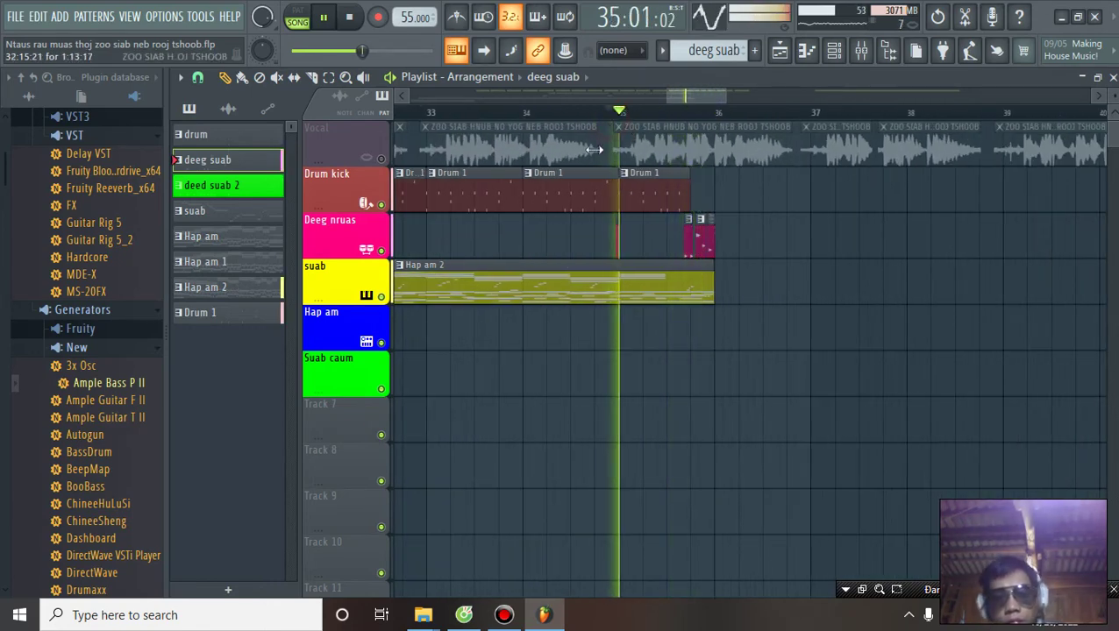
{"action": "left_click", "coordinate": [29, 18]}
{"action": "left_click", "coordinate": [88, 92]}
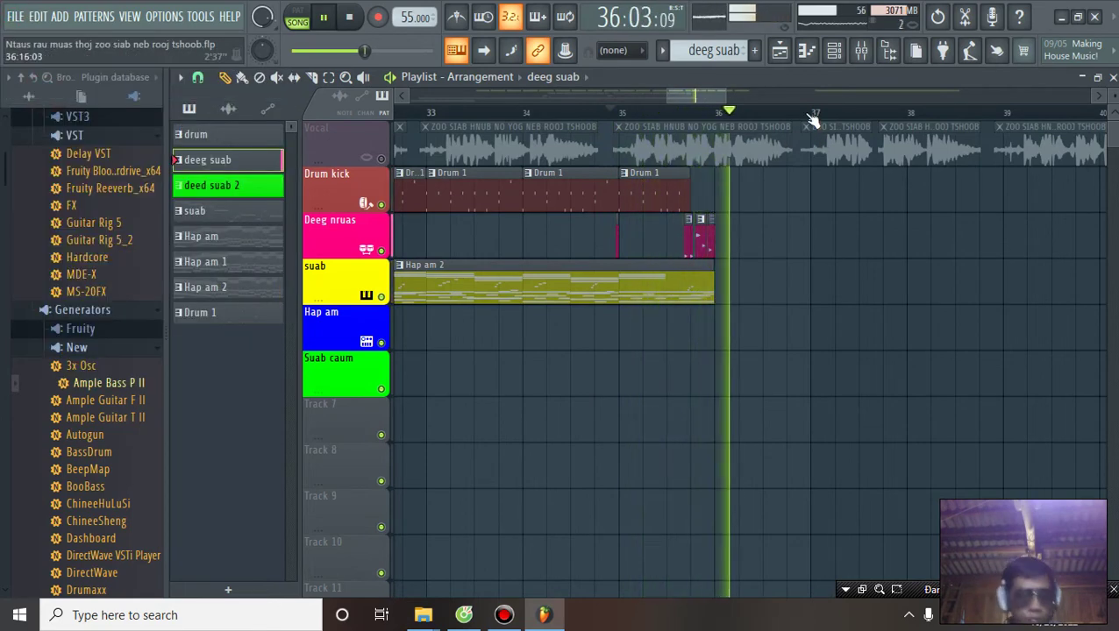
{"action": "key", "text": "space"}
{"action": "key", "text": "space"}
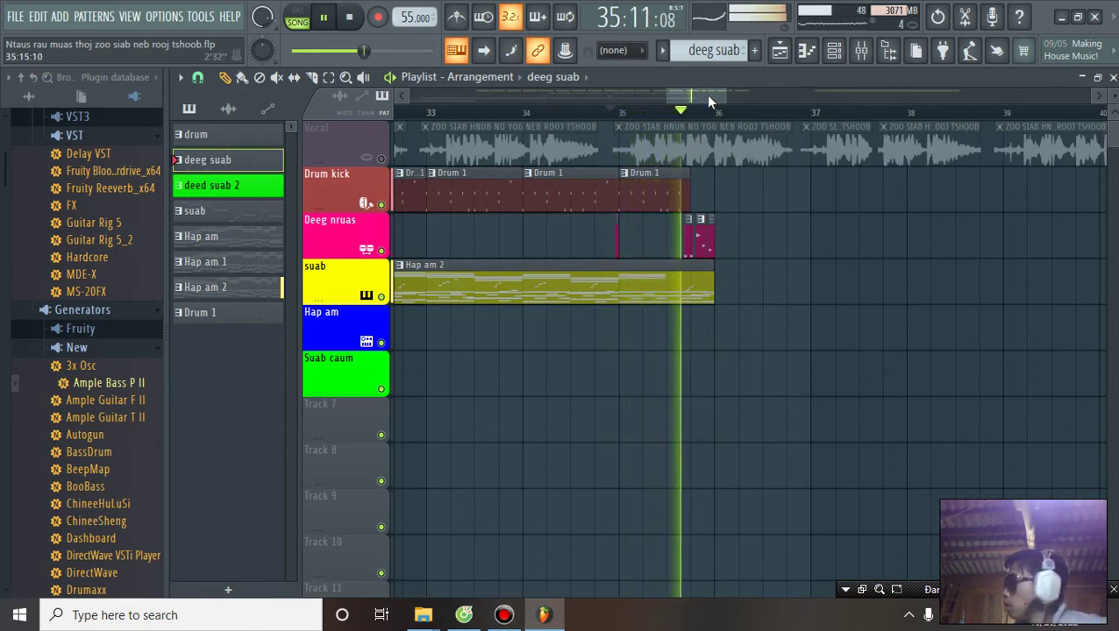
Unmute the Vocal track and play the arrangement from about bar 25
{"action": "key", "text": "space"}
{"action": "scroll", "coordinate": [721, 118], "scroll_direction": "down", "scroll_amount": 8}
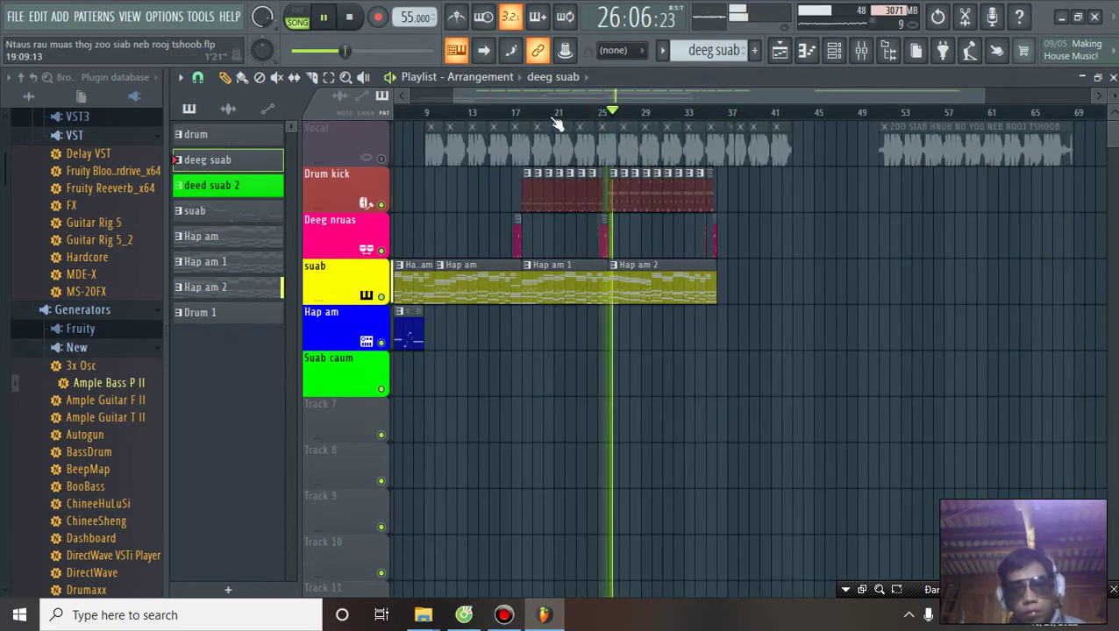
{"action": "left_click", "coordinate": [603, 113]}
{"action": "left_click", "coordinate": [381, 158]}
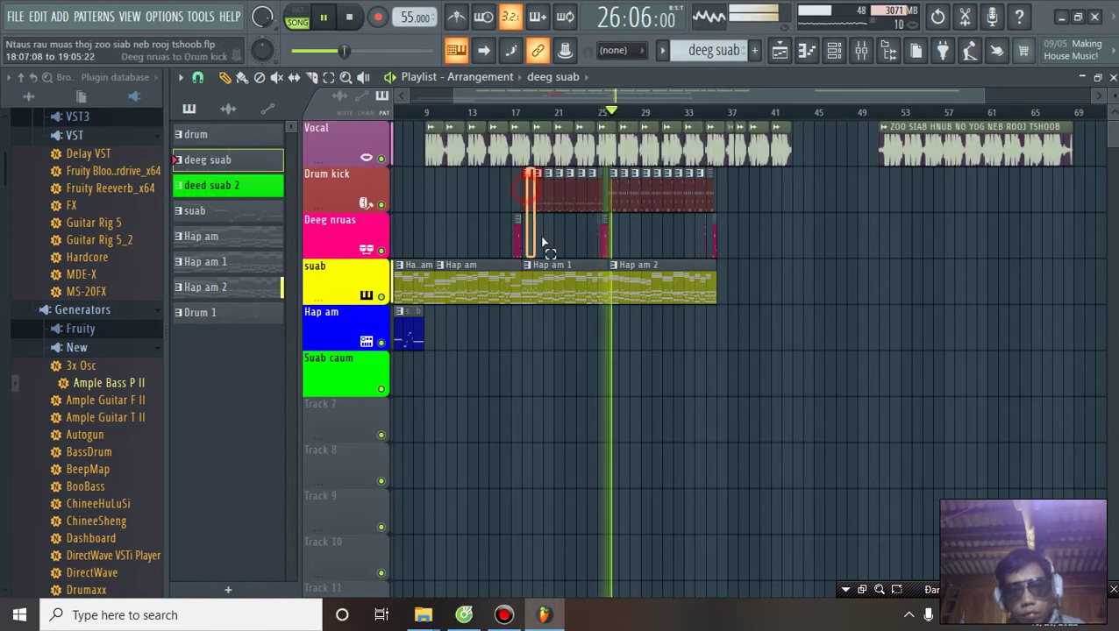
Copy the Hap am 1 section with its drum and deeg suab clips to bar 36 and check its alignment
{"action": "left_click_drag", "start_coordinate": [575, 286], "coordinate": [735, 282]}
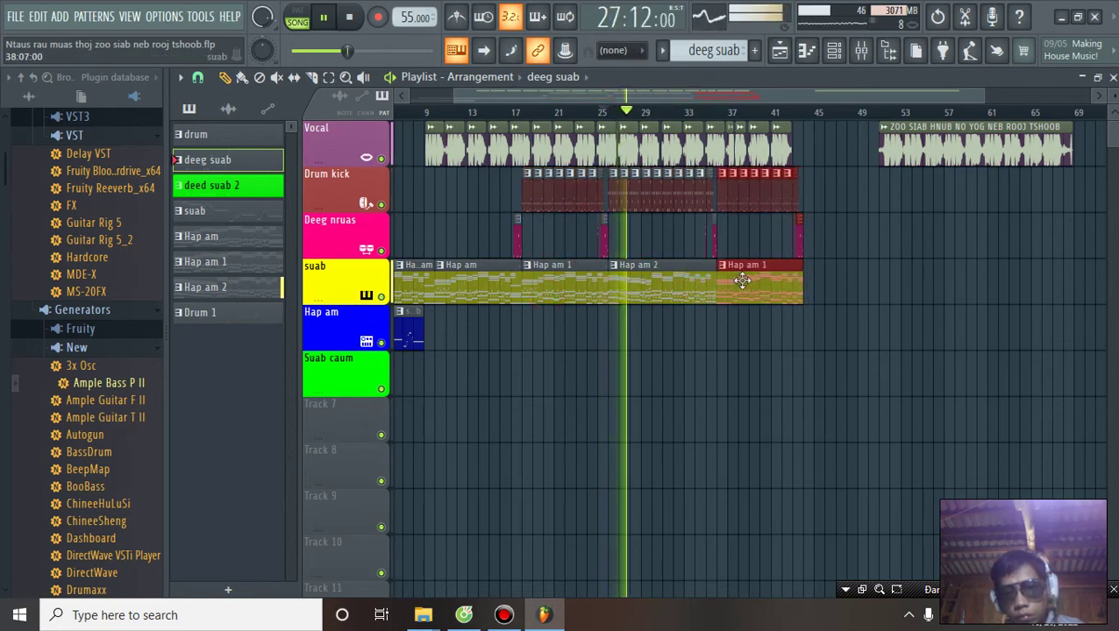
{"action": "scroll", "coordinate": [726, 124], "scroll_direction": "up", "scroll_amount": 6}
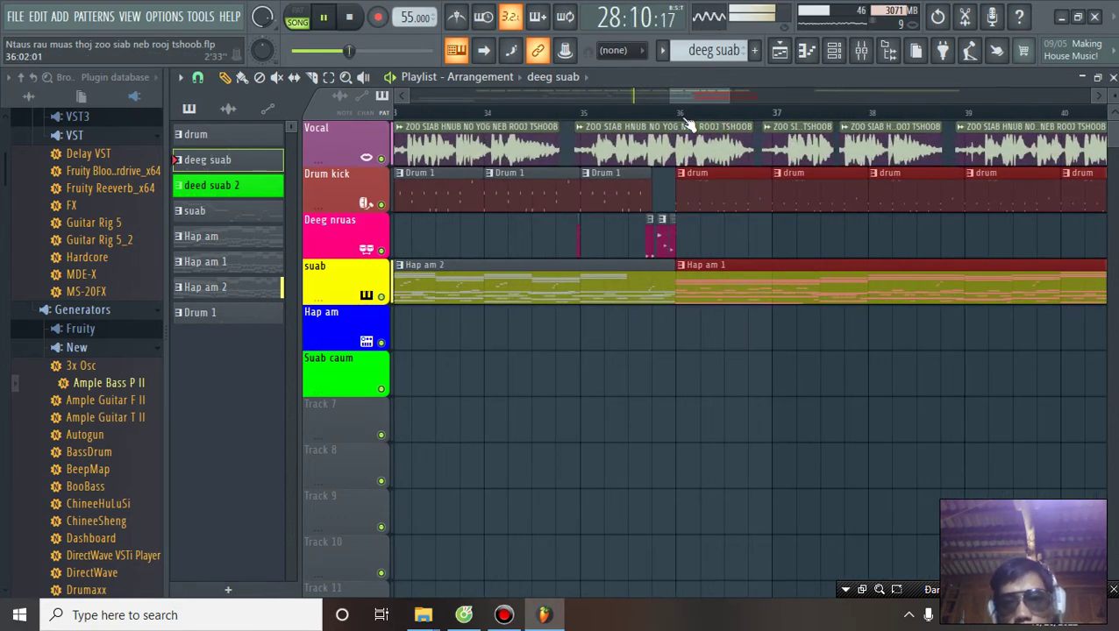
{"action": "scroll", "coordinate": [688, 123], "scroll_direction": "up", "scroll_amount": 4}
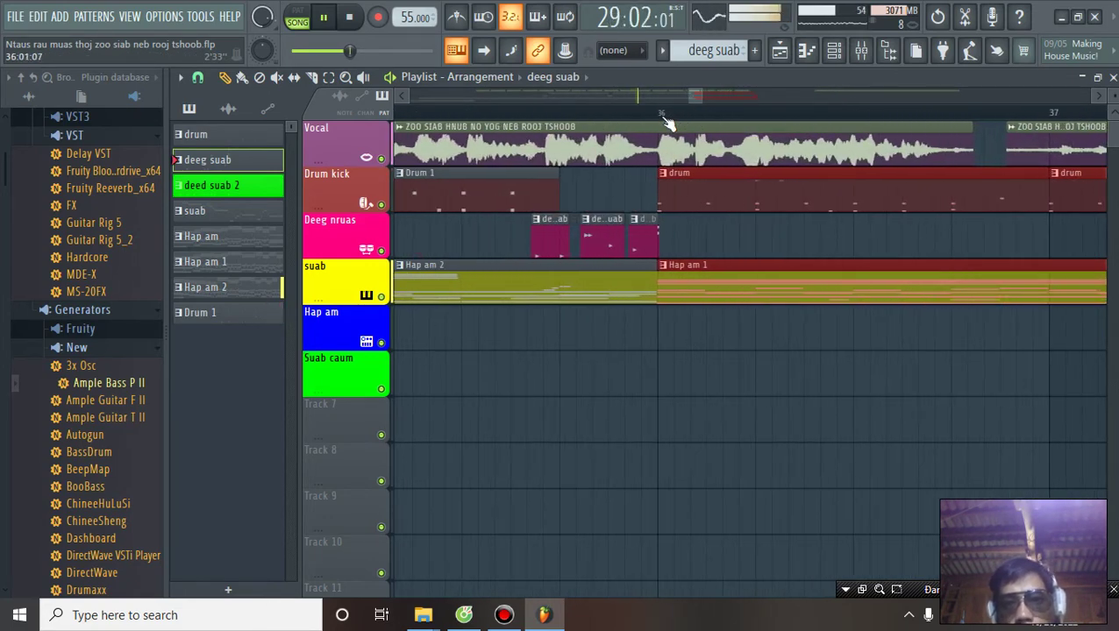
{"action": "scroll", "coordinate": [666, 122], "scroll_direction": "up", "scroll_amount": 4}
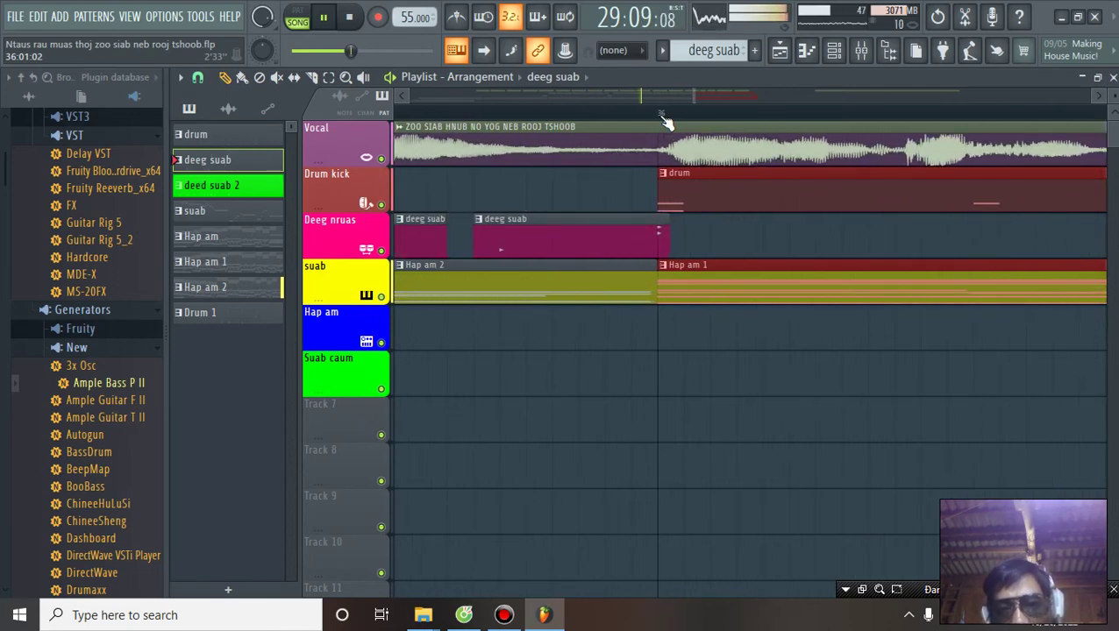
{"action": "scroll", "coordinate": [666, 123], "scroll_direction": "down", "scroll_amount": 4}
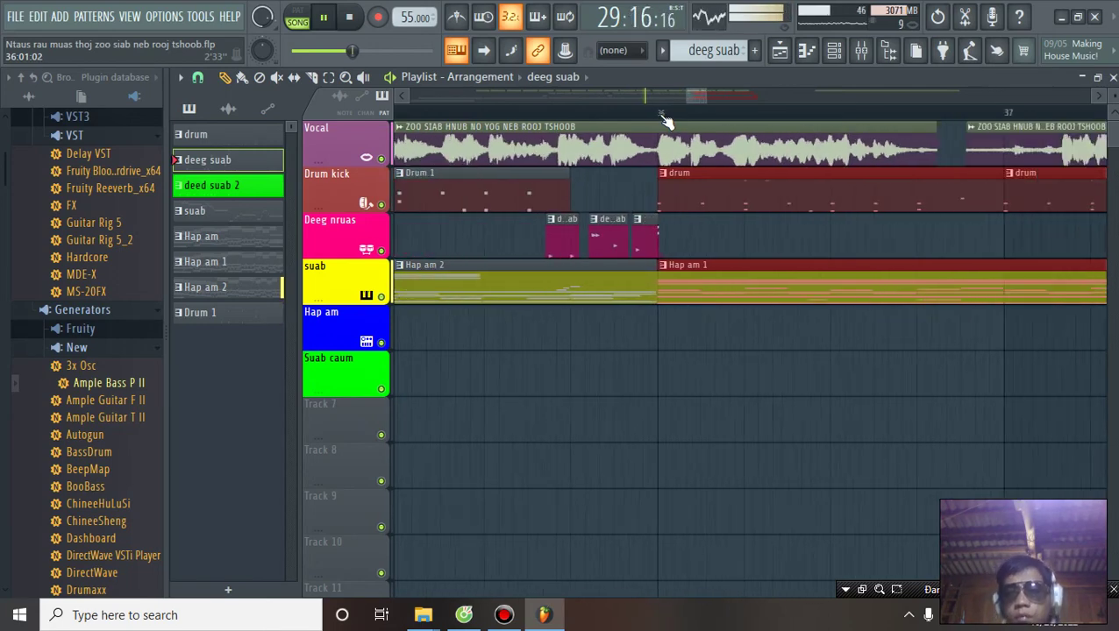
{"action": "scroll", "coordinate": [666, 120], "scroll_direction": "down", "scroll_amount": 6}
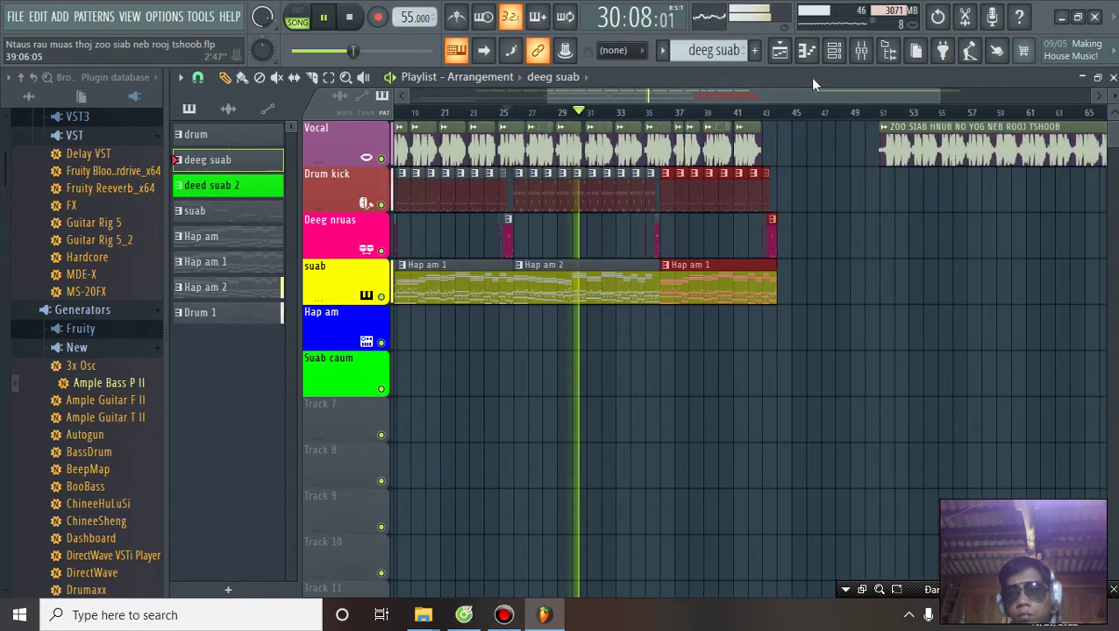
Look over the instruments in the Channel rack and save the project while the song plays
{"action": "left_click", "coordinate": [834, 52]}
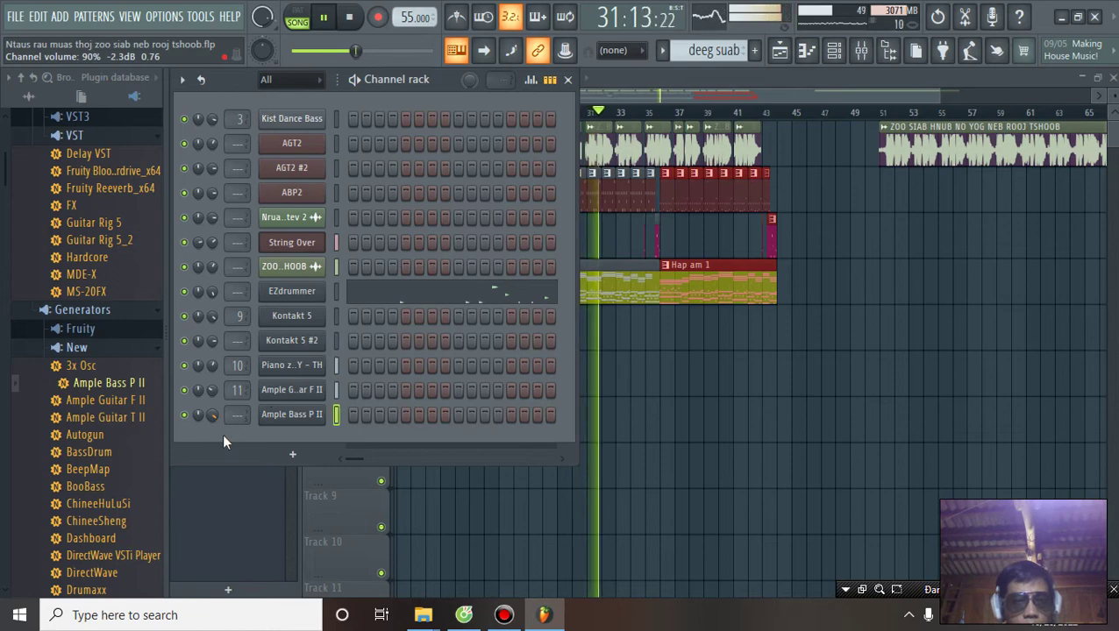
{"action": "left_click", "coordinate": [12, 17]}
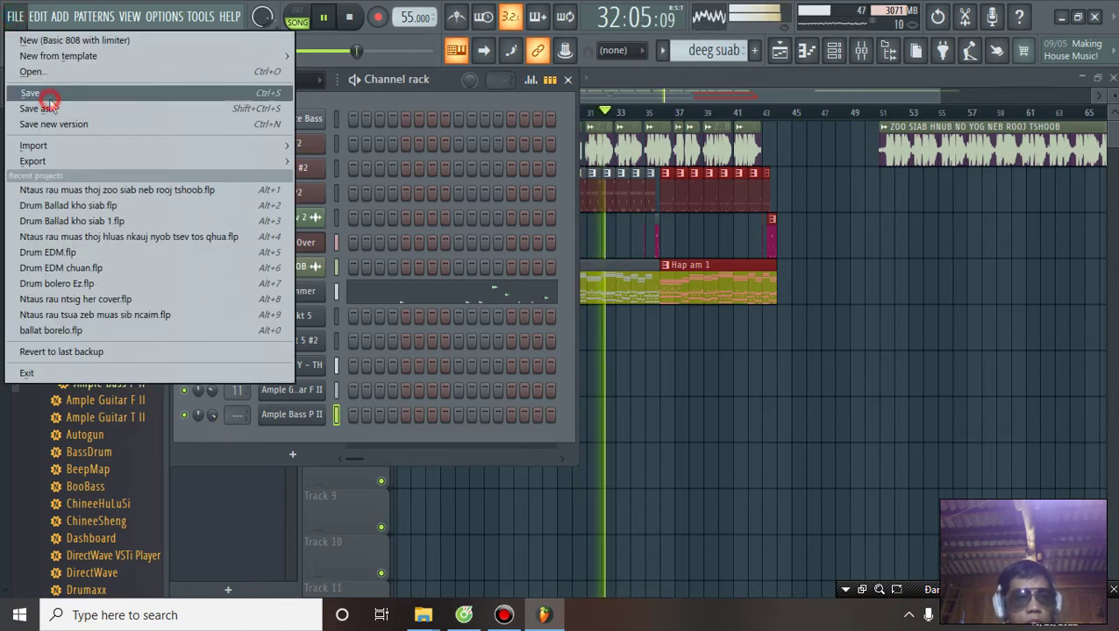
{"action": "left_click", "coordinate": [50, 101]}
{"action": "left_click", "coordinate": [852, 102]}
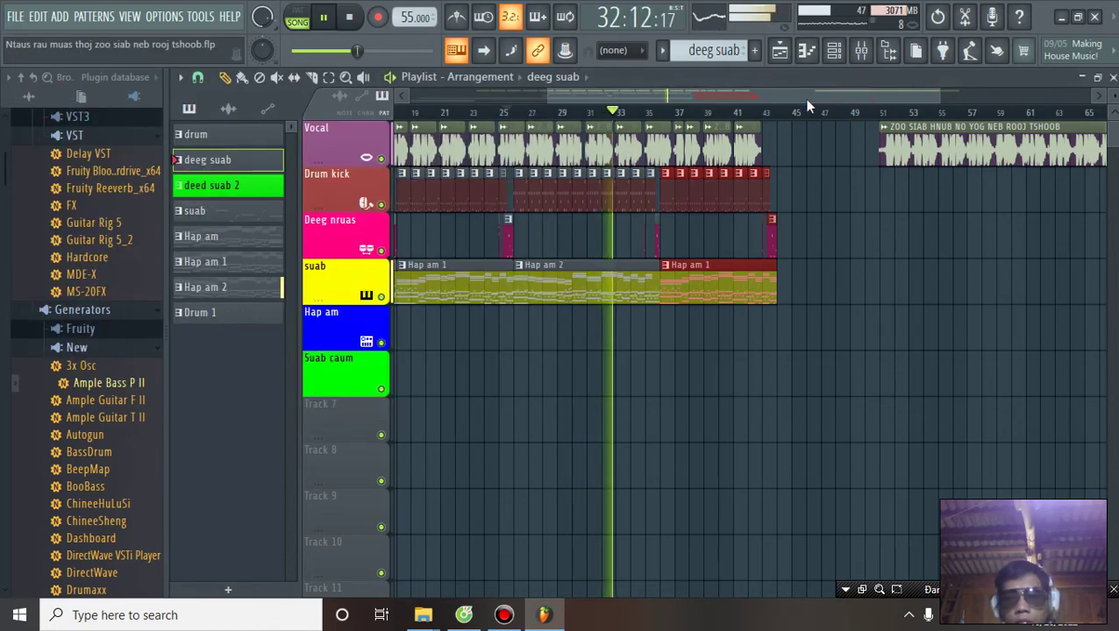
{"action": "left_click", "coordinate": [12, 17]}
{"action": "left_click", "coordinate": [45, 91]}
{"action": "left_click", "coordinate": [833, 52]}
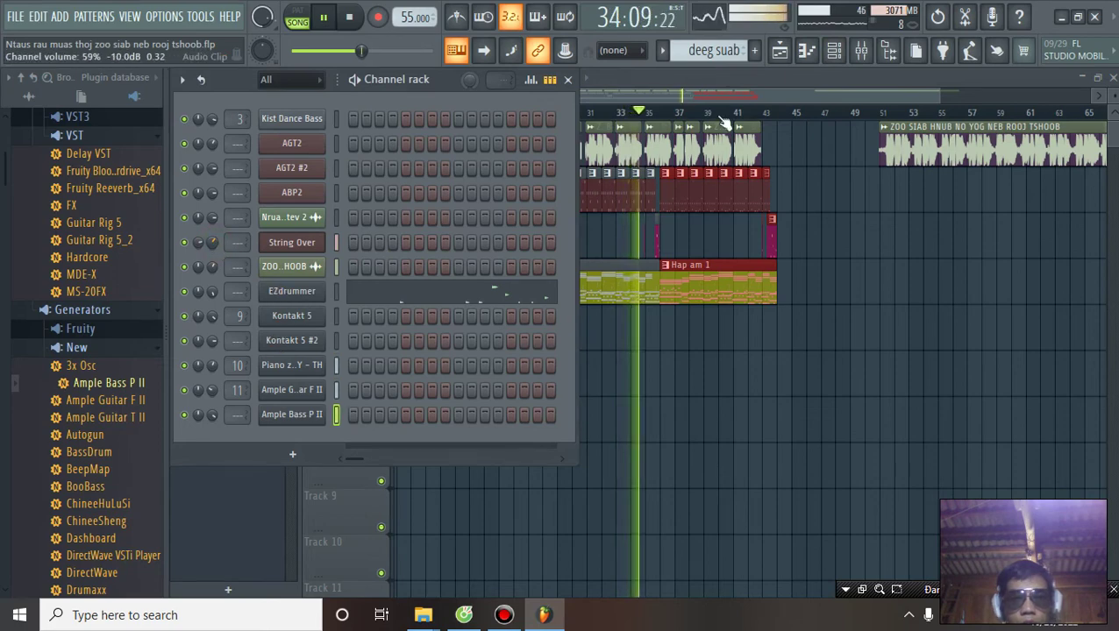
{"action": "left_click", "coordinate": [844, 100]}
{"action": "left_click", "coordinate": [14, 16]}
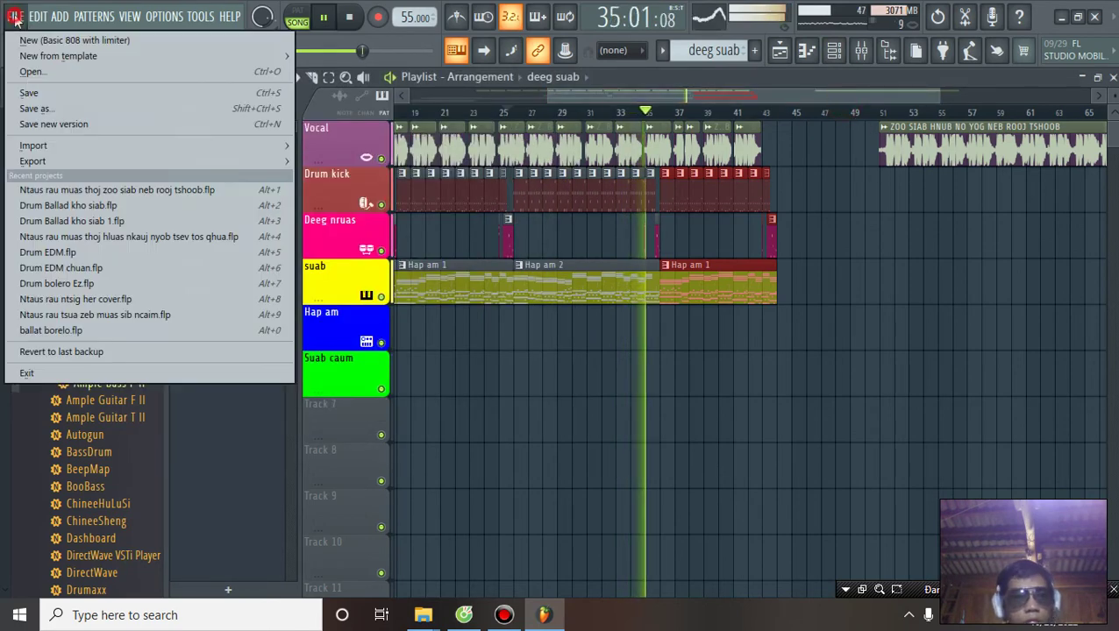
{"action": "left_click", "coordinate": [37, 91]}
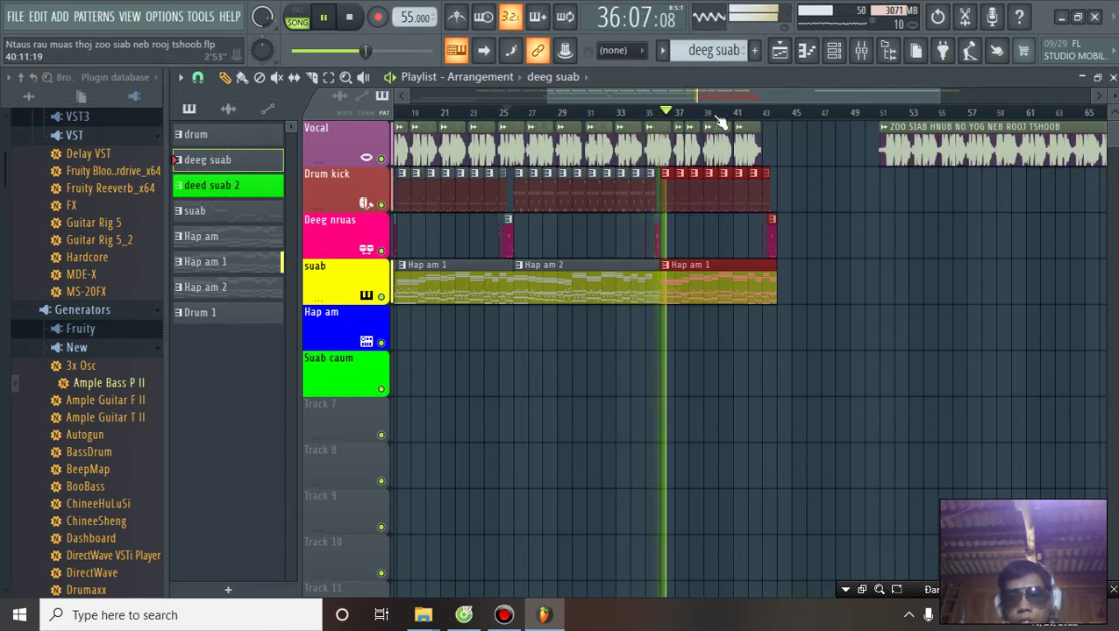
Inspect the join between Hap am 2 and the copied section at bar 36, and save the project
{"action": "scroll", "coordinate": [678, 121], "scroll_direction": "up", "scroll_amount": 10}
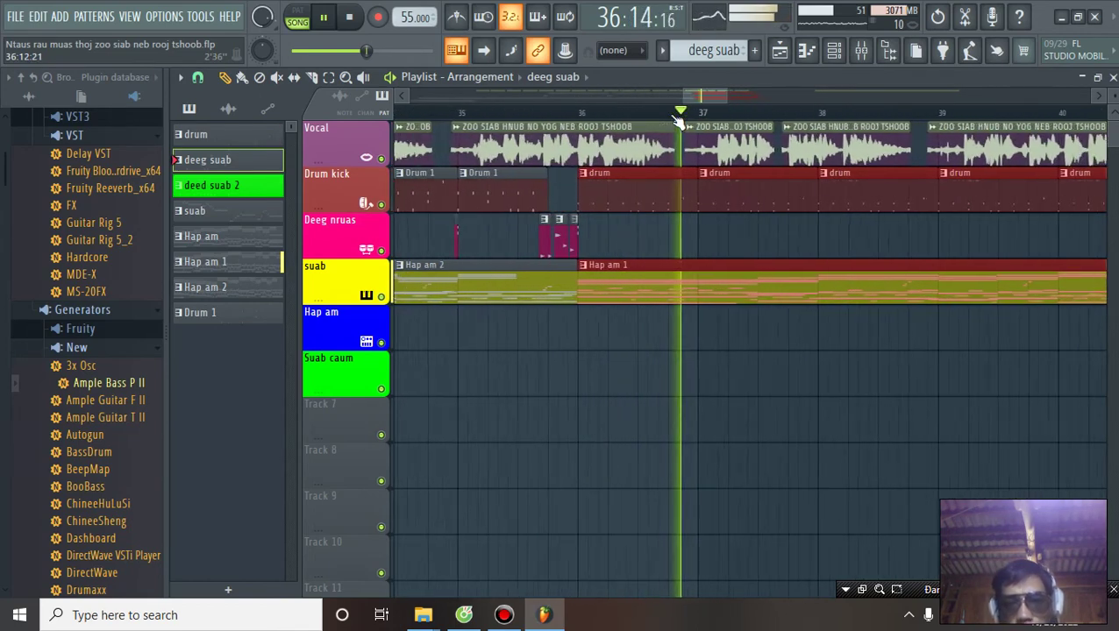
{"action": "scroll", "coordinate": [561, 121], "scroll_direction": "up", "scroll_amount": 5}
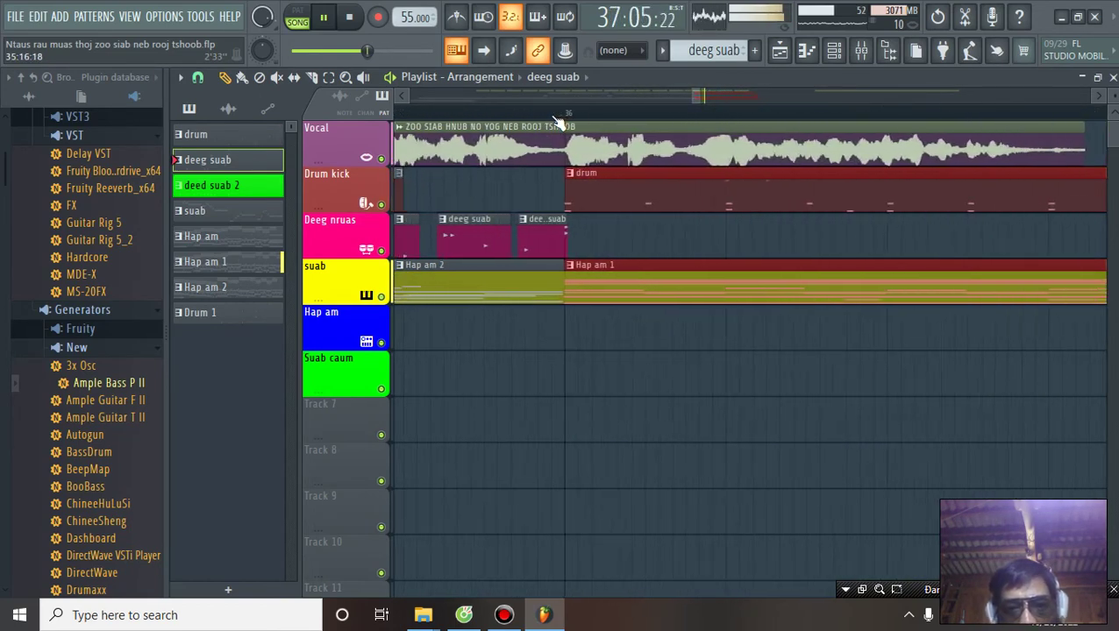
{"action": "scroll", "coordinate": [556, 120], "scroll_direction": "down", "scroll_amount": 6}
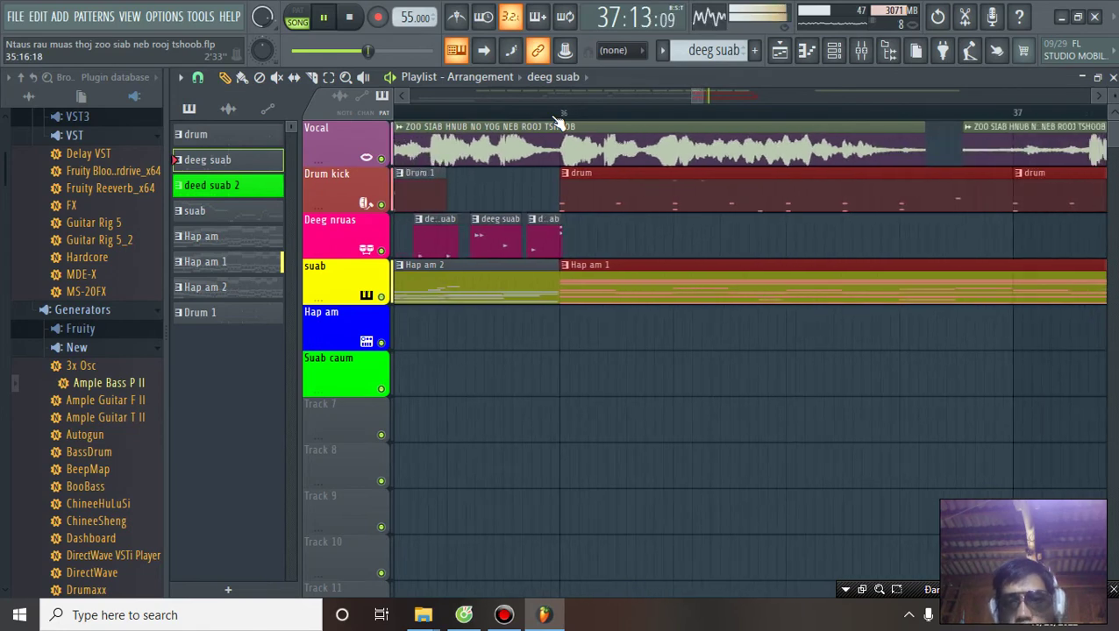
{"action": "scroll", "coordinate": [556, 120], "scroll_direction": "down", "scroll_amount": 5}
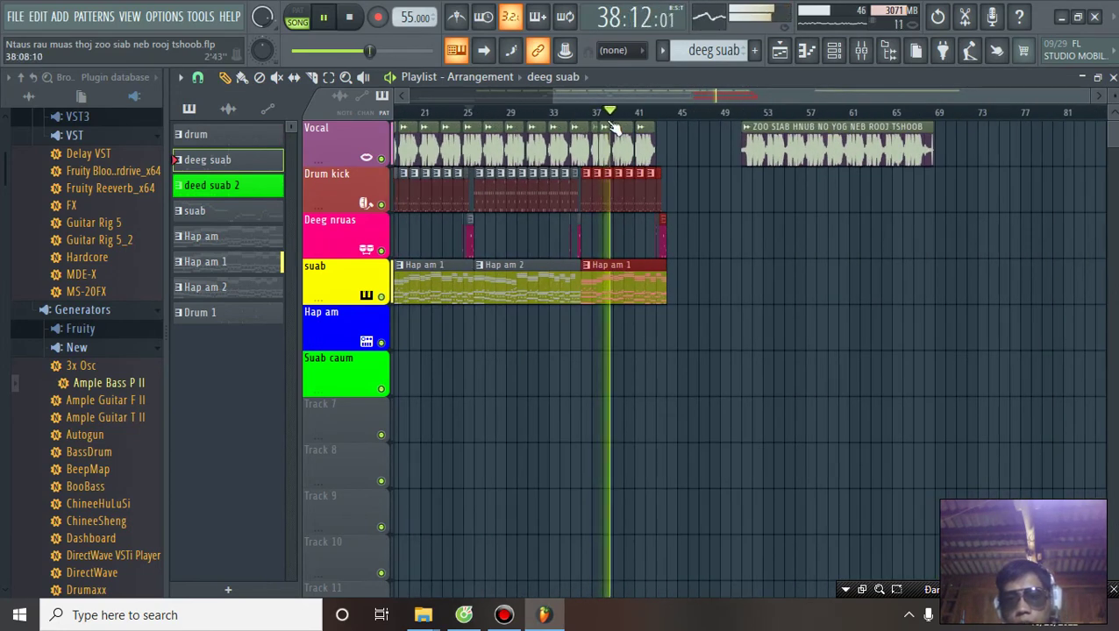
{"action": "scroll", "coordinate": [661, 121], "scroll_direction": "down", "scroll_amount": 3}
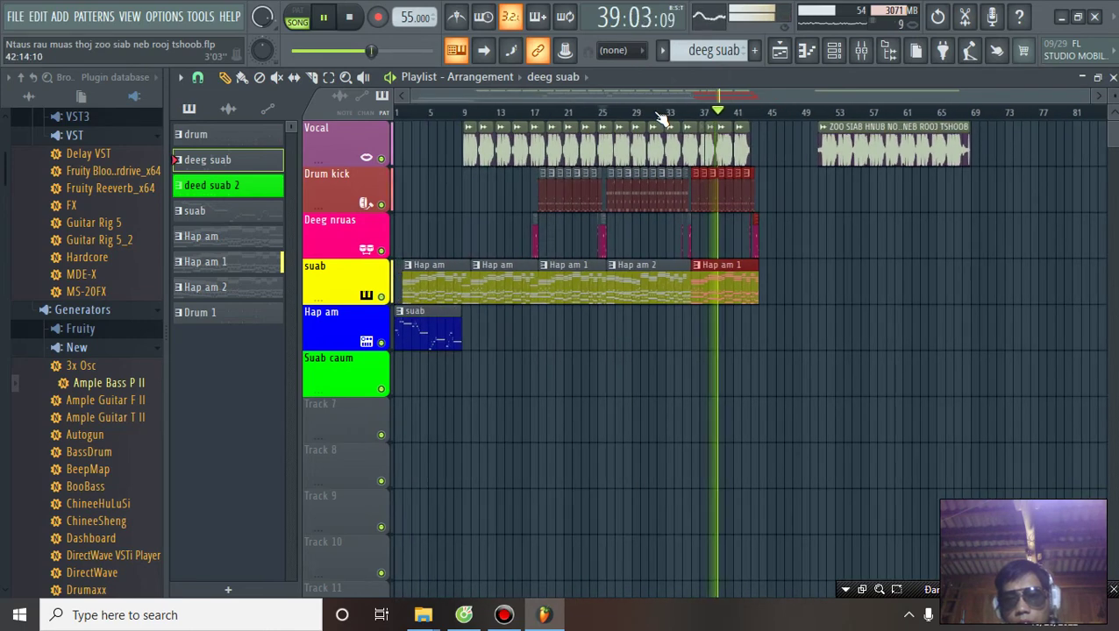
{"action": "left_click", "coordinate": [14, 18]}
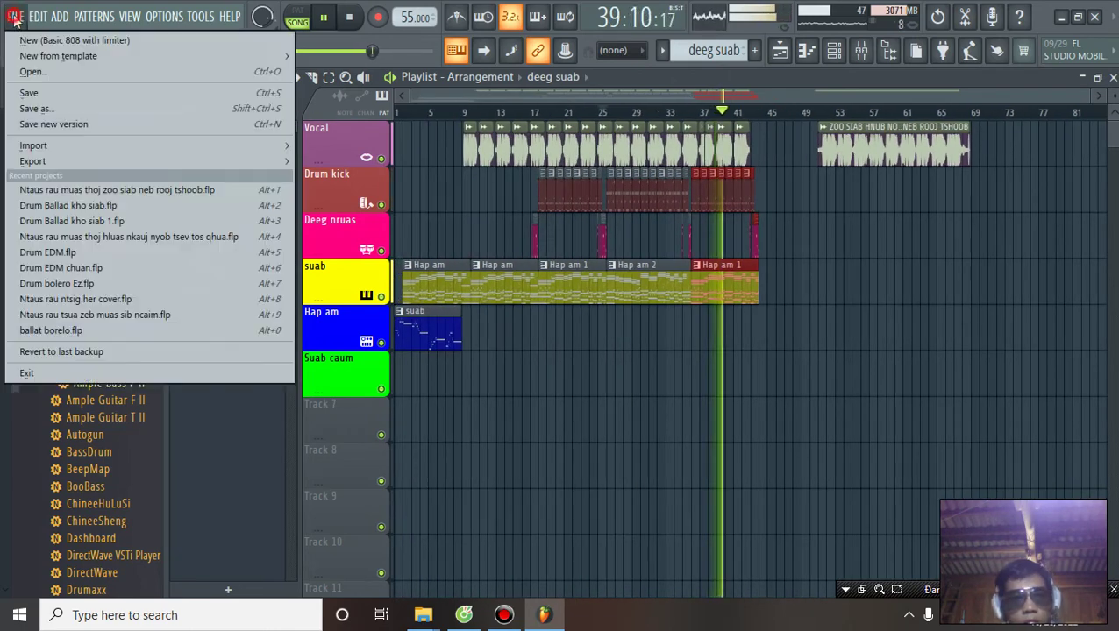
{"action": "left_click", "coordinate": [39, 94]}
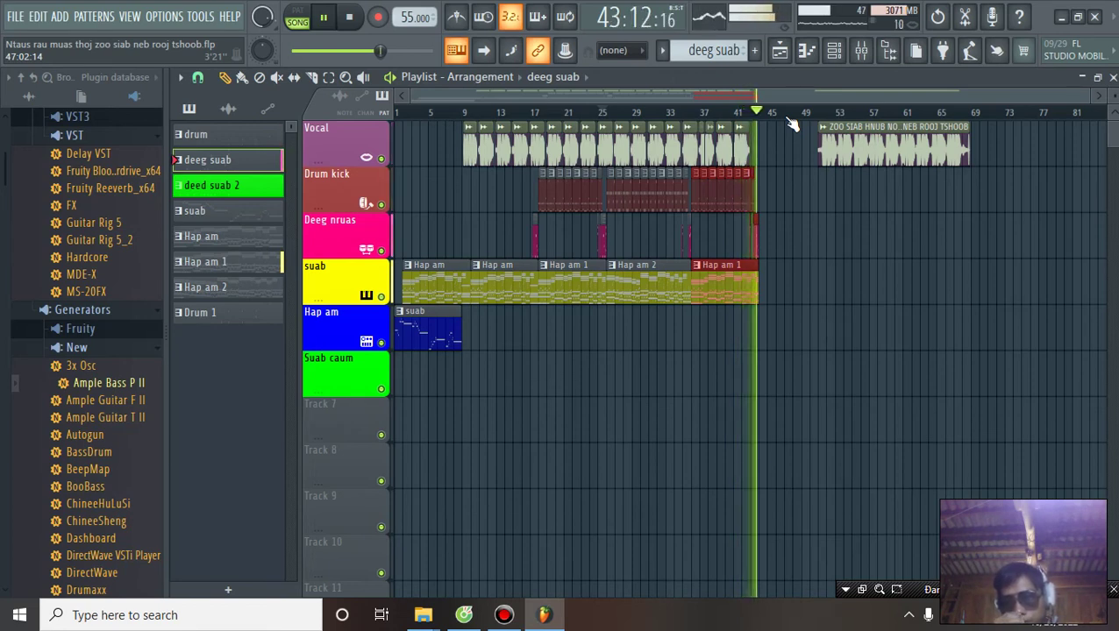
Stop playback, select the time range from bar 1 to the end of the last Hap am 1 clip, and save the project
{"action": "key", "text": "space"}
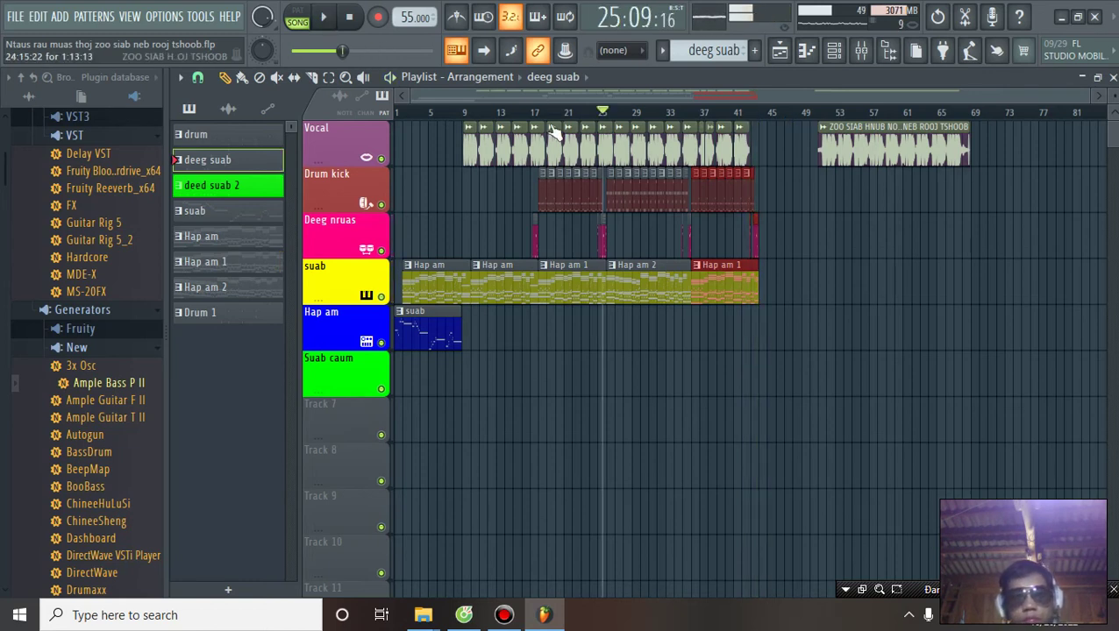
{"action": "left_click", "coordinate": [349, 17]}
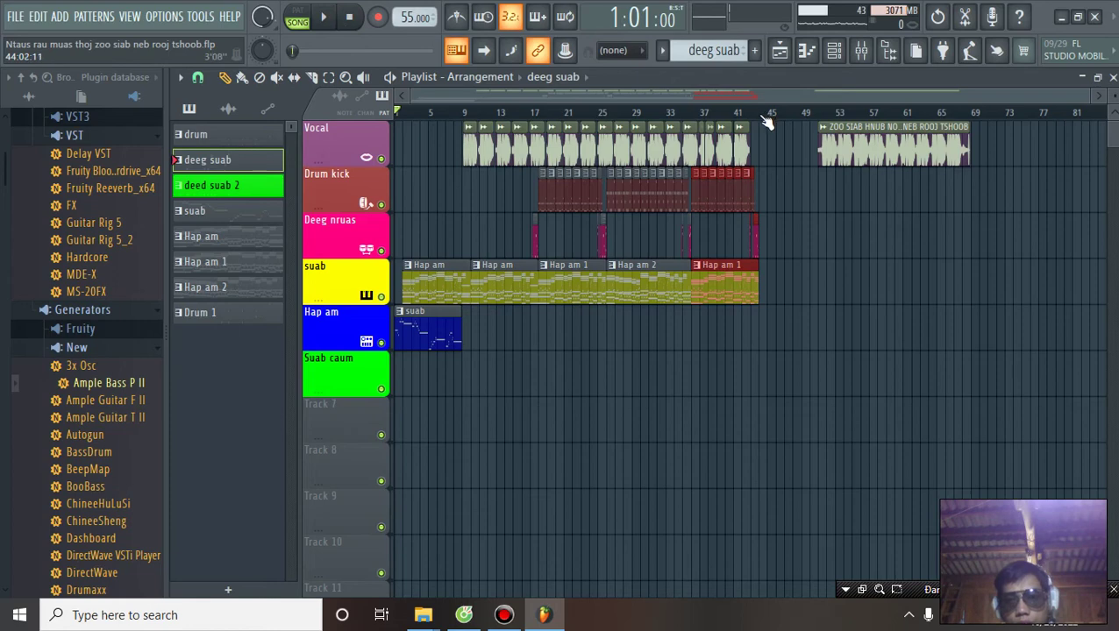
{"action": "left_click_drag", "start_coordinate": [762, 114], "coordinate": [396, 114]}
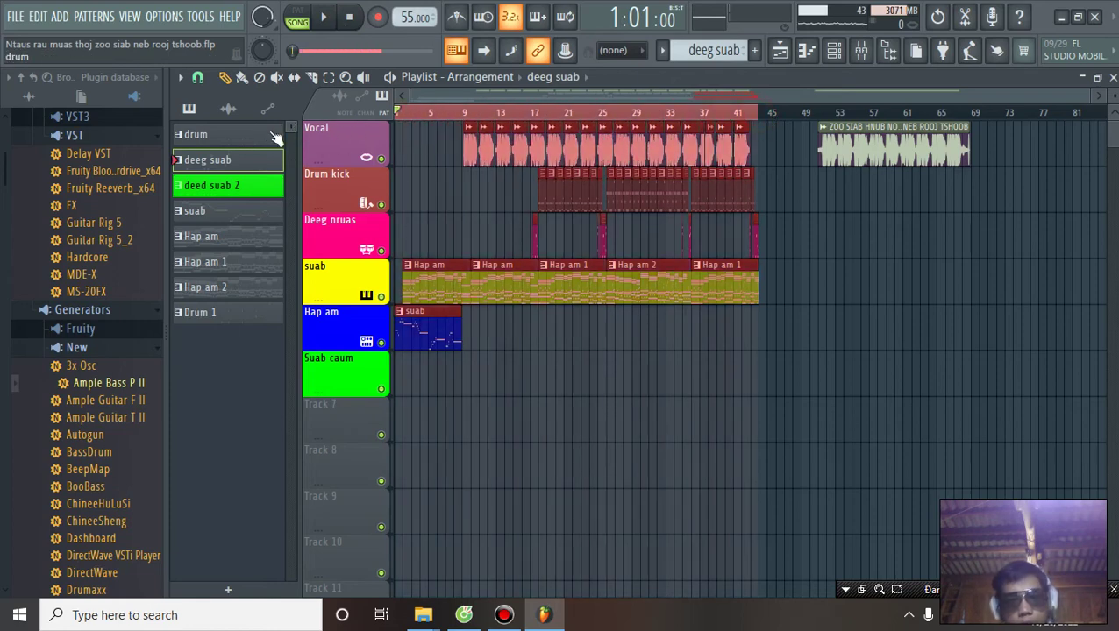
{"action": "left_click", "coordinate": [17, 16]}
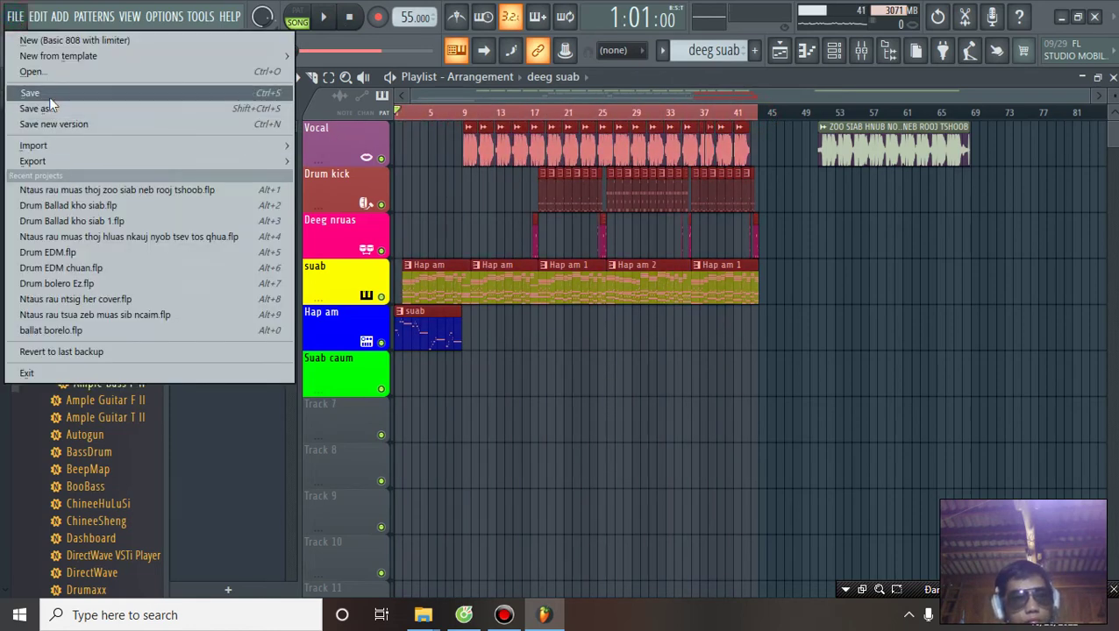
{"action": "left_click", "coordinate": [42, 94]}
View the Master track's effect slots in the Mixer and return to the Playlist
{"action": "left_click", "coordinate": [16, 16]}
{"action": "mouse_move", "coordinate": [38, 16]}
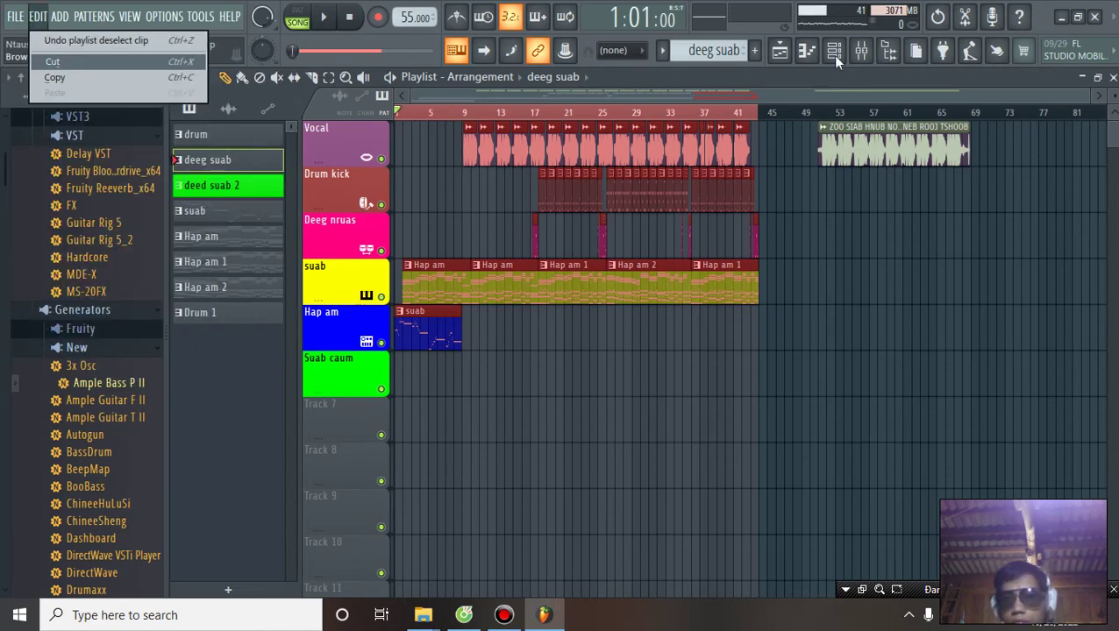
{"action": "left_click", "coordinate": [862, 51]}
{"action": "left_click", "coordinate": [862, 51]}
{"action": "left_click", "coordinate": [862, 51]}
{"action": "left_click", "coordinate": [862, 50]}
{"action": "left_click", "coordinate": [226, 213]}
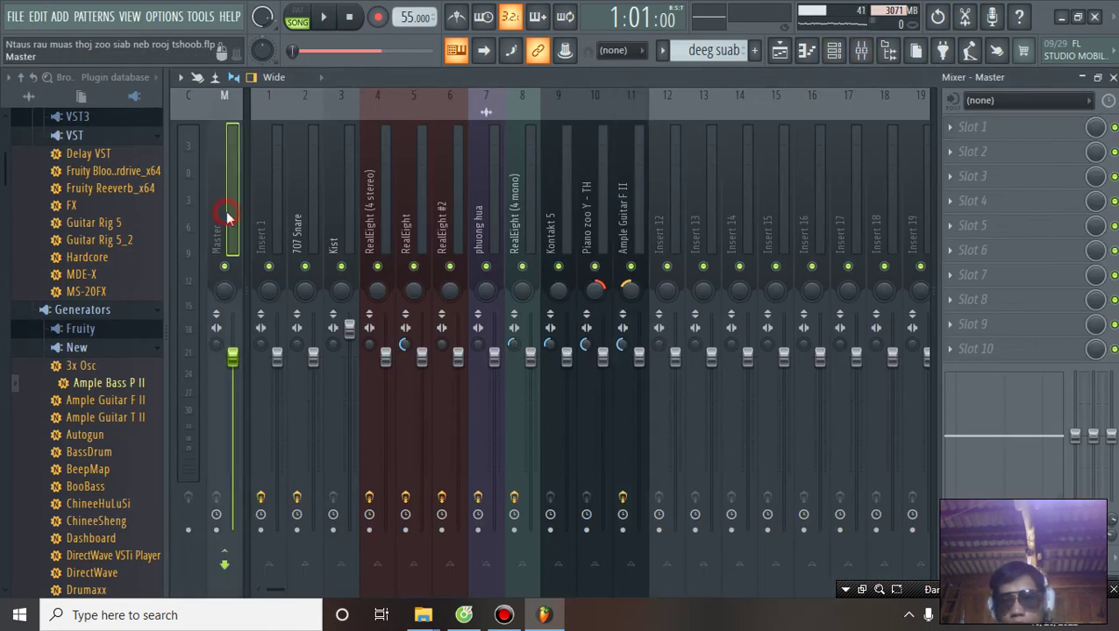
{"action": "left_click", "coordinate": [1111, 77]}
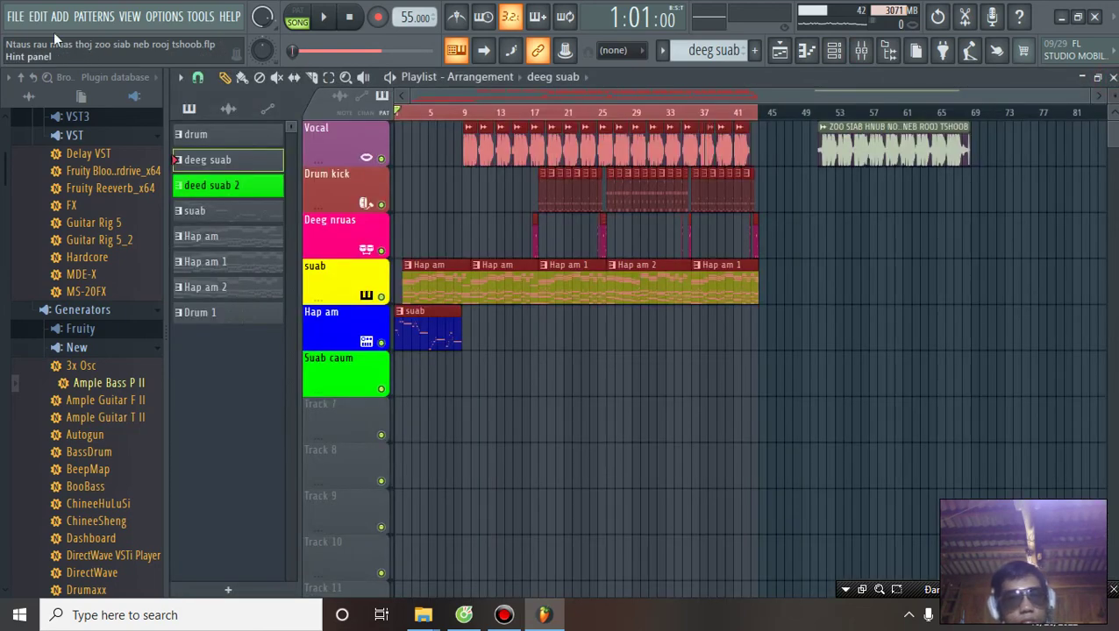
Save the project and start a new one from the minimal Basic 808 template without the limiter
{"action": "left_click", "coordinate": [14, 17]}
{"action": "left_click", "coordinate": [32, 91]}
{"action": "left_click", "coordinate": [15, 16]}
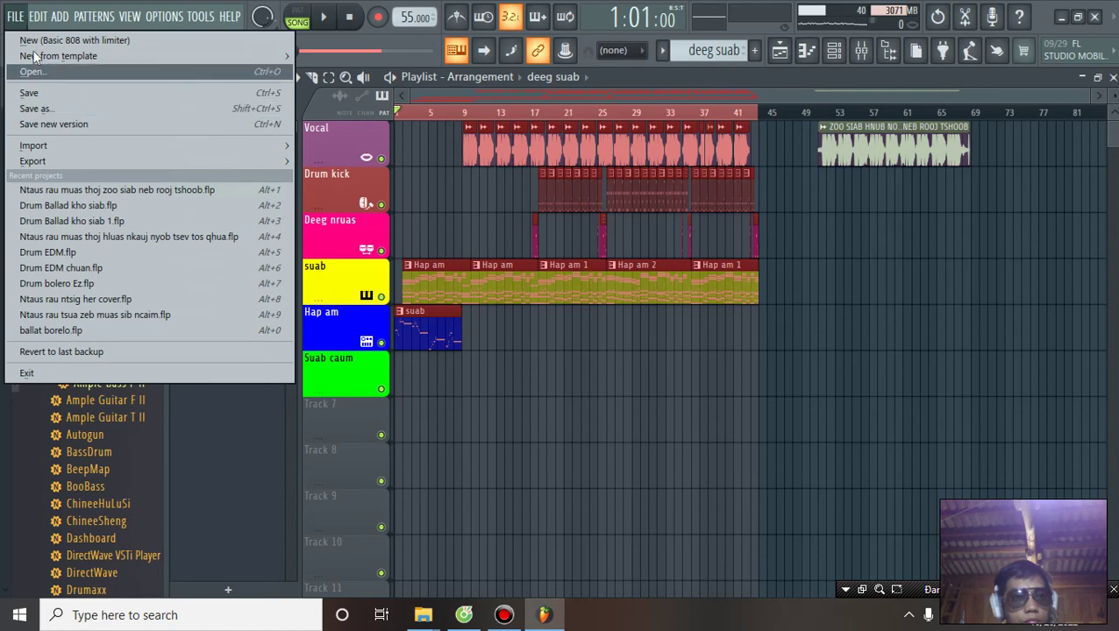
{"action": "mouse_move", "coordinate": [55, 25]}
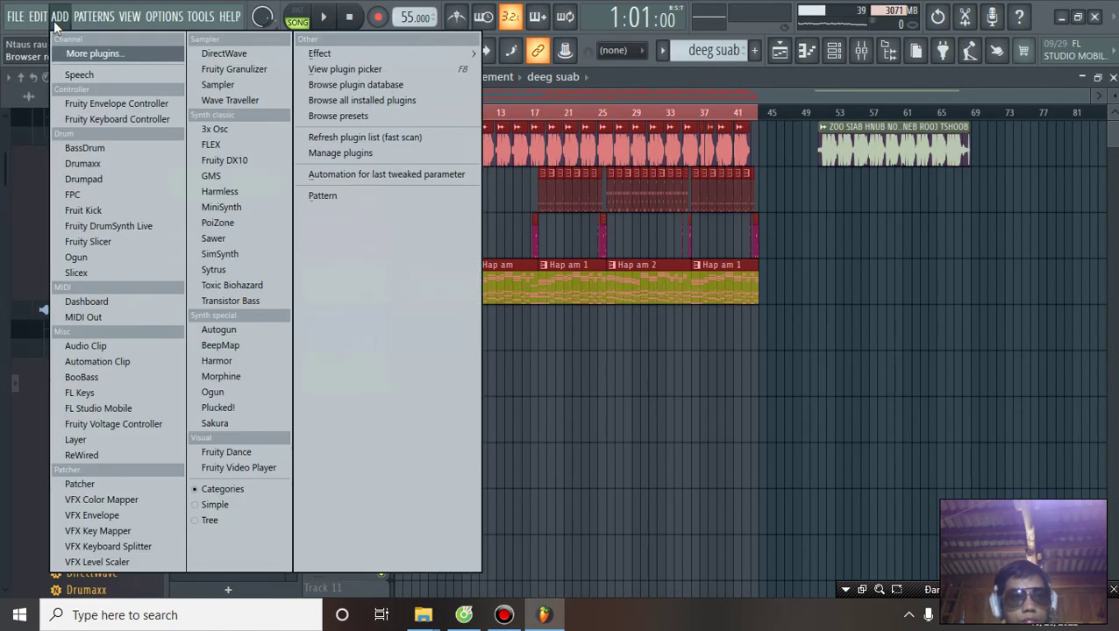
{"action": "mouse_move", "coordinate": [13, 20]}
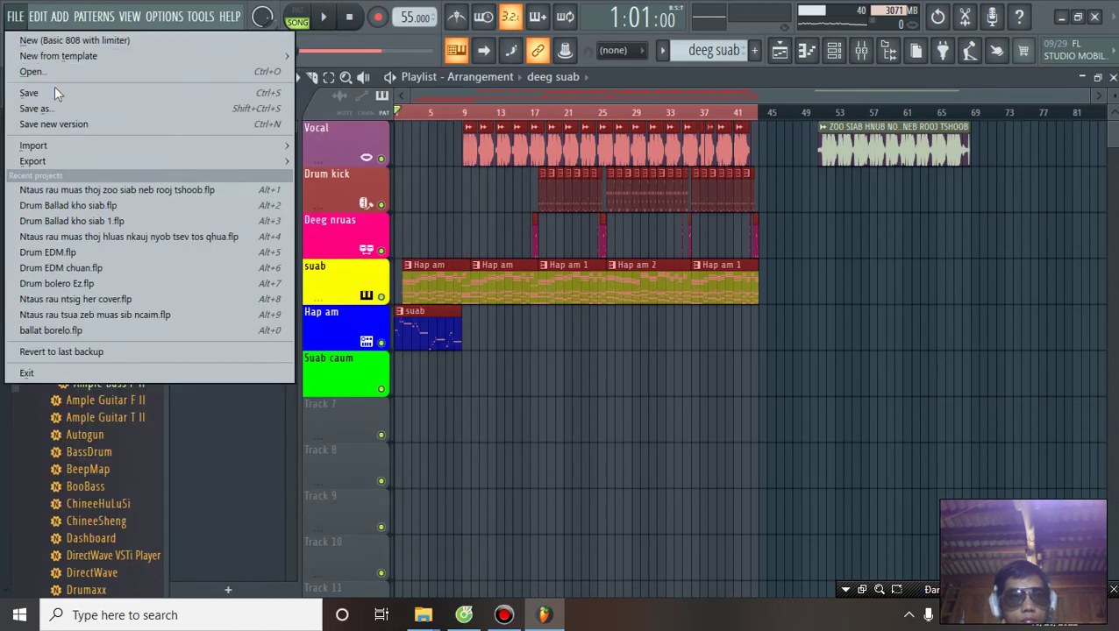
{"action": "mouse_move", "coordinate": [76, 57]}
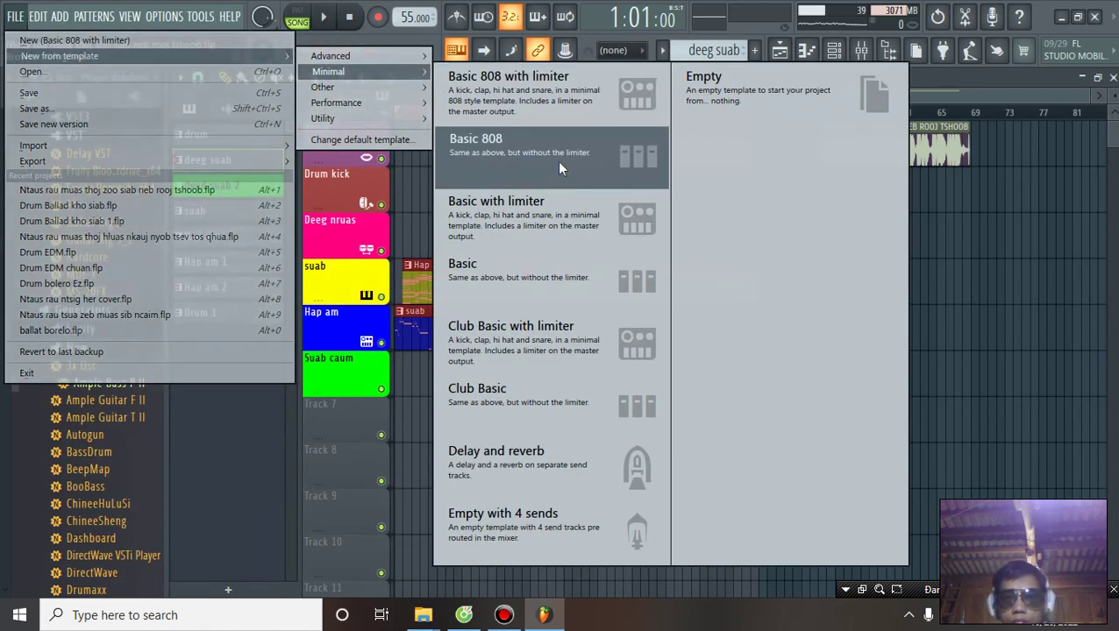
{"action": "left_click", "coordinate": [561, 167]}
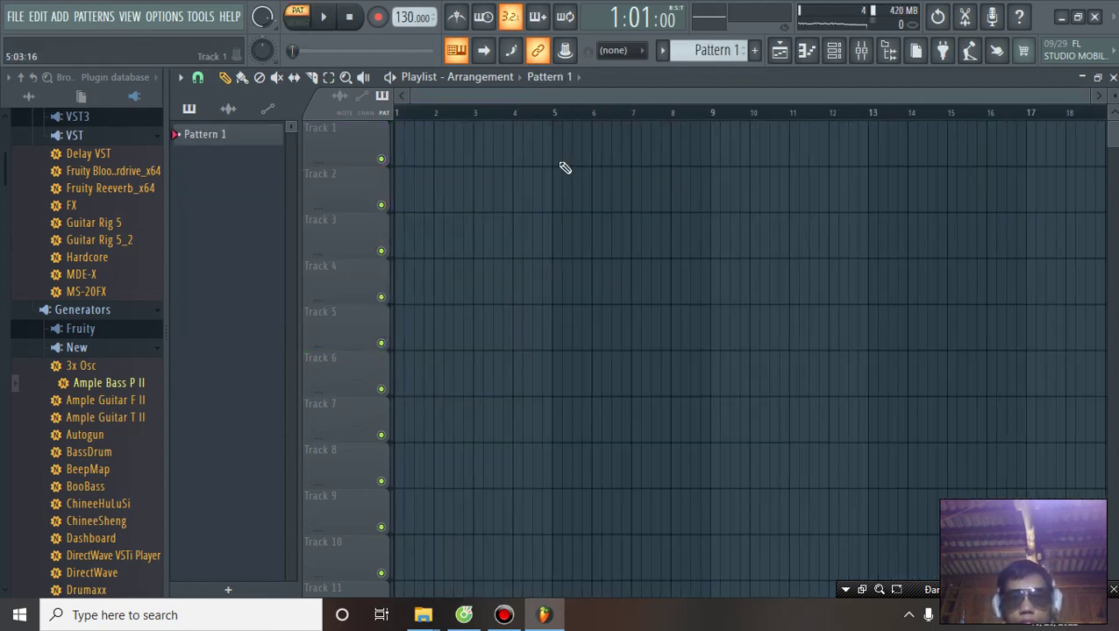
{"action": "scroll", "coordinate": [507, 120], "scroll_direction": "up", "scroll_amount": 1}
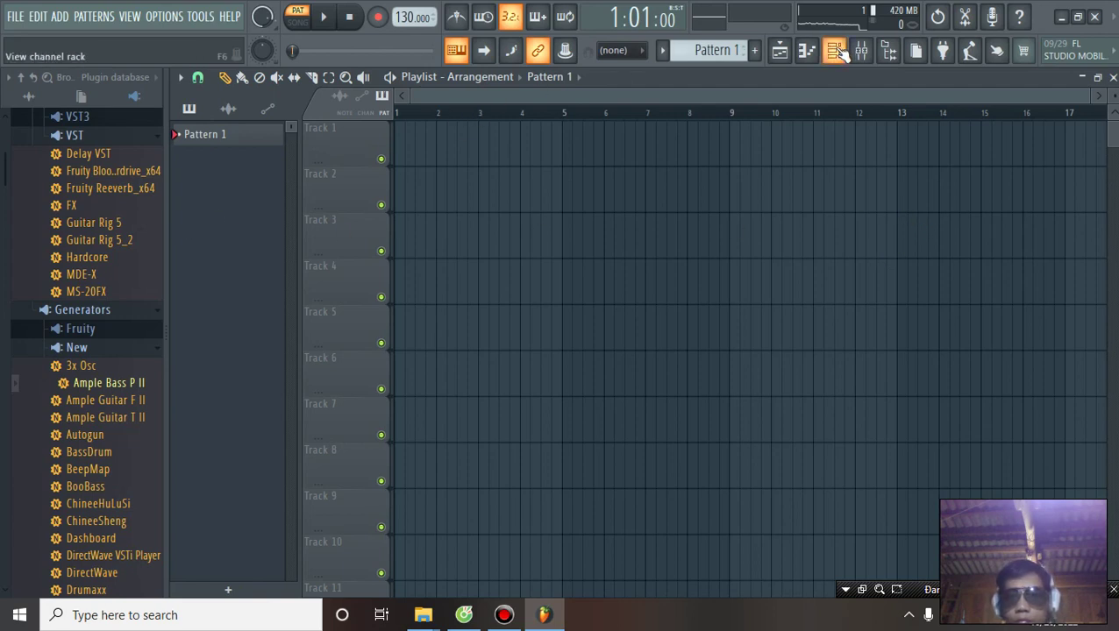
{"action": "left_click", "coordinate": [715, 50]}
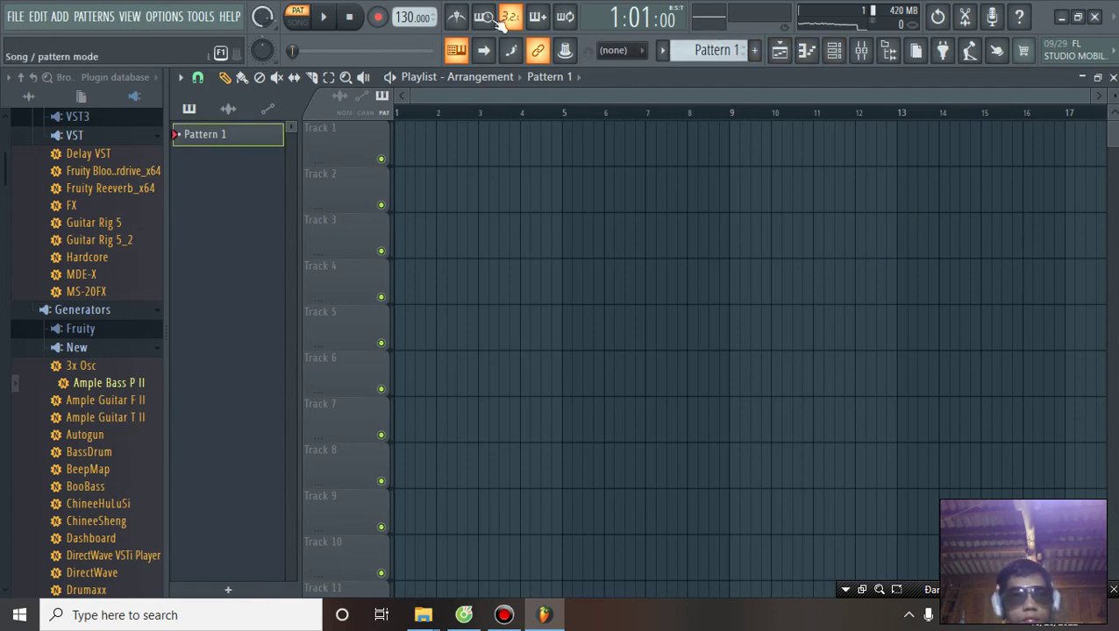